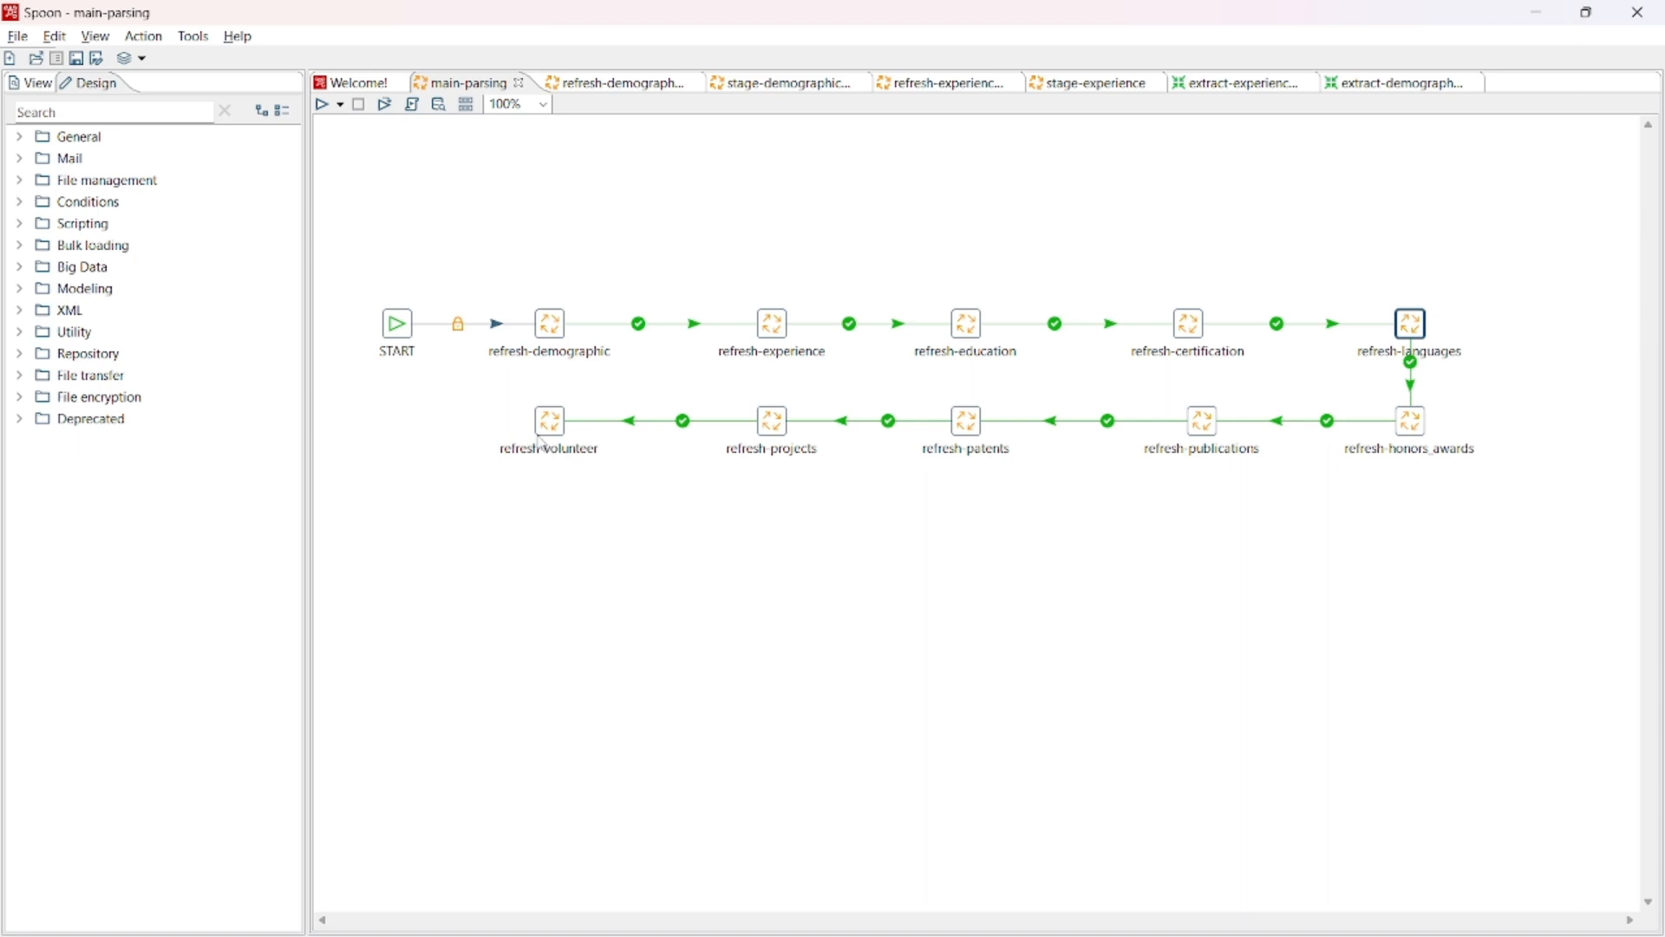
- Open the job referenced by refresh-demographic in main-parsing, and from it the stage-demographic job
mouse_move(543, 443)
right_click(562, 339)
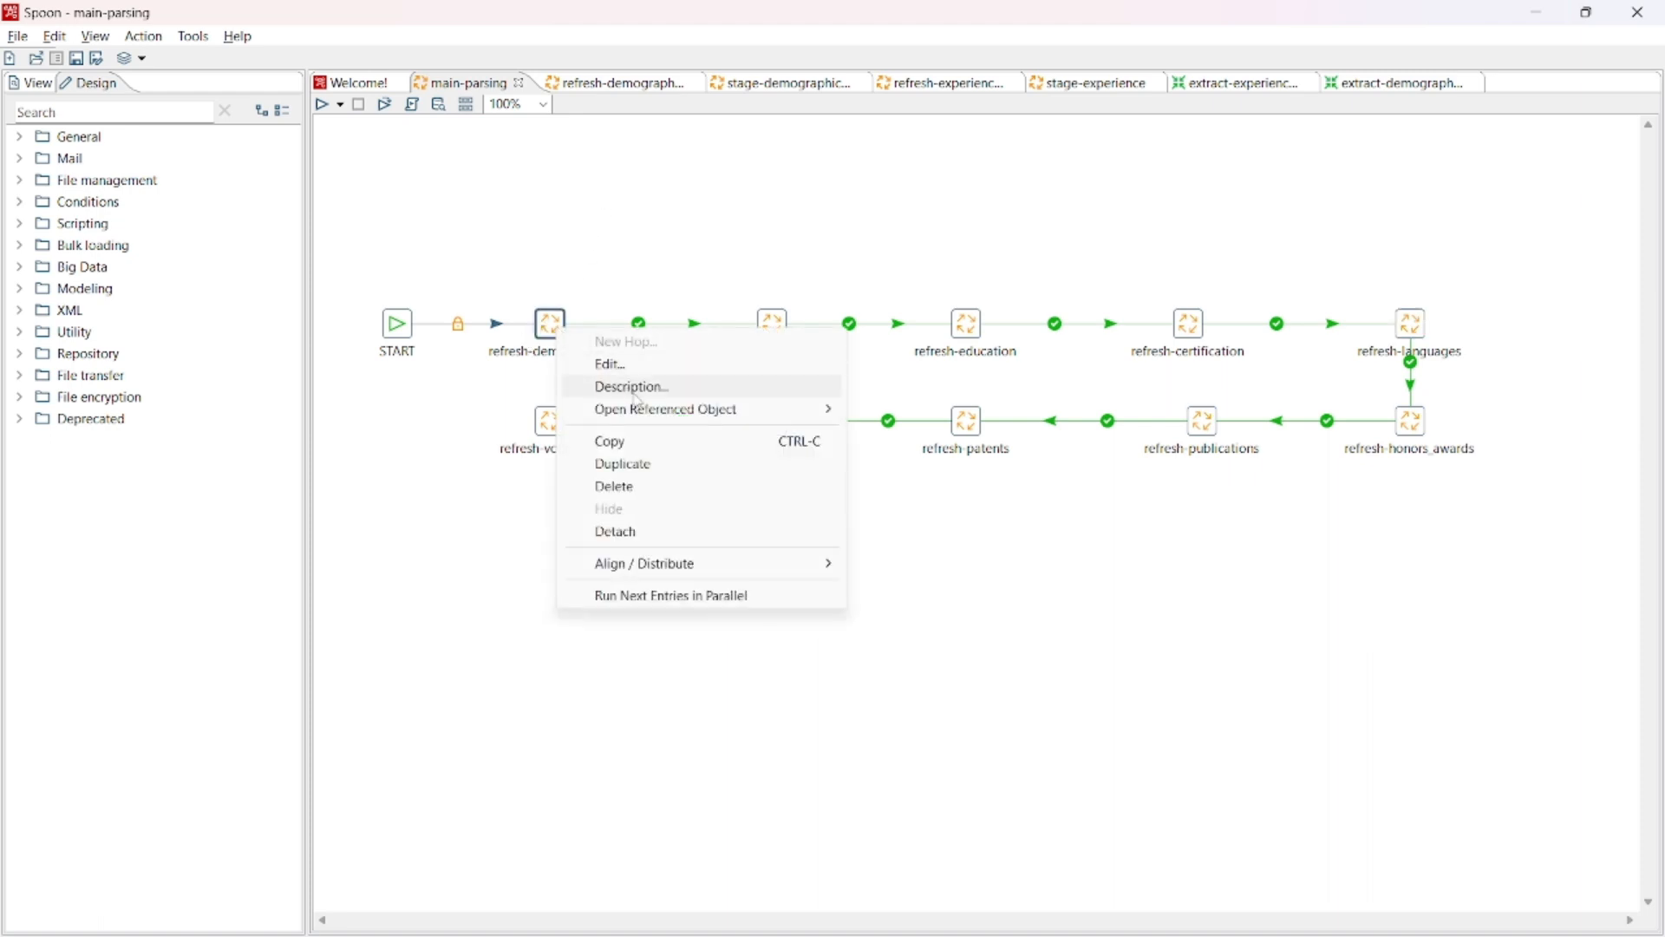
mouse_move(693, 410)
click(888, 415)
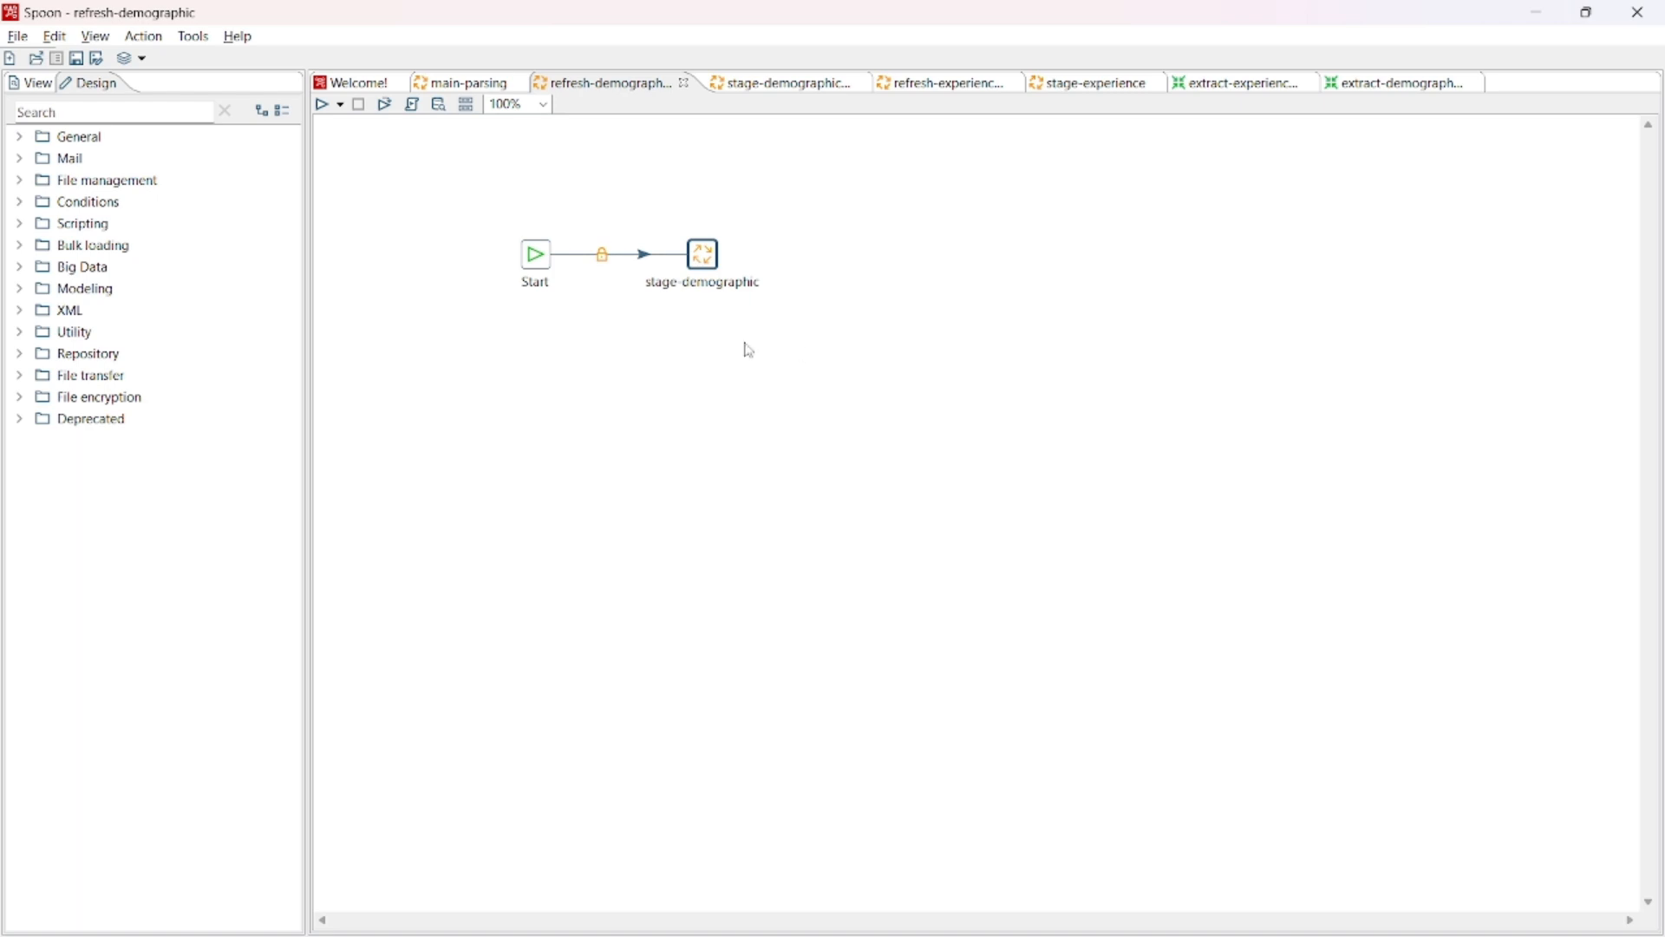
right_click(706, 261)
mouse_move(848, 344)
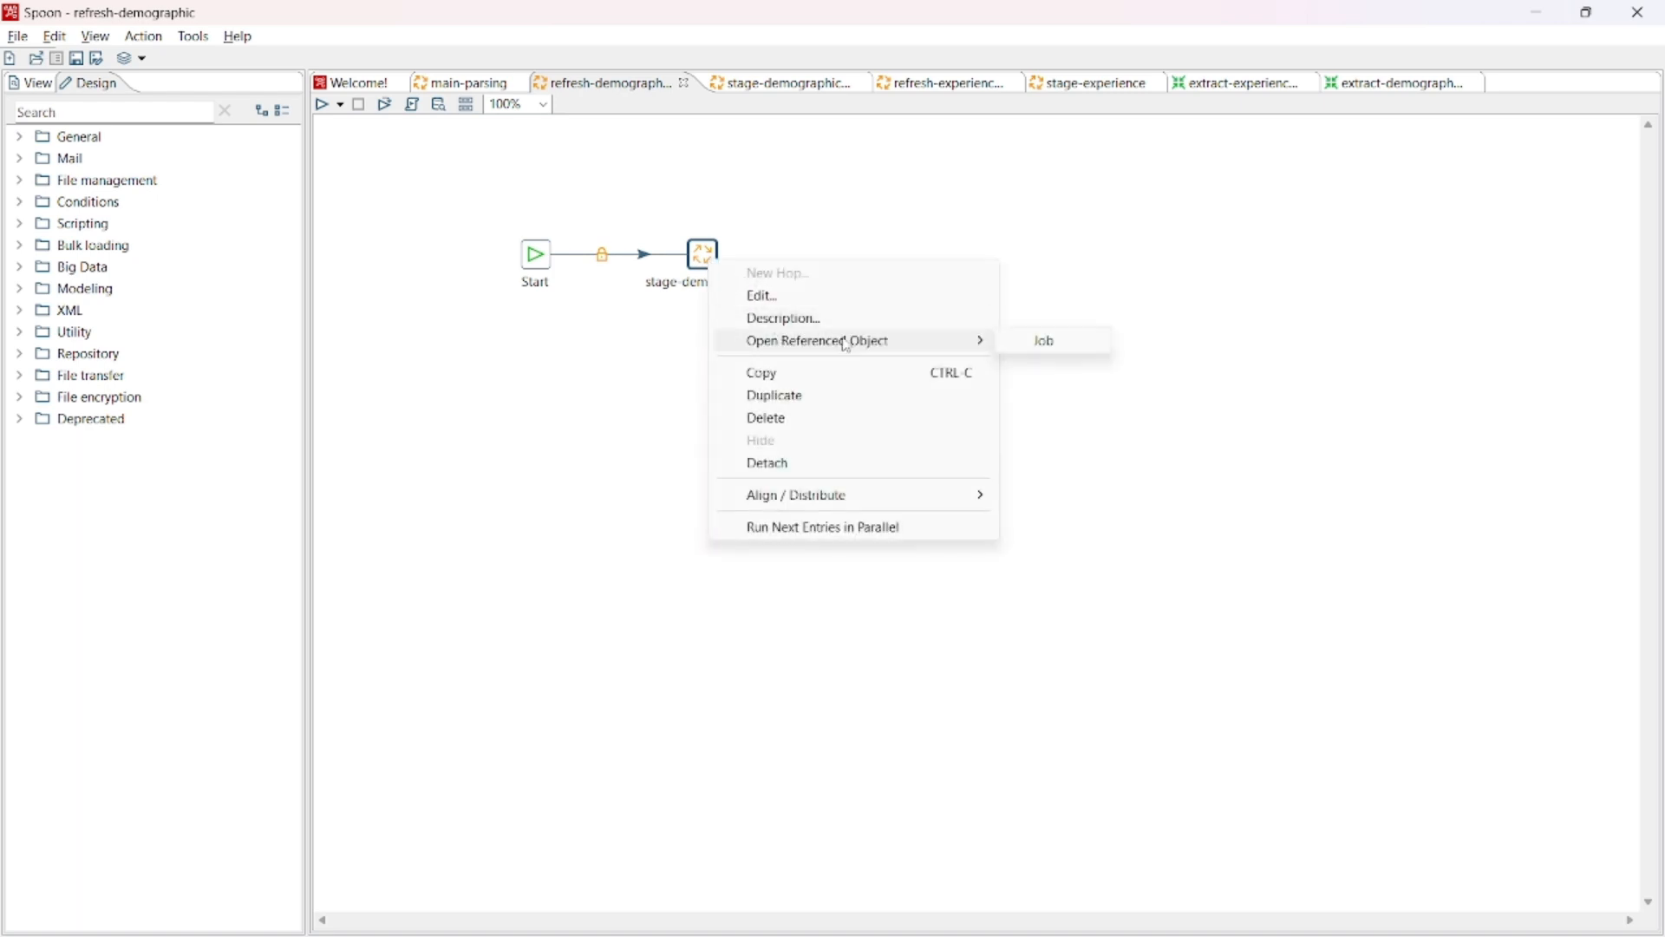
click(1030, 343)
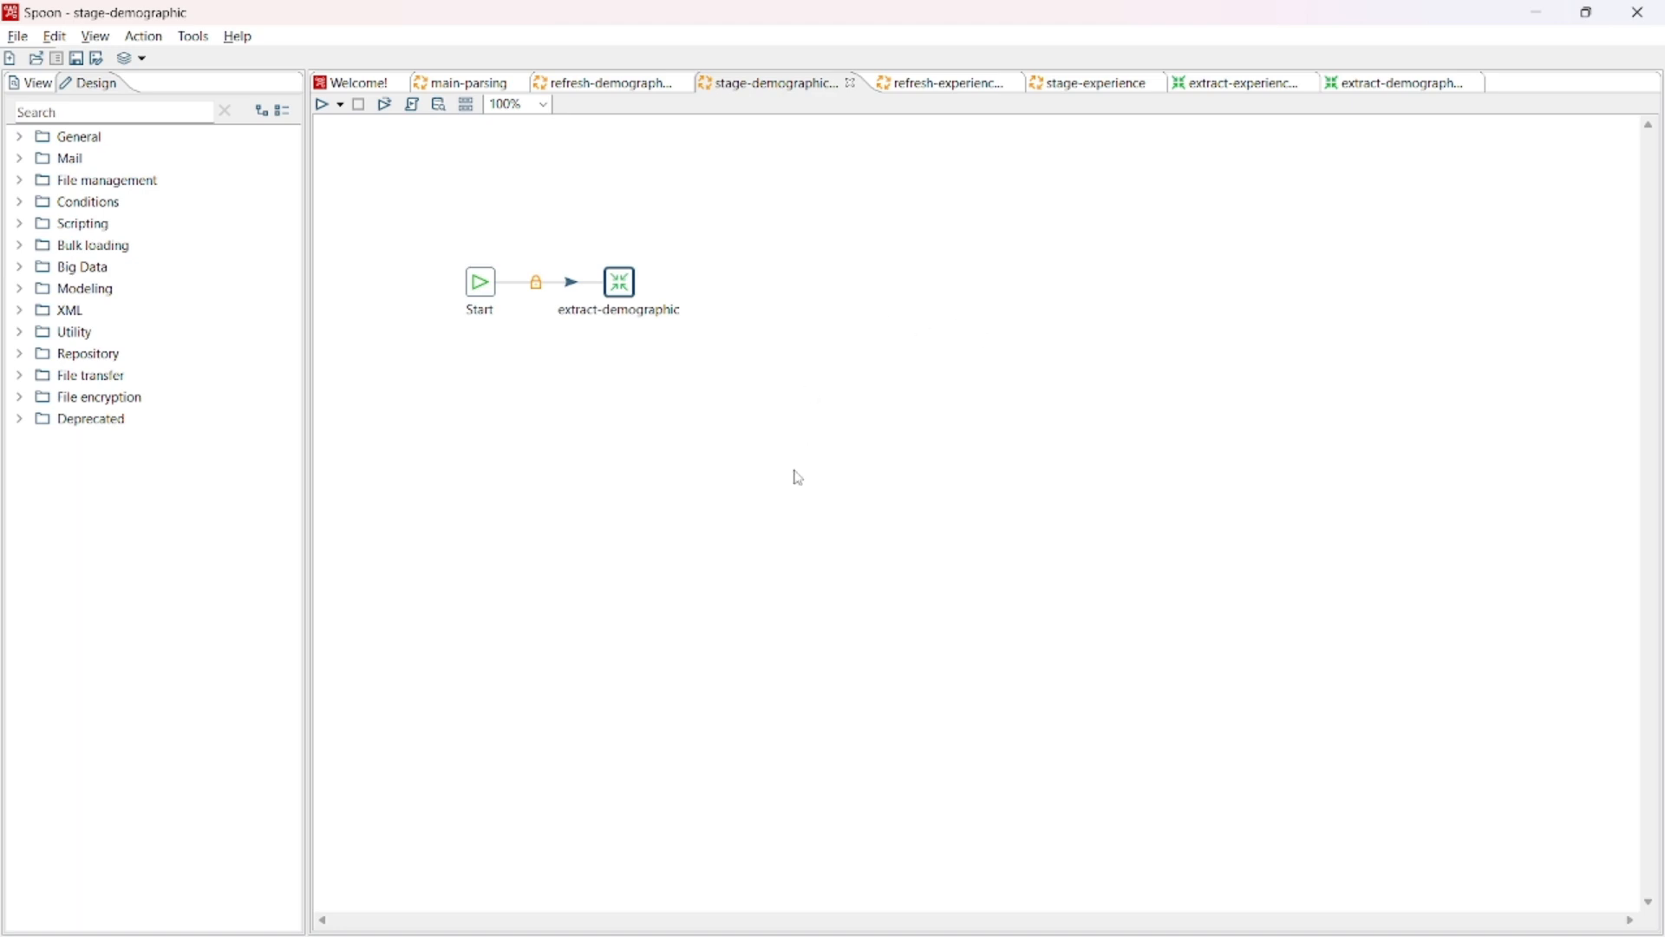
- Open the transformation referenced by the extract-demographic entry of the stage-demographic job
right_click(623, 266)
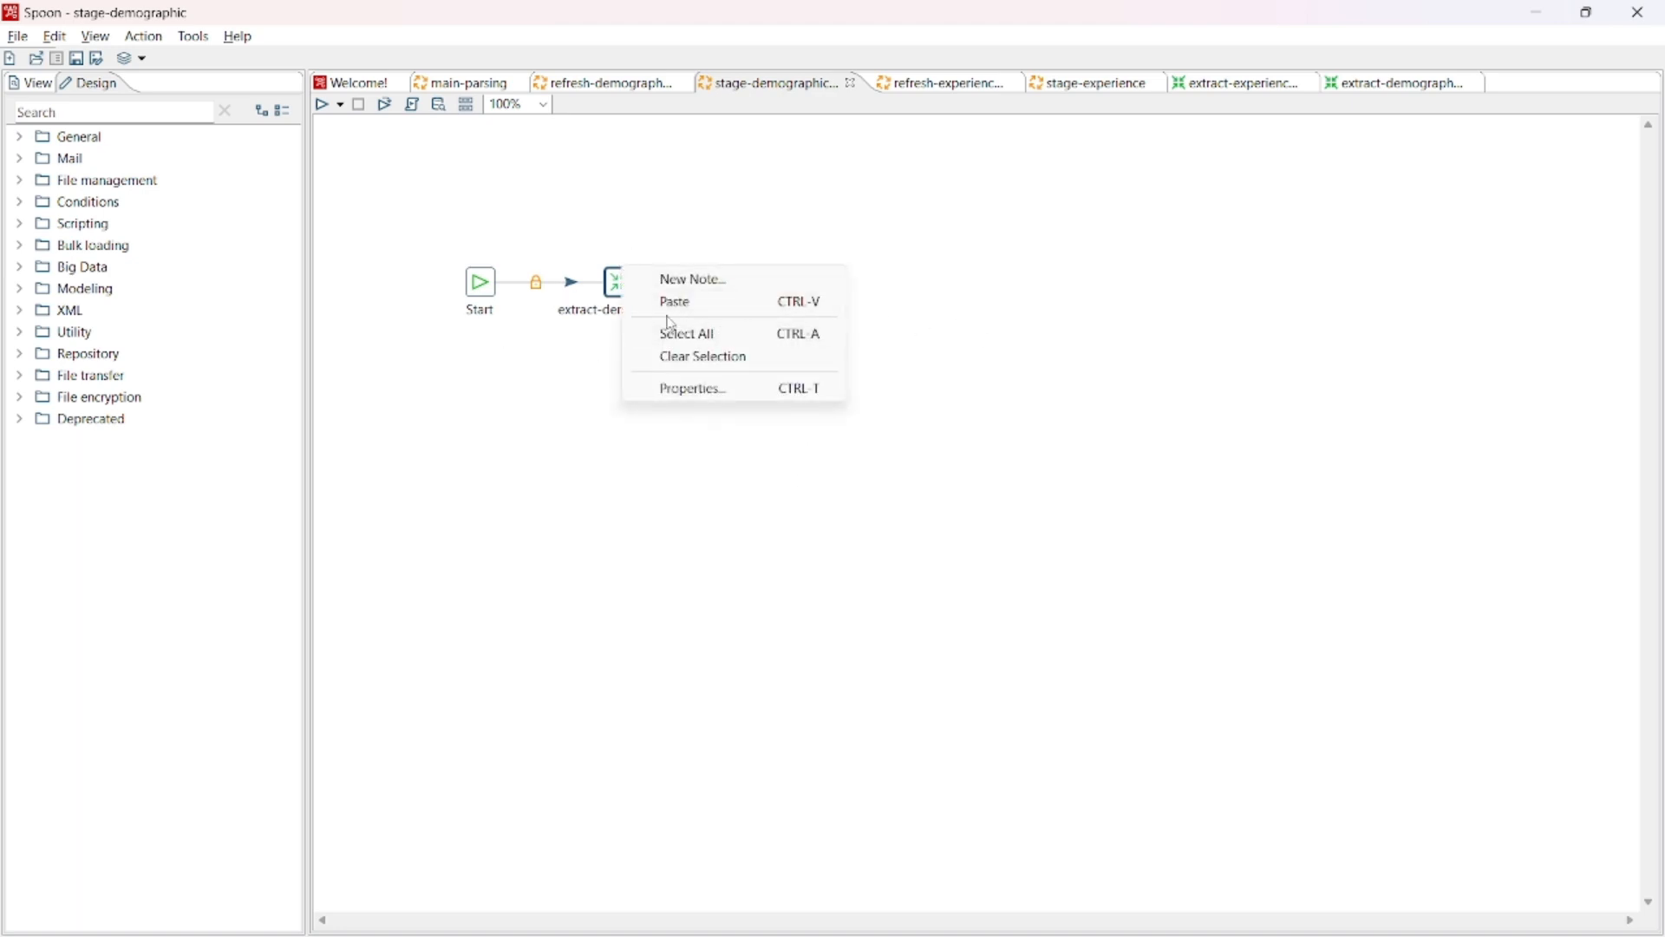
click(659, 303)
right_click(613, 293)
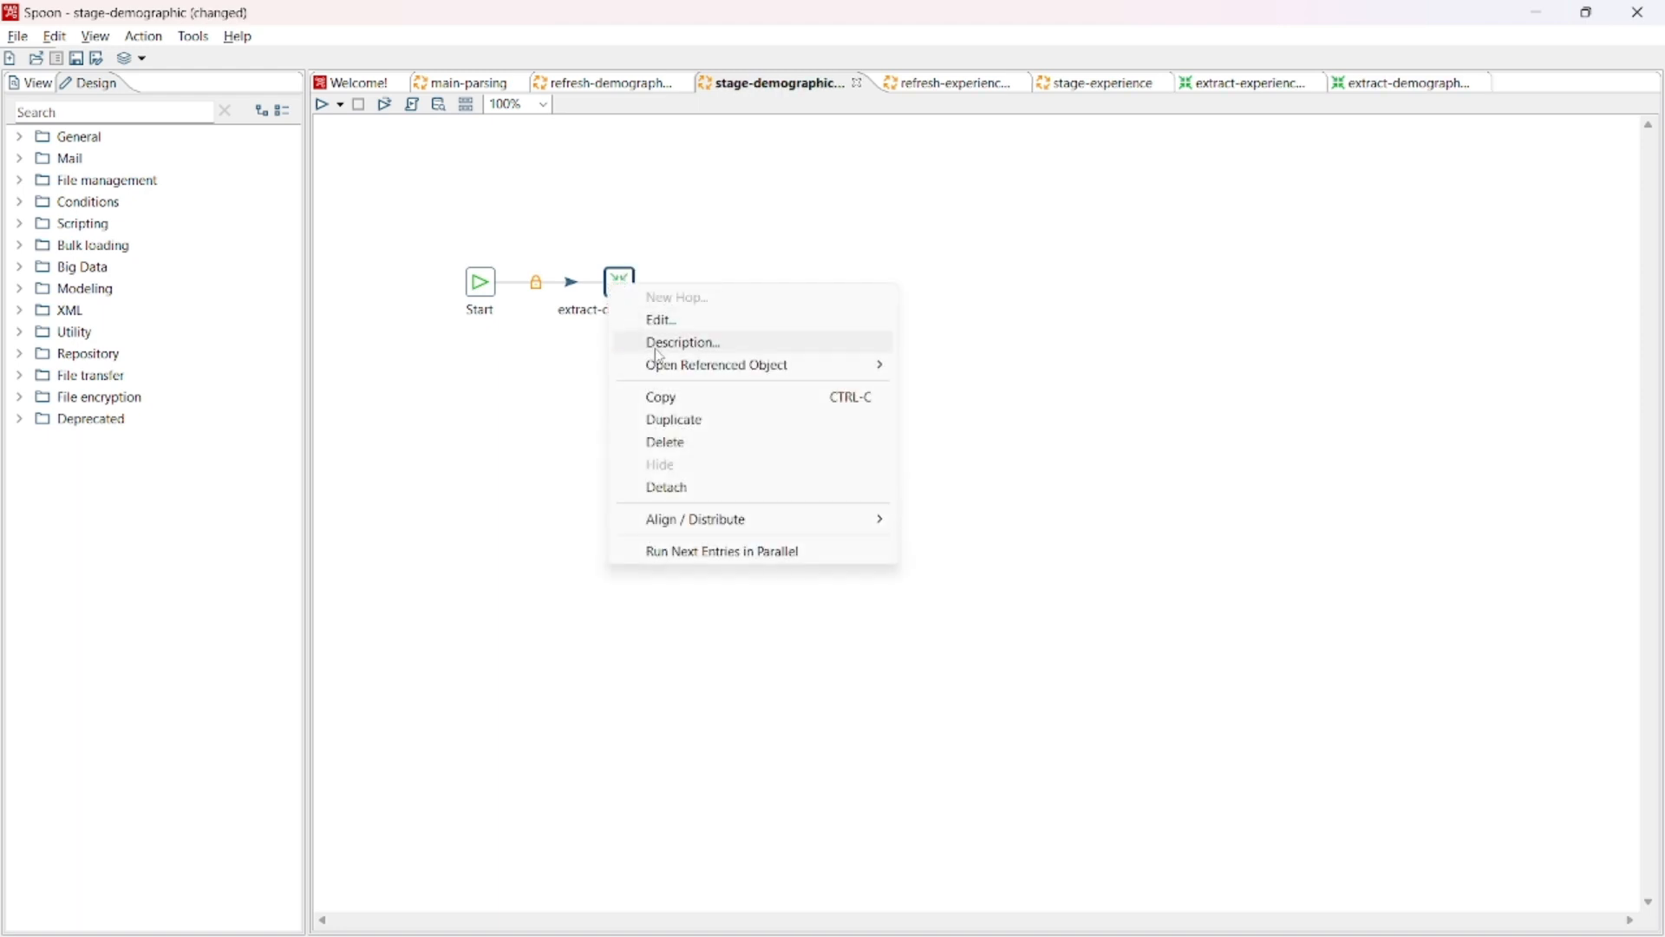
mouse_move(754, 368)
click(939, 367)
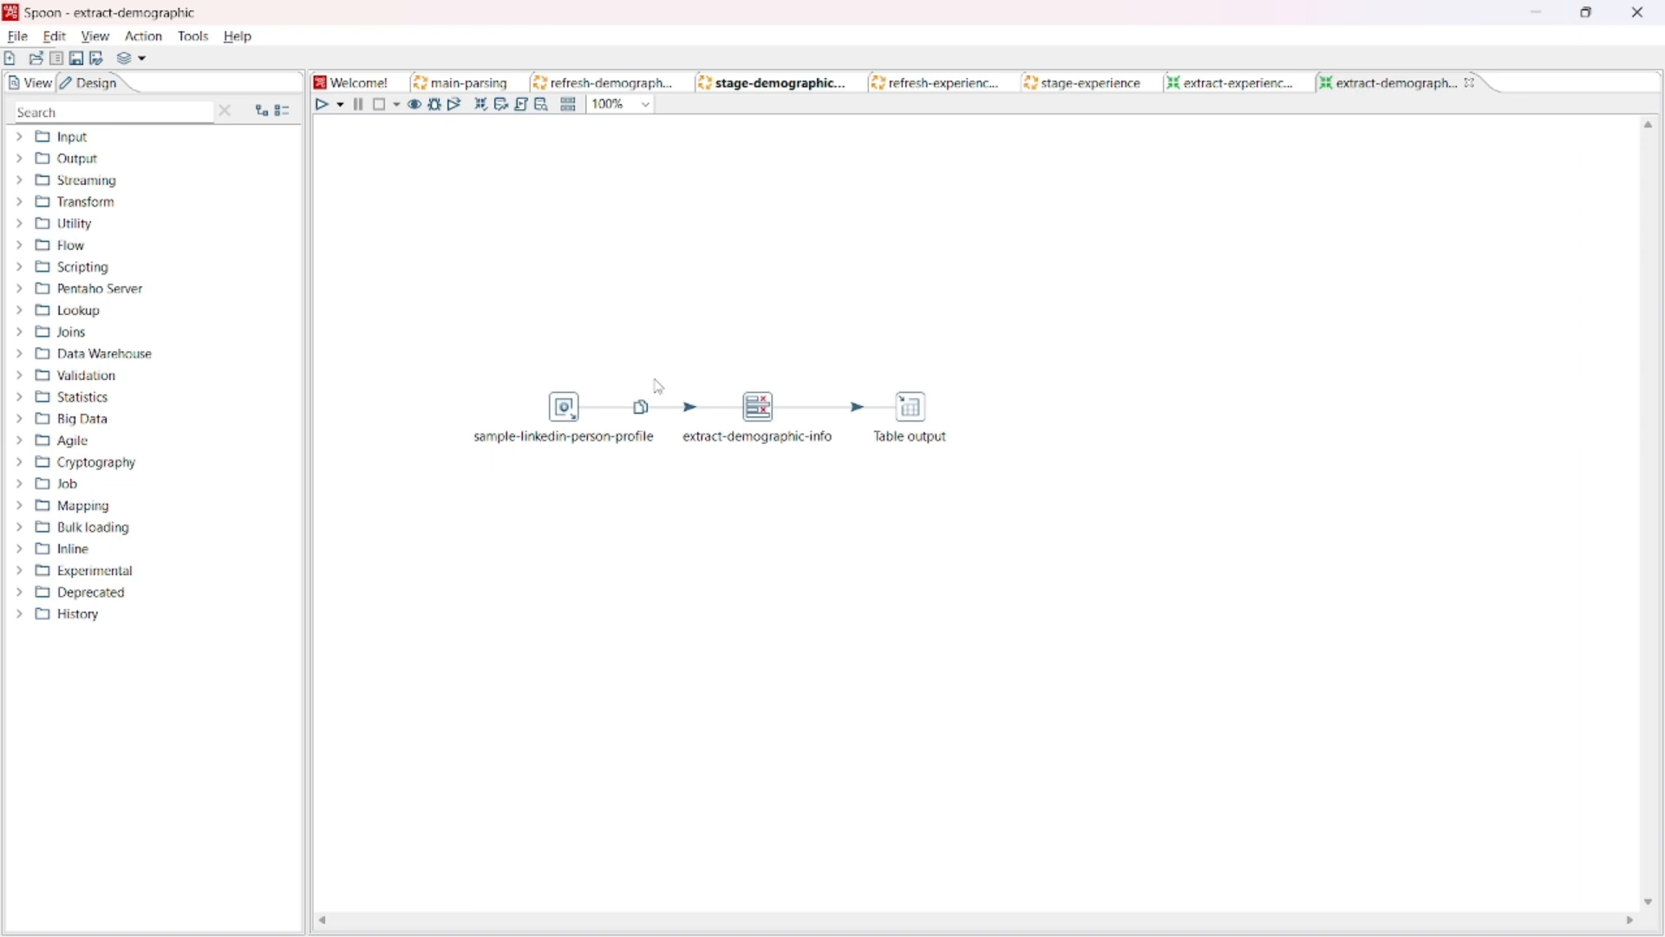
- Review the settings of the sample-linkedin-person-profile JSON input and the extract-demographic-info field selection, closing each without changes
right_click(565, 413)
click(617, 406)
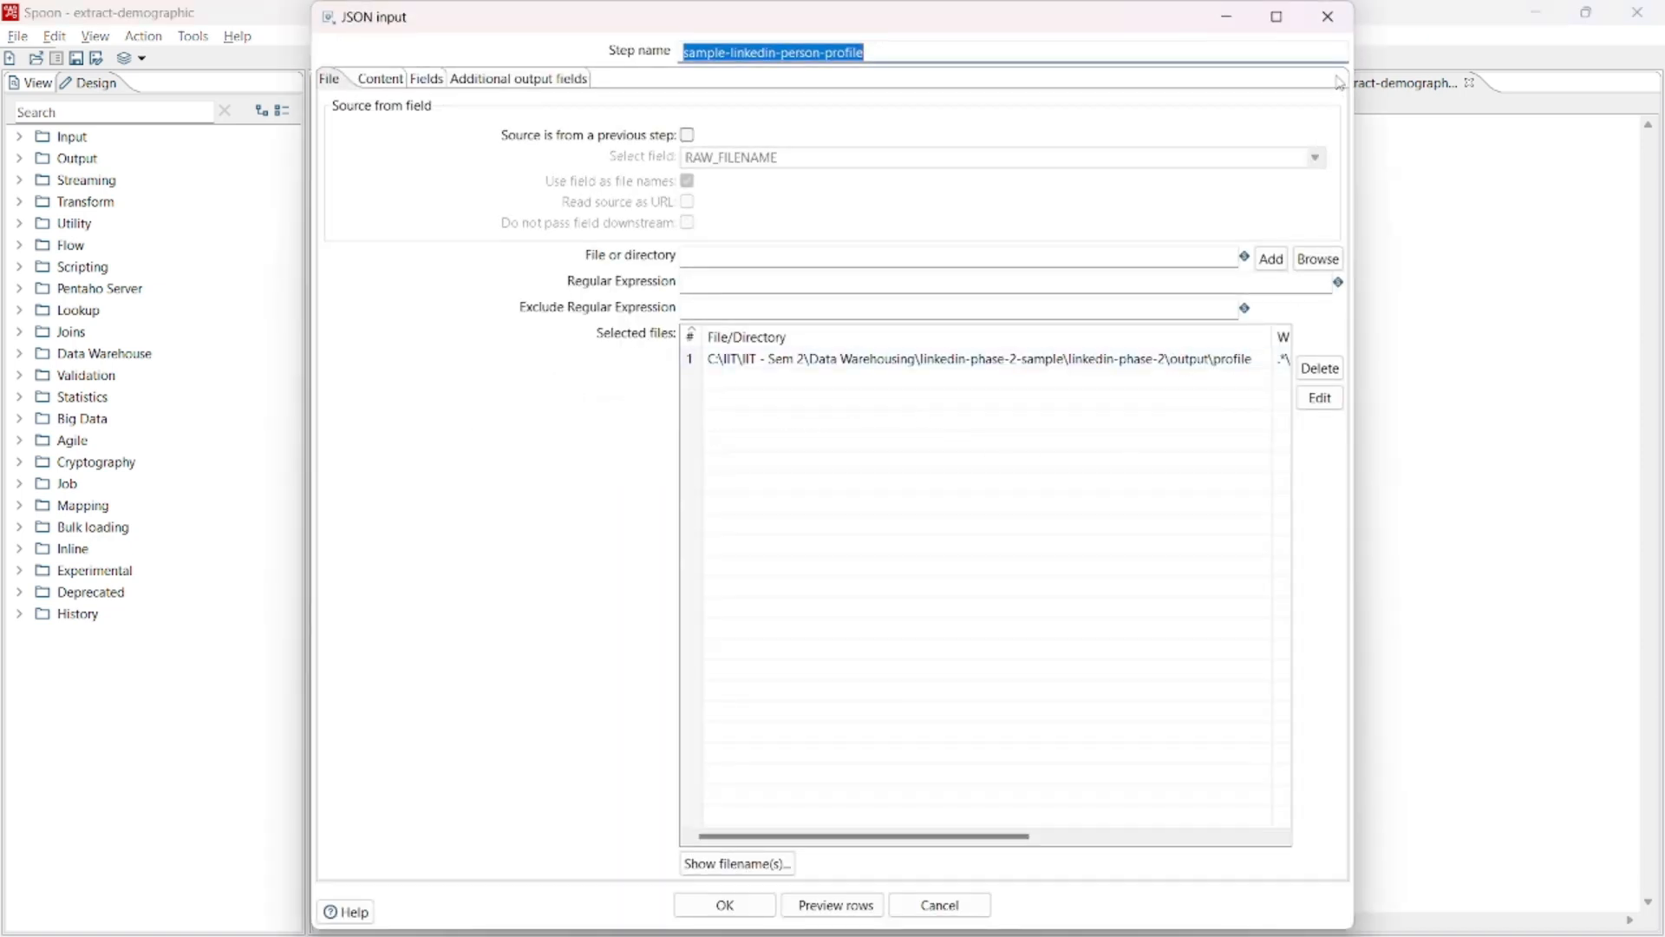
click(1327, 17)
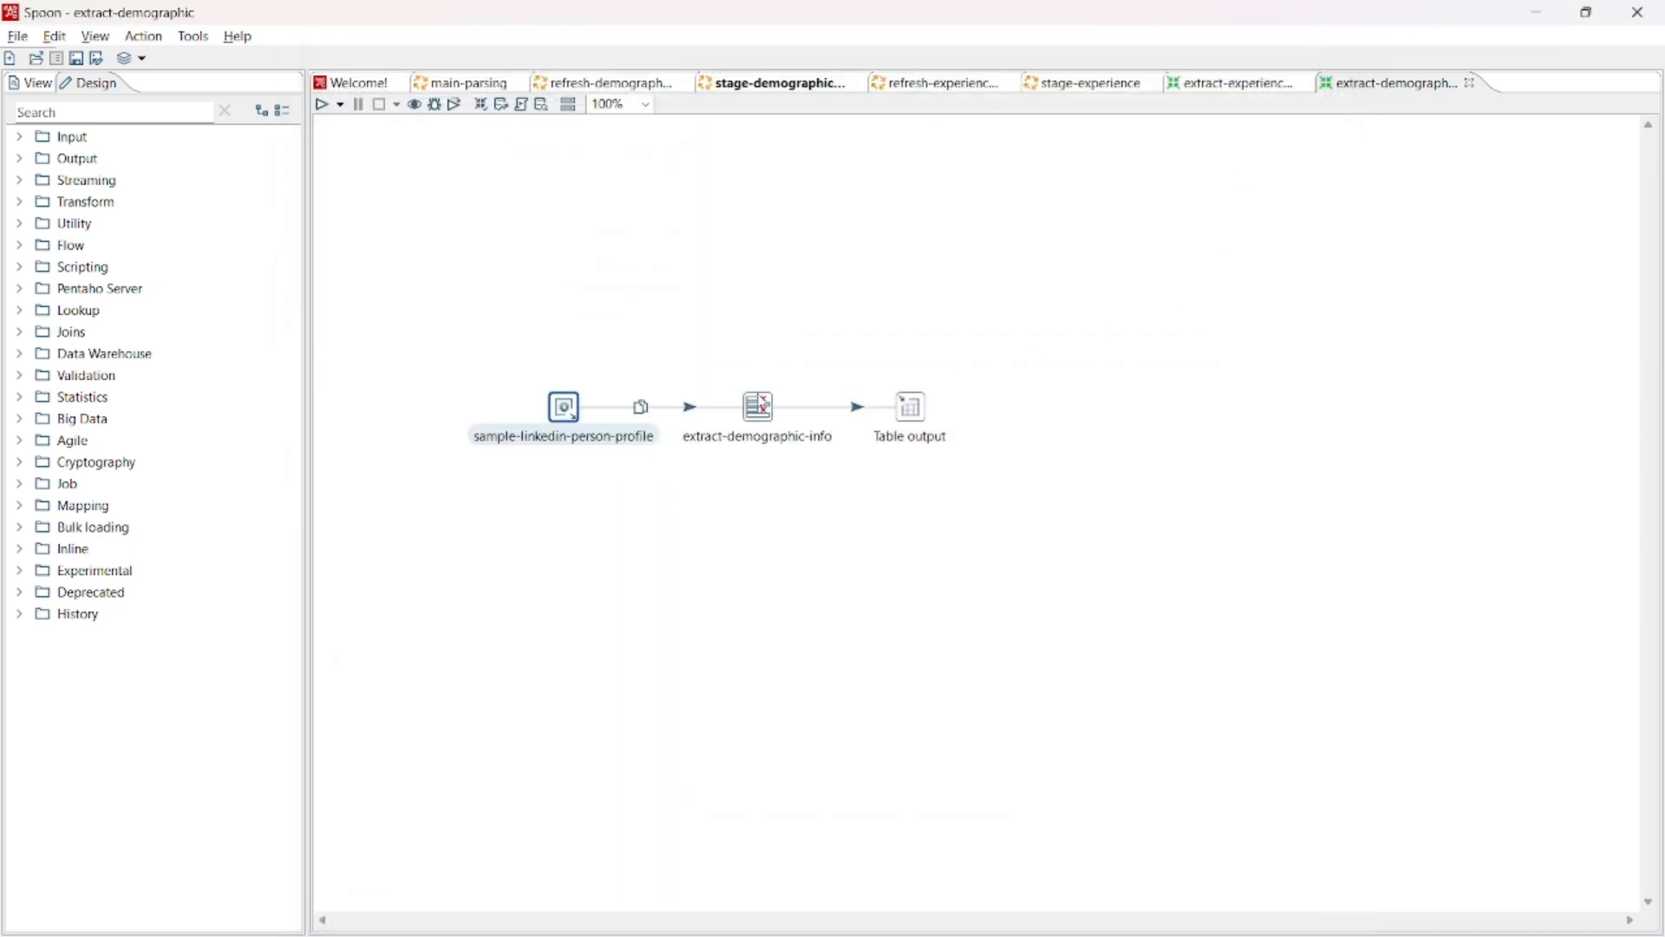
right_click(760, 407)
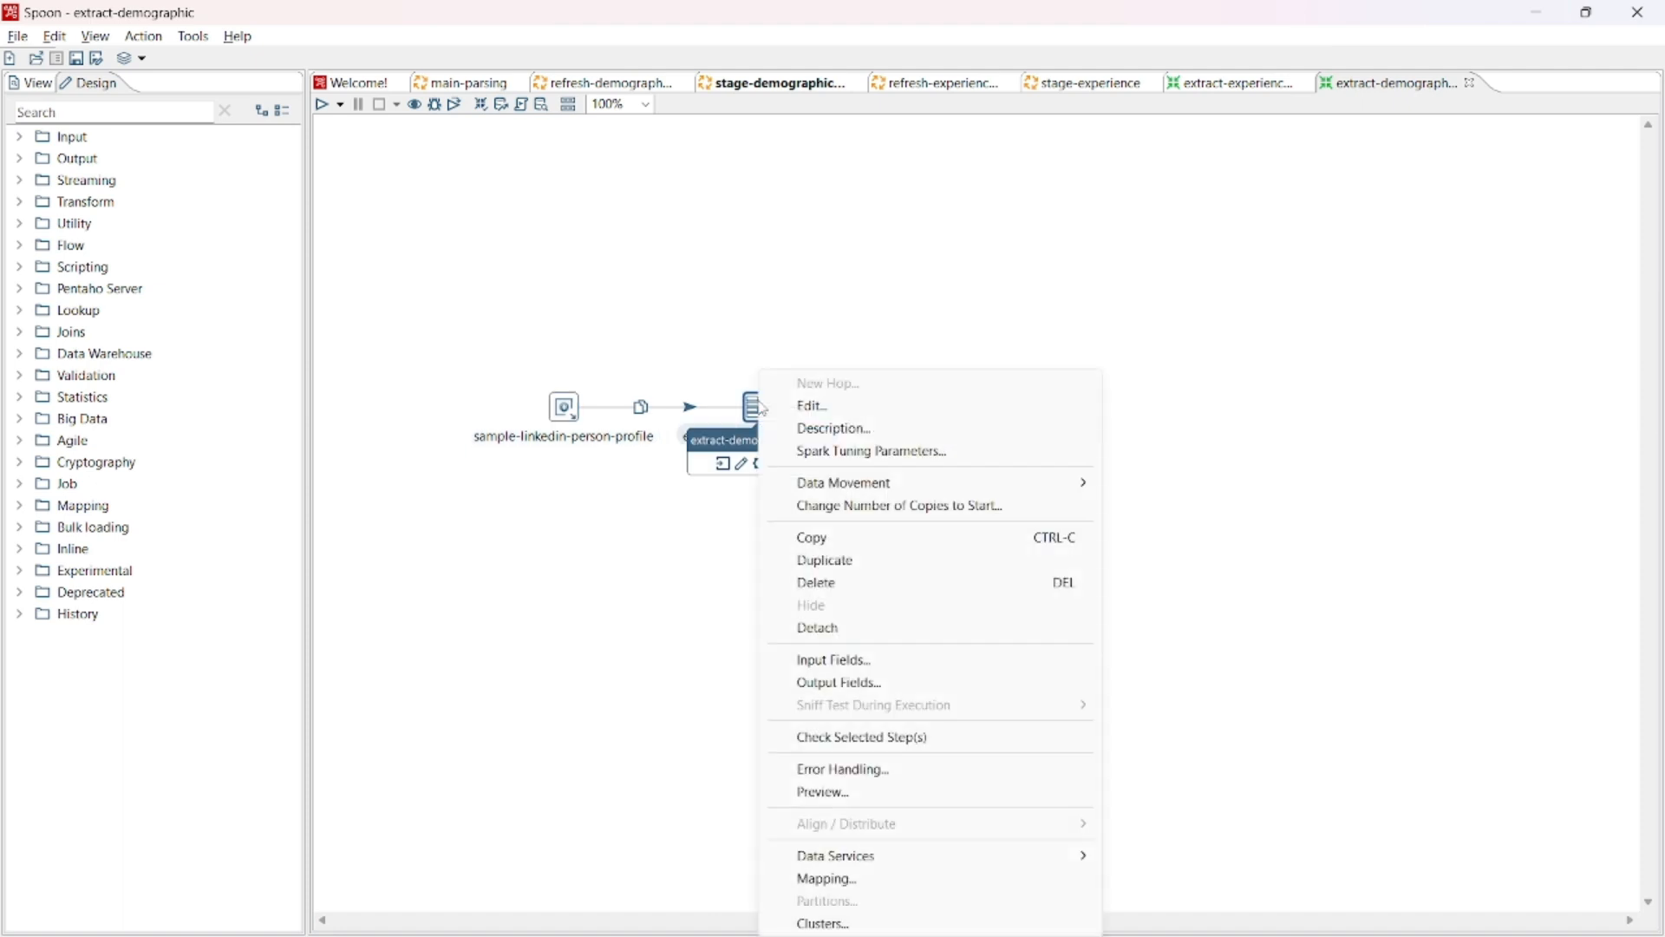
click(813, 407)
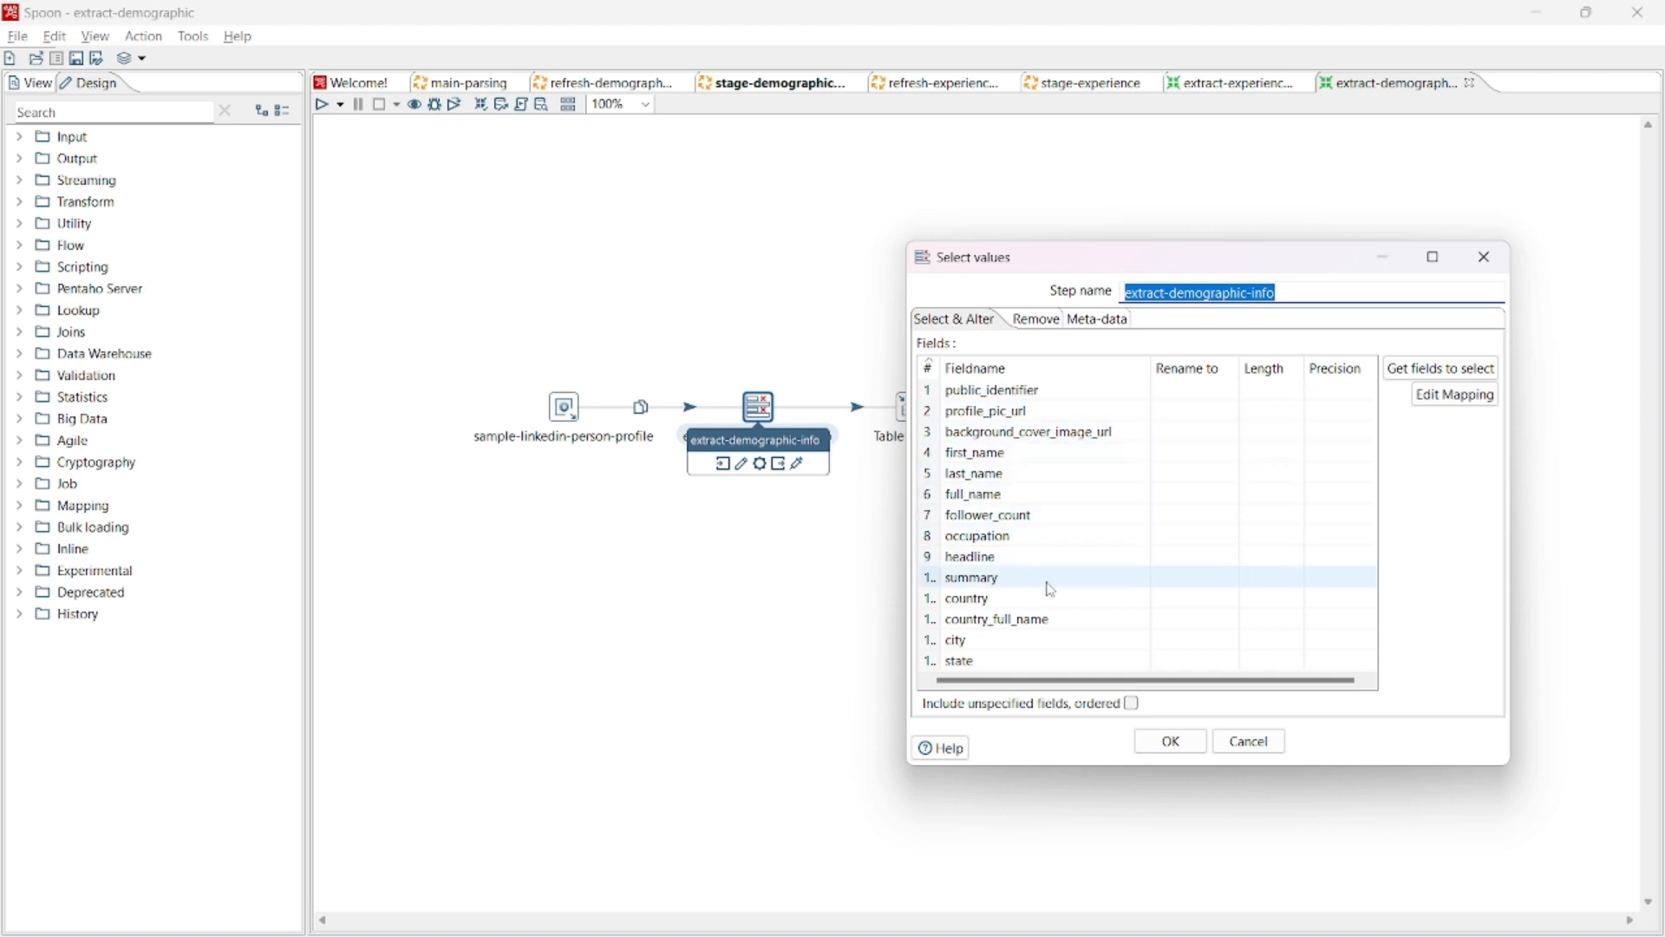
click(1484, 257)
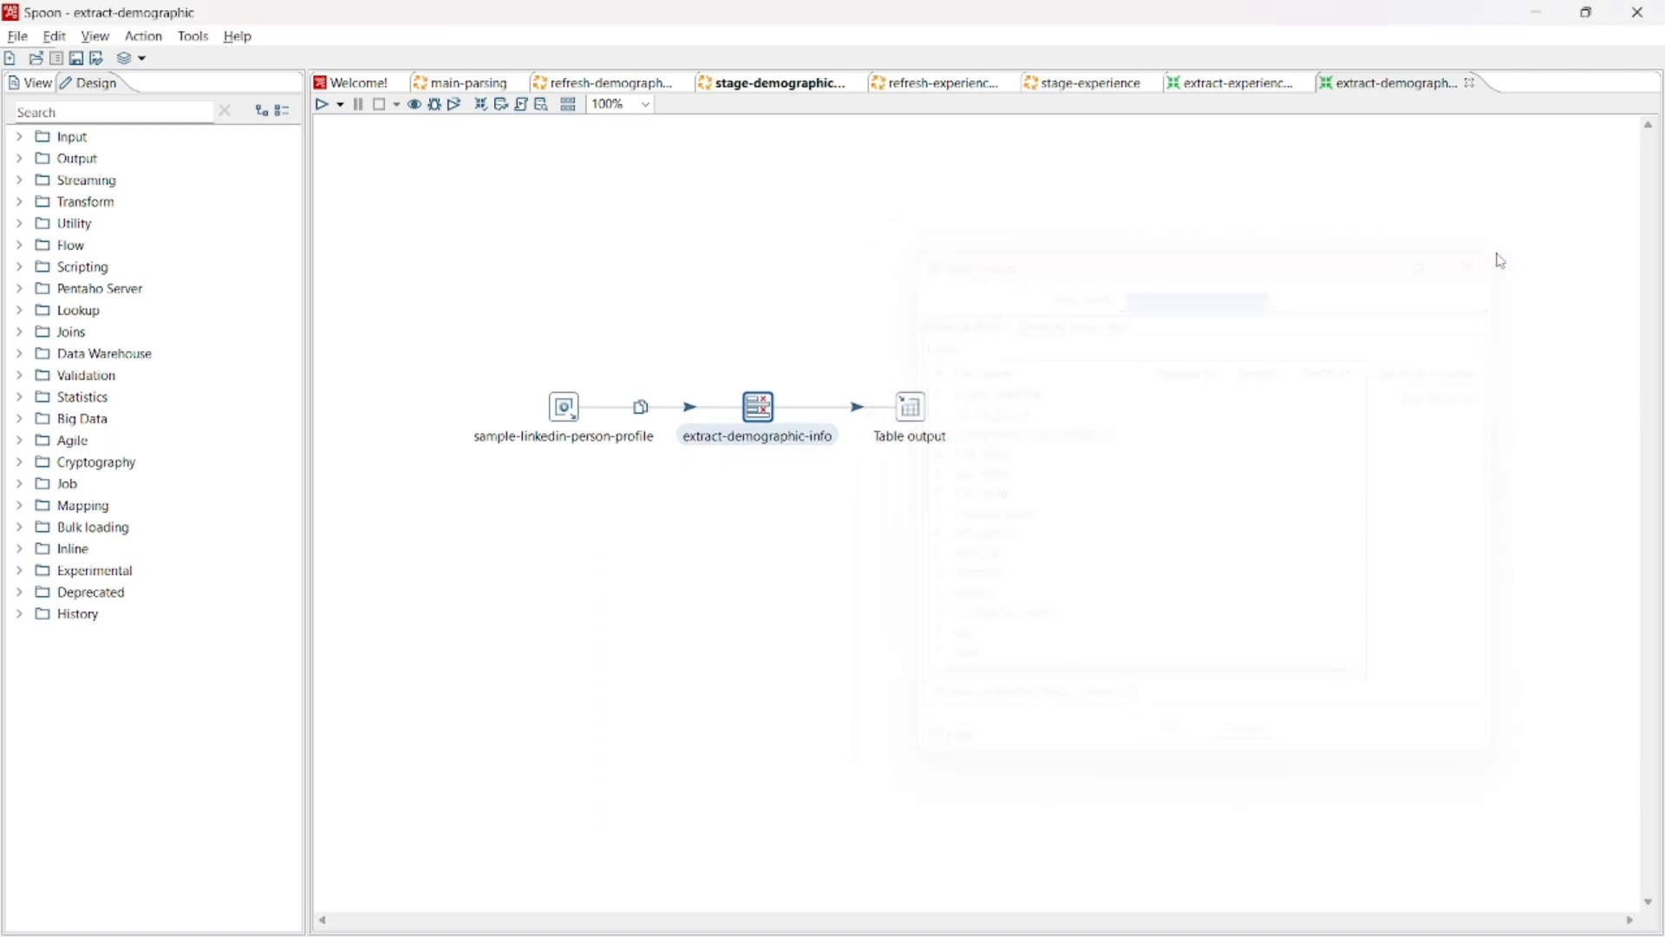
- Open the Table output settings and inspect the form for a new database connection and the existing localhost_linkedin connection
right_click(913, 406)
click(944, 413)
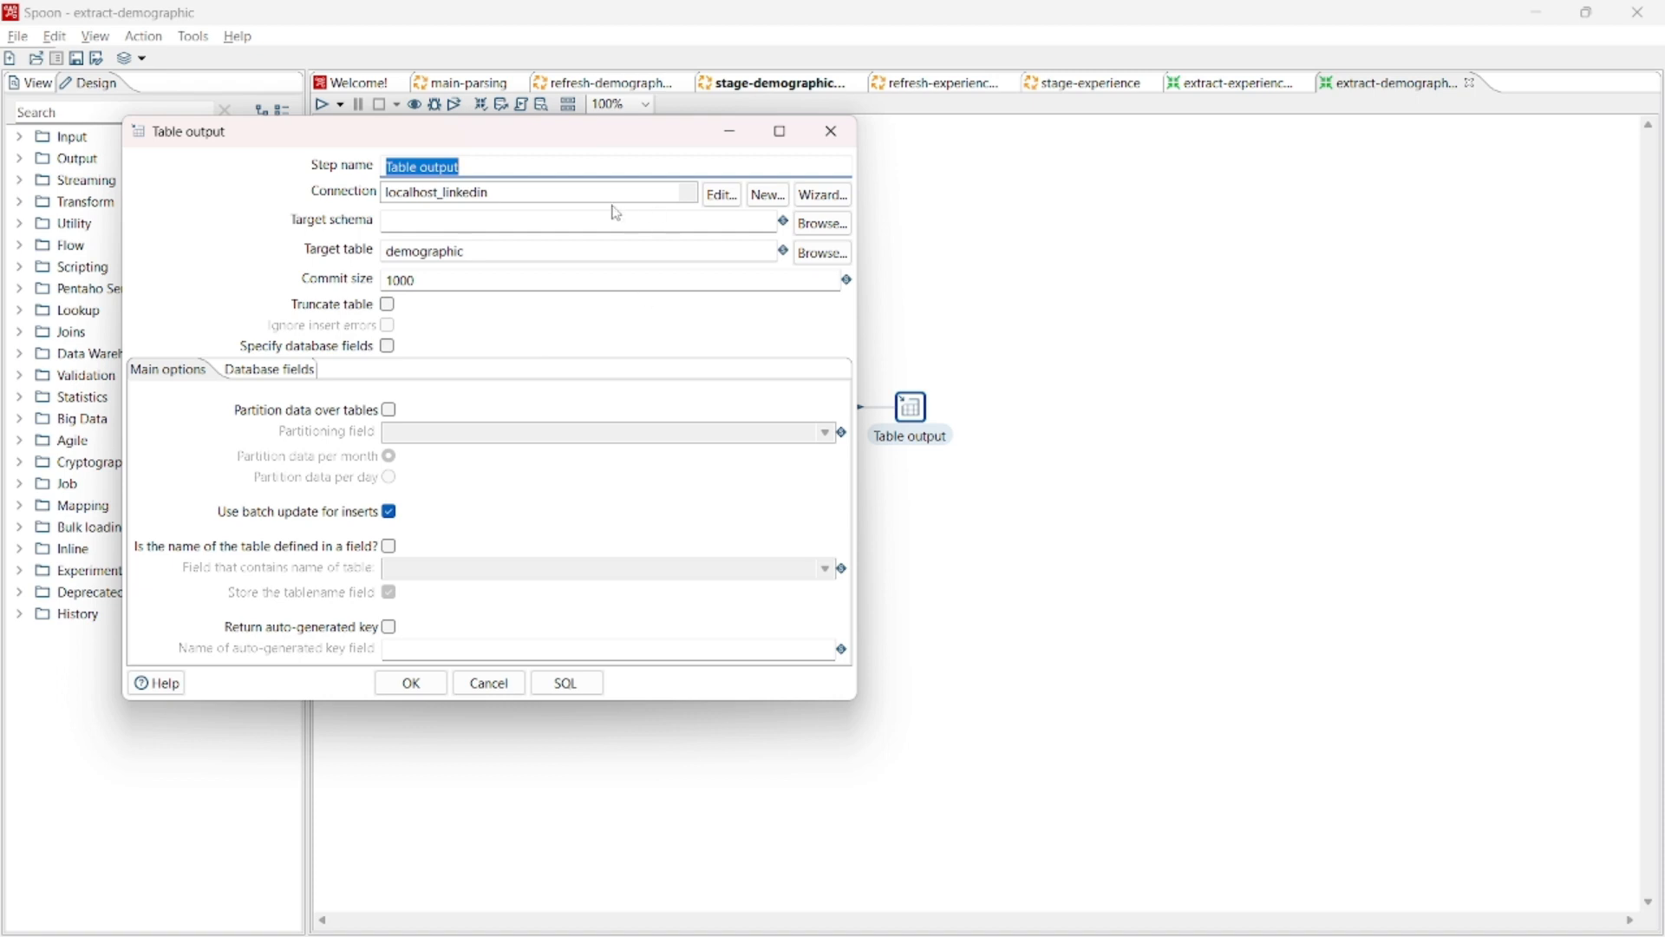
click(767, 195)
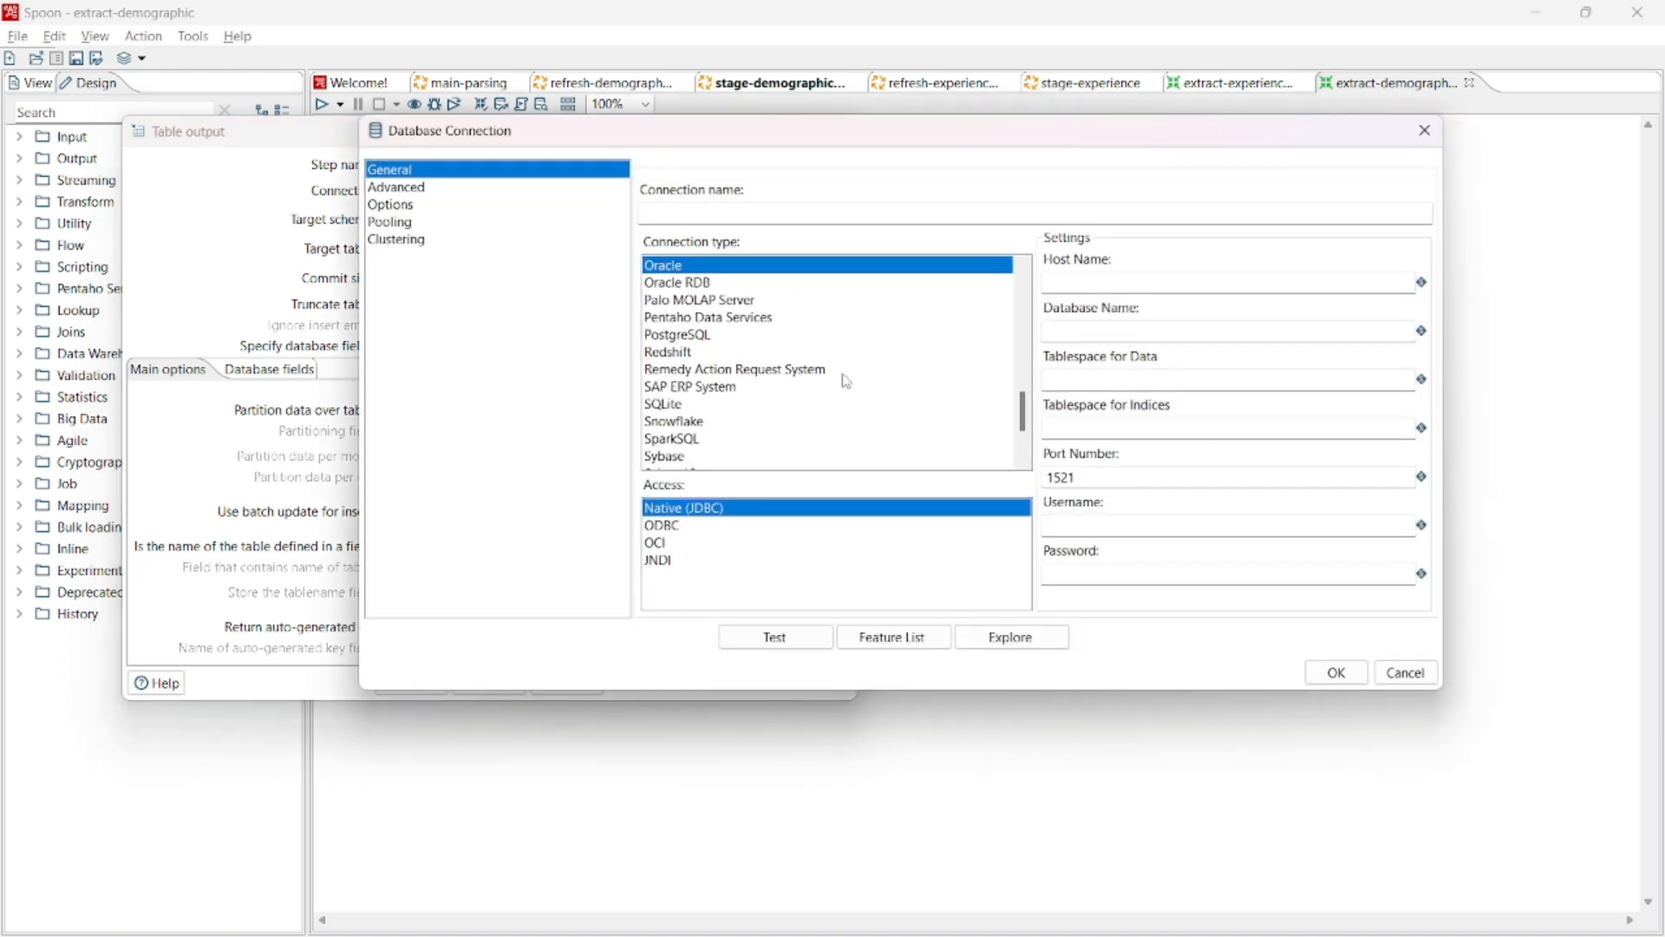
scroll(841, 382, up, 3)
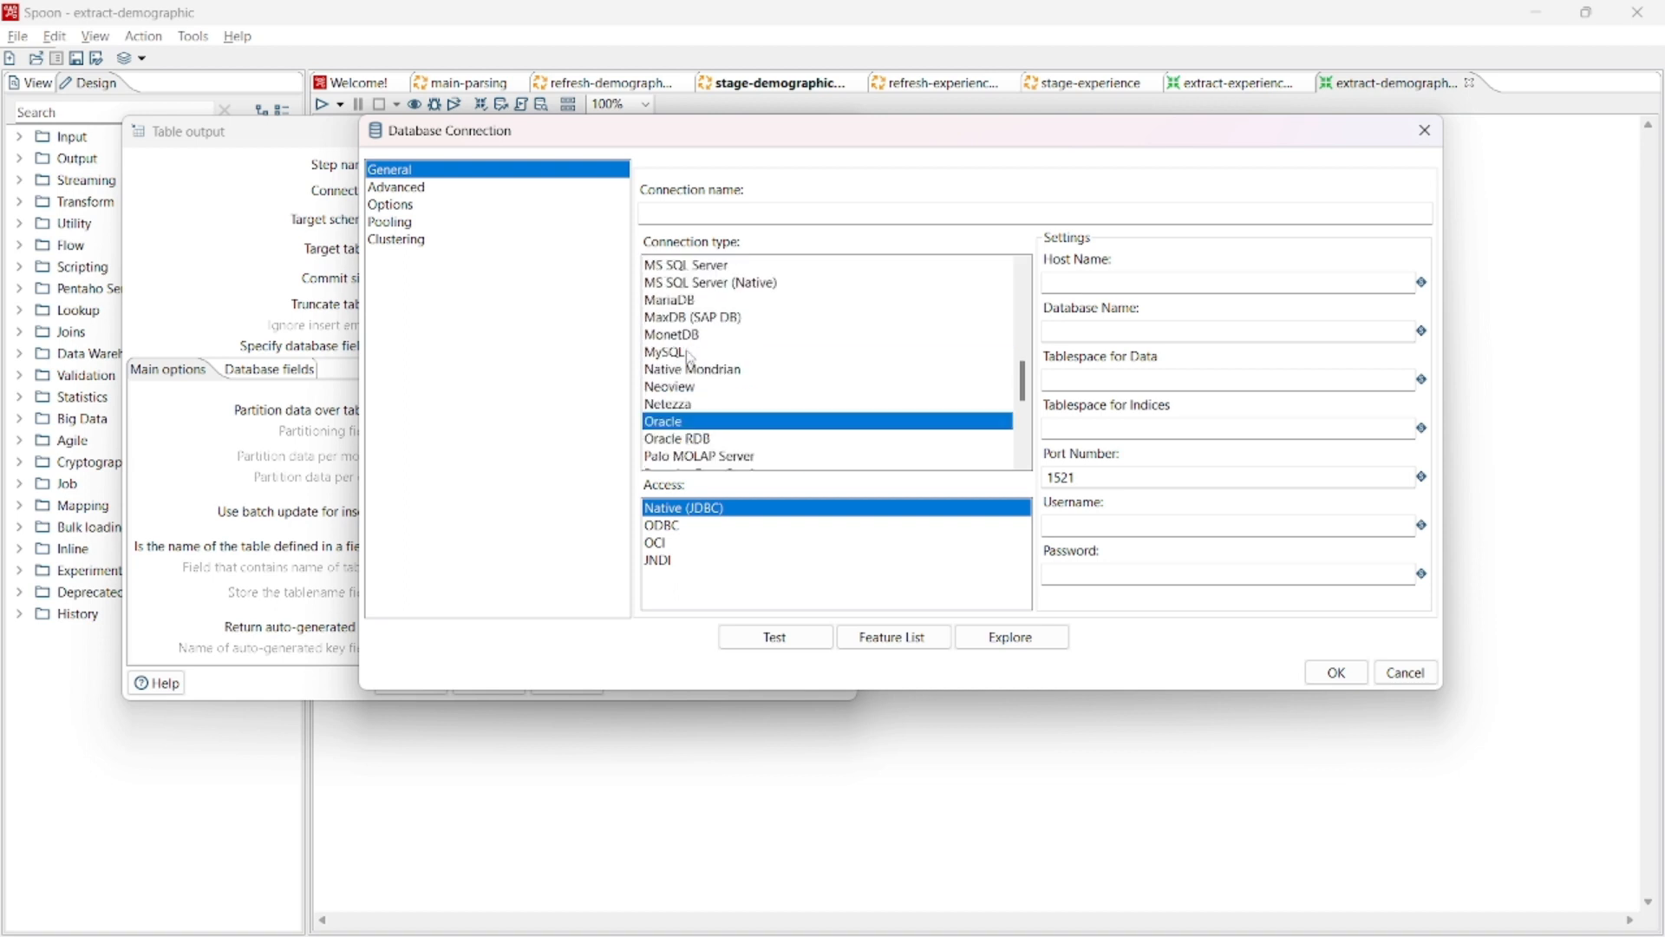
click(1424, 130)
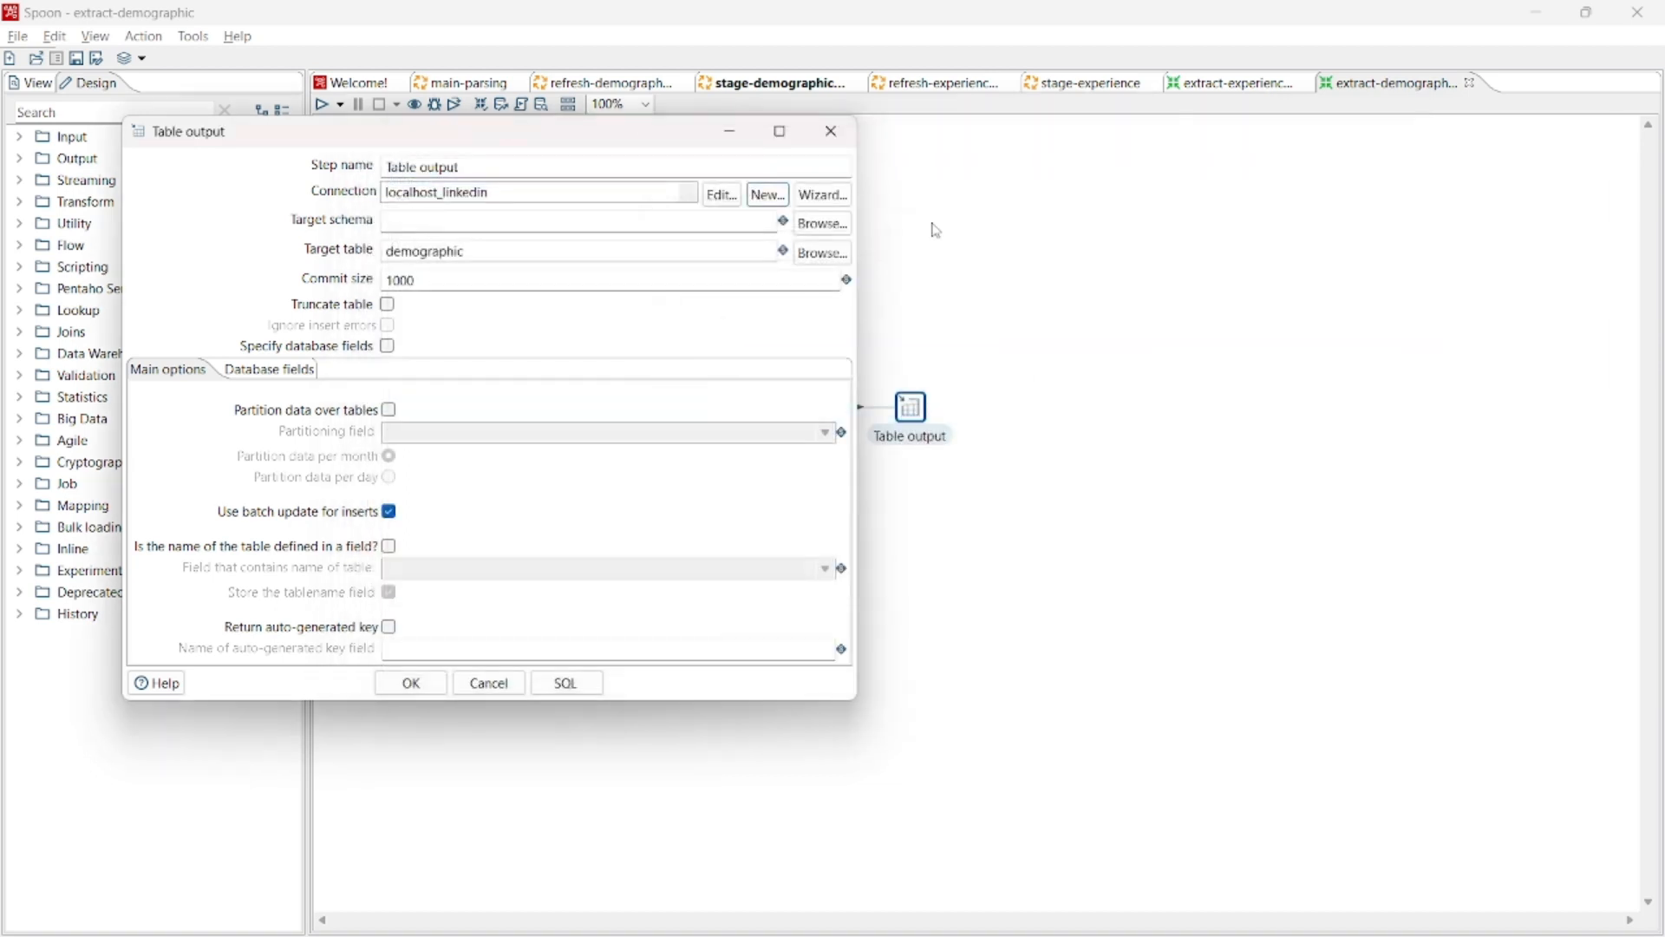
click(711, 193)
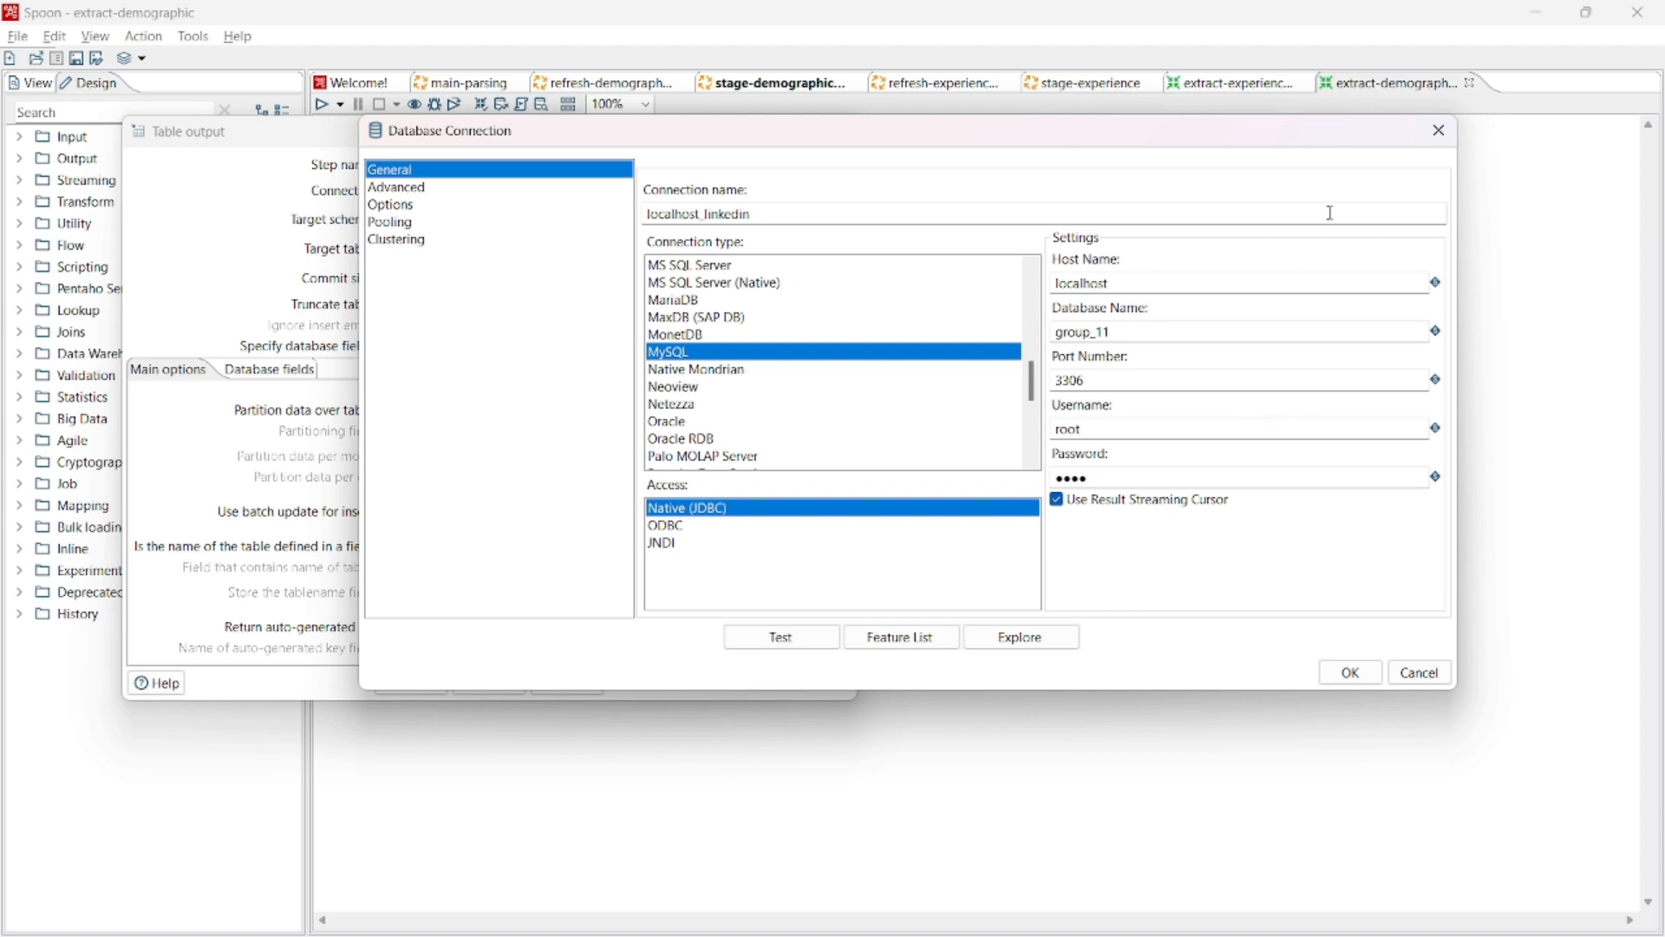
click(1439, 131)
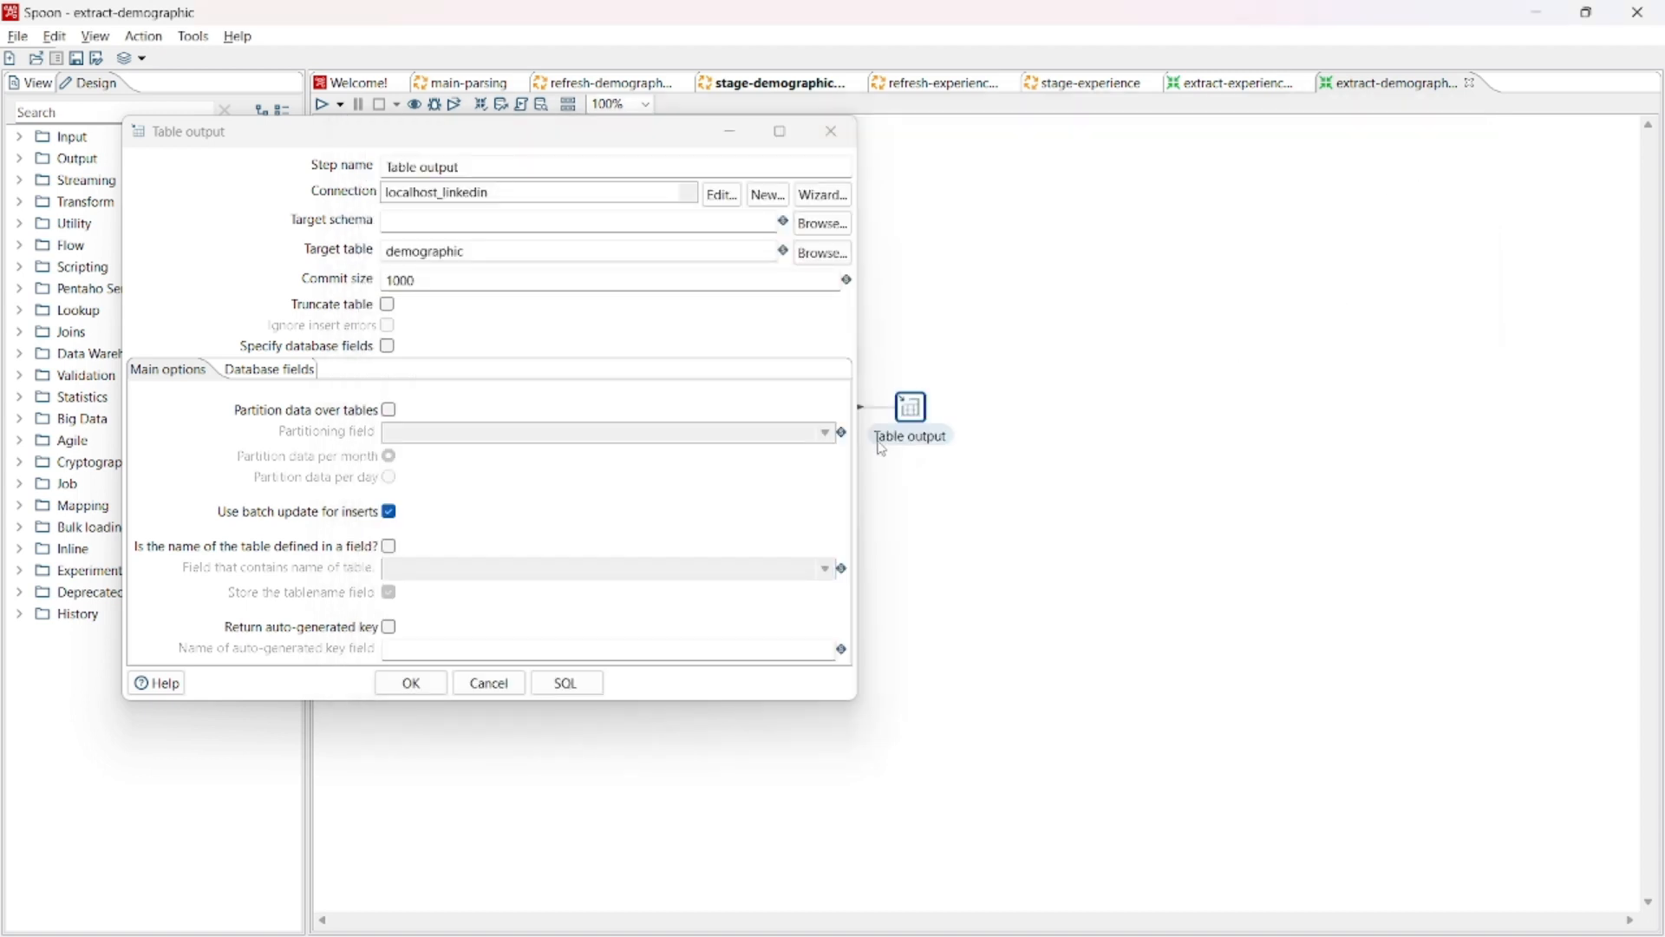
- Generate the Table output's SQL, execute the whole ddl_group_11.sql script in SQLyog, and generate the SQL again in Spoon
click(593, 691)
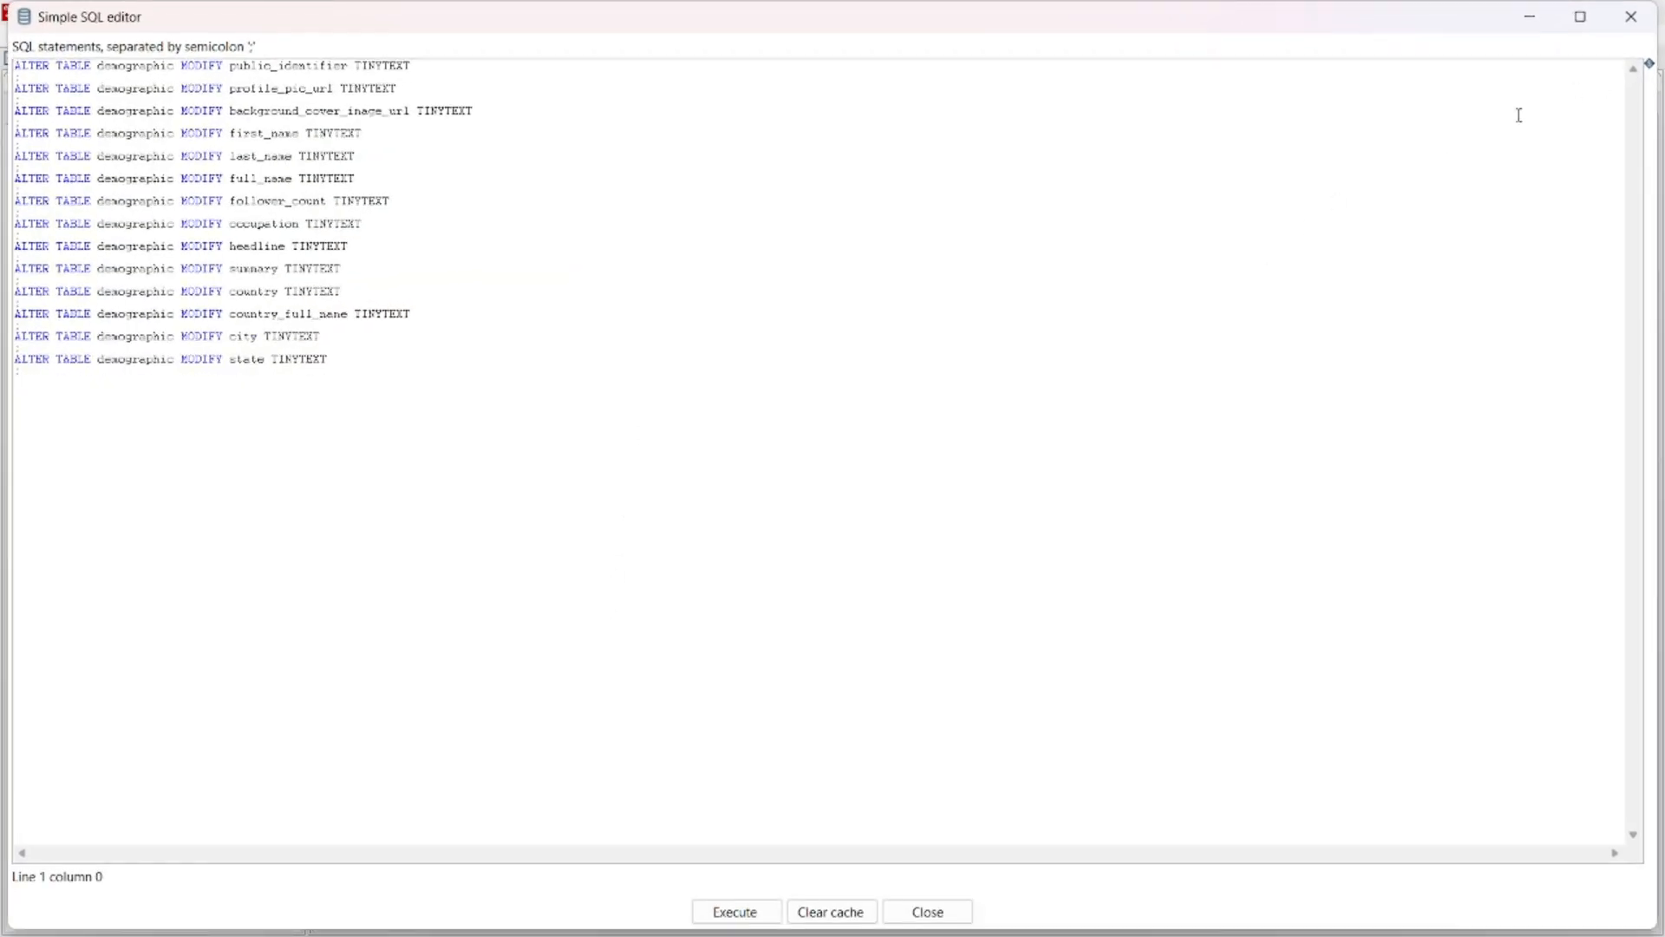
key(alt+Tab)
key(alt+Tab)
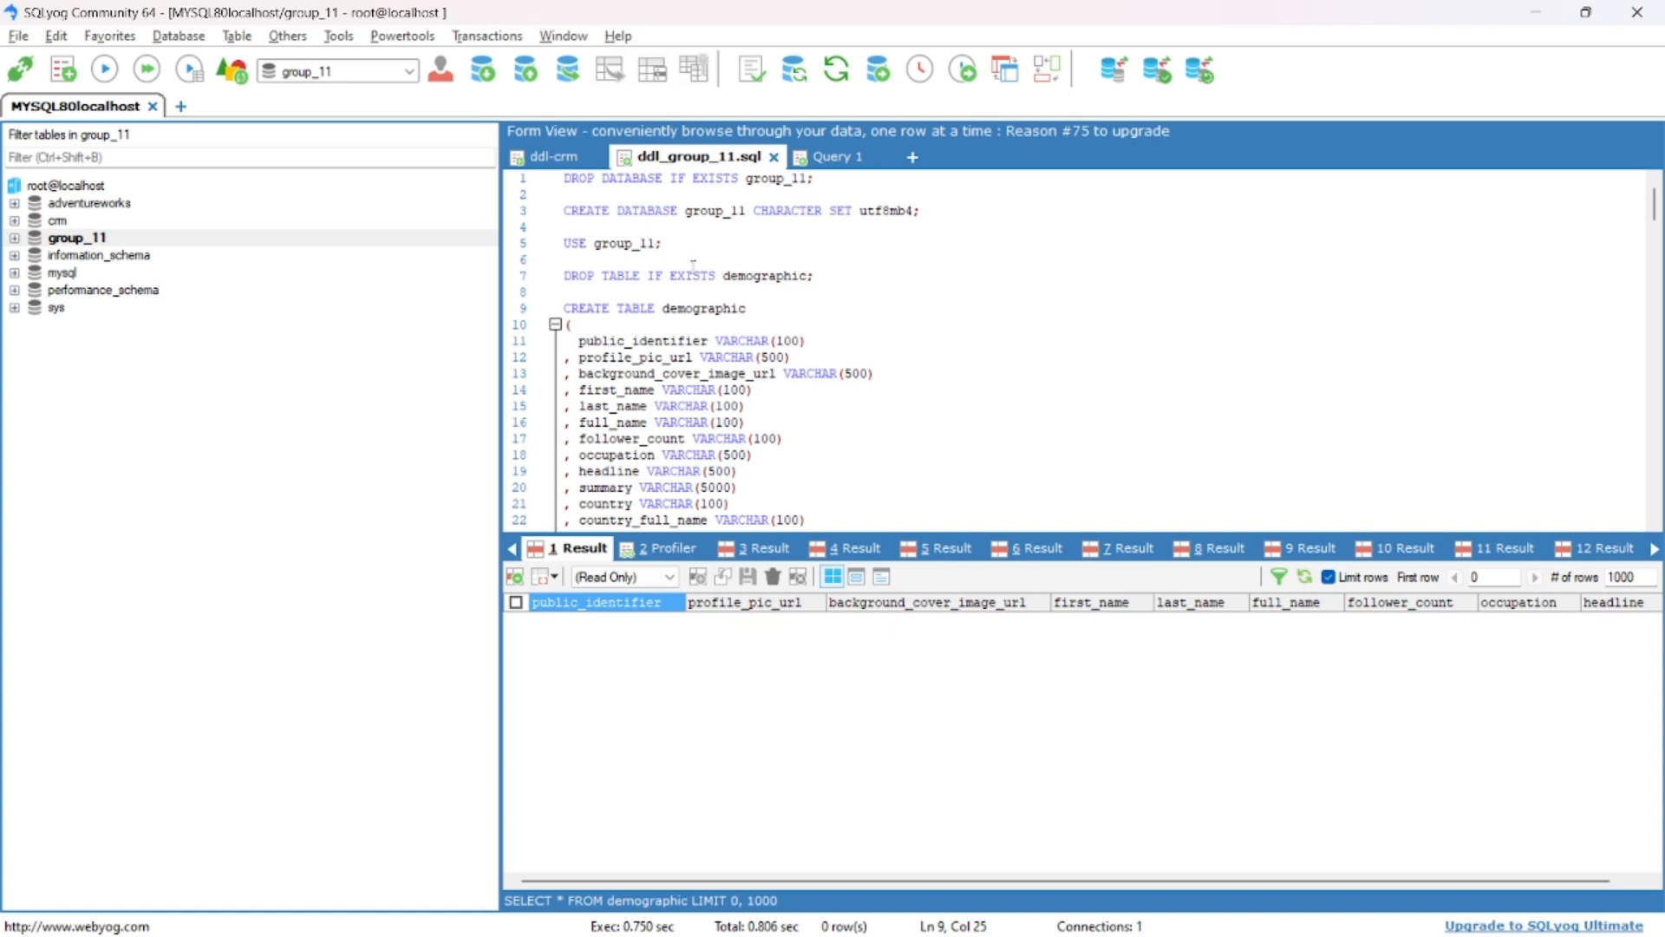
key(ctrl+a)
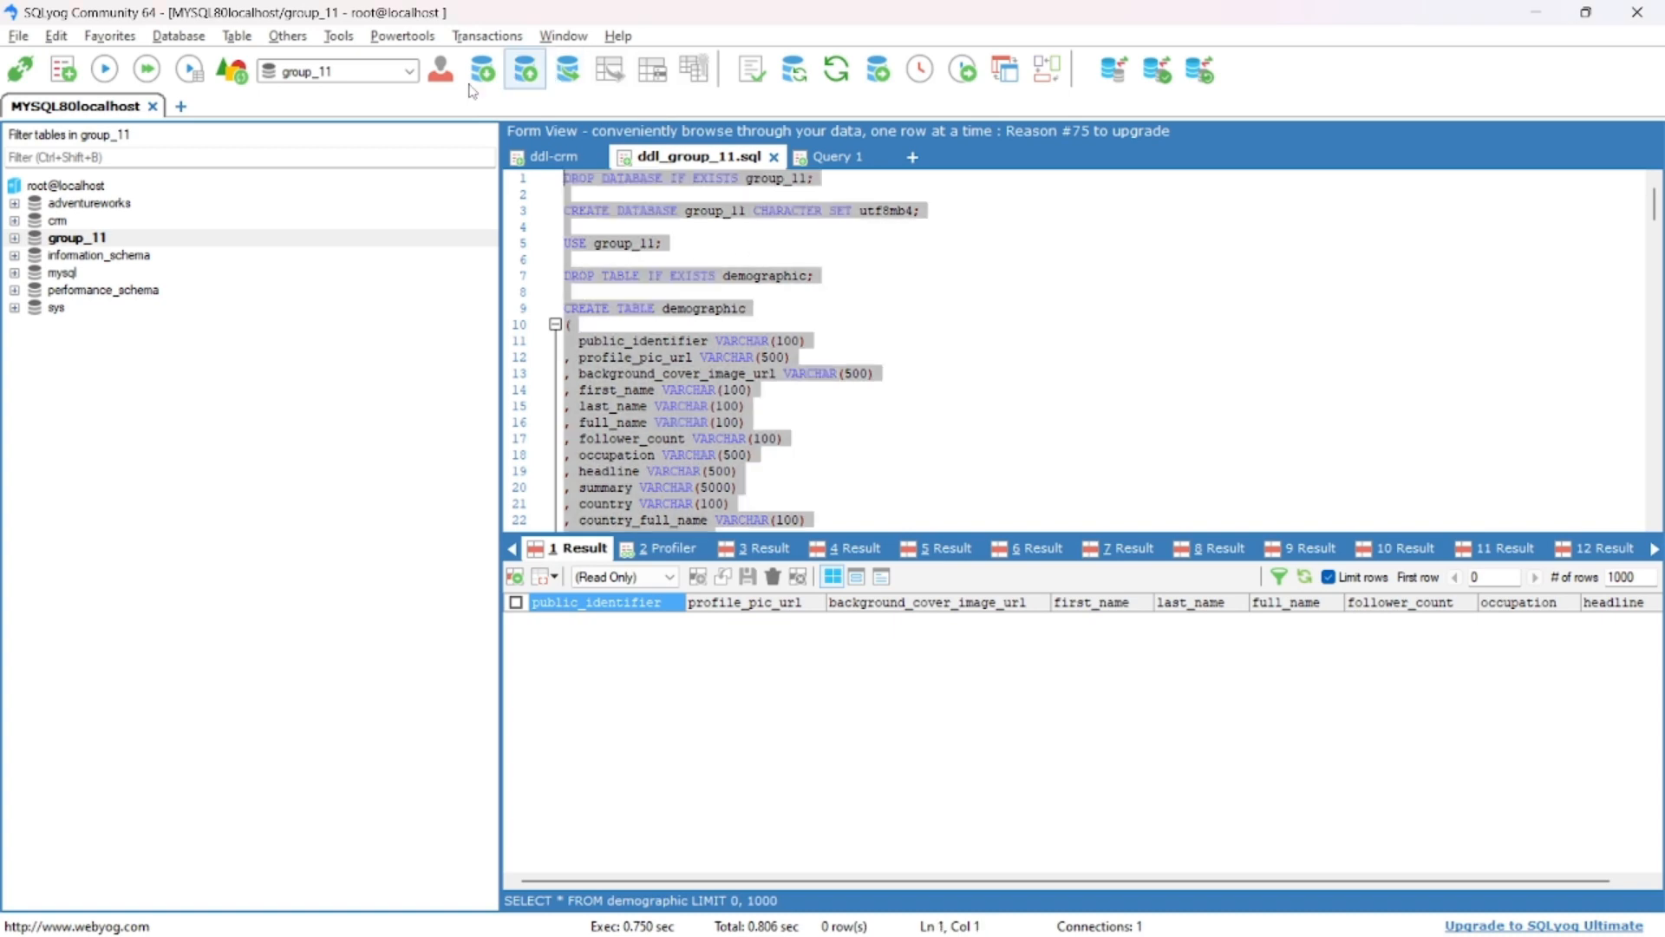
click(111, 66)
key(alt+Tab)
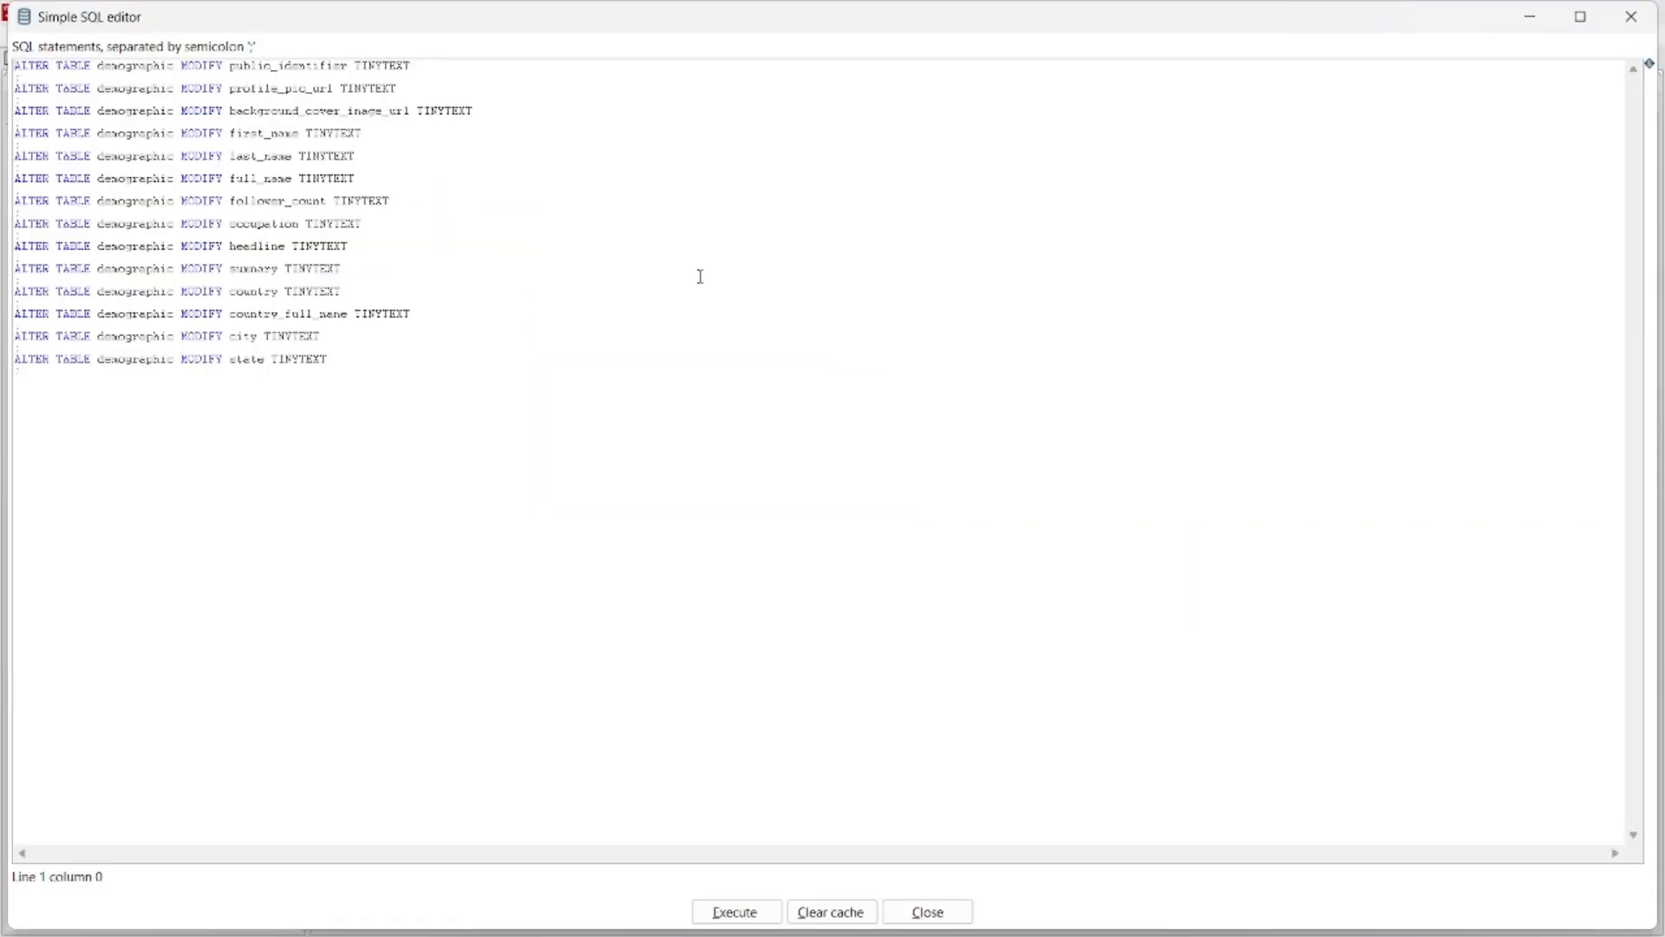
click(1631, 17)
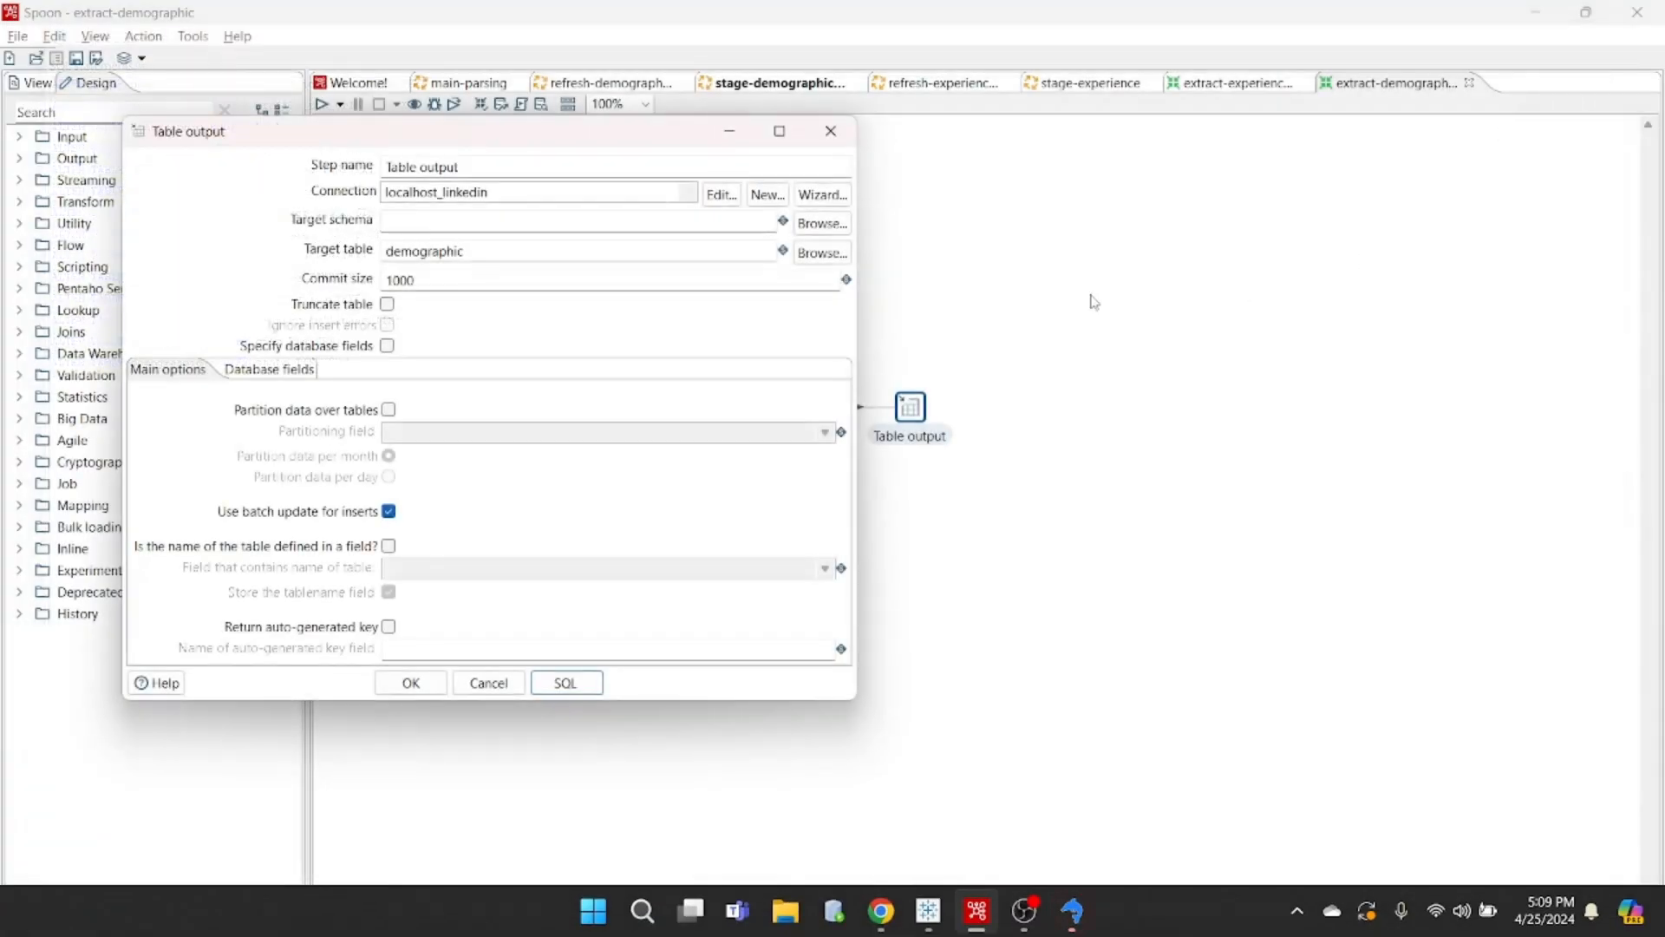
click(566, 683)
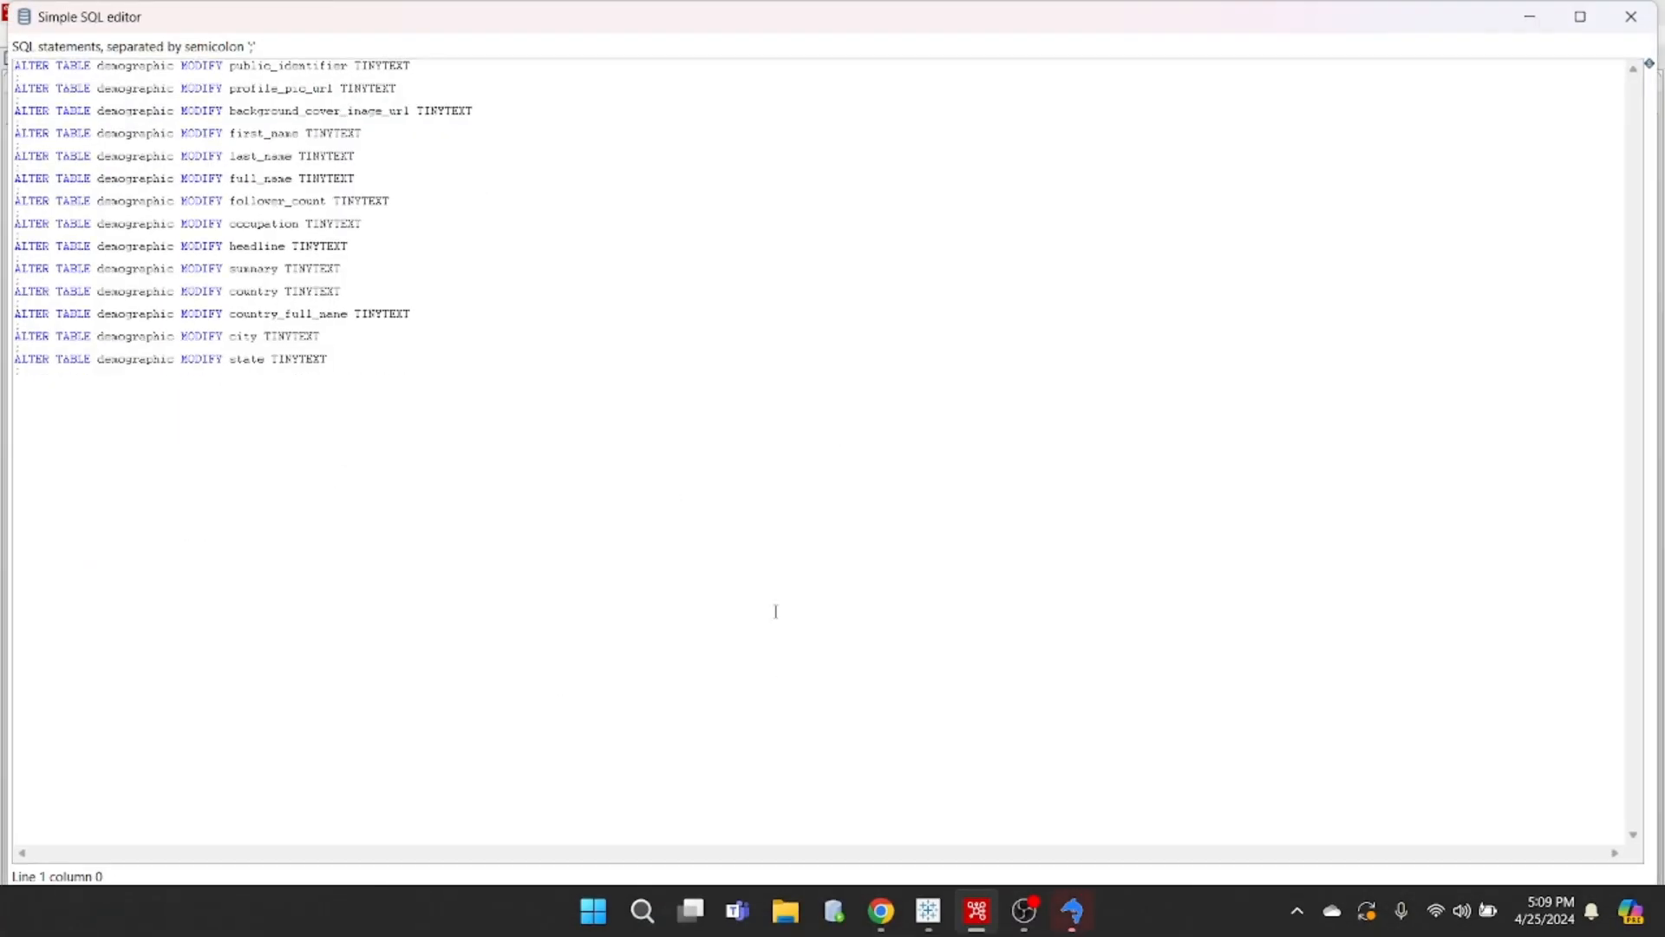
- Switch to SQLyog, execute only the DROP TABLE IF EXISTS demographic statement, and return to Spoon
key(alt+Tab)
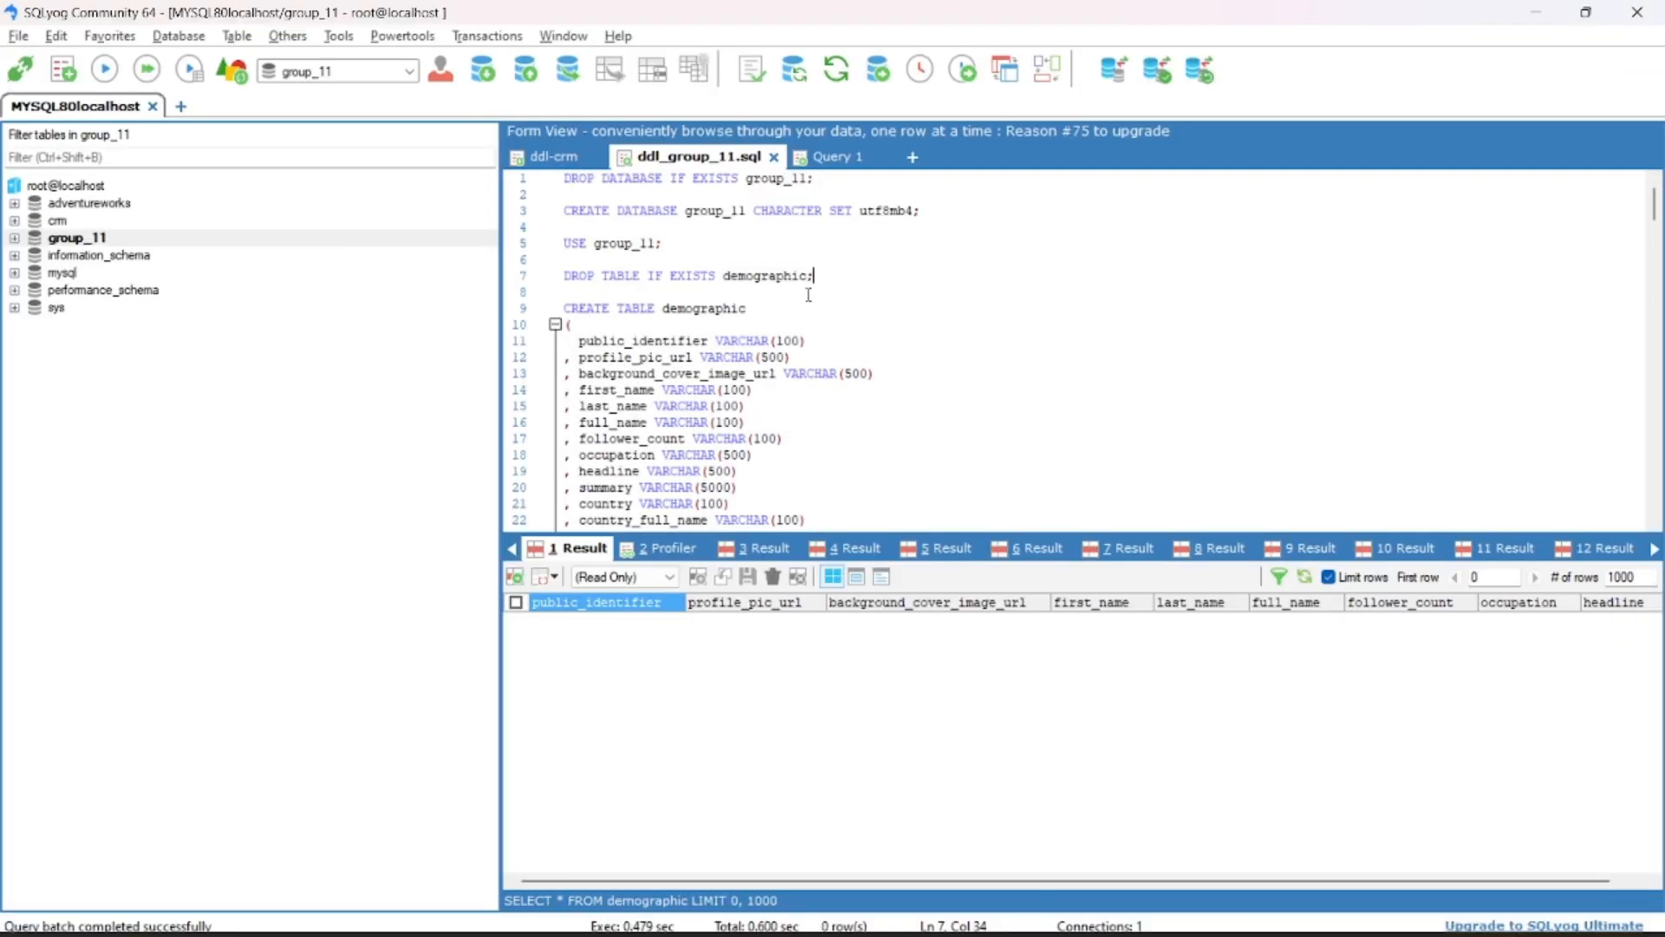
click(755, 290)
click(756, 278)
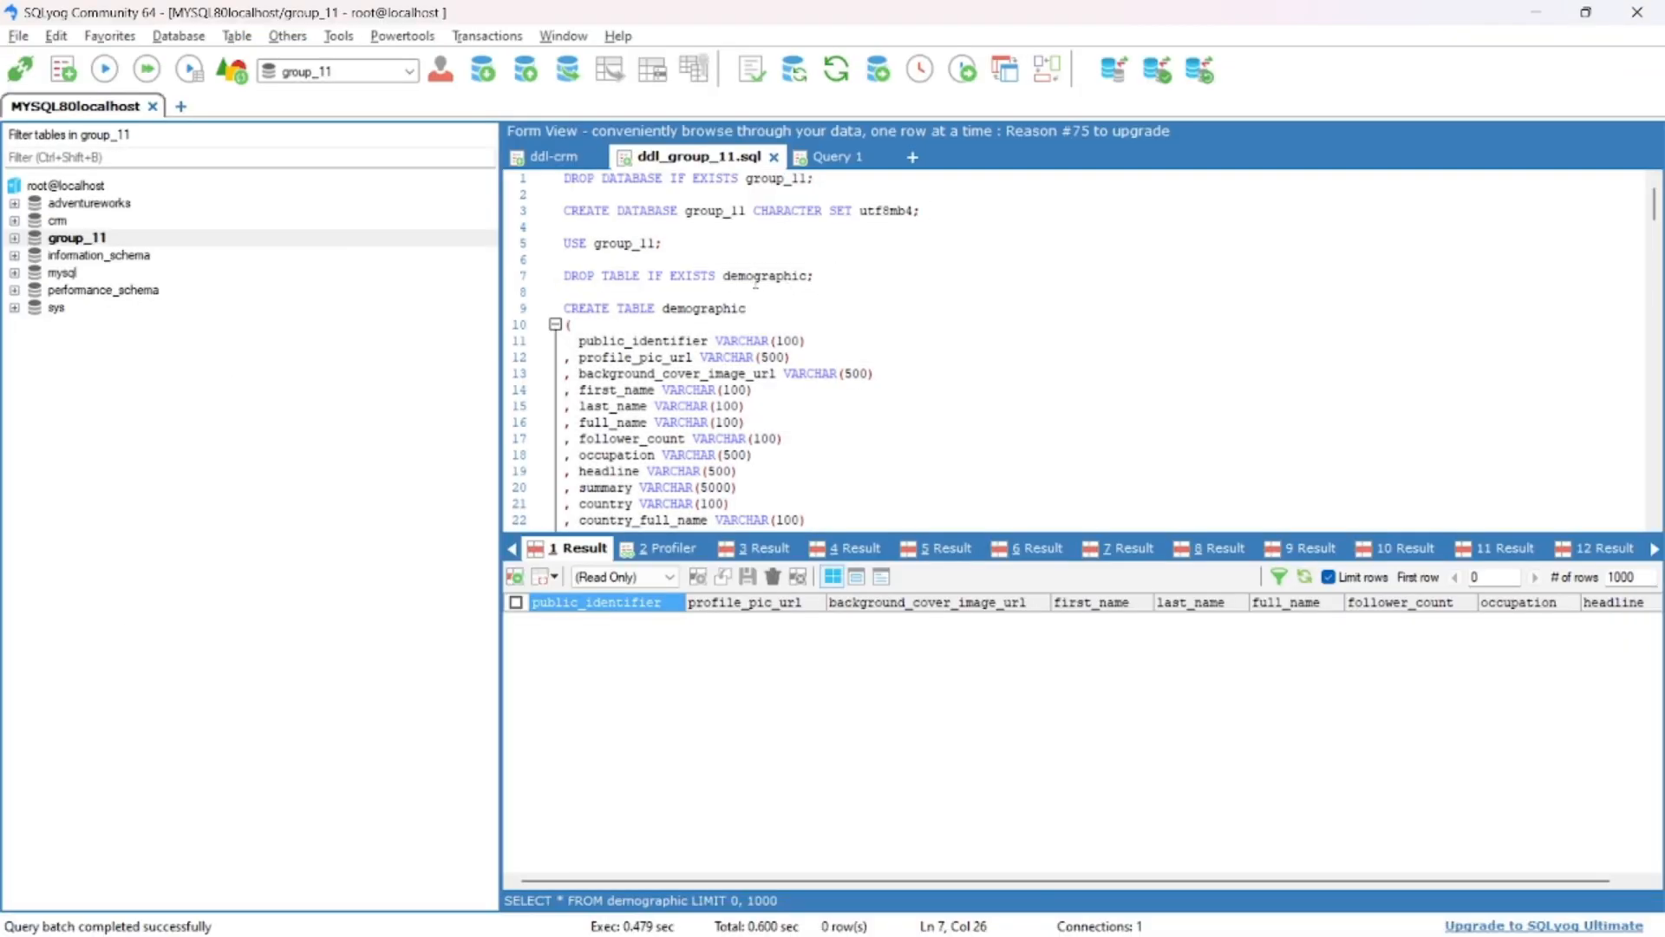
key(F9)
key(alt+Tab)
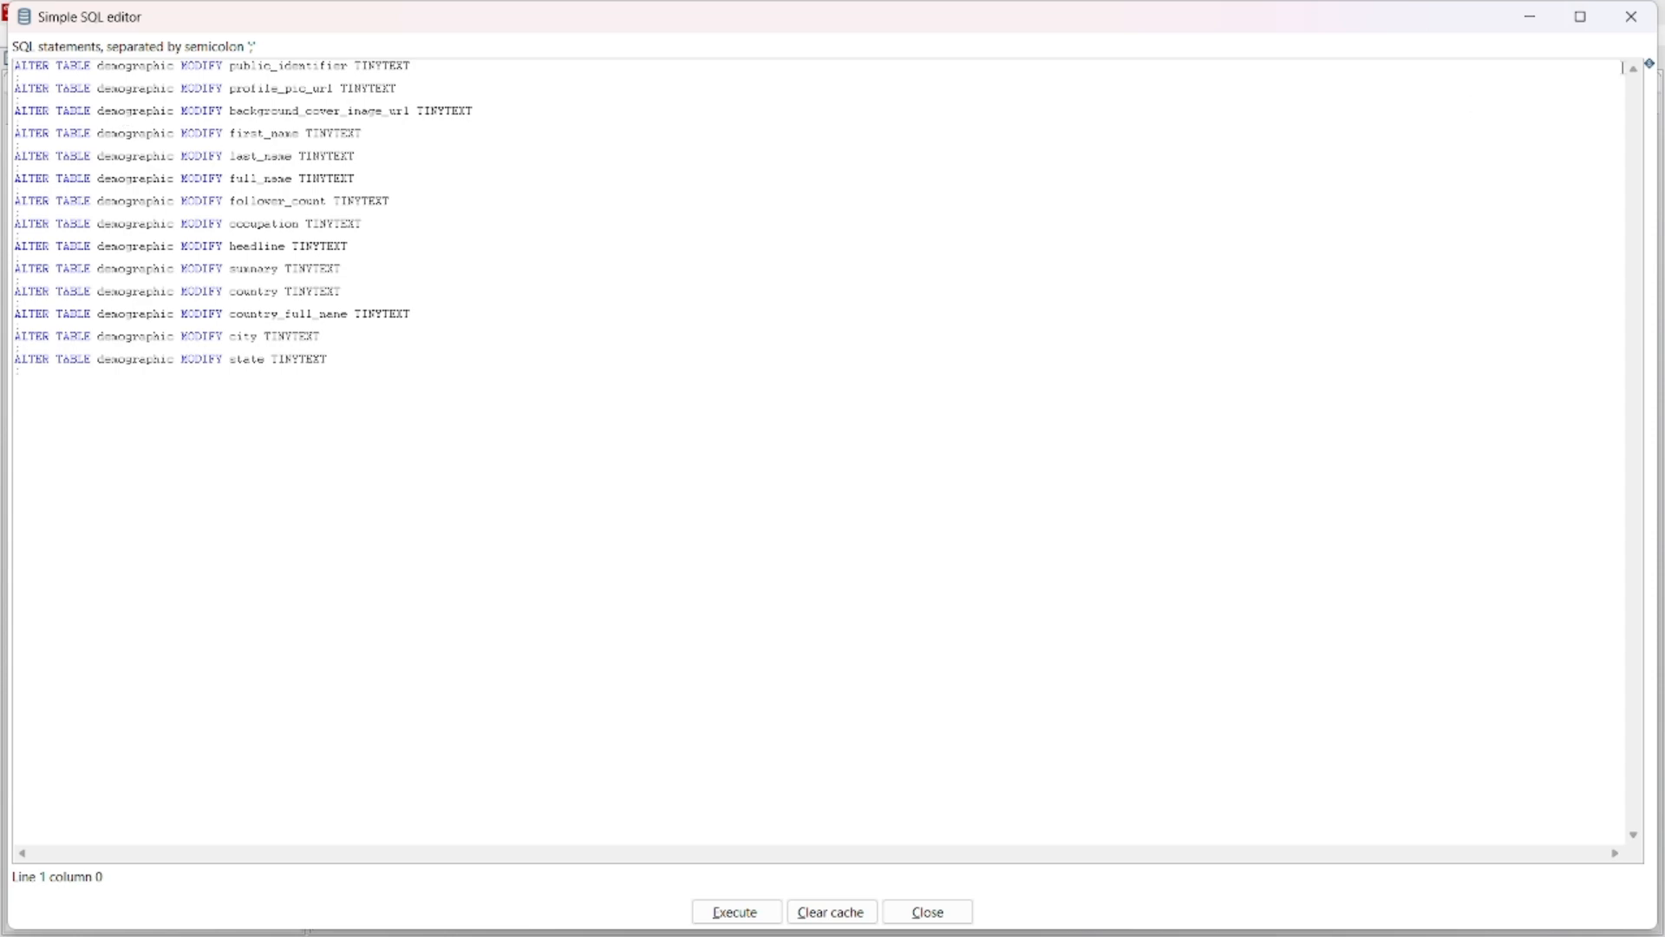
- Regenerate the Table output's SQL to examine the statement for the missing demographic table, and close the SQL editor
click(1630, 16)
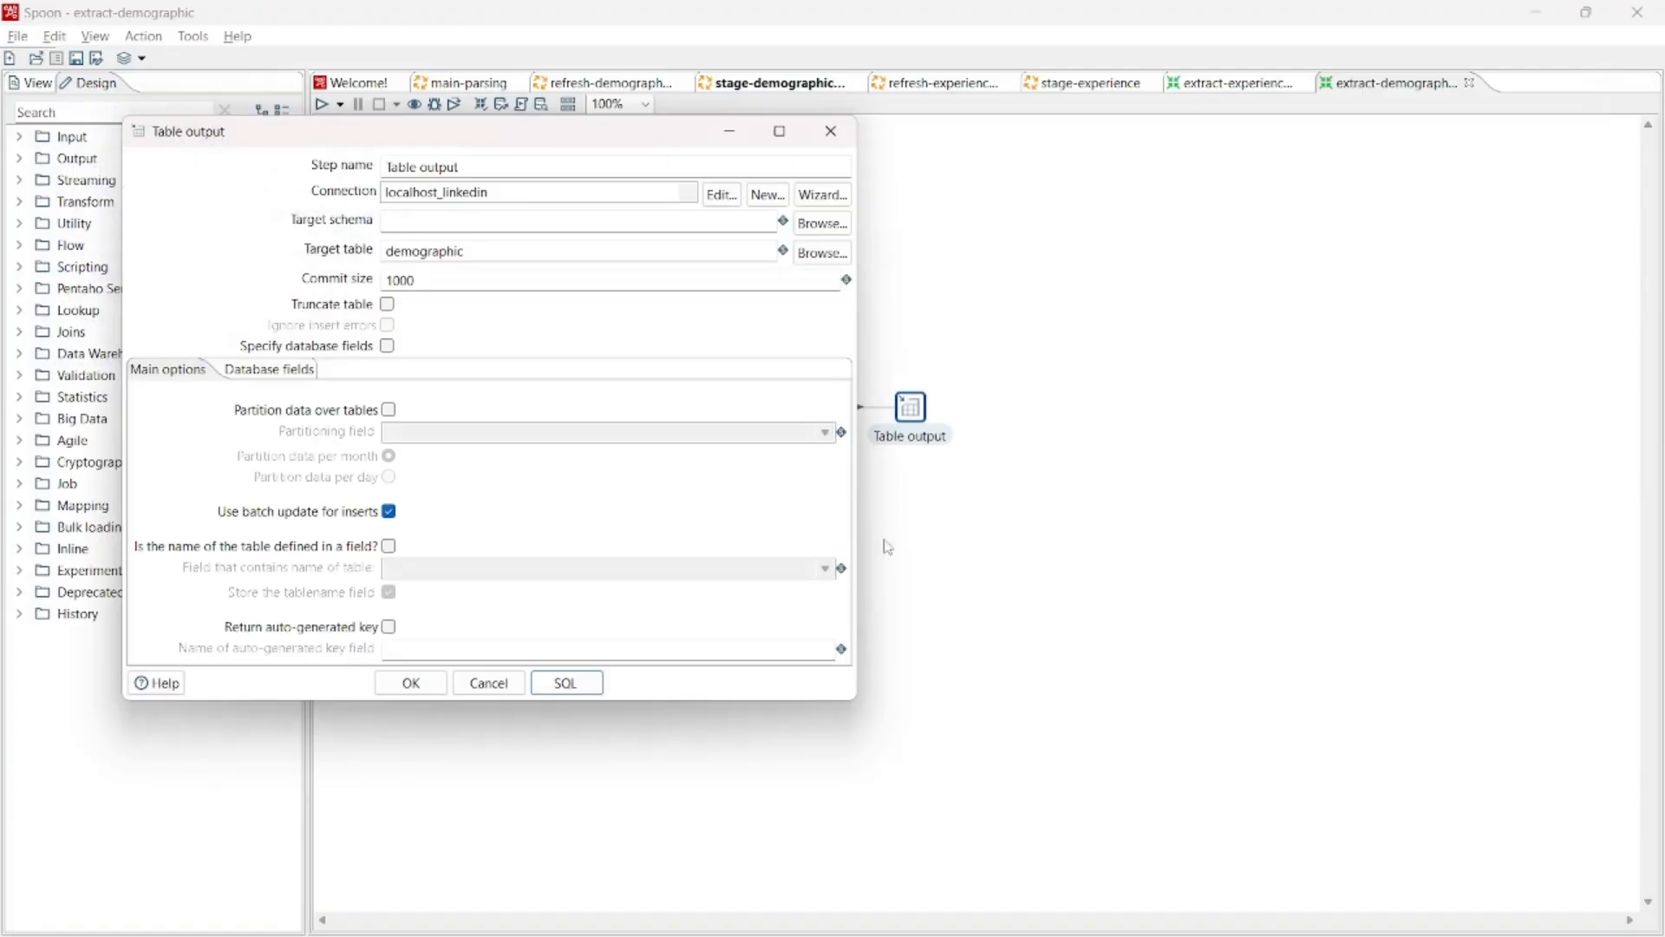
click(577, 685)
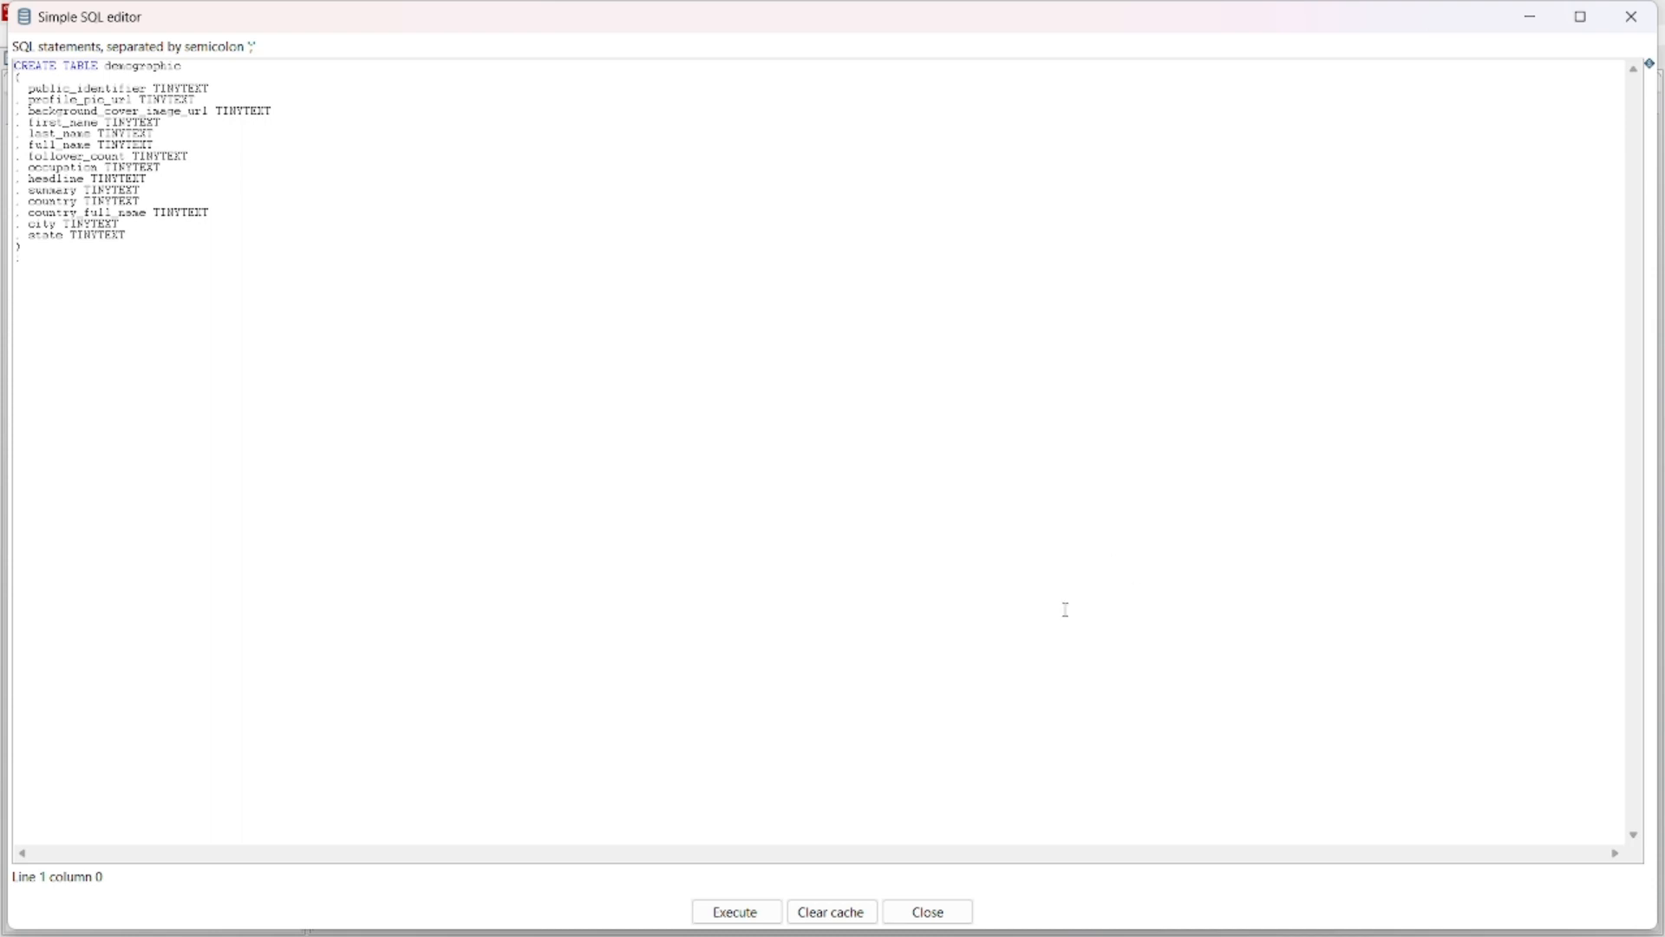
click(1632, 16)
- Execute the CREATE TABLE demographic statement in SQLyog, and generate the Table output's SQL again in Spoon
key(alt+Tab)
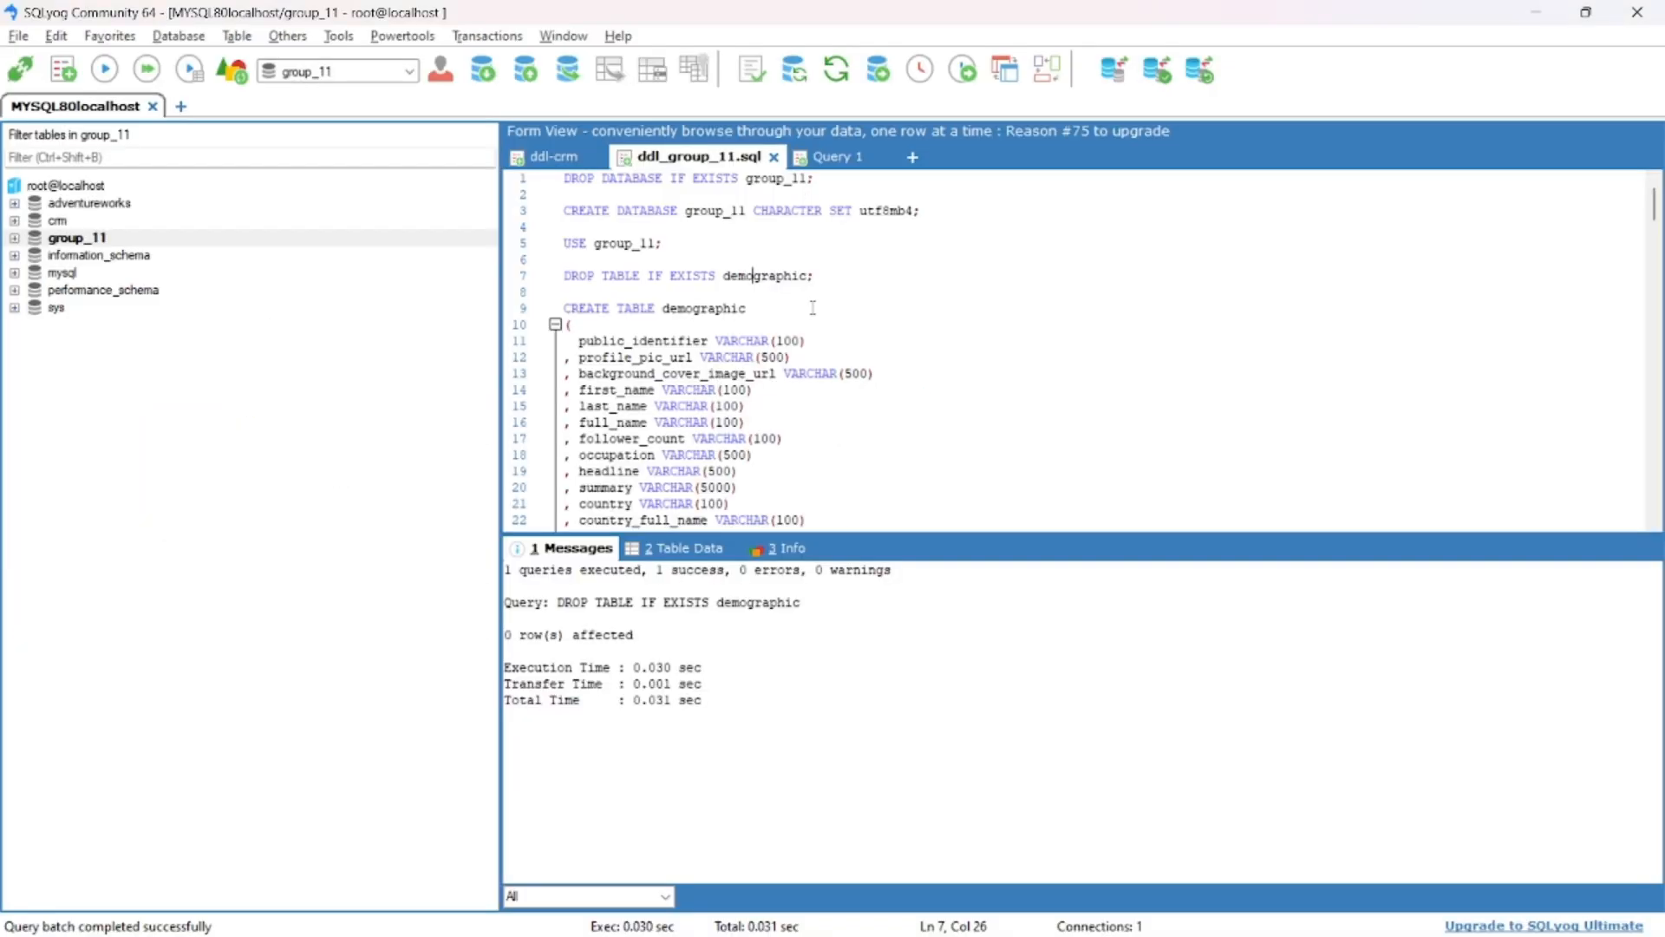
click(793, 353)
scroll(787, 364, down, 2)
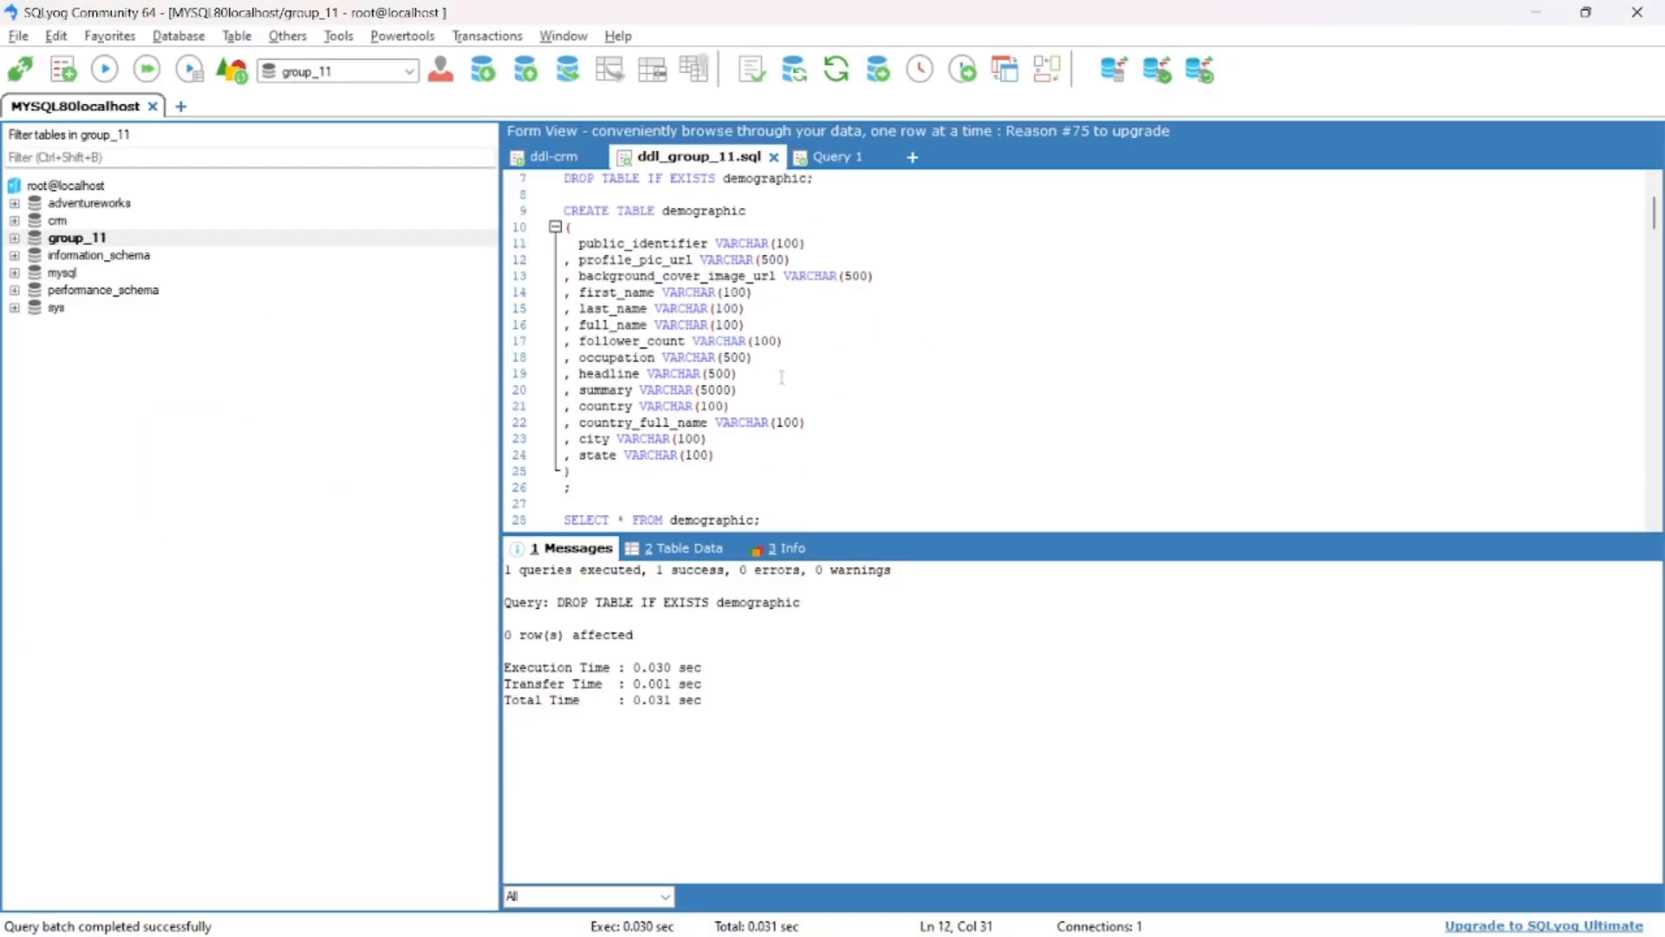
click(707, 293)
key(F9)
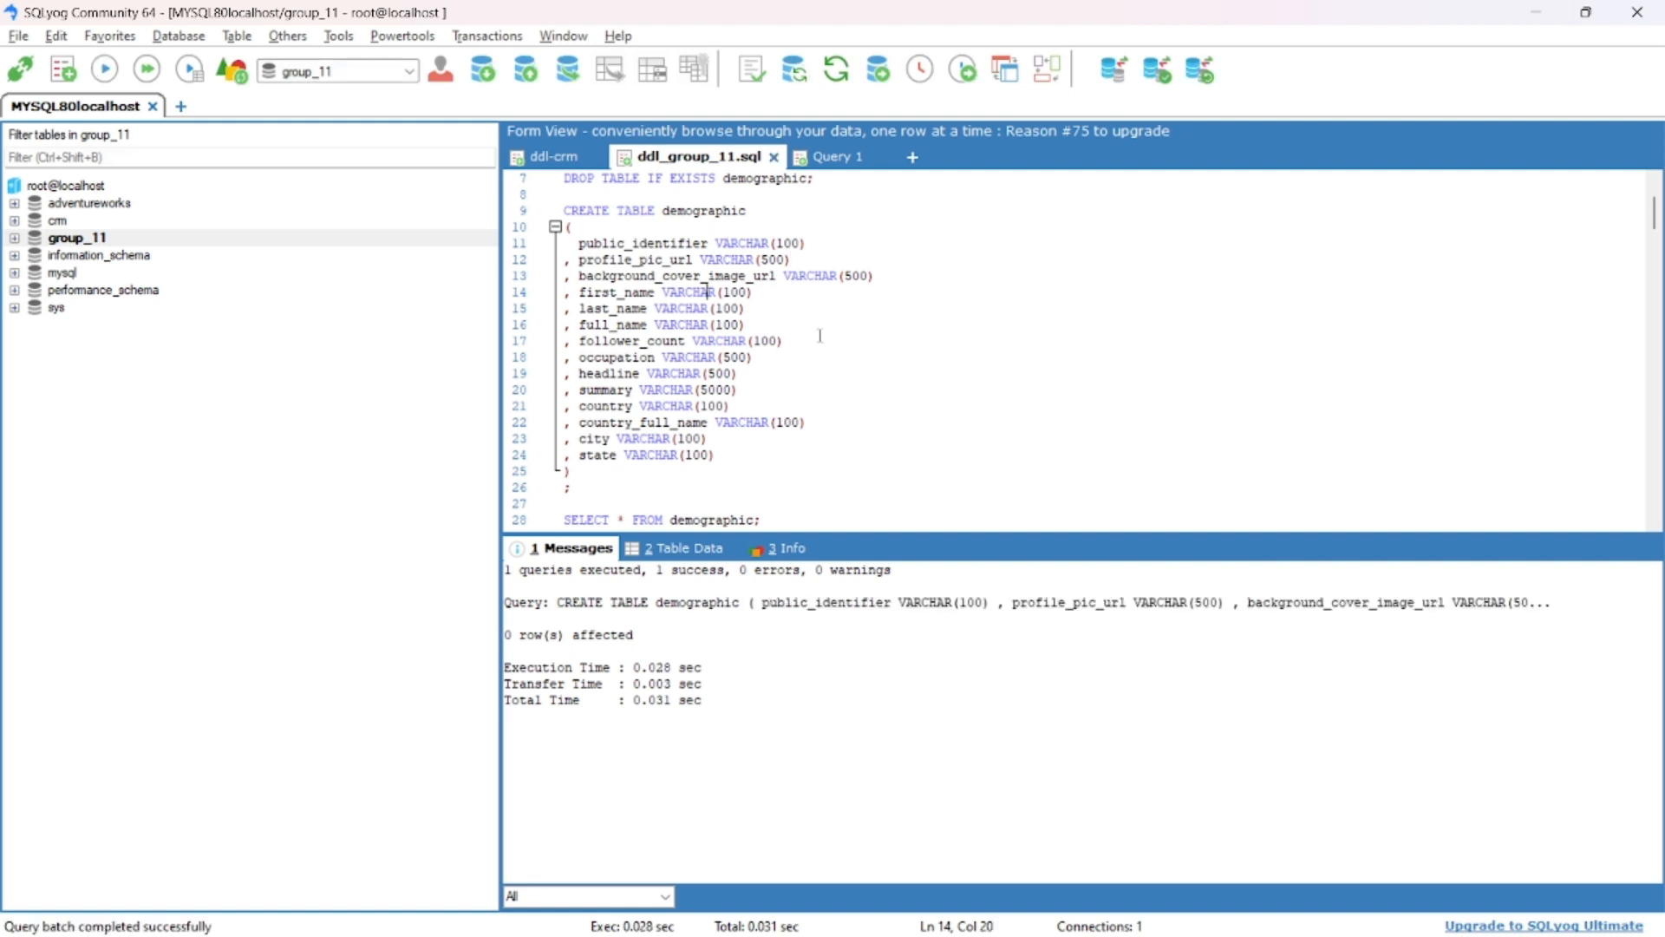
key(alt+Tab)
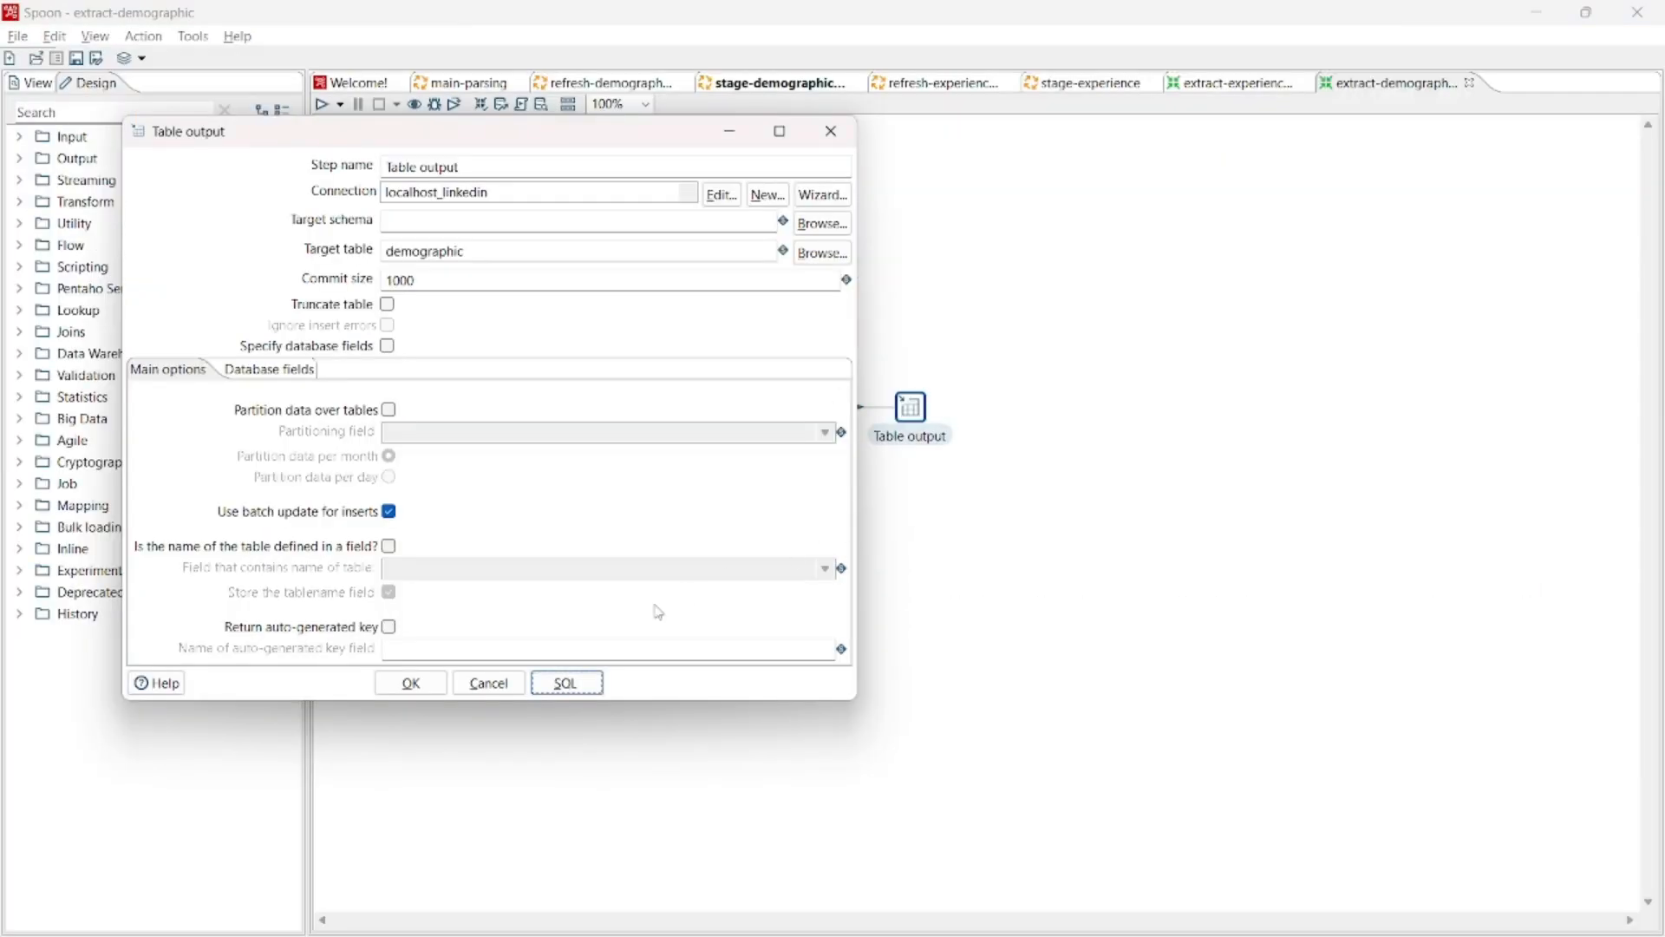
click(566, 683)
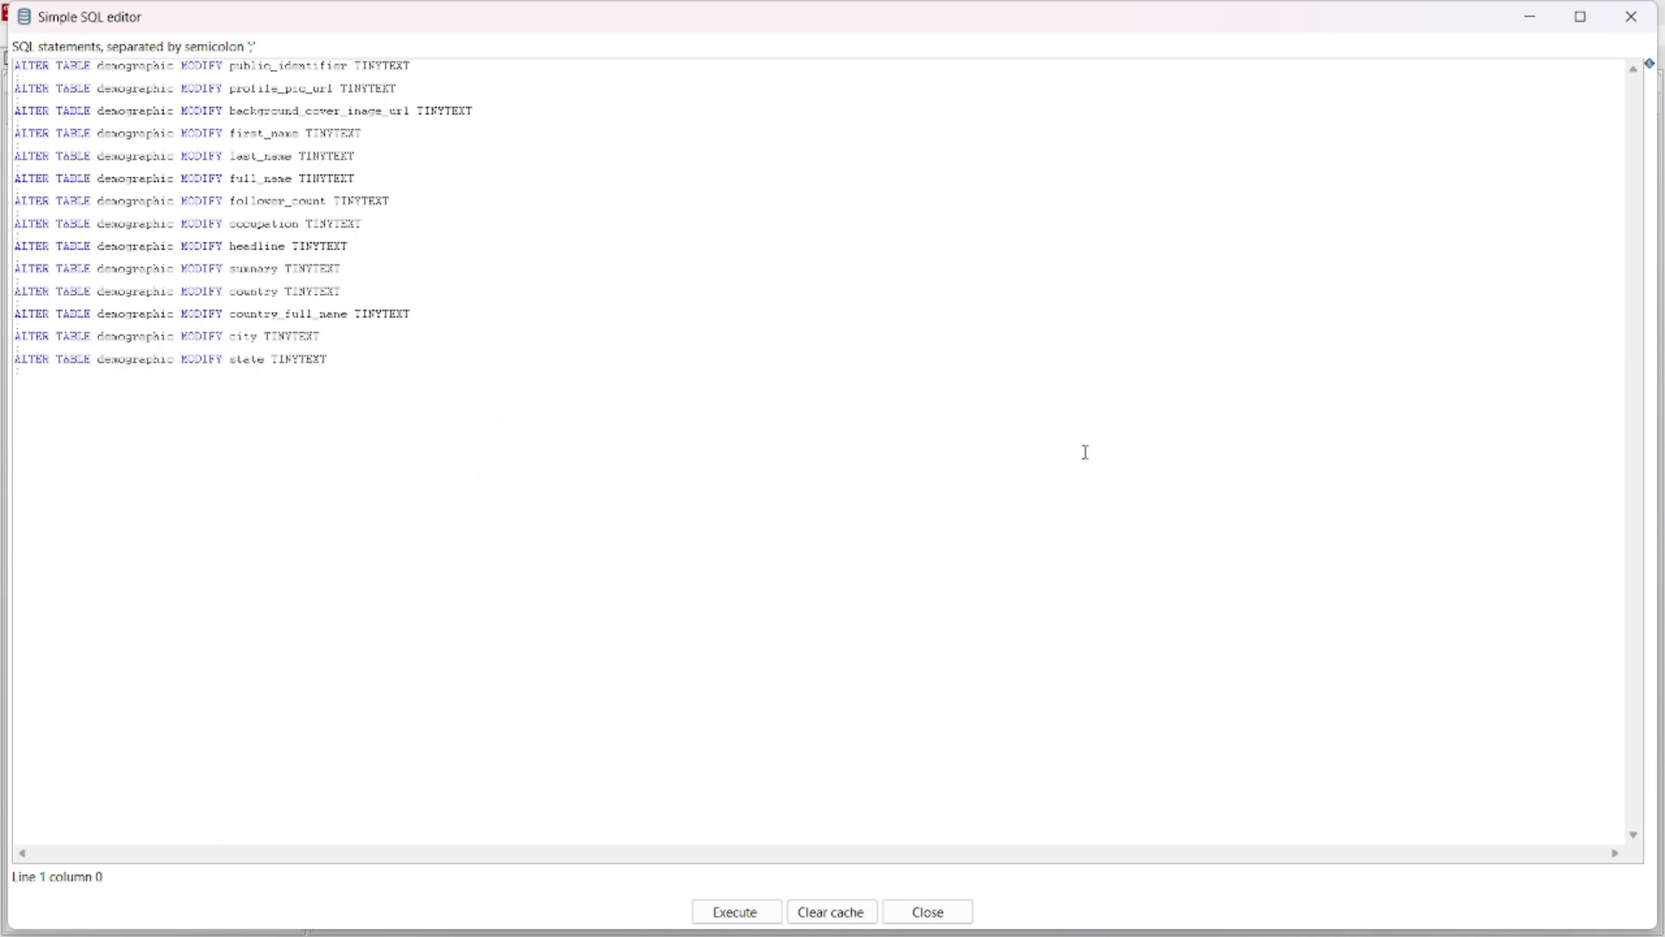
- Close the SQL editor and the Table output settings, and run the refresh-demographic job with the Pentaho local configuration
click(1632, 17)
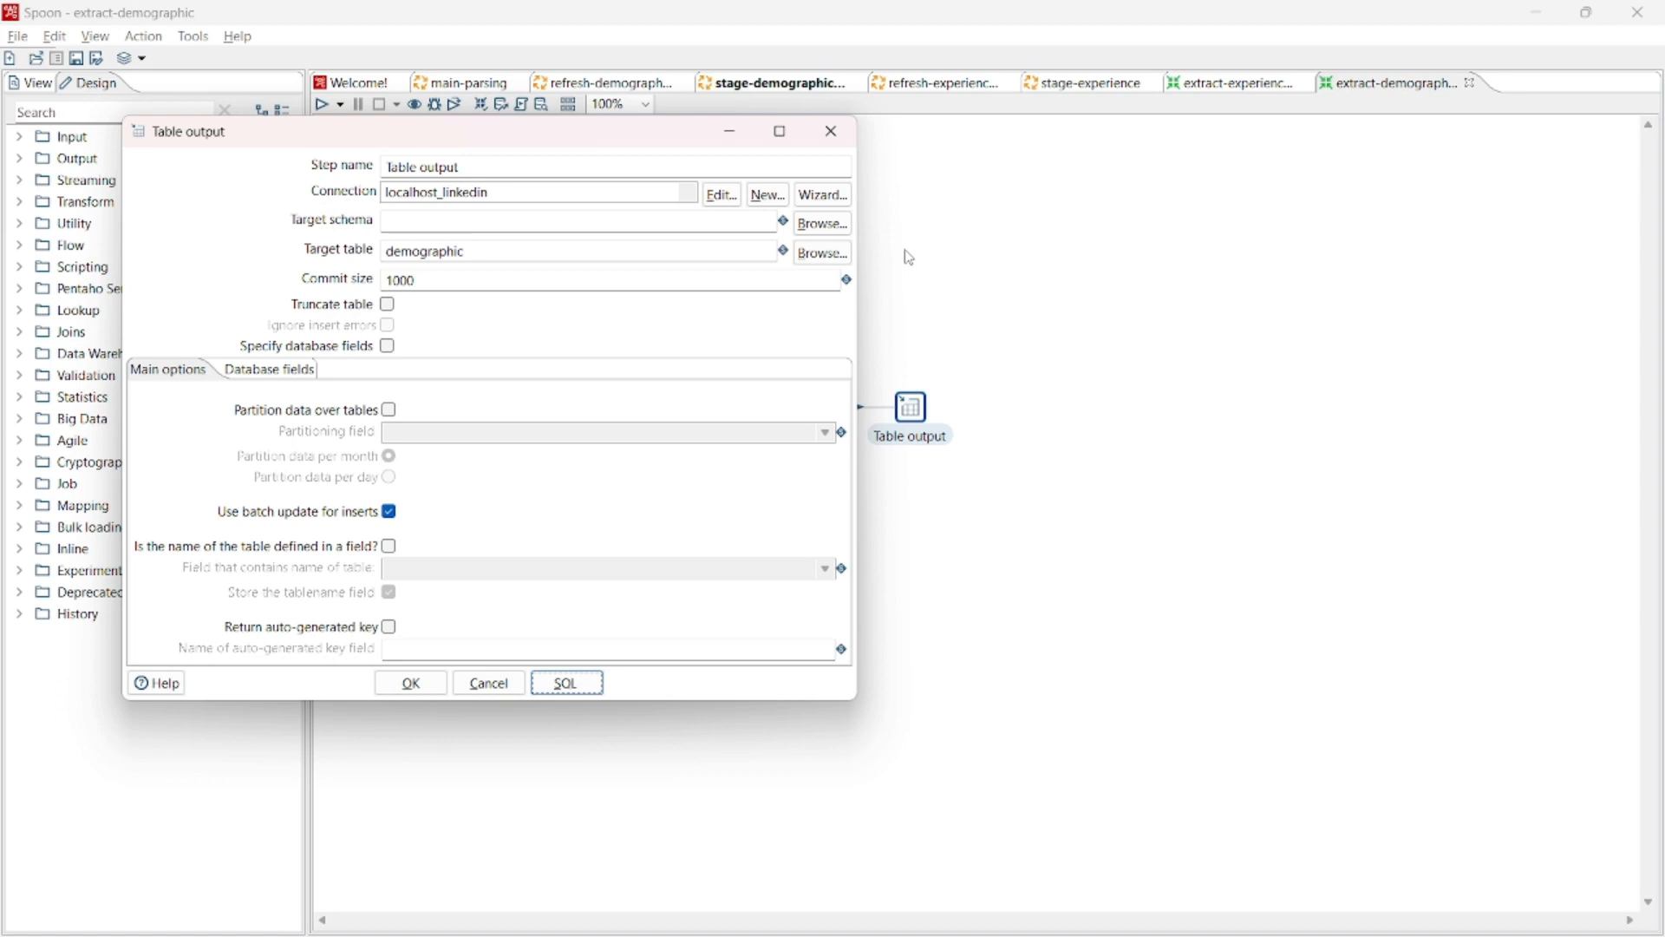
click(832, 132)
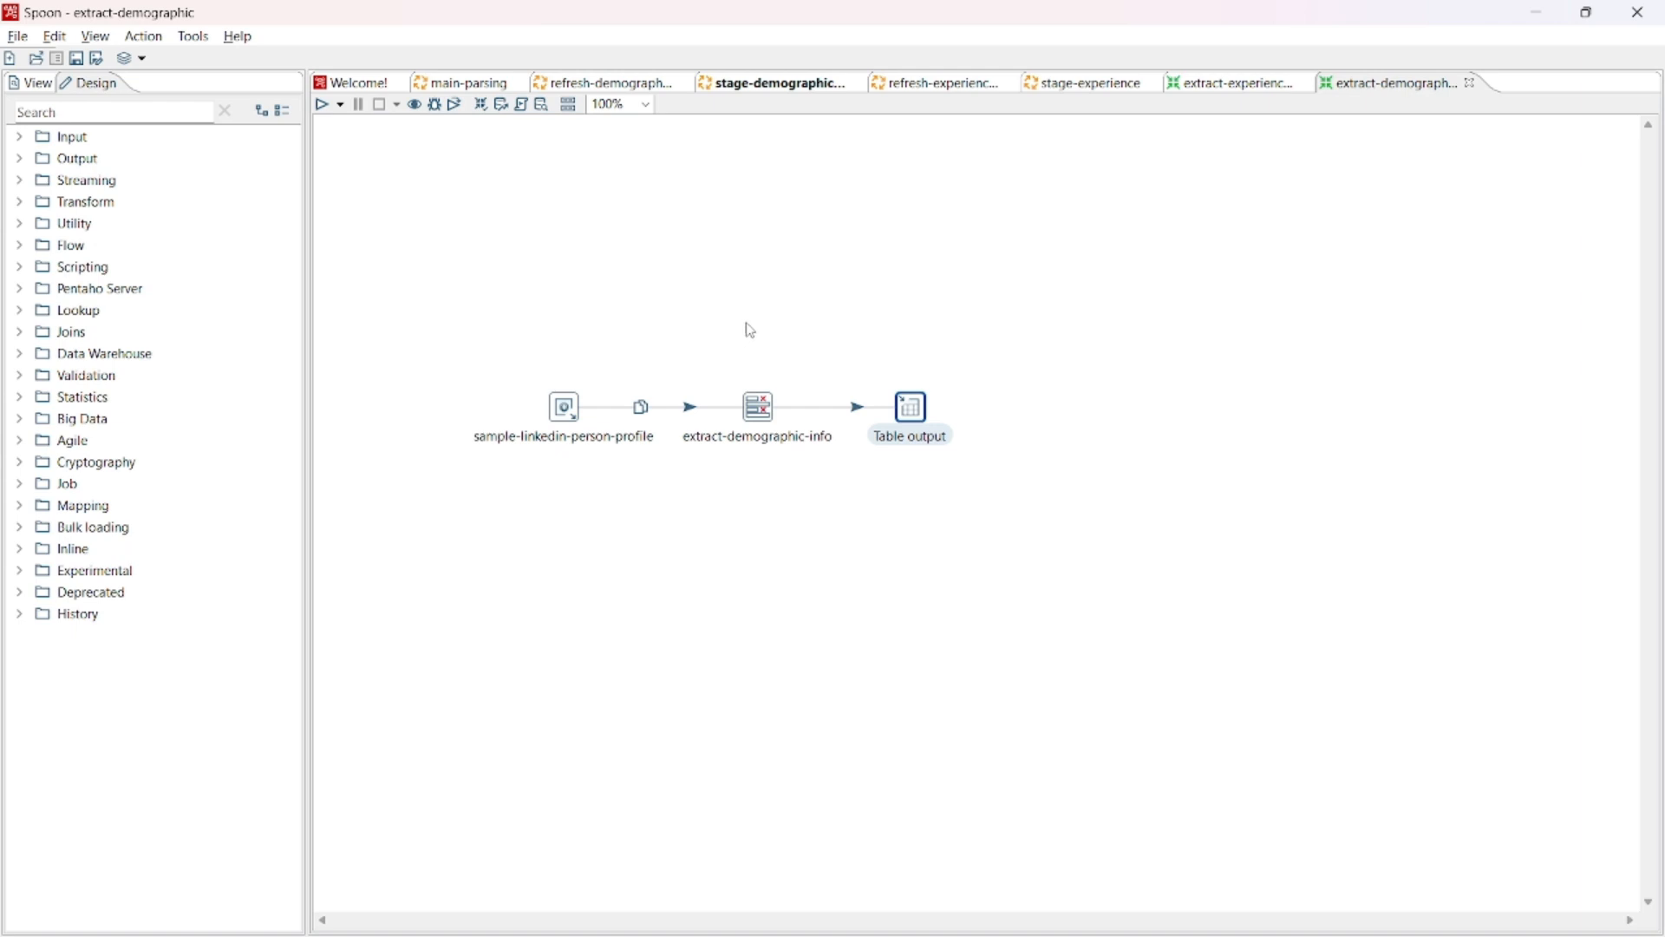
click(642, 81)
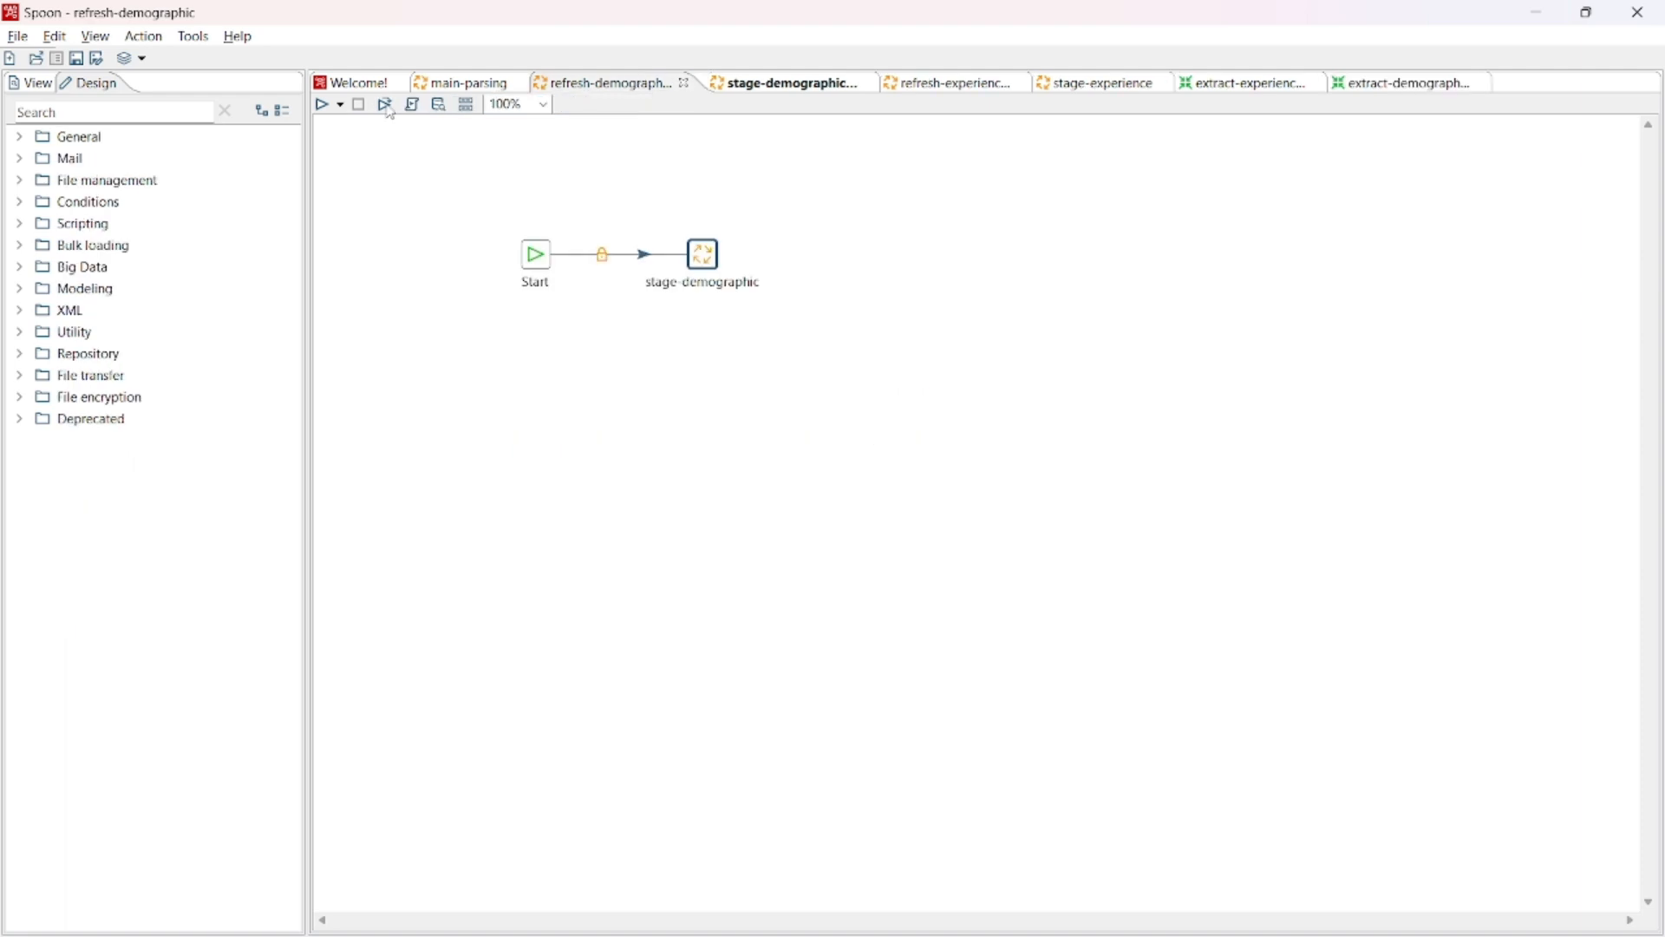
click(323, 104)
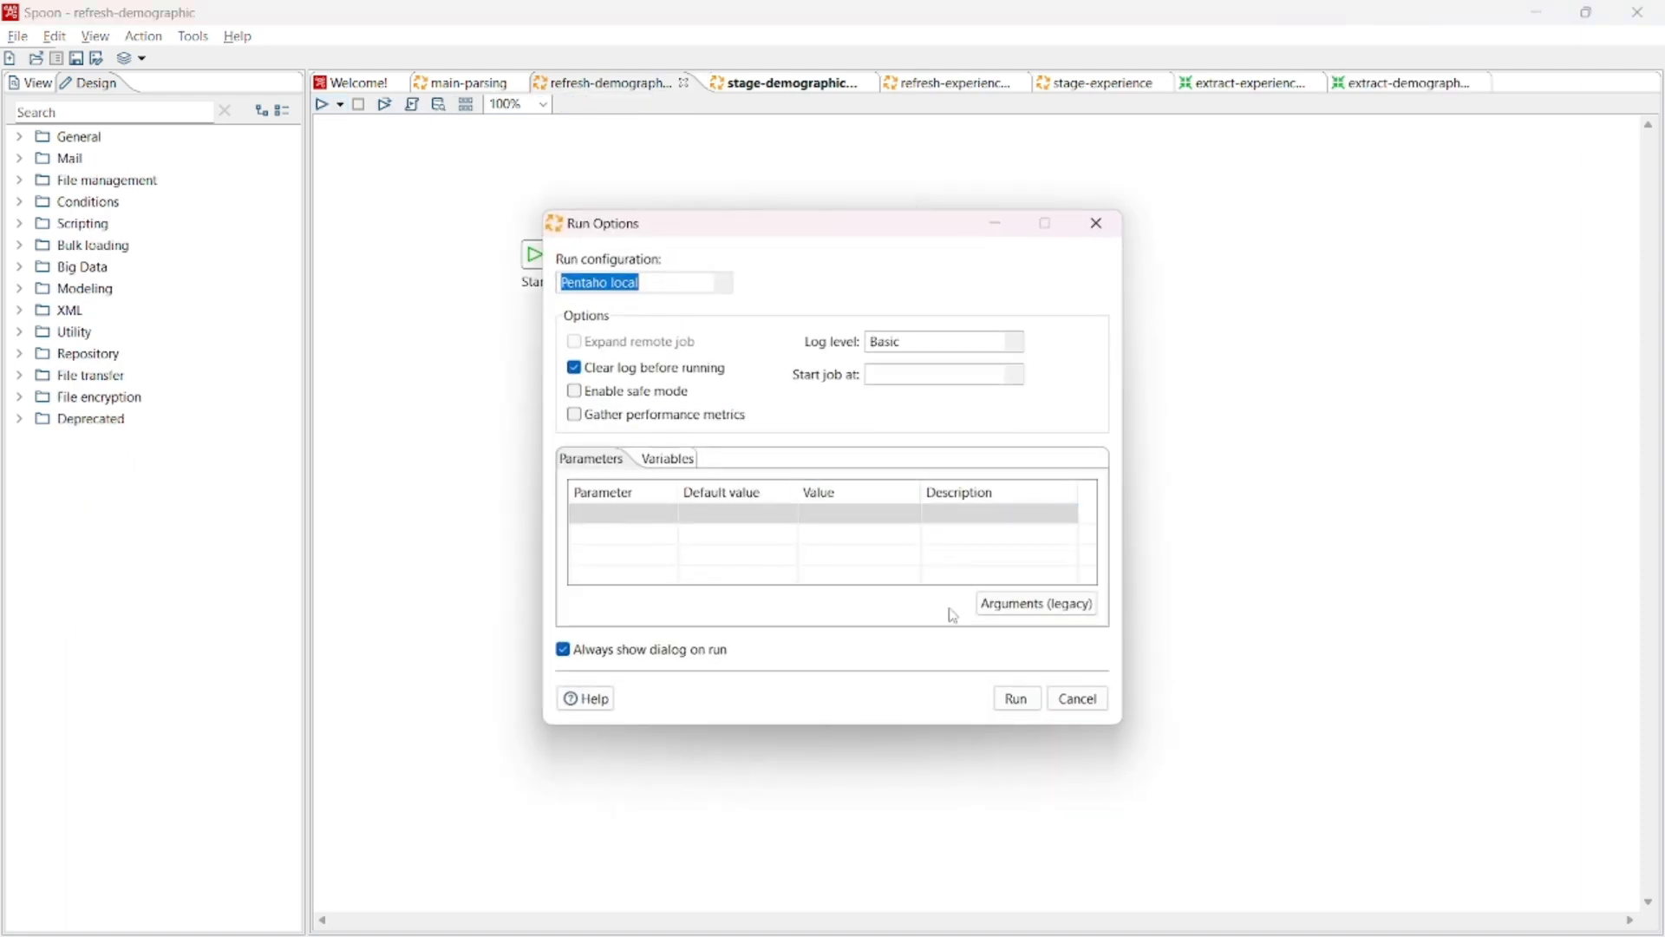
click(1006, 700)
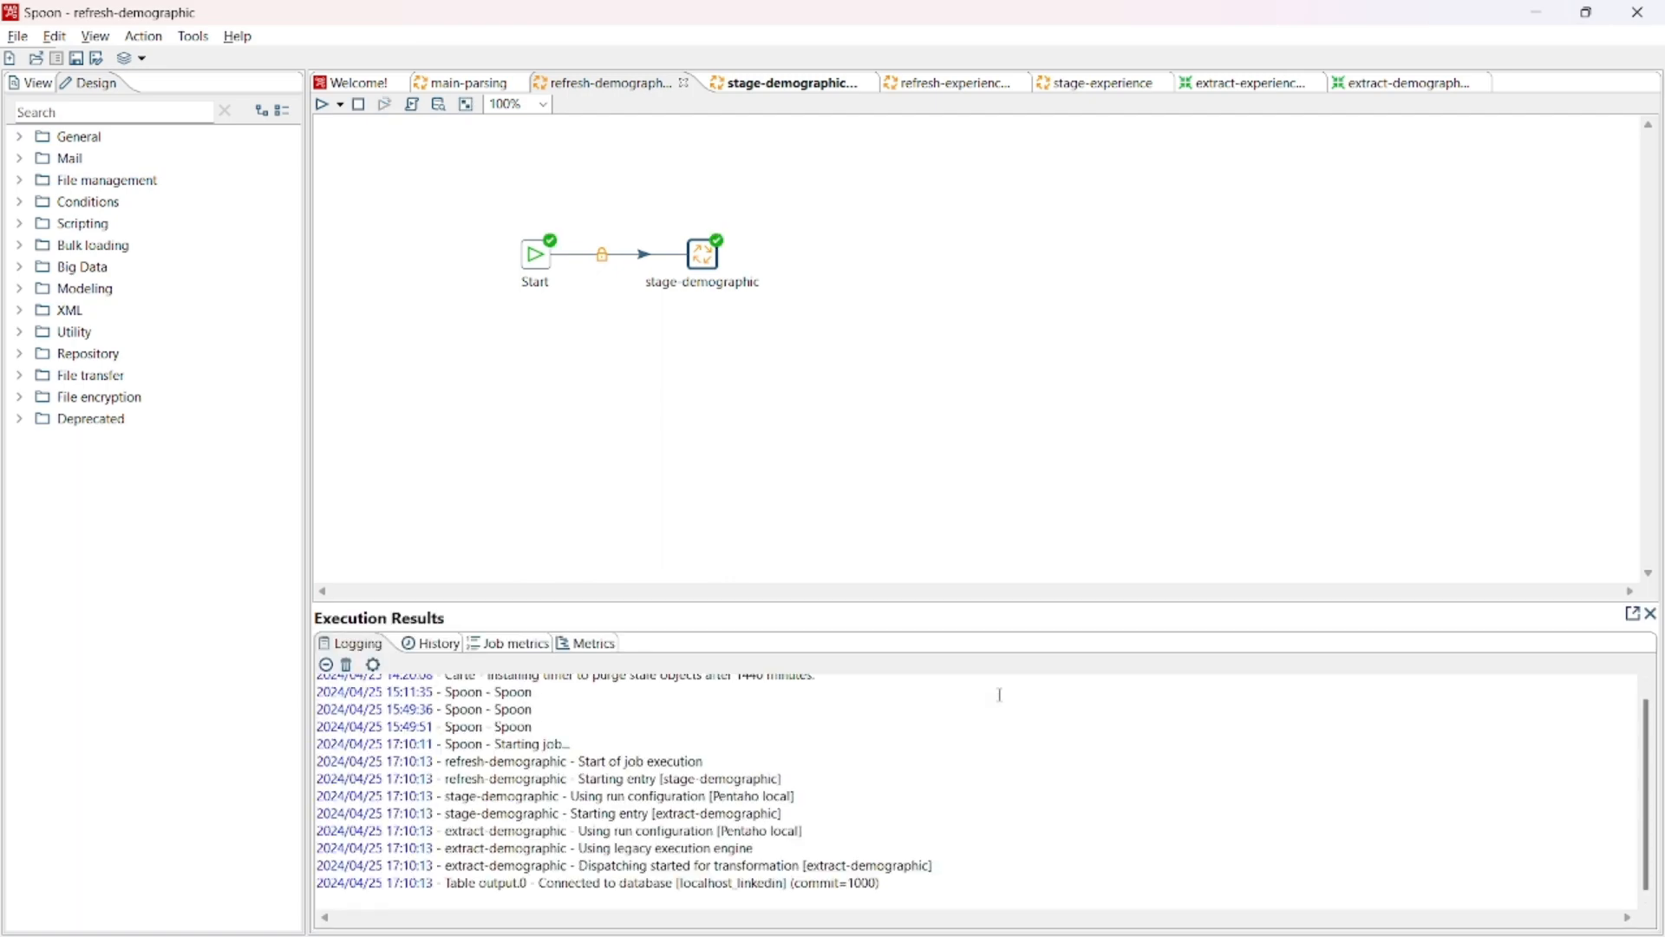
- Switch to SQLyog and execute SELECT * FROM demographic to examine the loaded rows
key(alt+Tab)
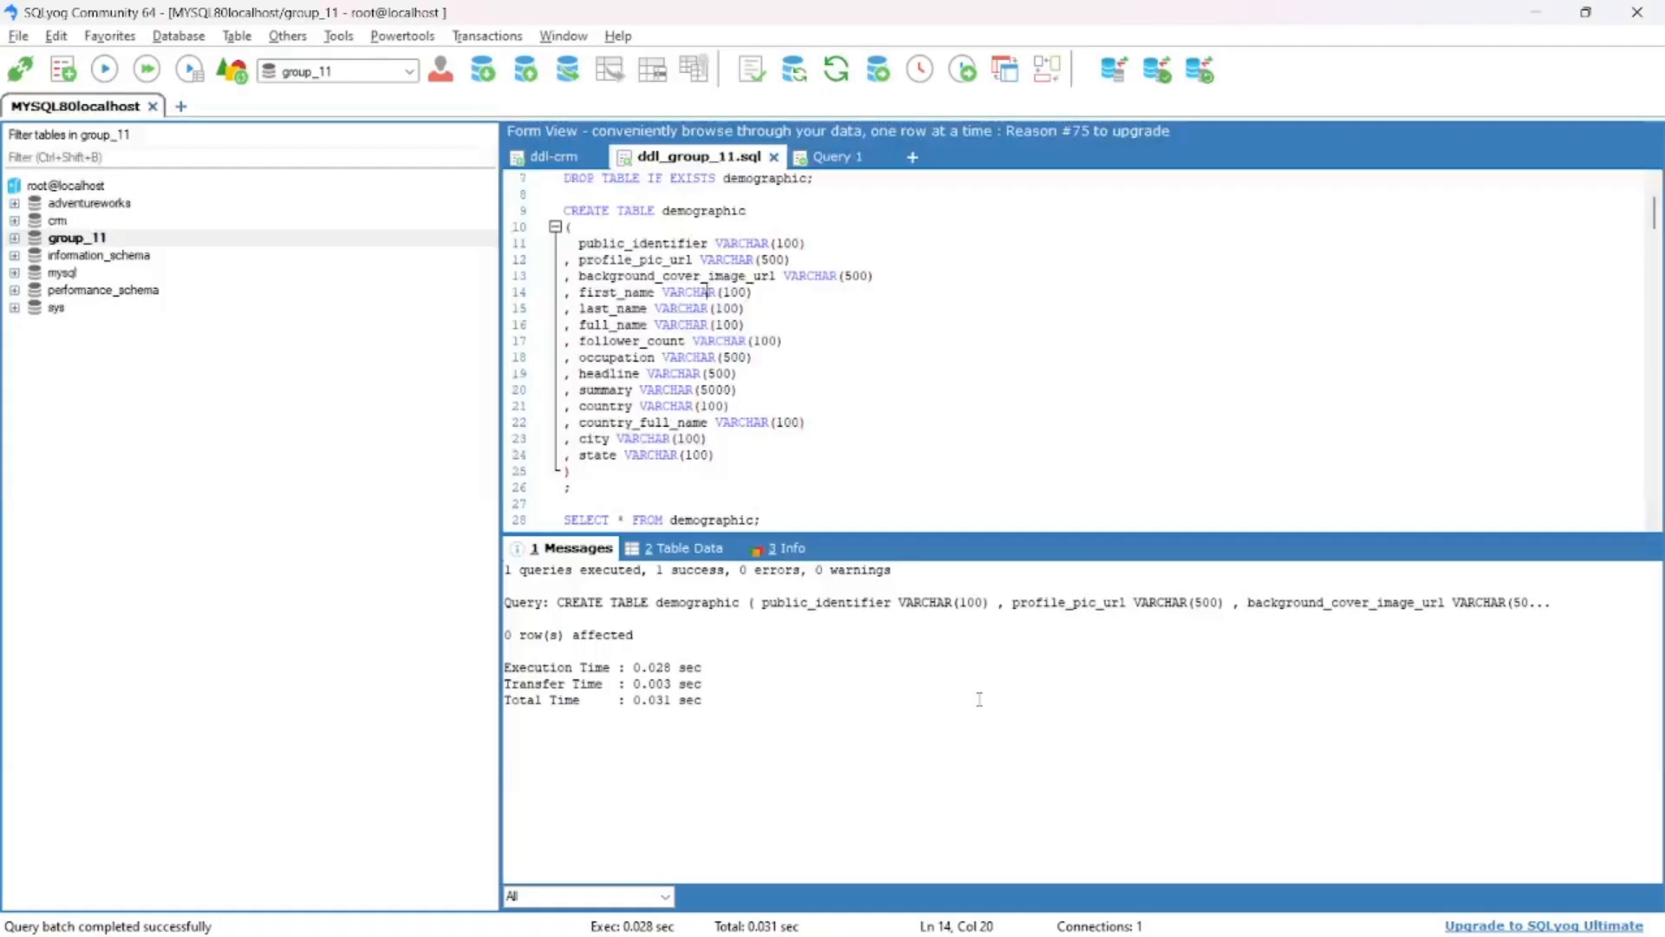
scroll(644, 396, down, 2)
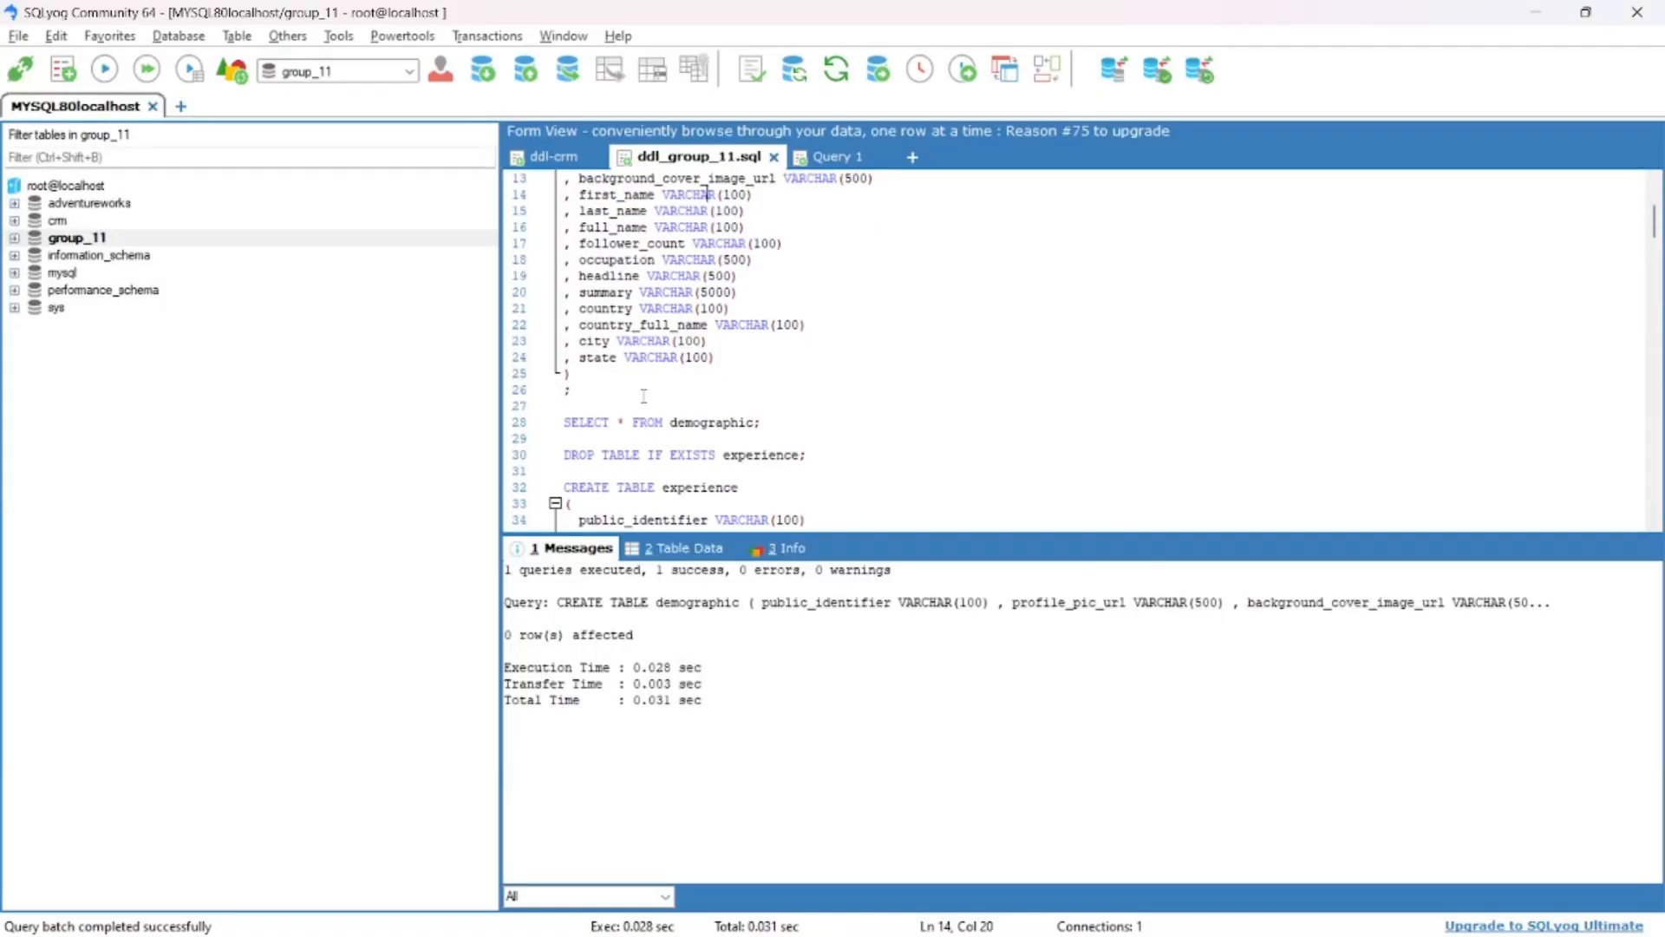
click(696, 422)
key(F9)
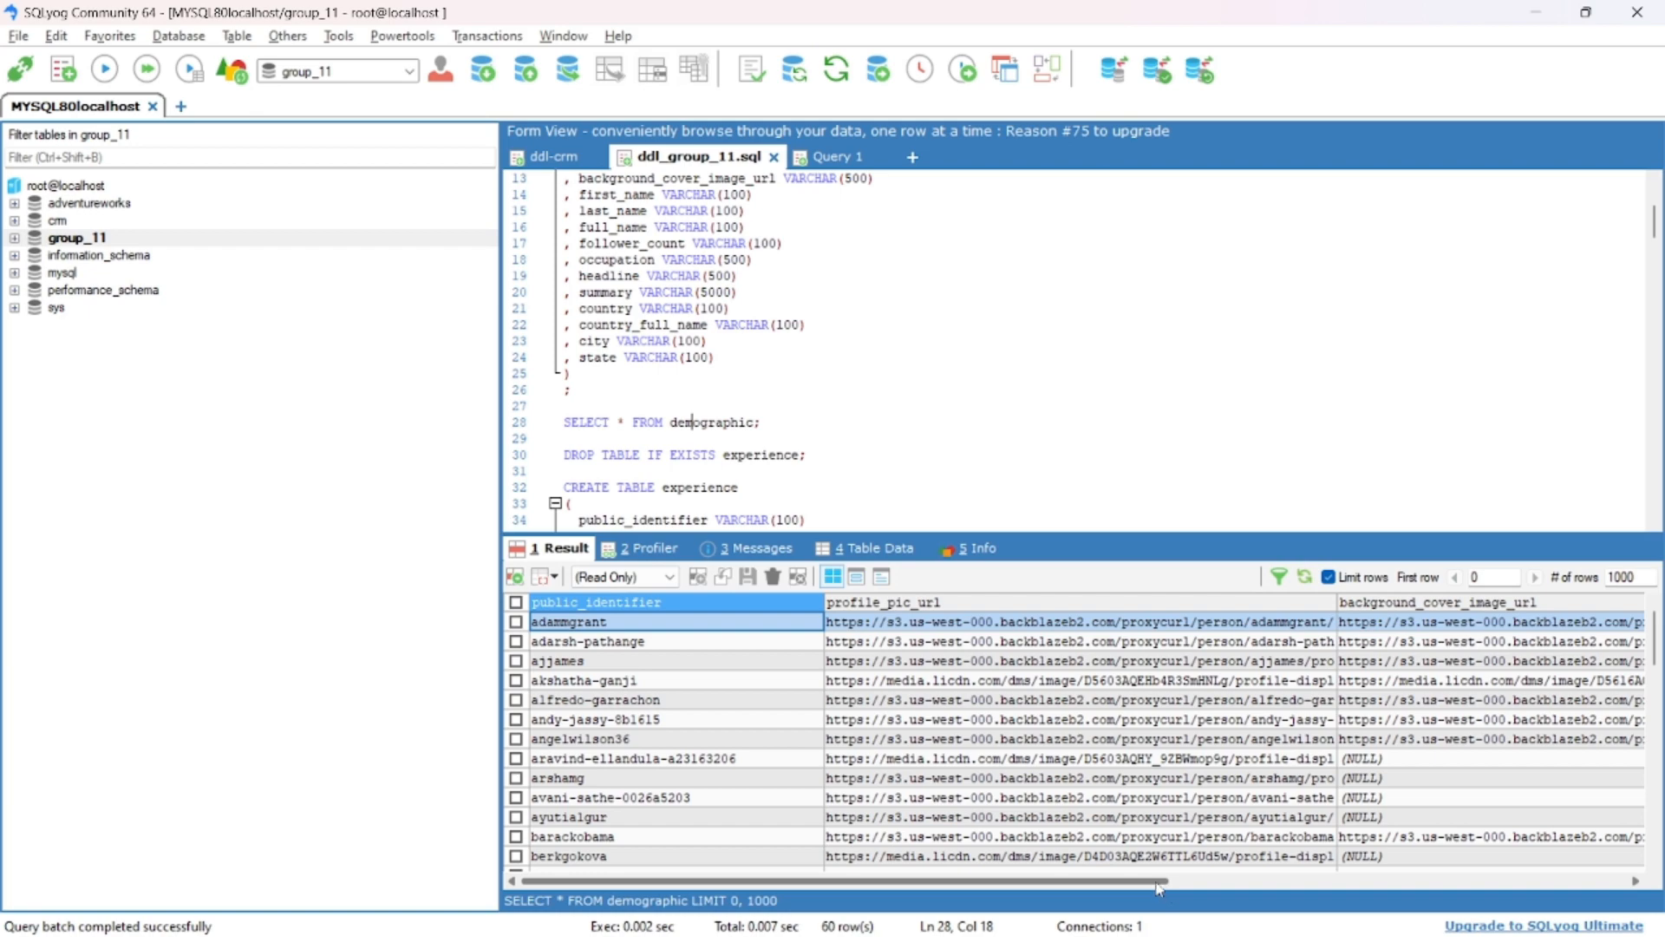
drag(1159, 887, 907, 906)
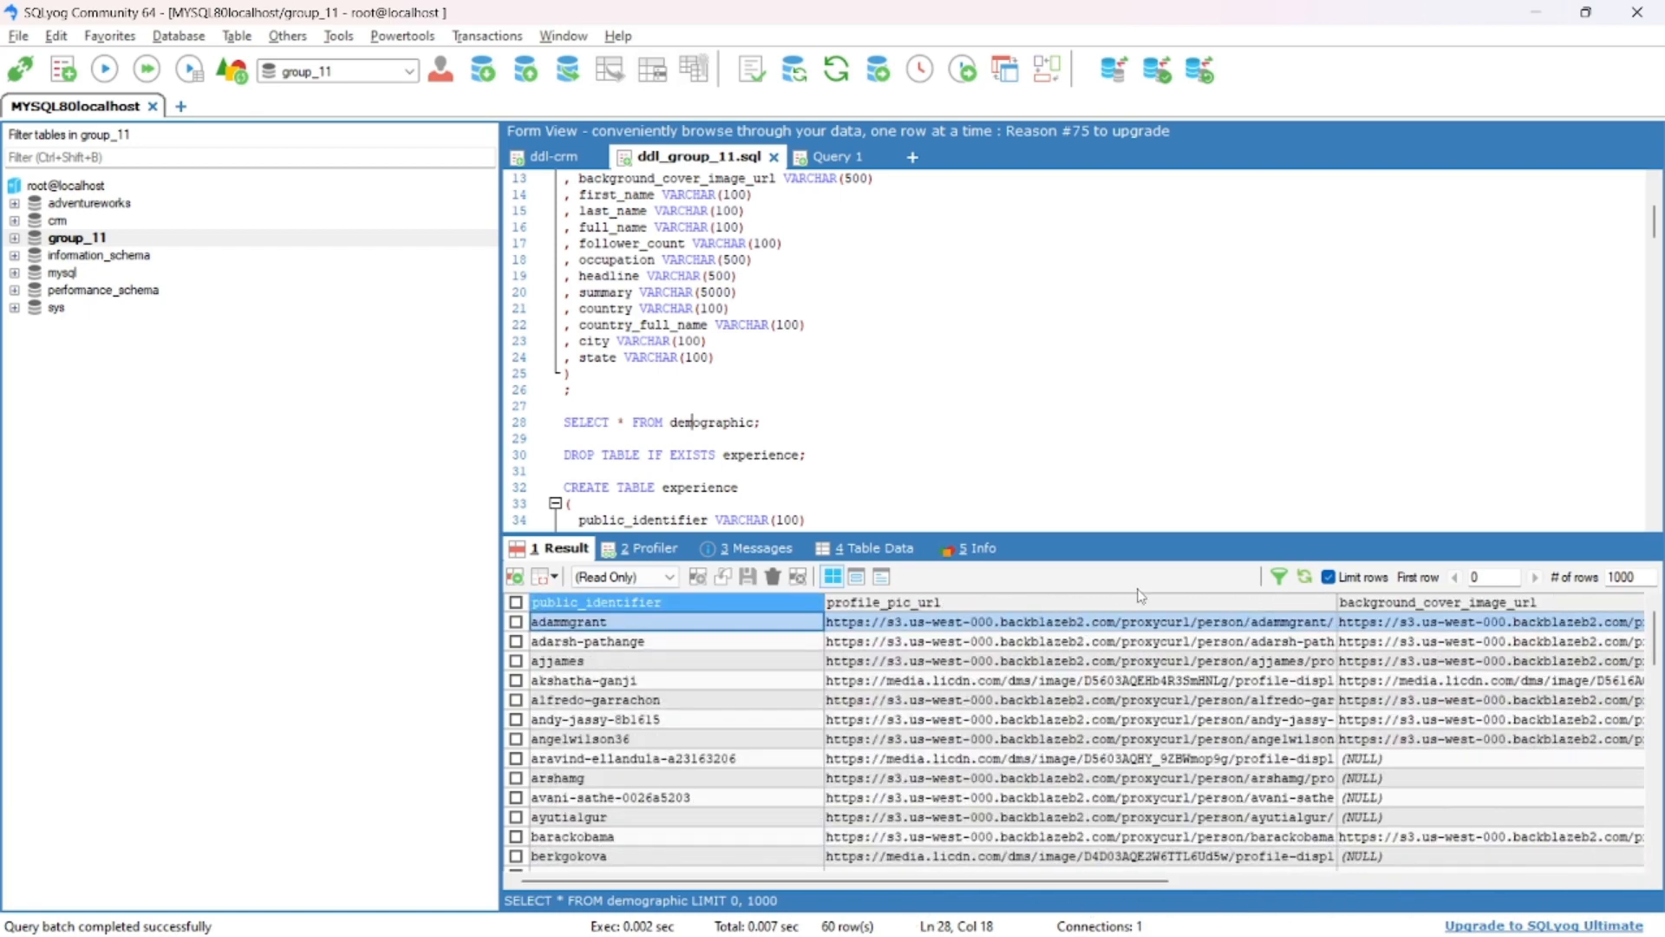
- Switch to the JSON formatter in Chrome and examine the structure of the experiences array, including its nested starts_at object
key(alt+Tab)
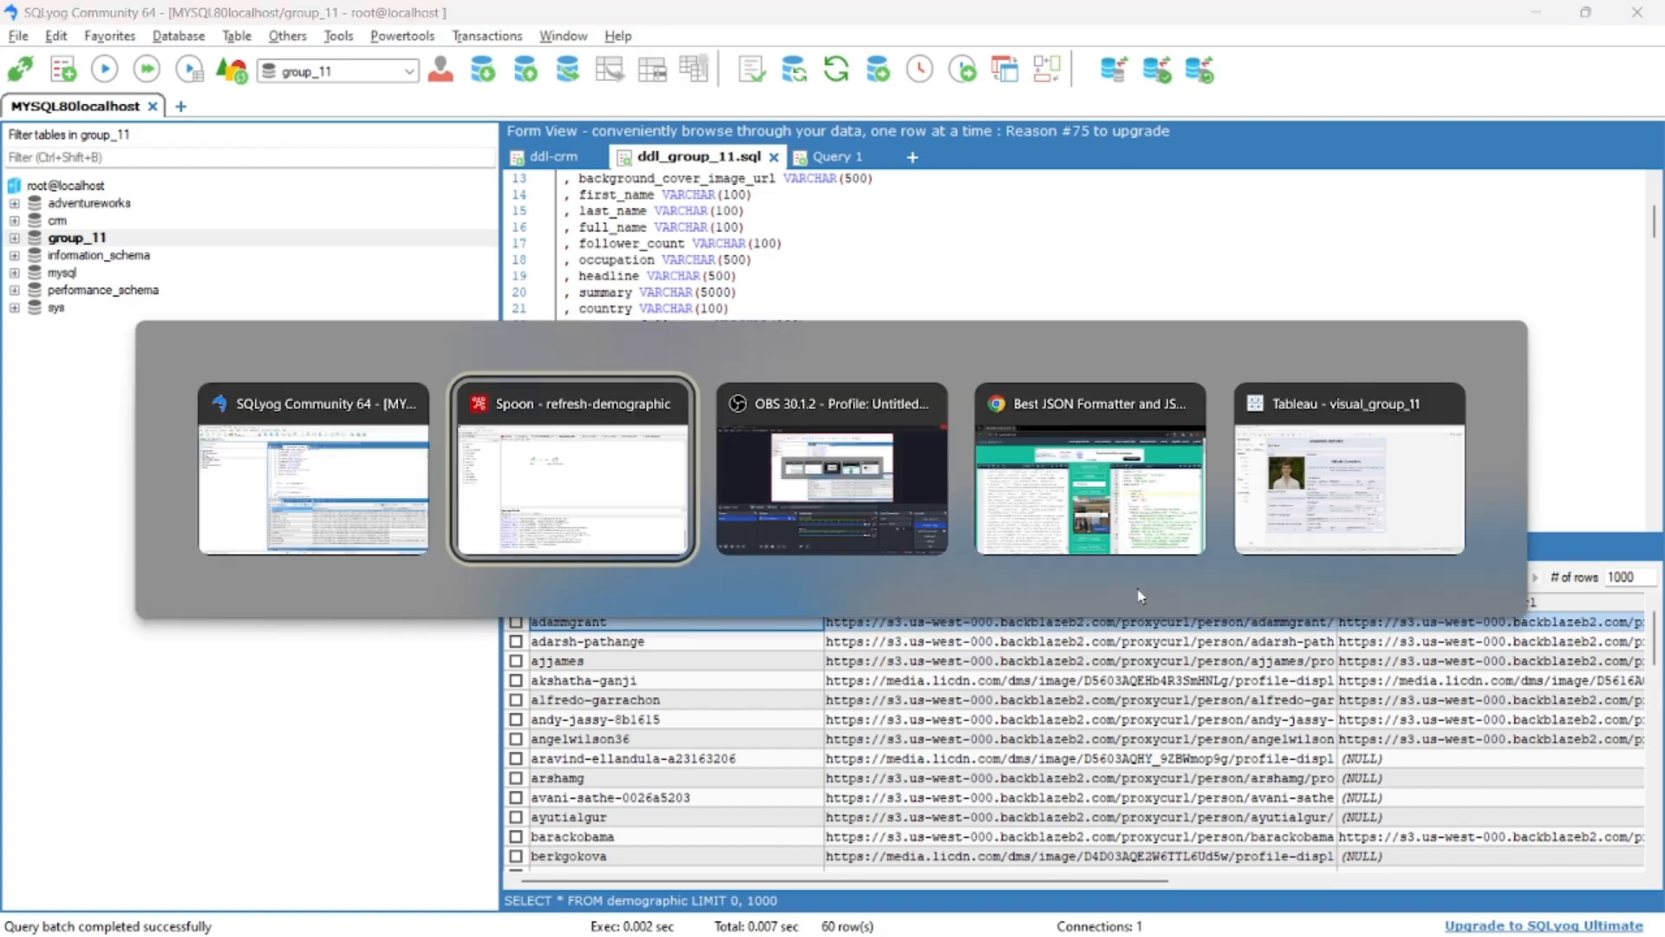
key(alt+Tab)
key(alt+Tab)
scroll(1198, 585, down, 1)
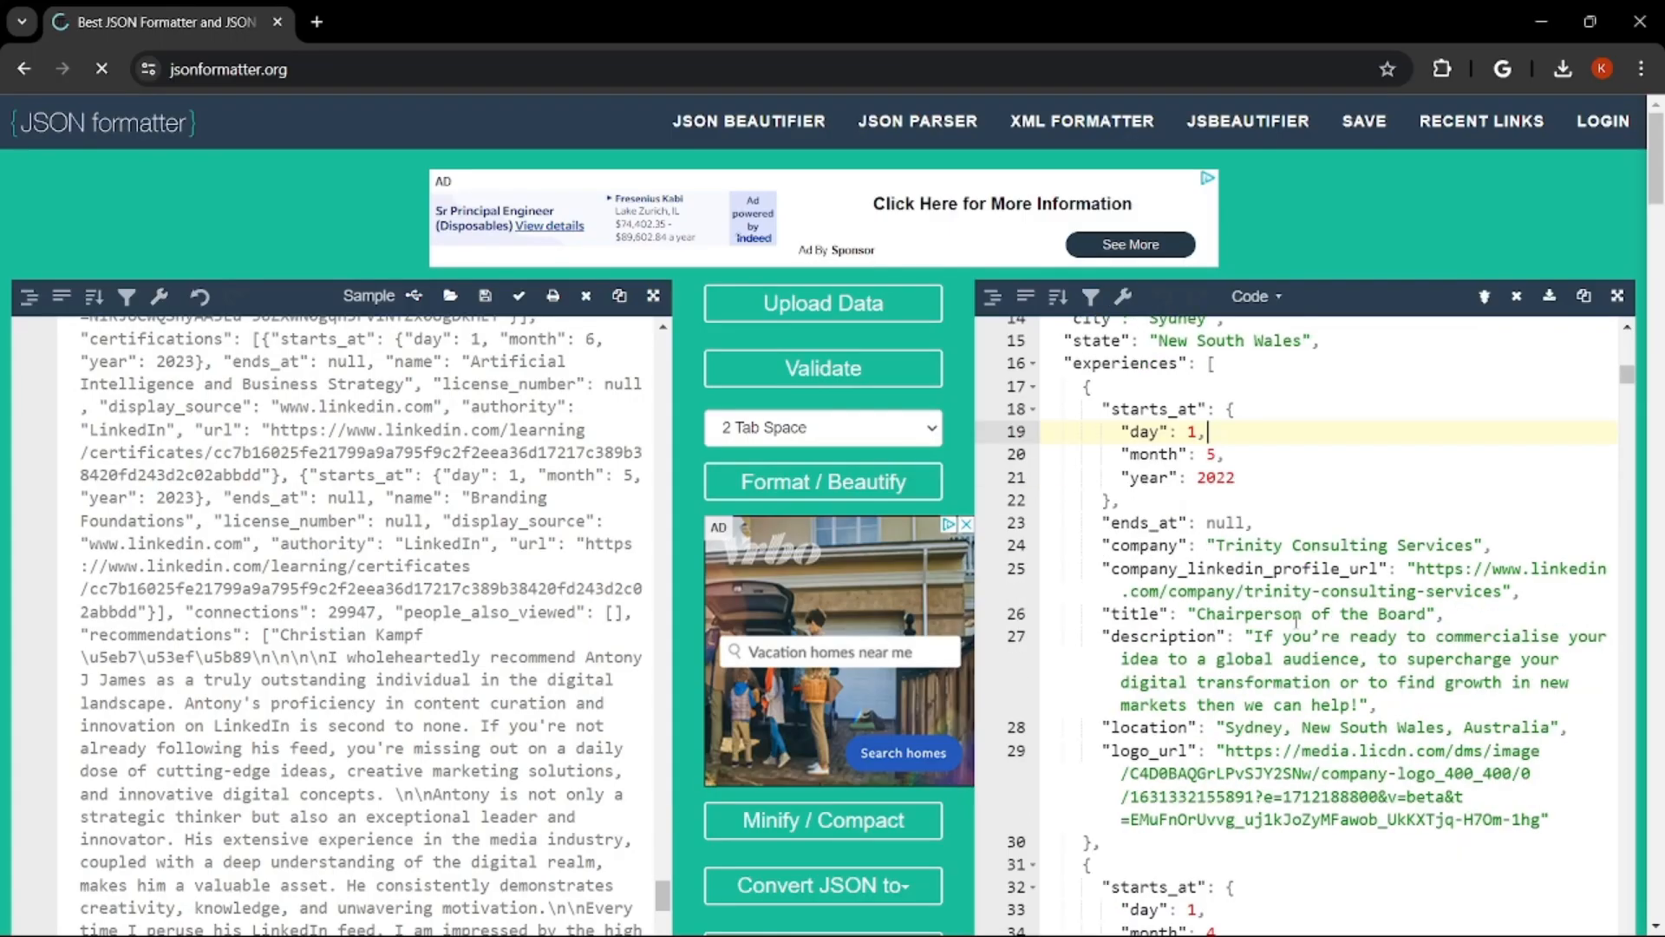
scroll(1295, 621, up, 1)
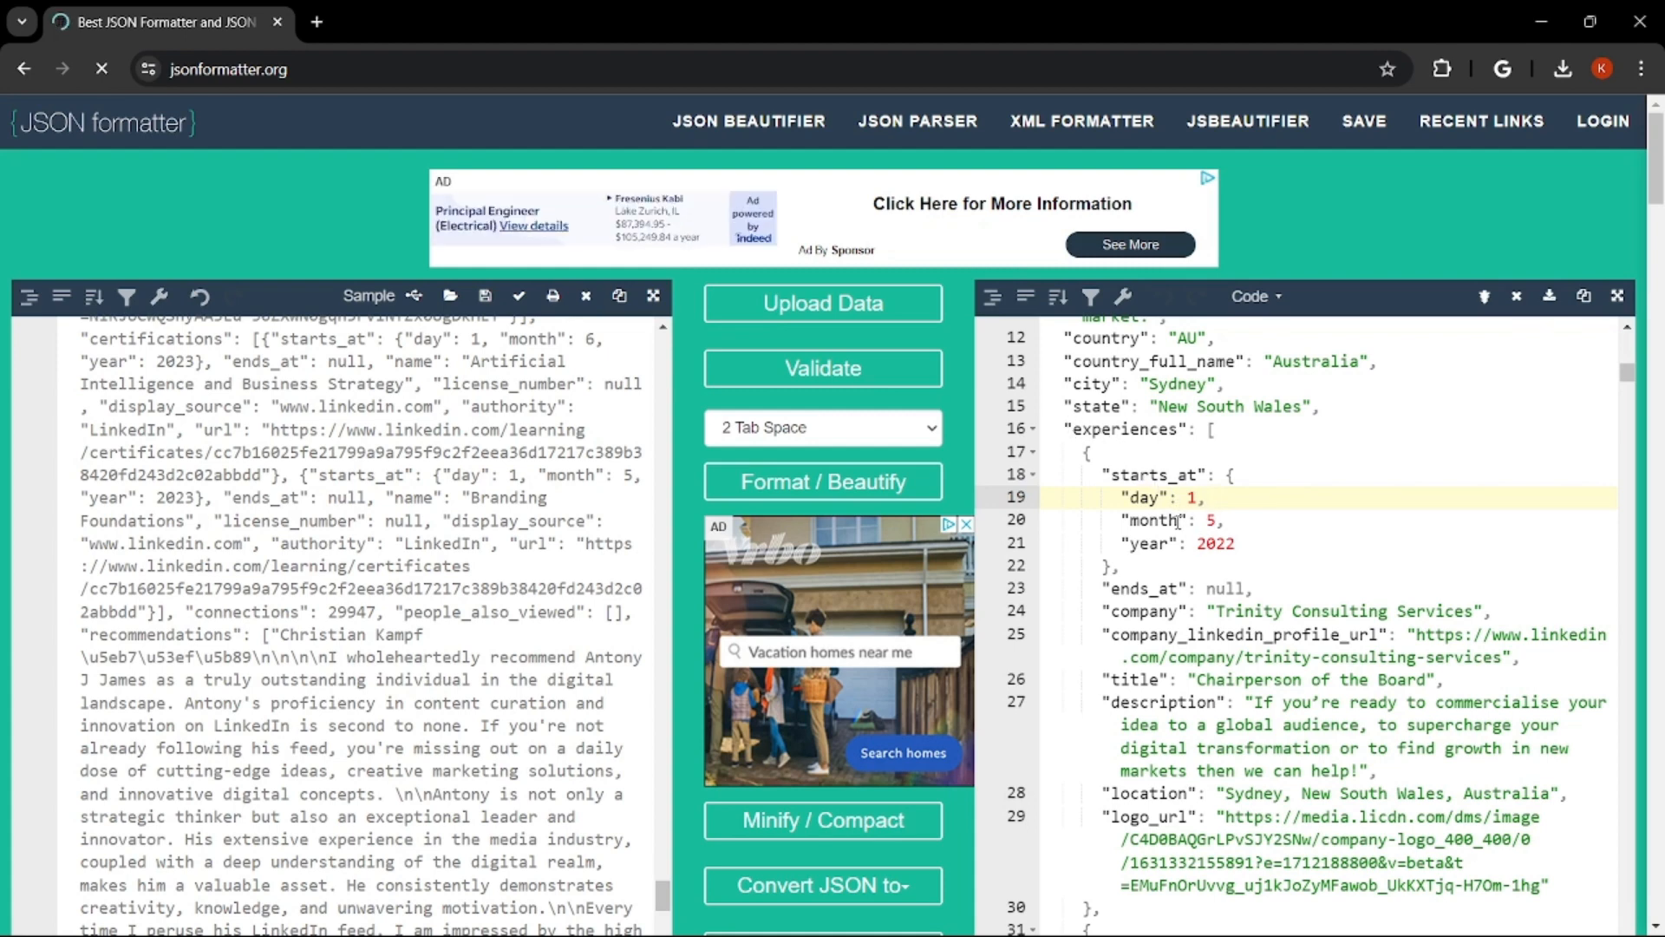
scroll(1177, 521, down, 1)
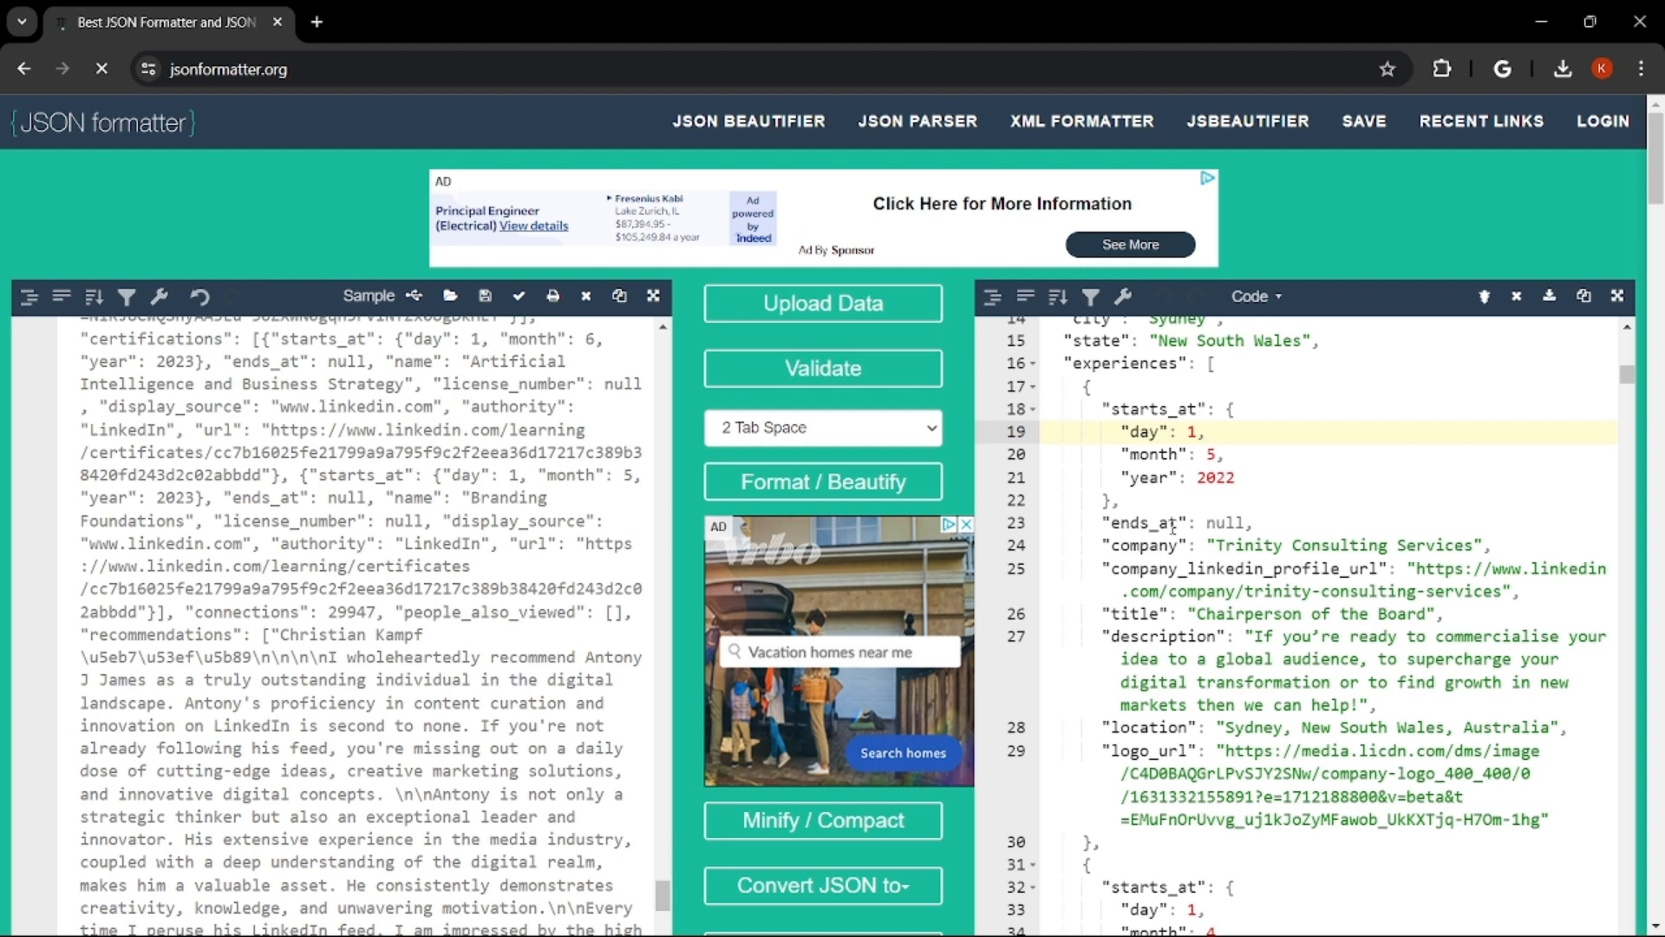
- Return to Spoon and open the job referenced by the refresh-experience entry in the main-parsing job
key(alt+Tab)
key(Escape)
key(alt+Tab)
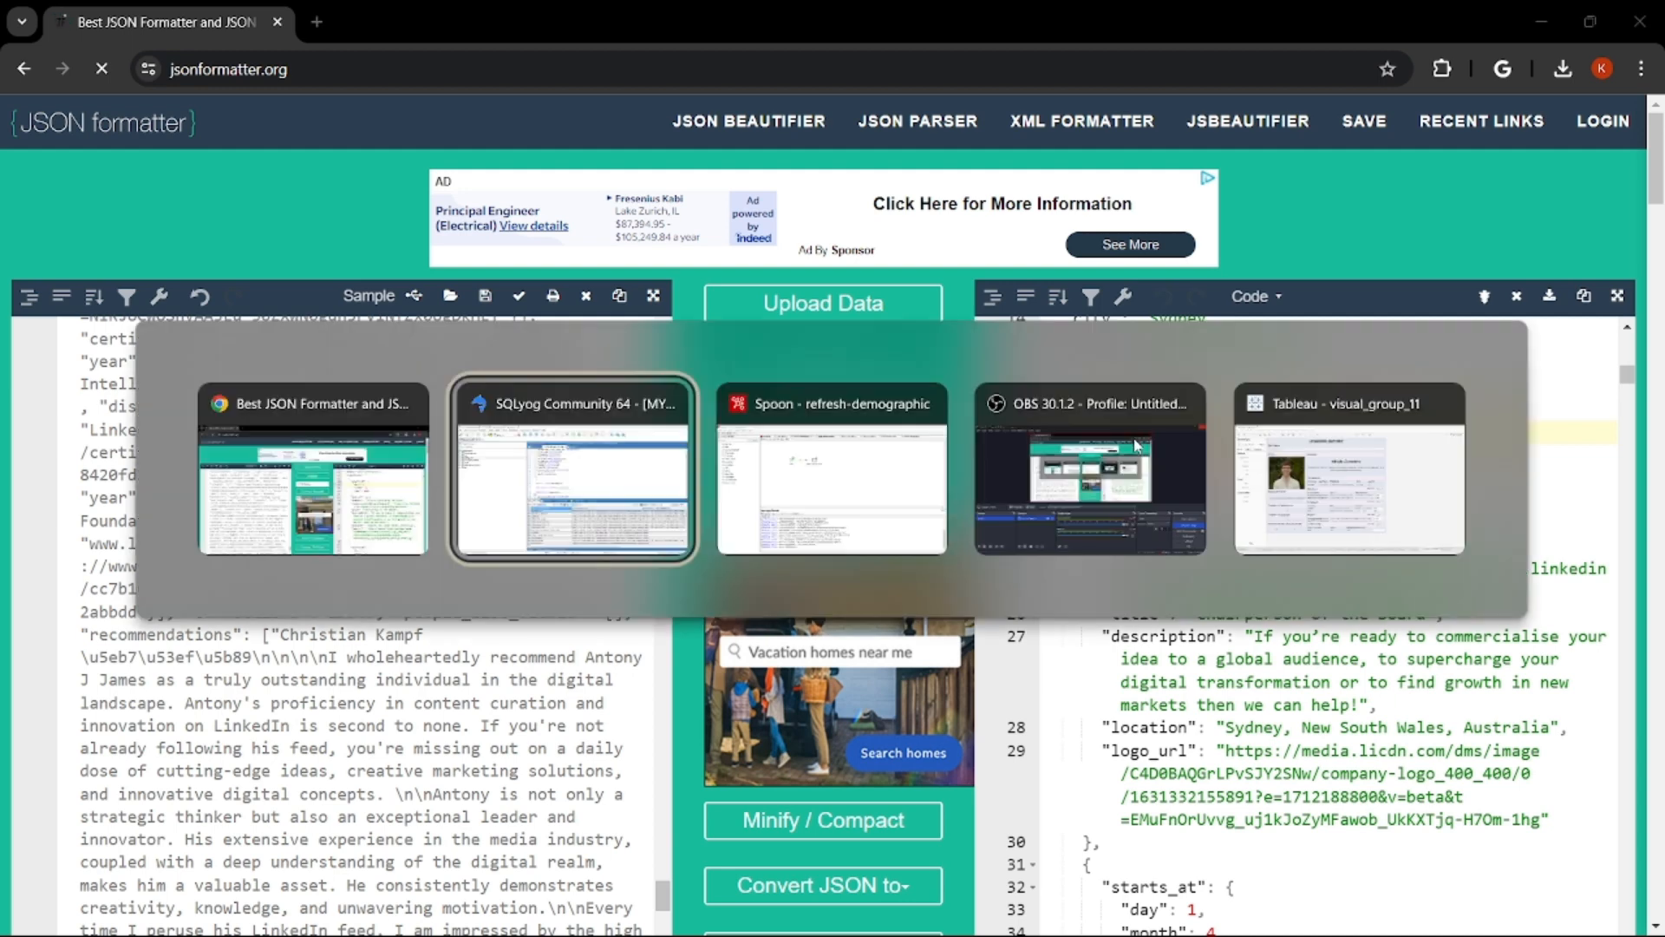
key(alt+Tab)
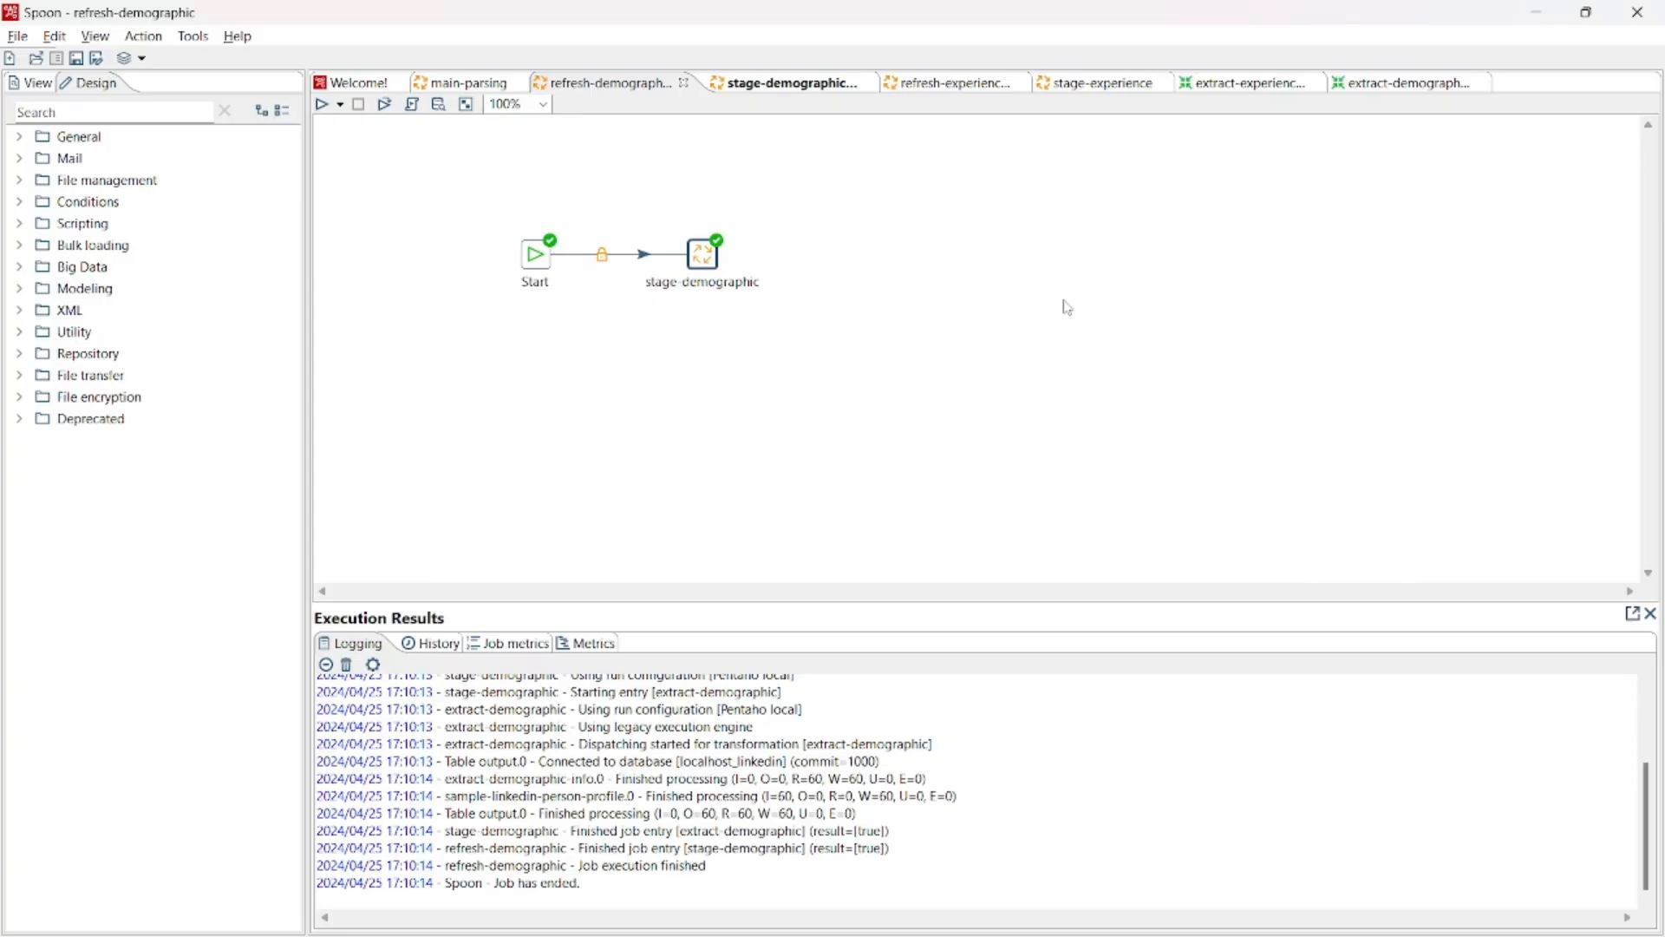
click(485, 86)
right_click(783, 329)
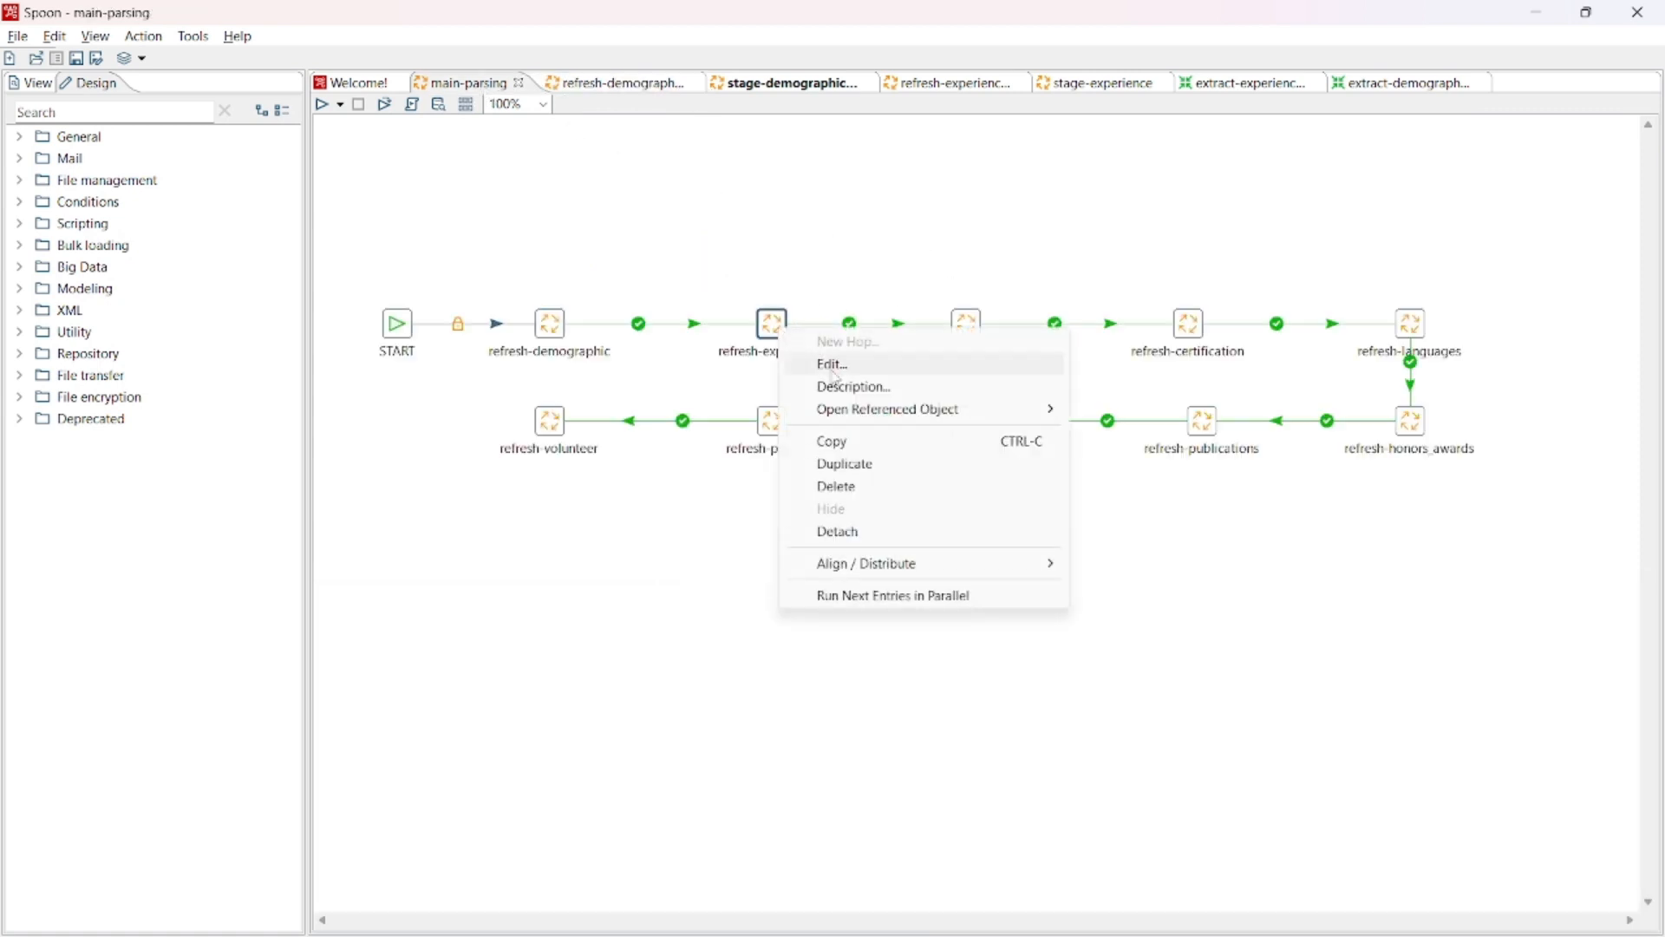
mouse_move(874, 416)
click(1110, 408)
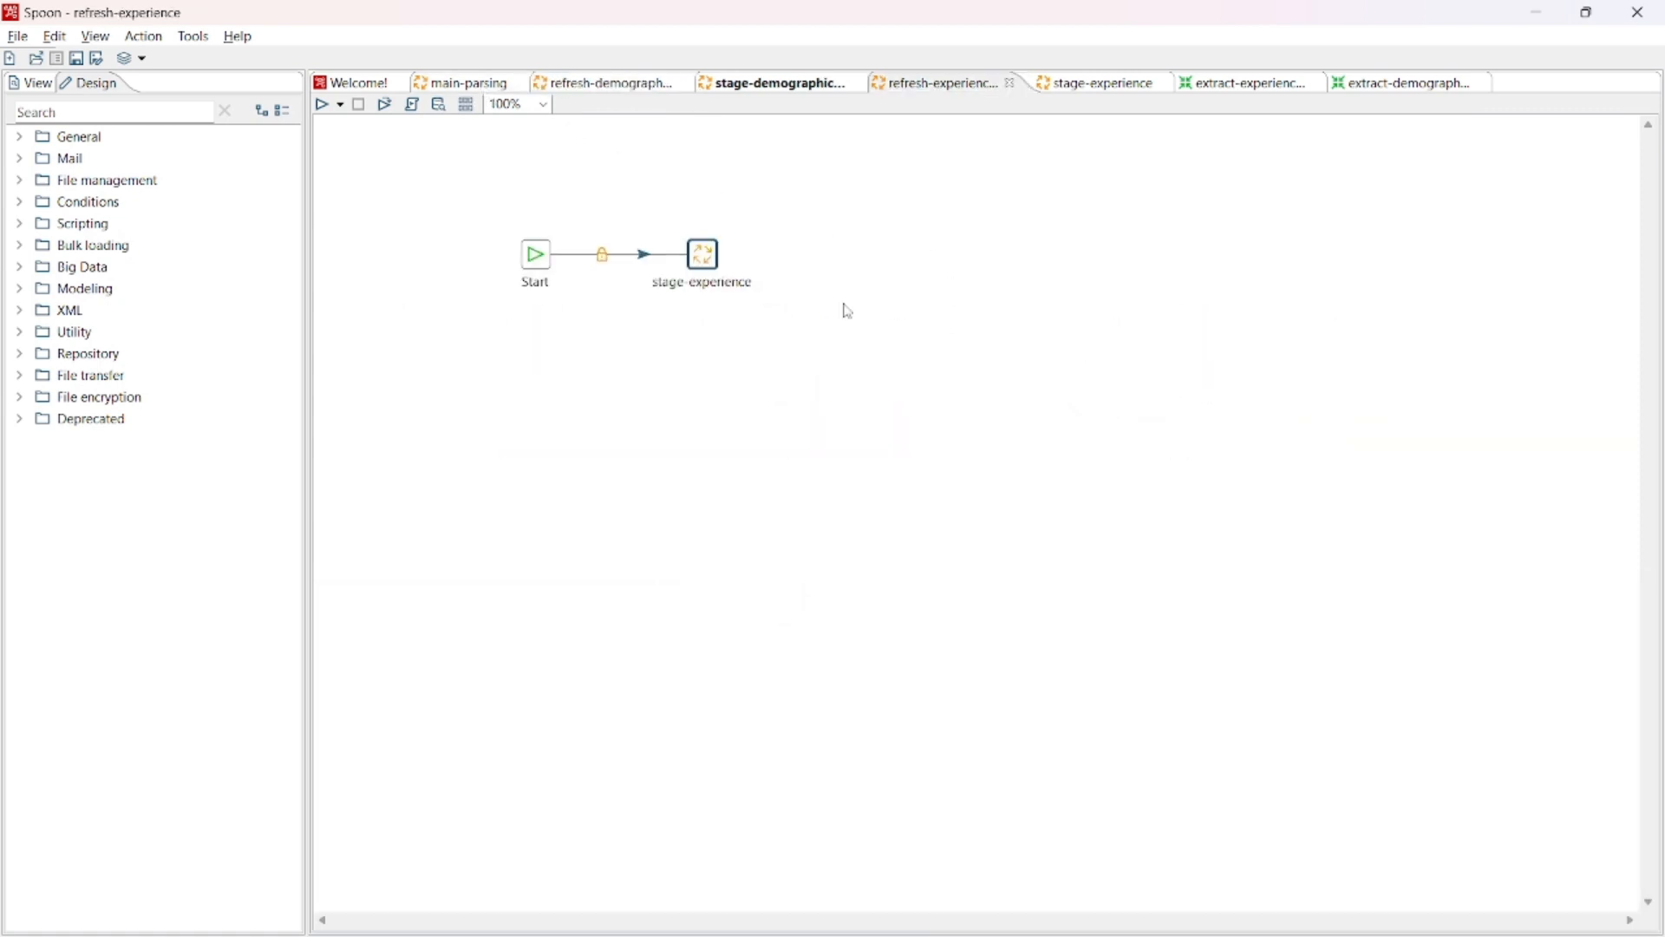
- Open the stage-experience job referenced in refresh-experience, and open its extract-experience transformation
right_click(707, 276)
mouse_move(945, 342)
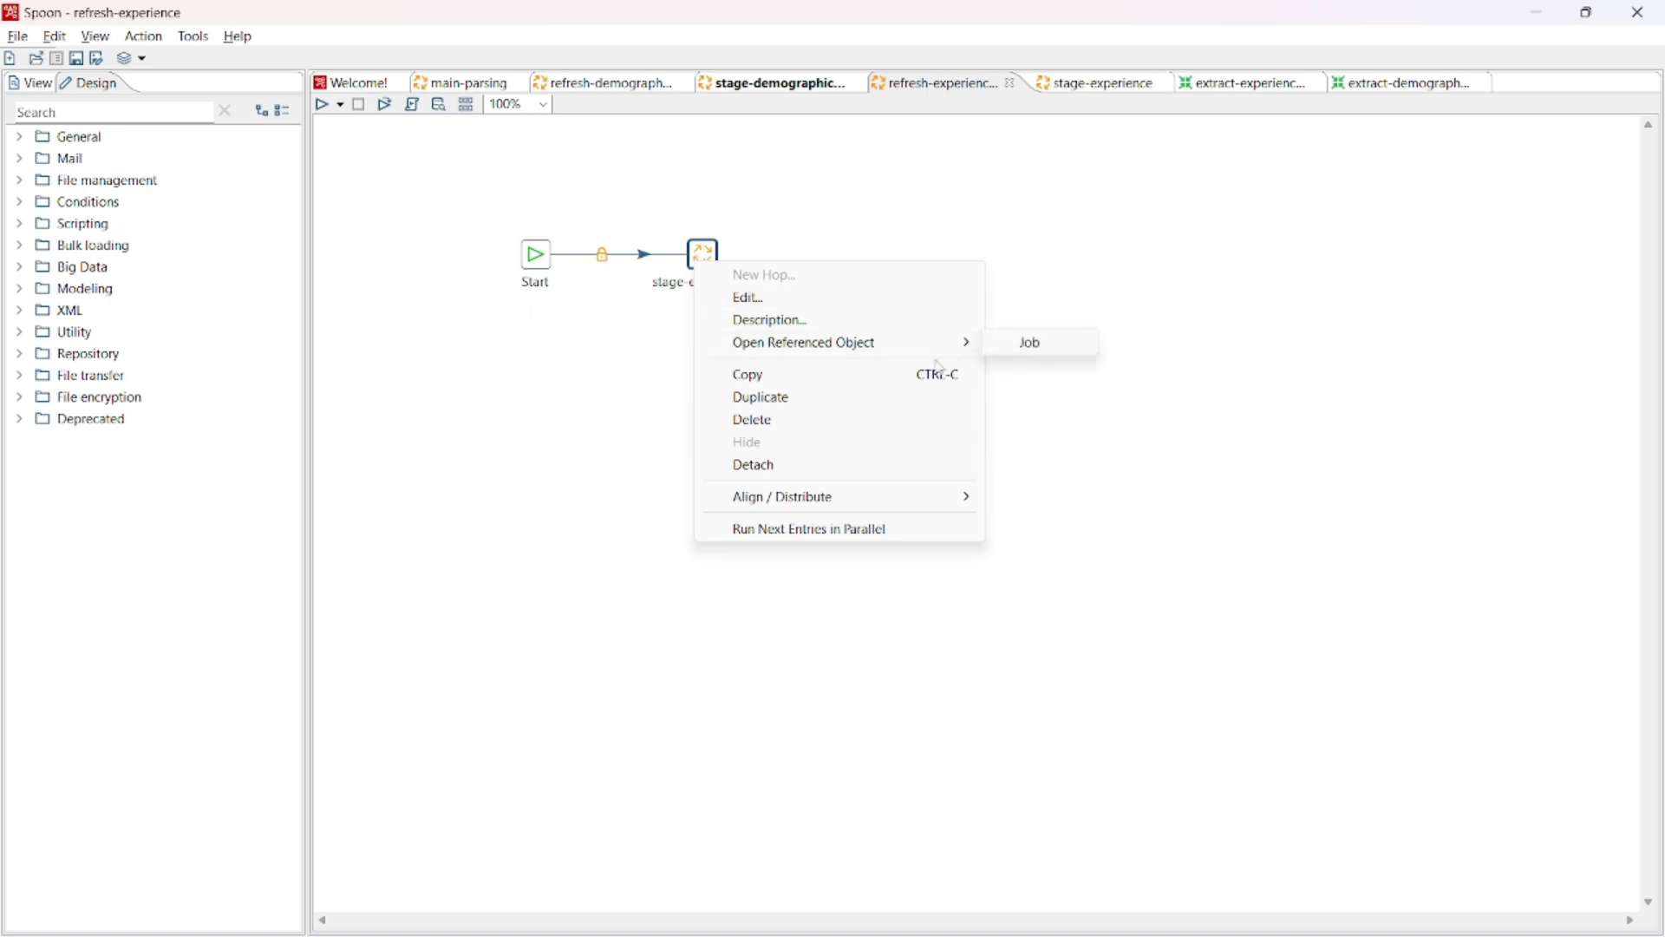
click(1014, 344)
right_click(793, 308)
mouse_move(1032, 388)
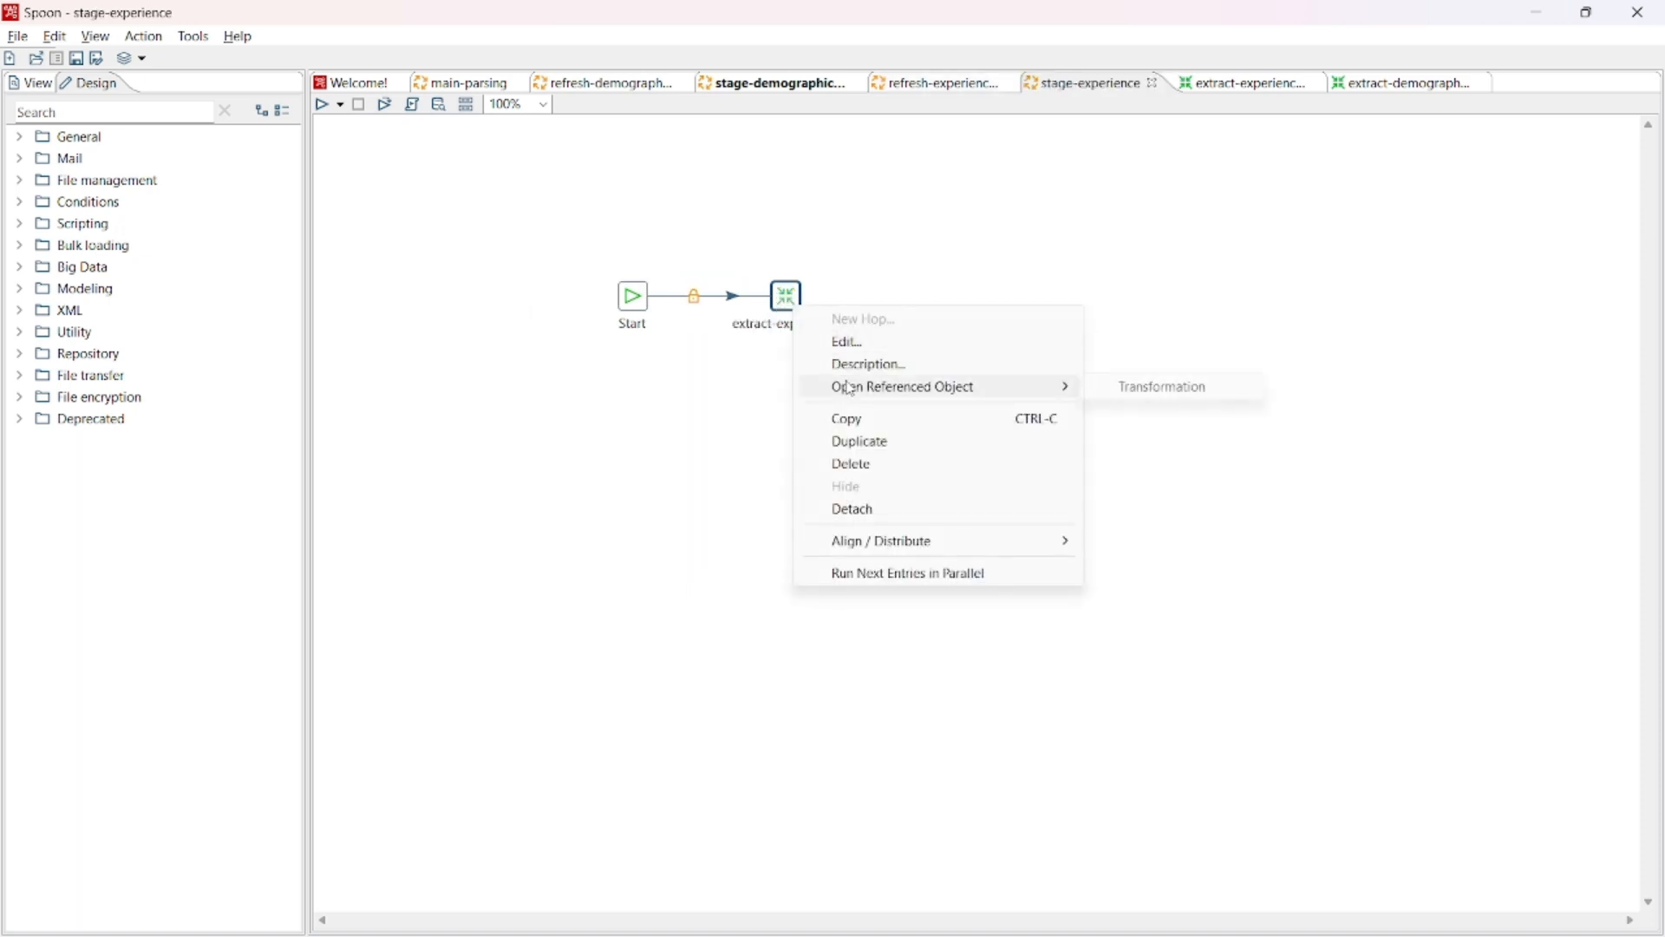
click(1138, 401)
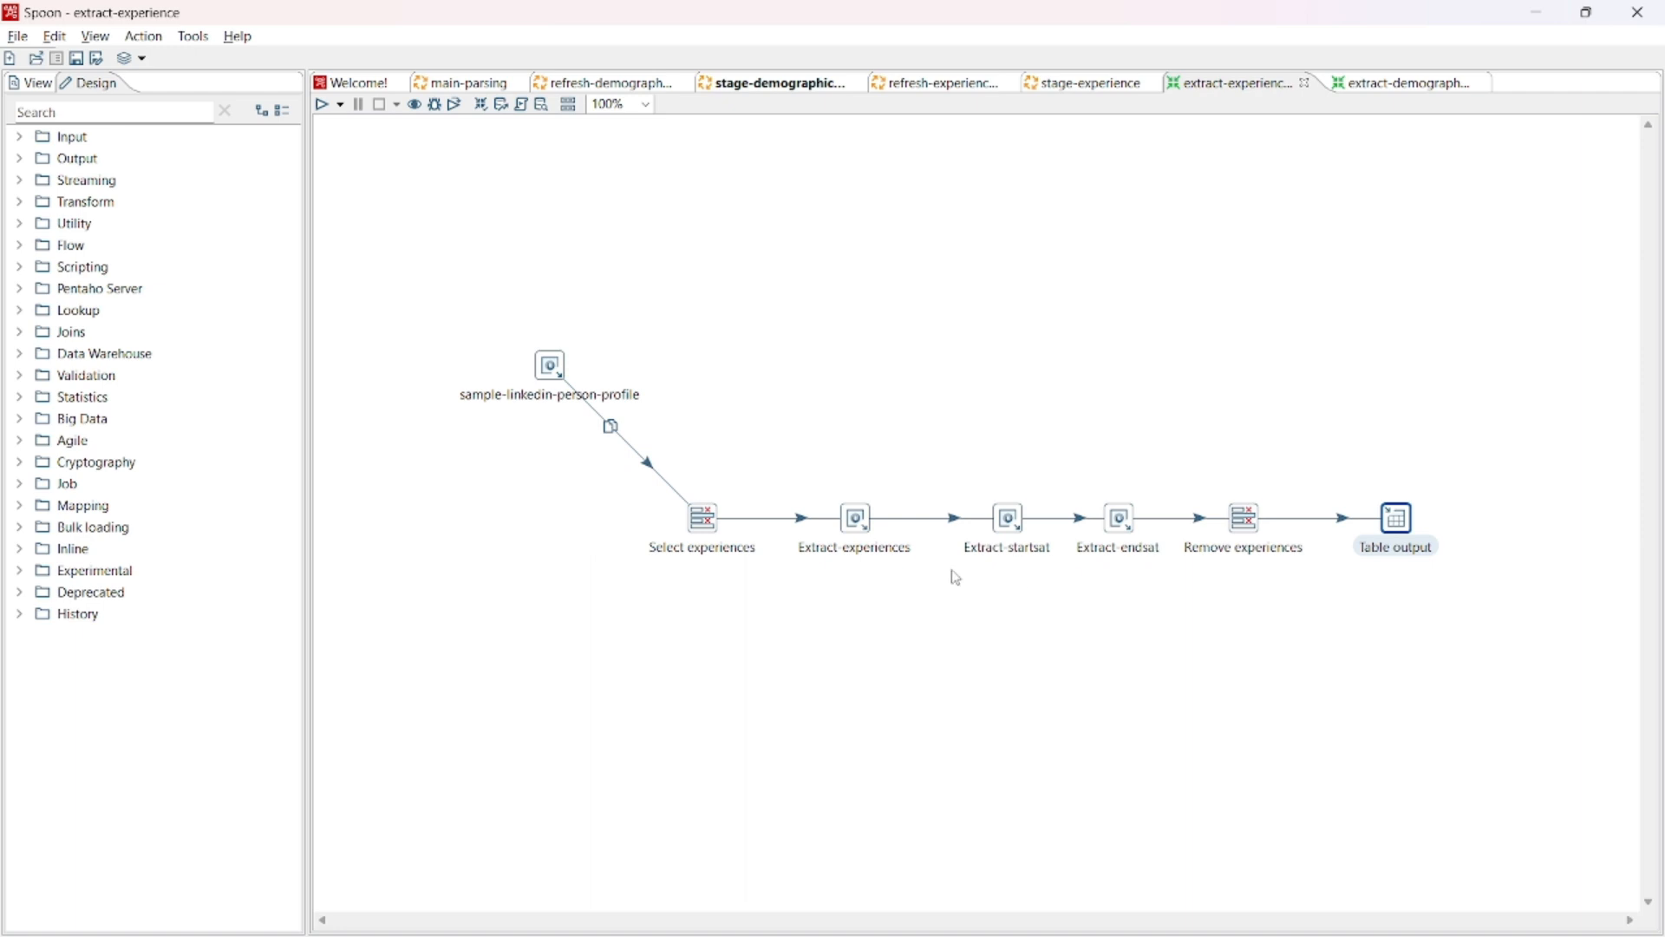
- Examine which fields the Select experiences step picks, and close its settings without changes
right_click(711, 522)
click(778, 405)
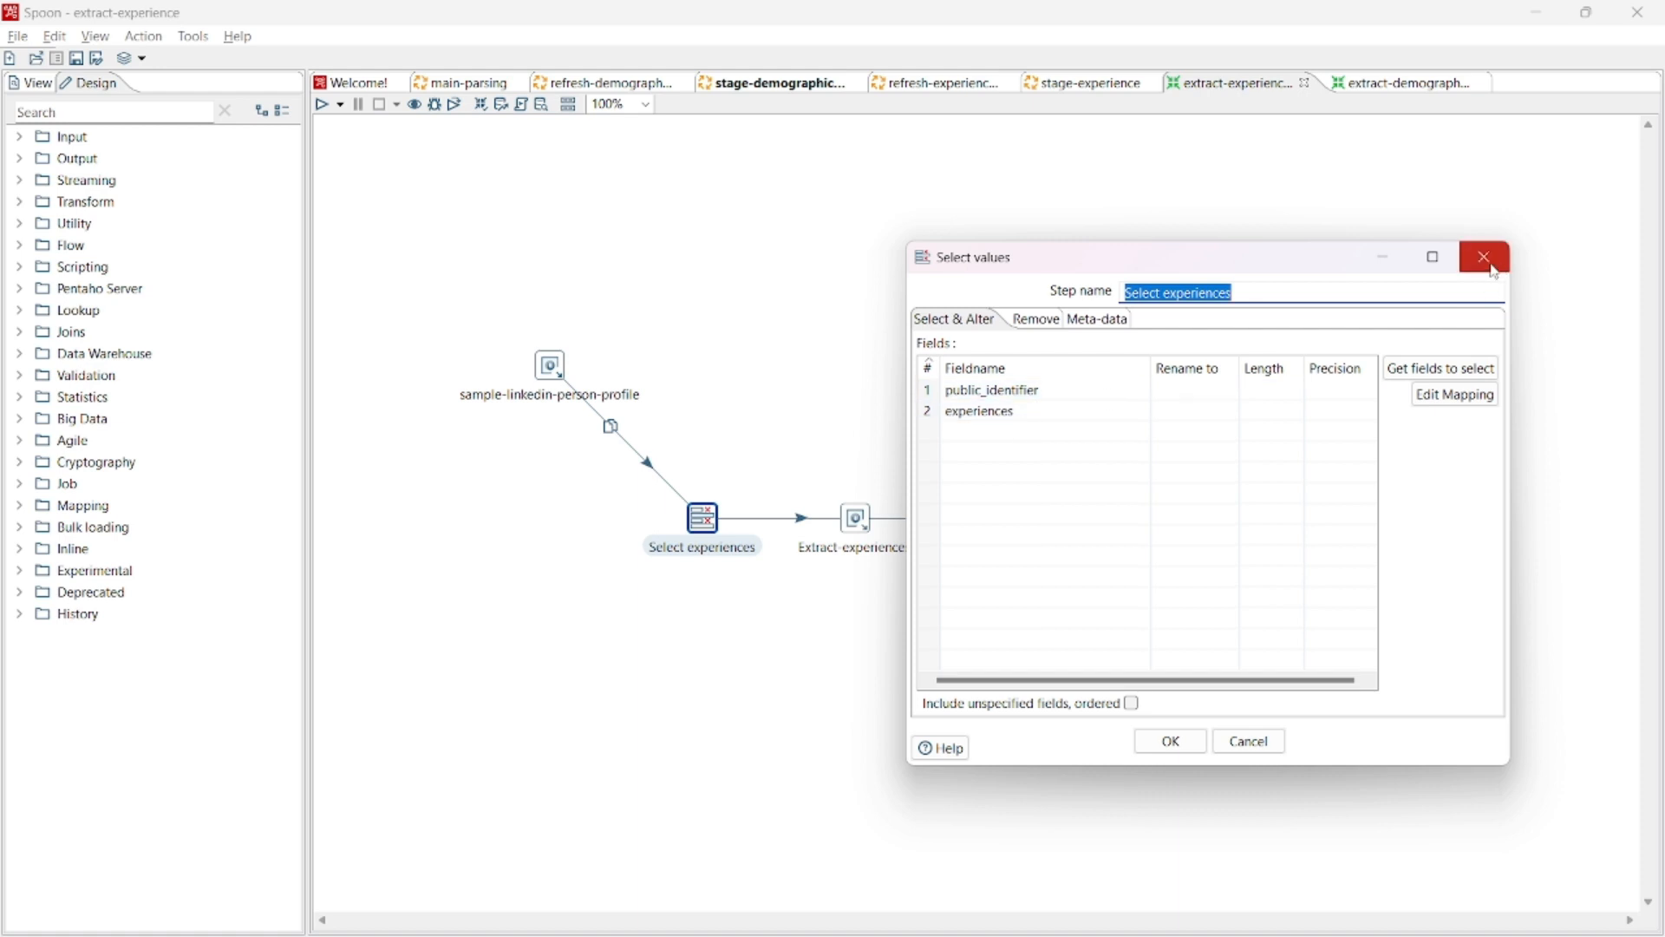
click(1486, 258)
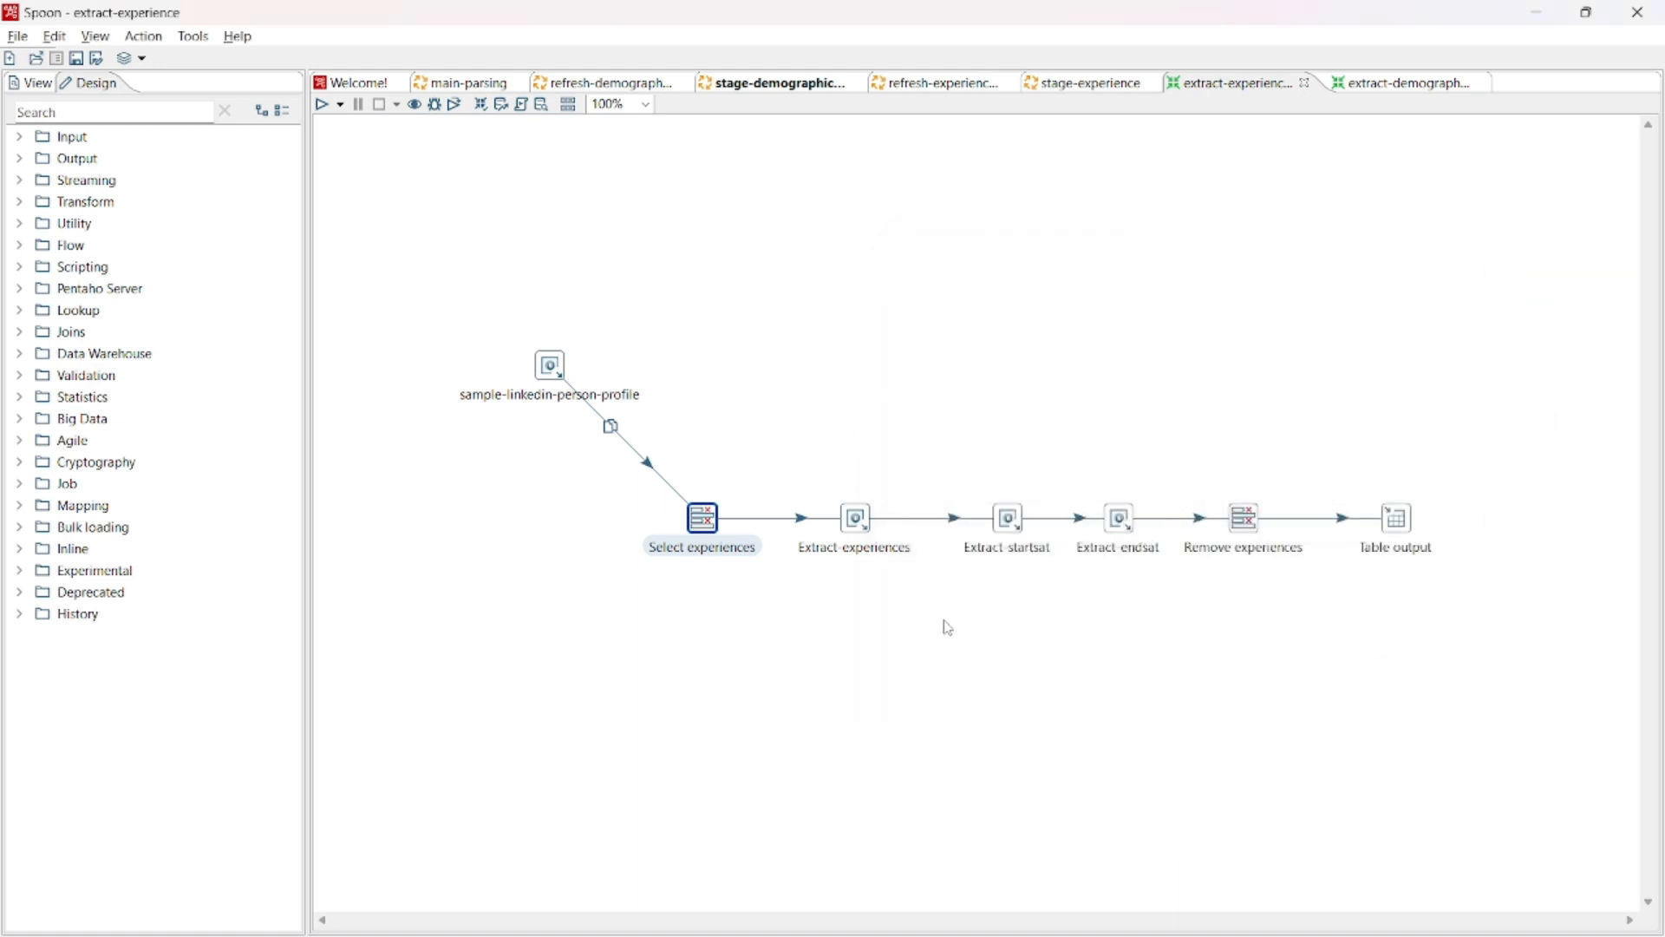
- Compare the field paths of the Extract-experiences step with the experiences array in the JSON formatter, and return to Spoon
right_click(860, 520)
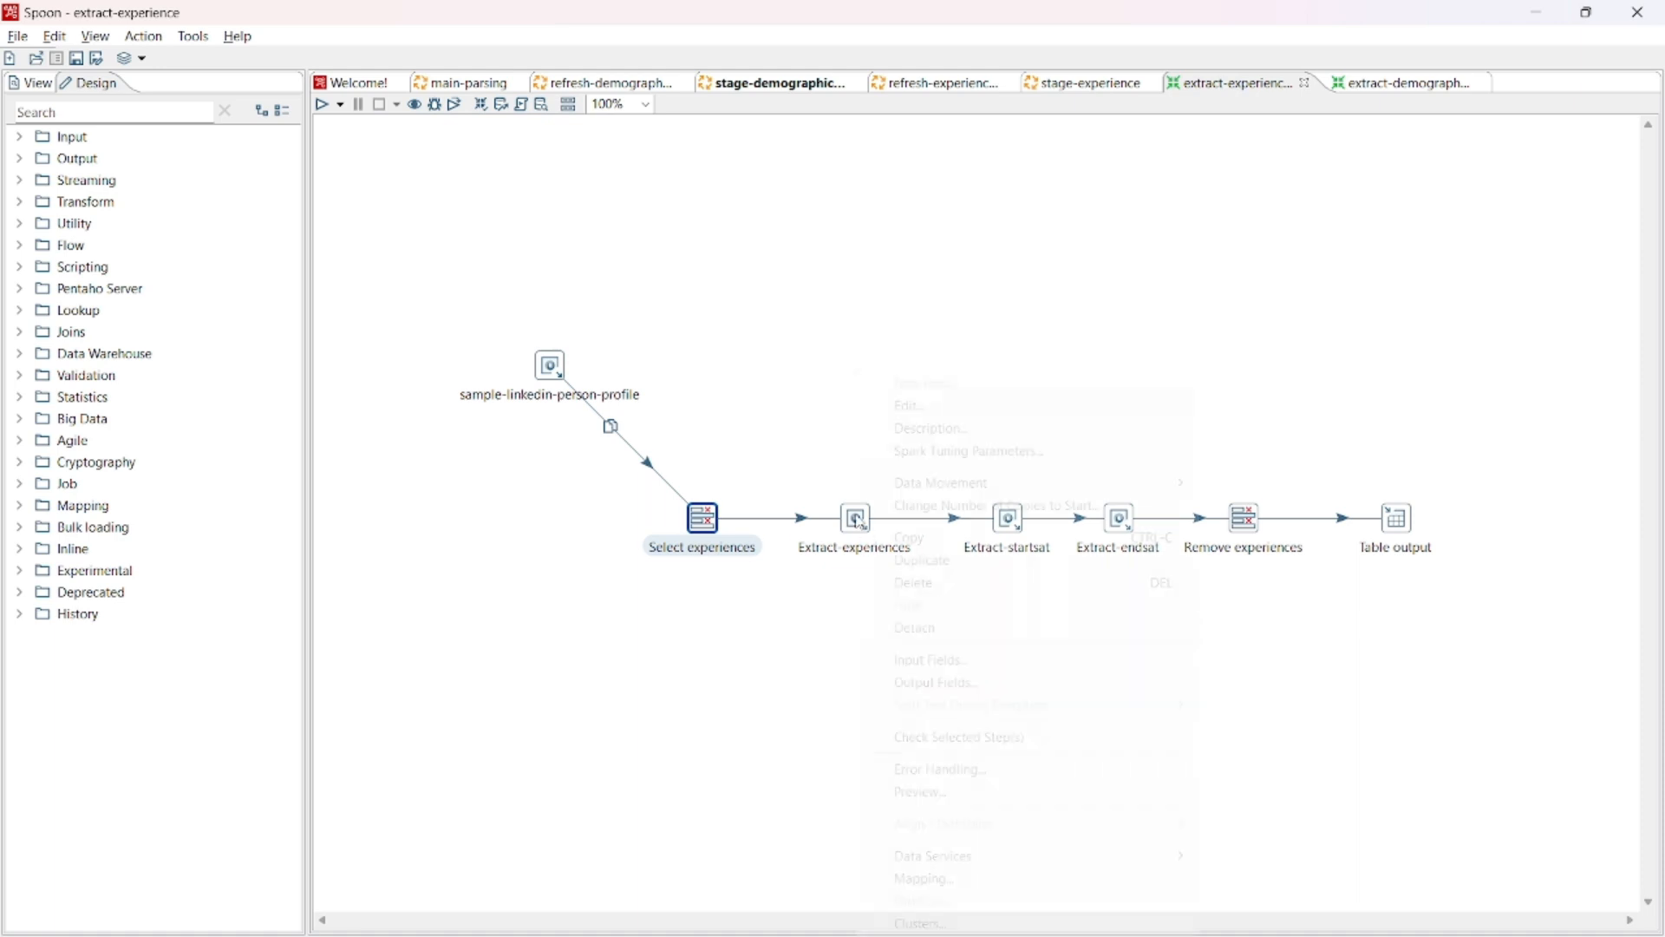
click(959, 408)
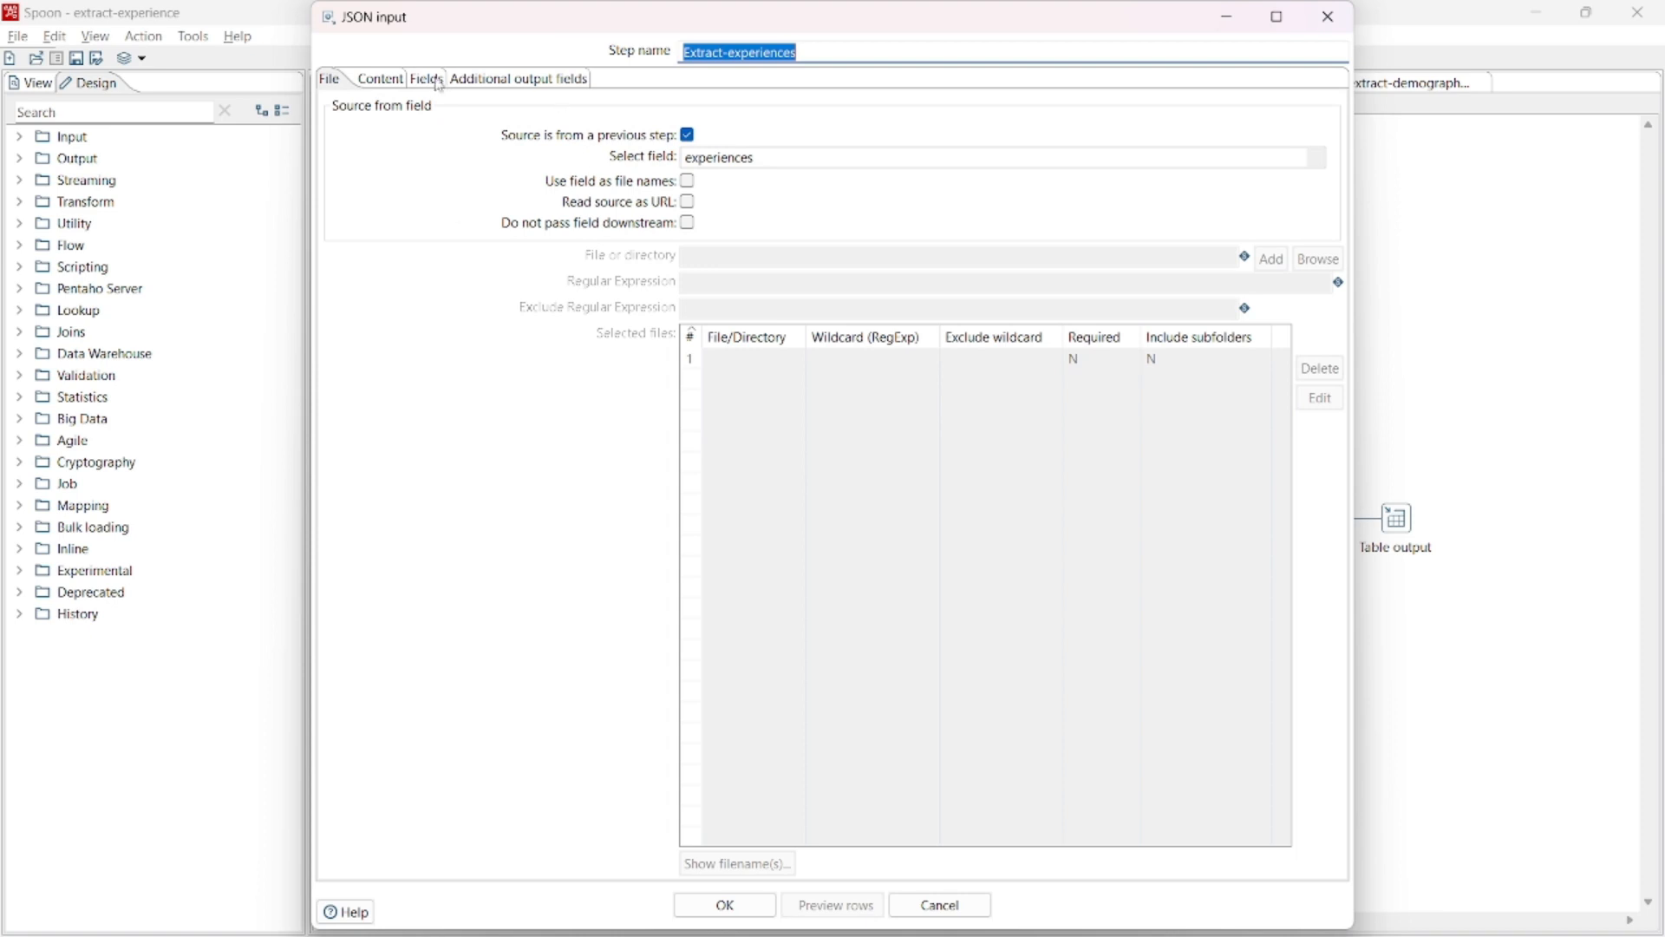
click(436, 80)
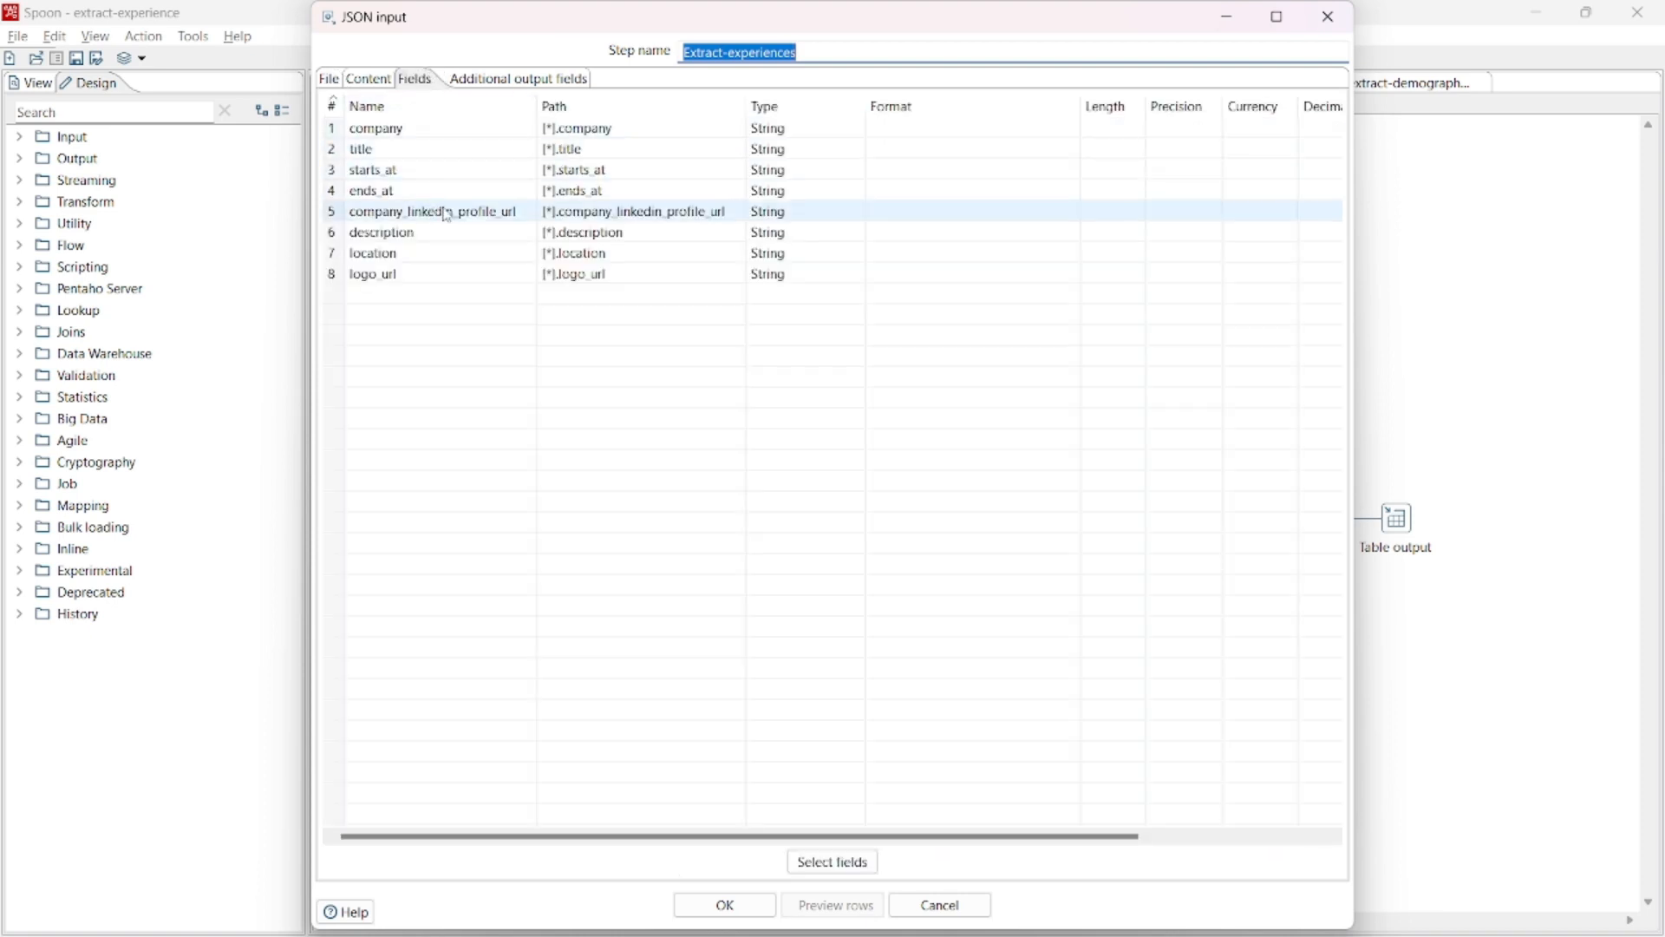
click(1328, 16)
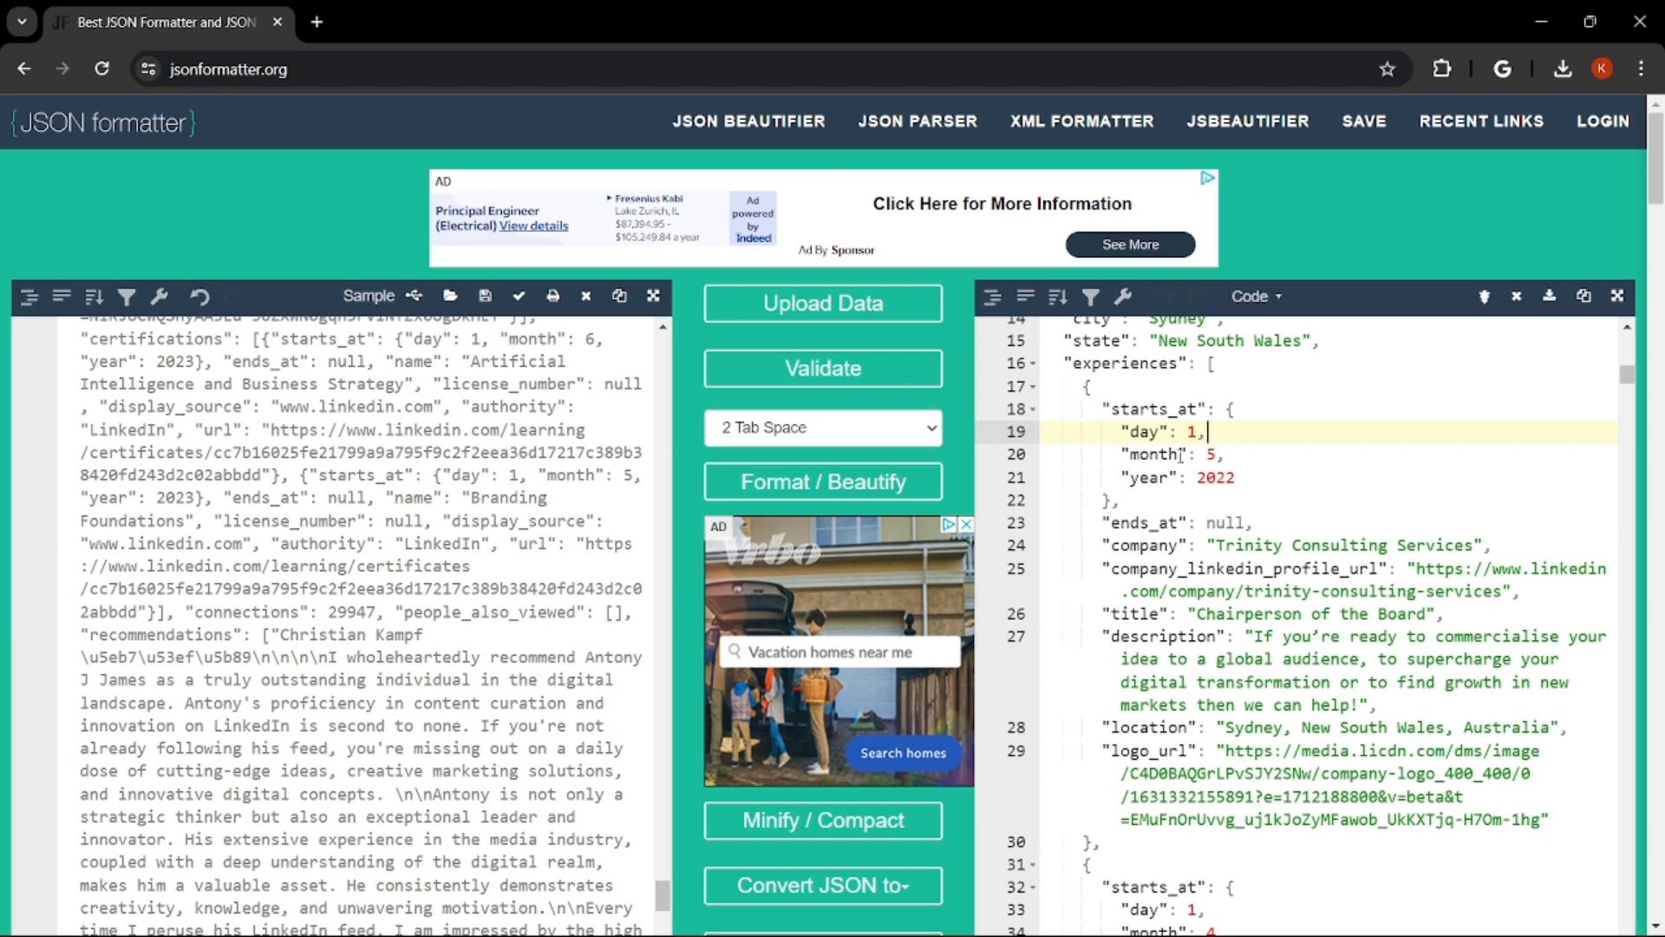
key(alt+Tab)
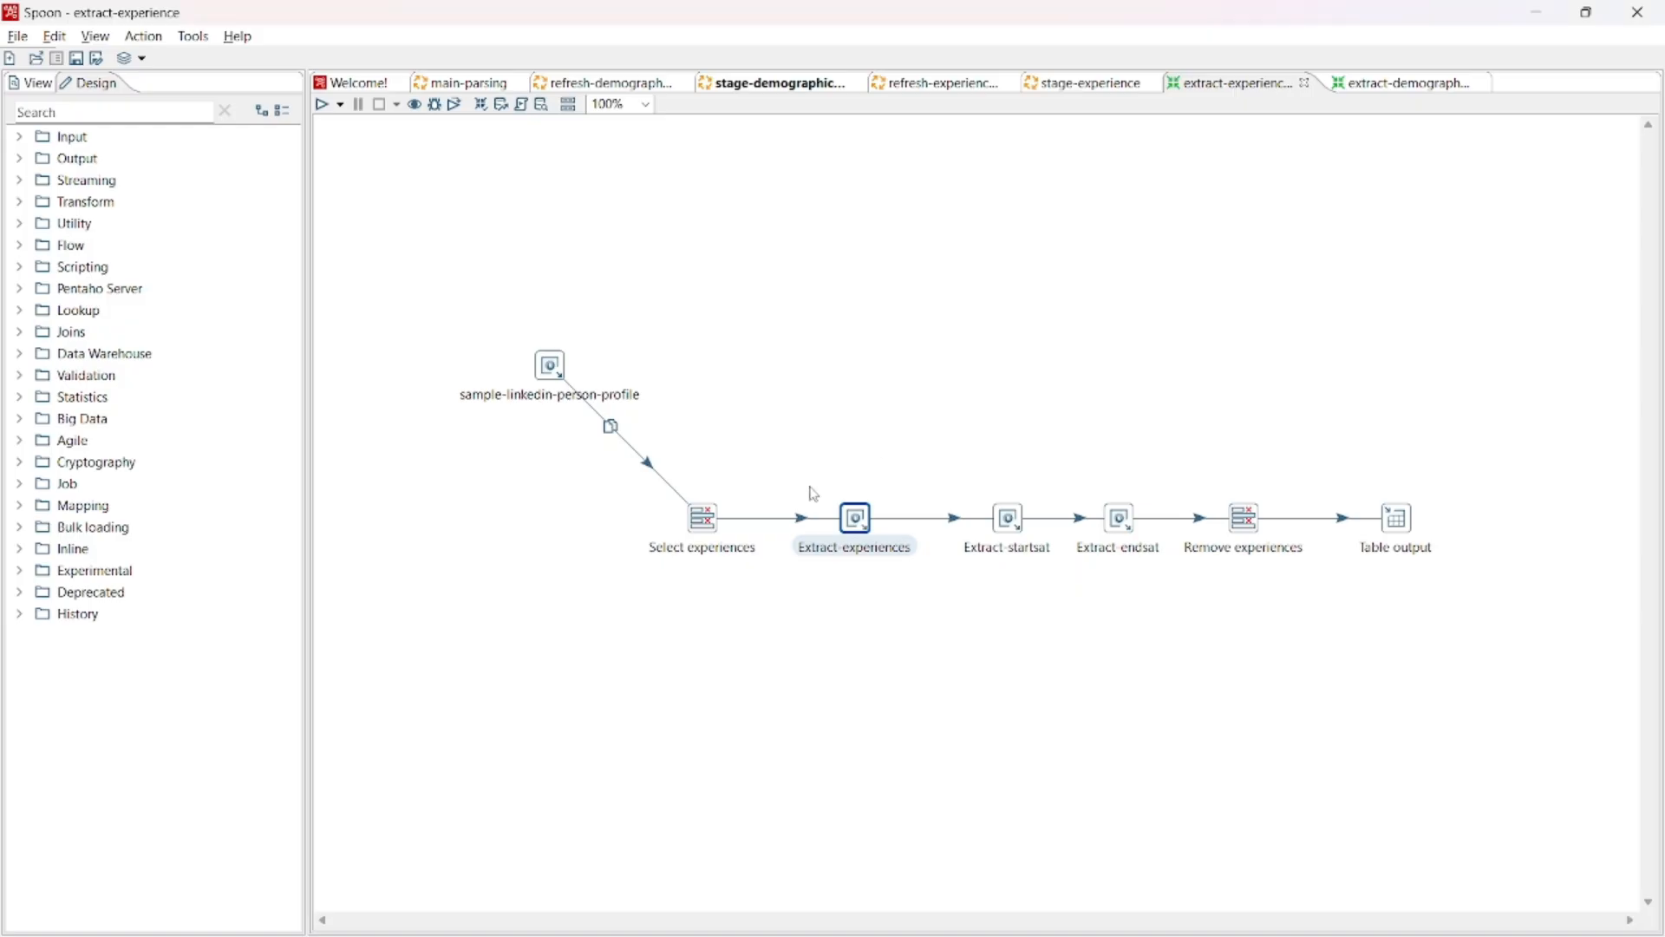
- Examine the source field and the extracted fields of the Extract-startsat step, and close its settings
right_click(1018, 529)
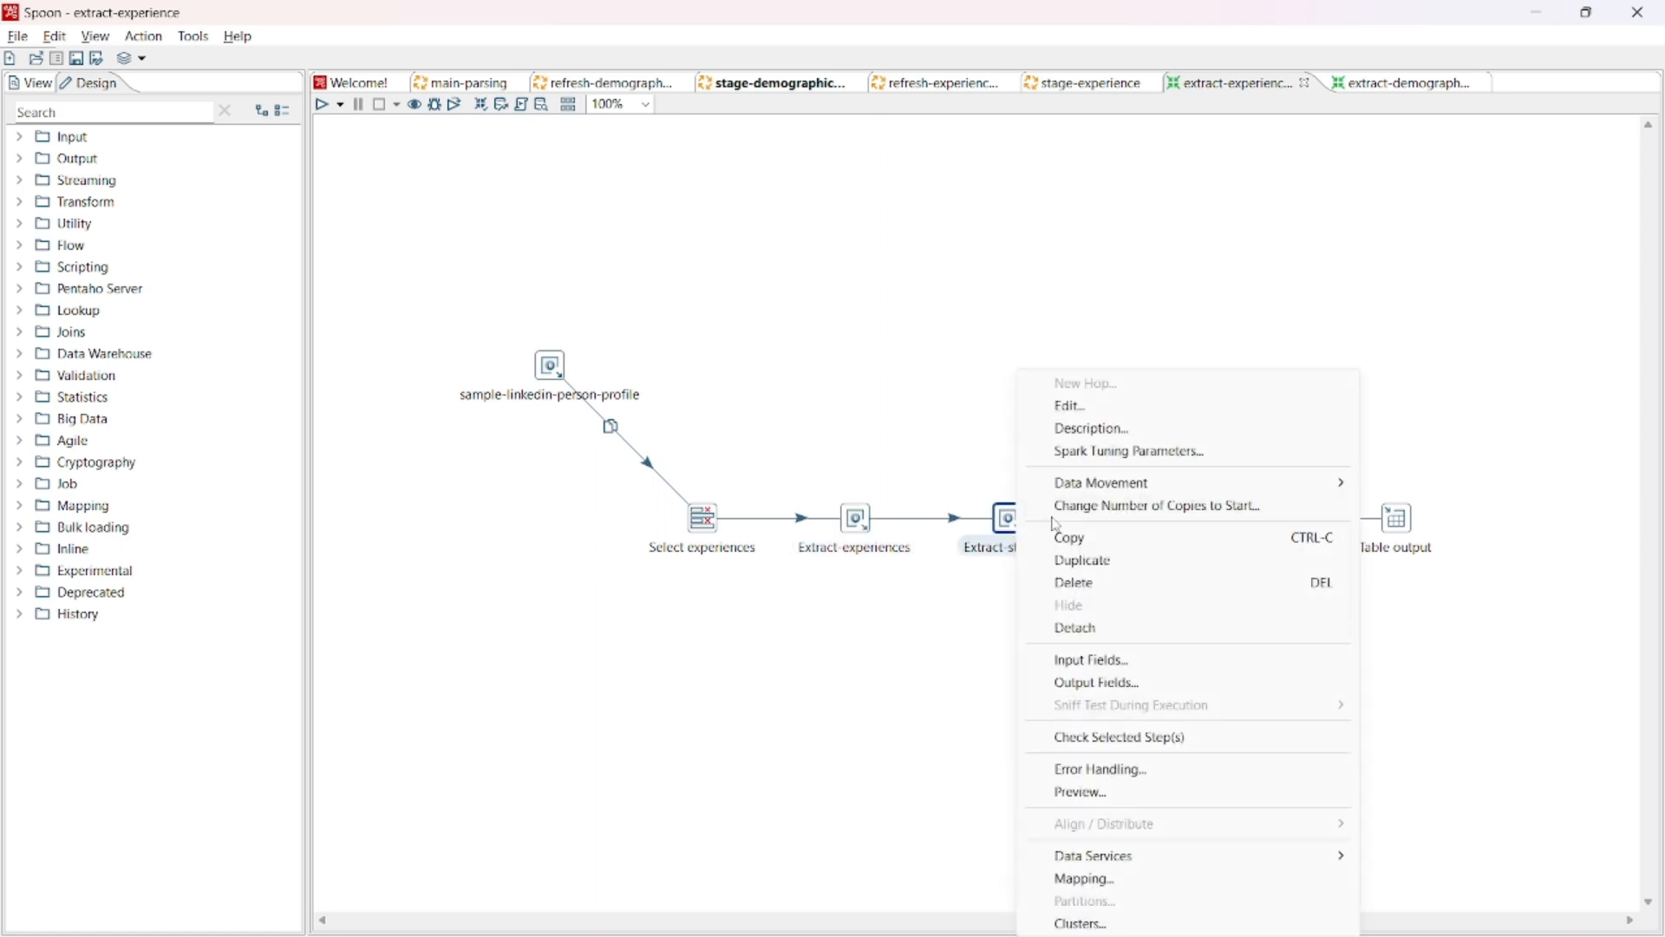
click(1070, 408)
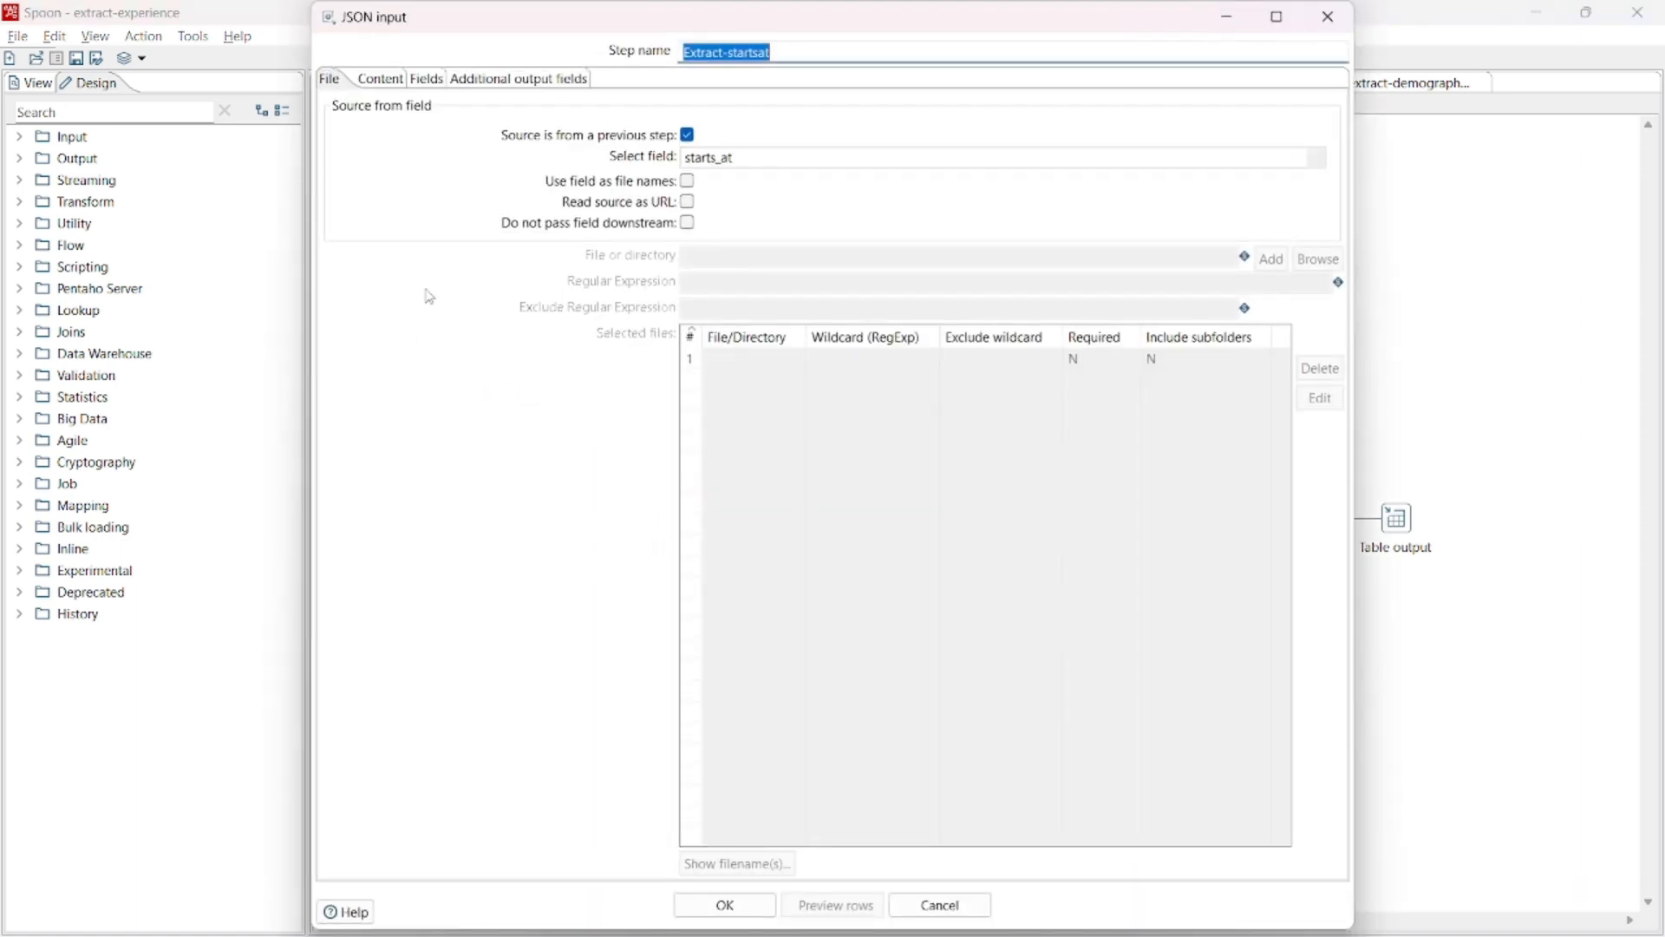
click(437, 82)
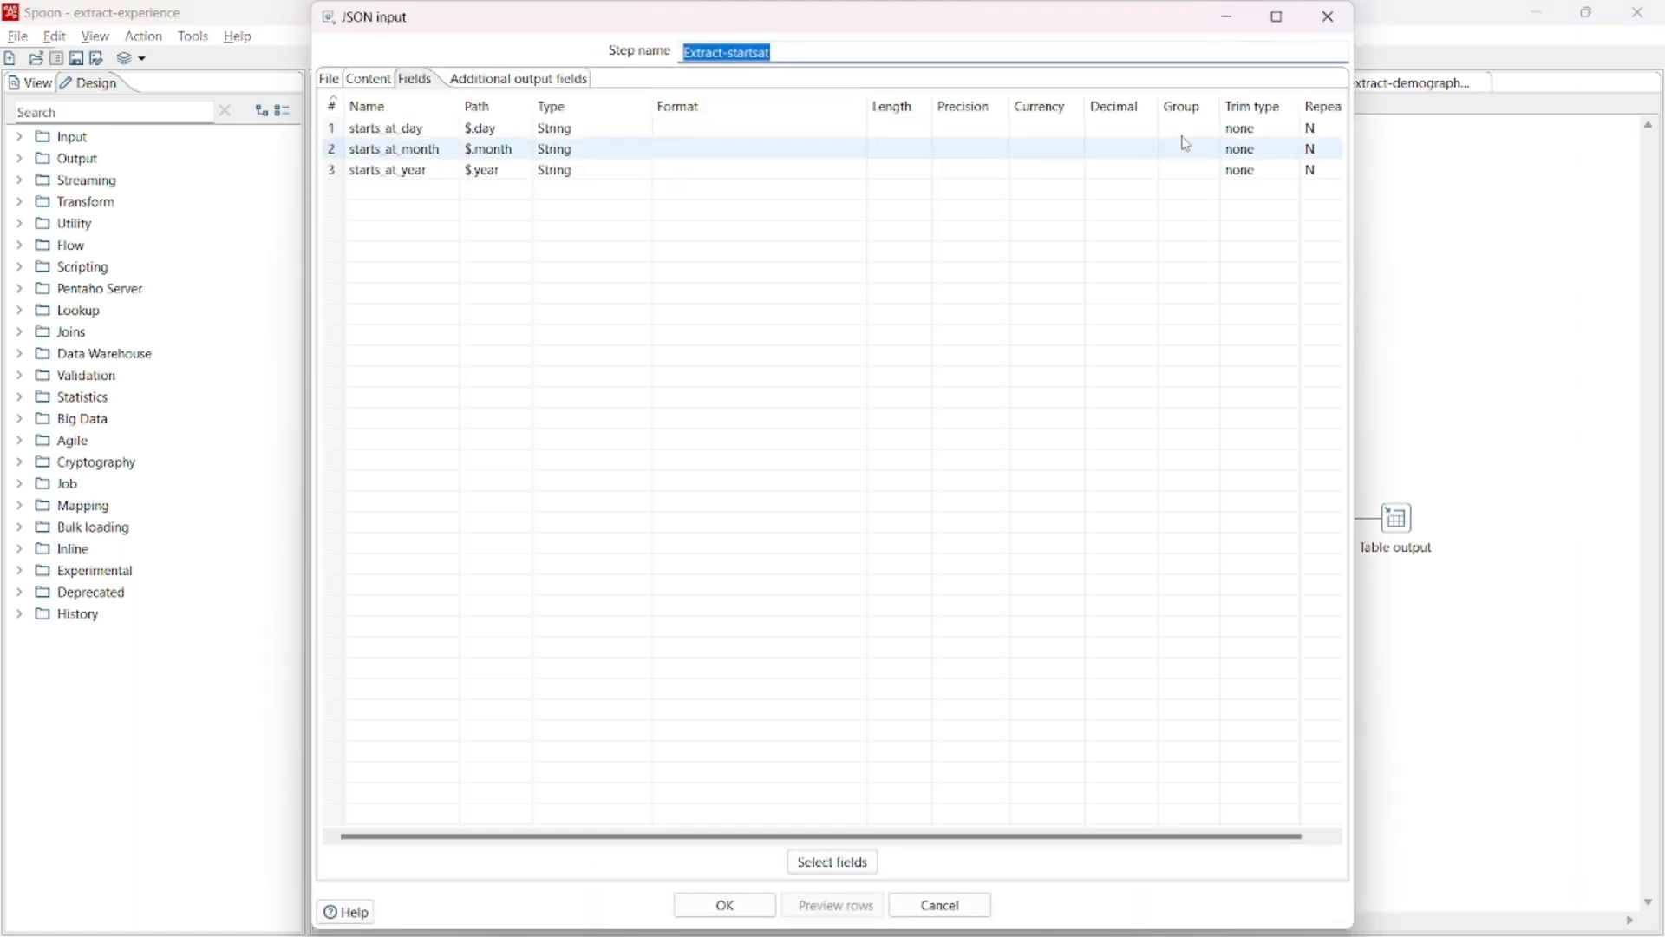
click(1328, 17)
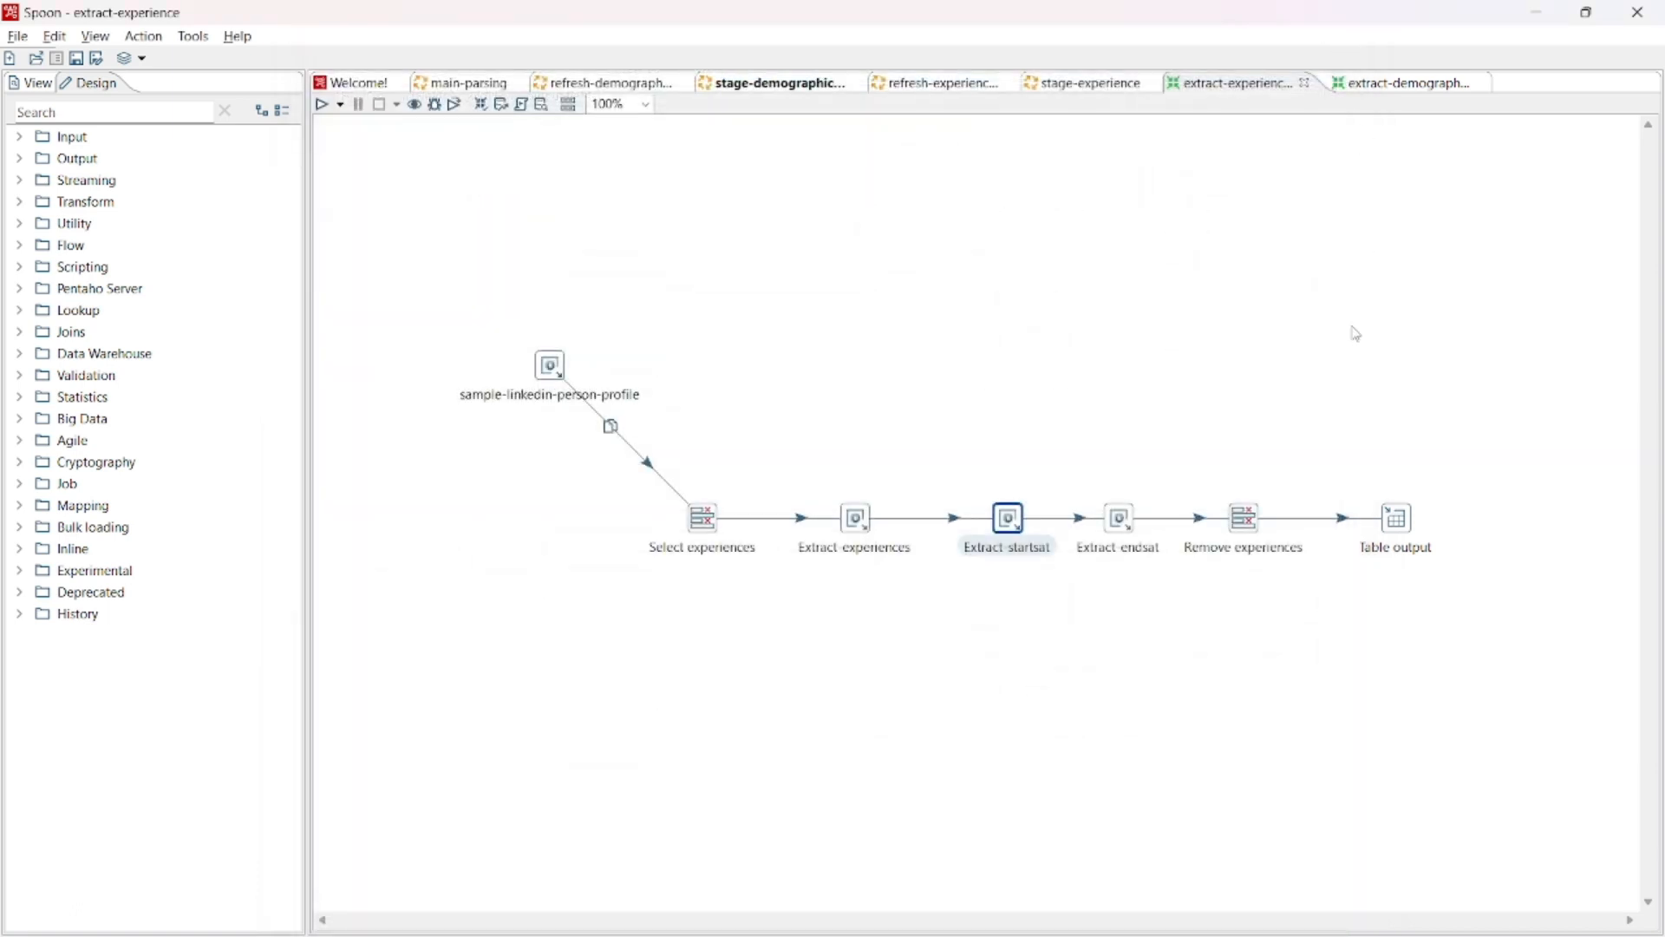
- Examine the list of fields dropped by the Remove experiences step, and close its settings
right_click(1238, 526)
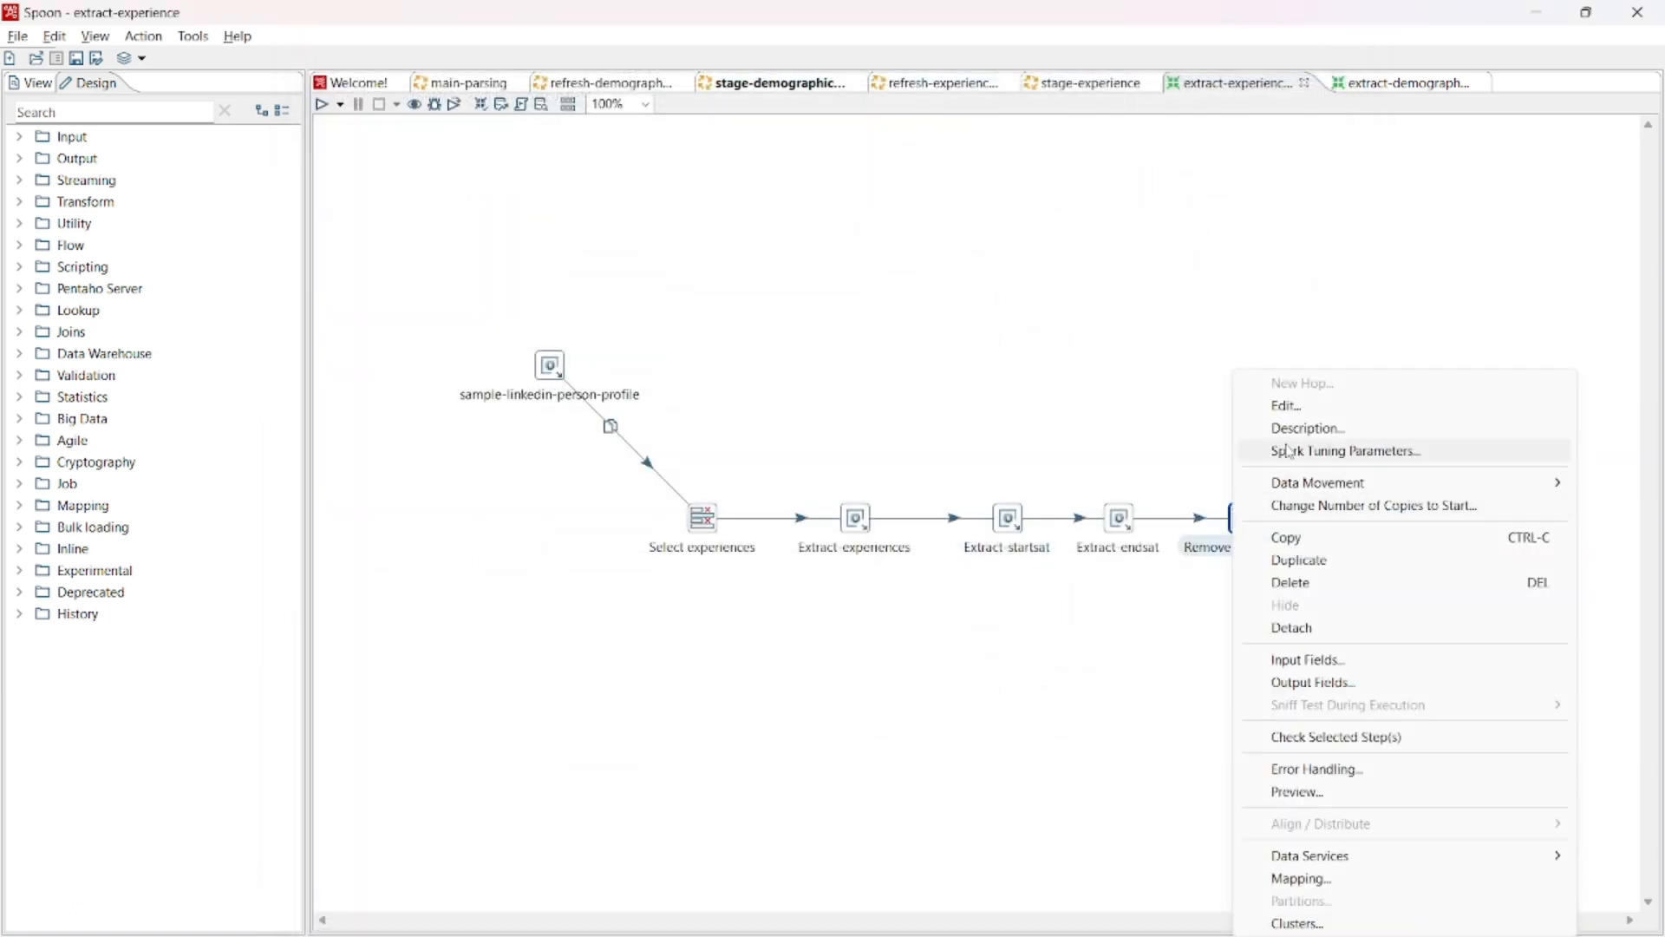
click(1297, 410)
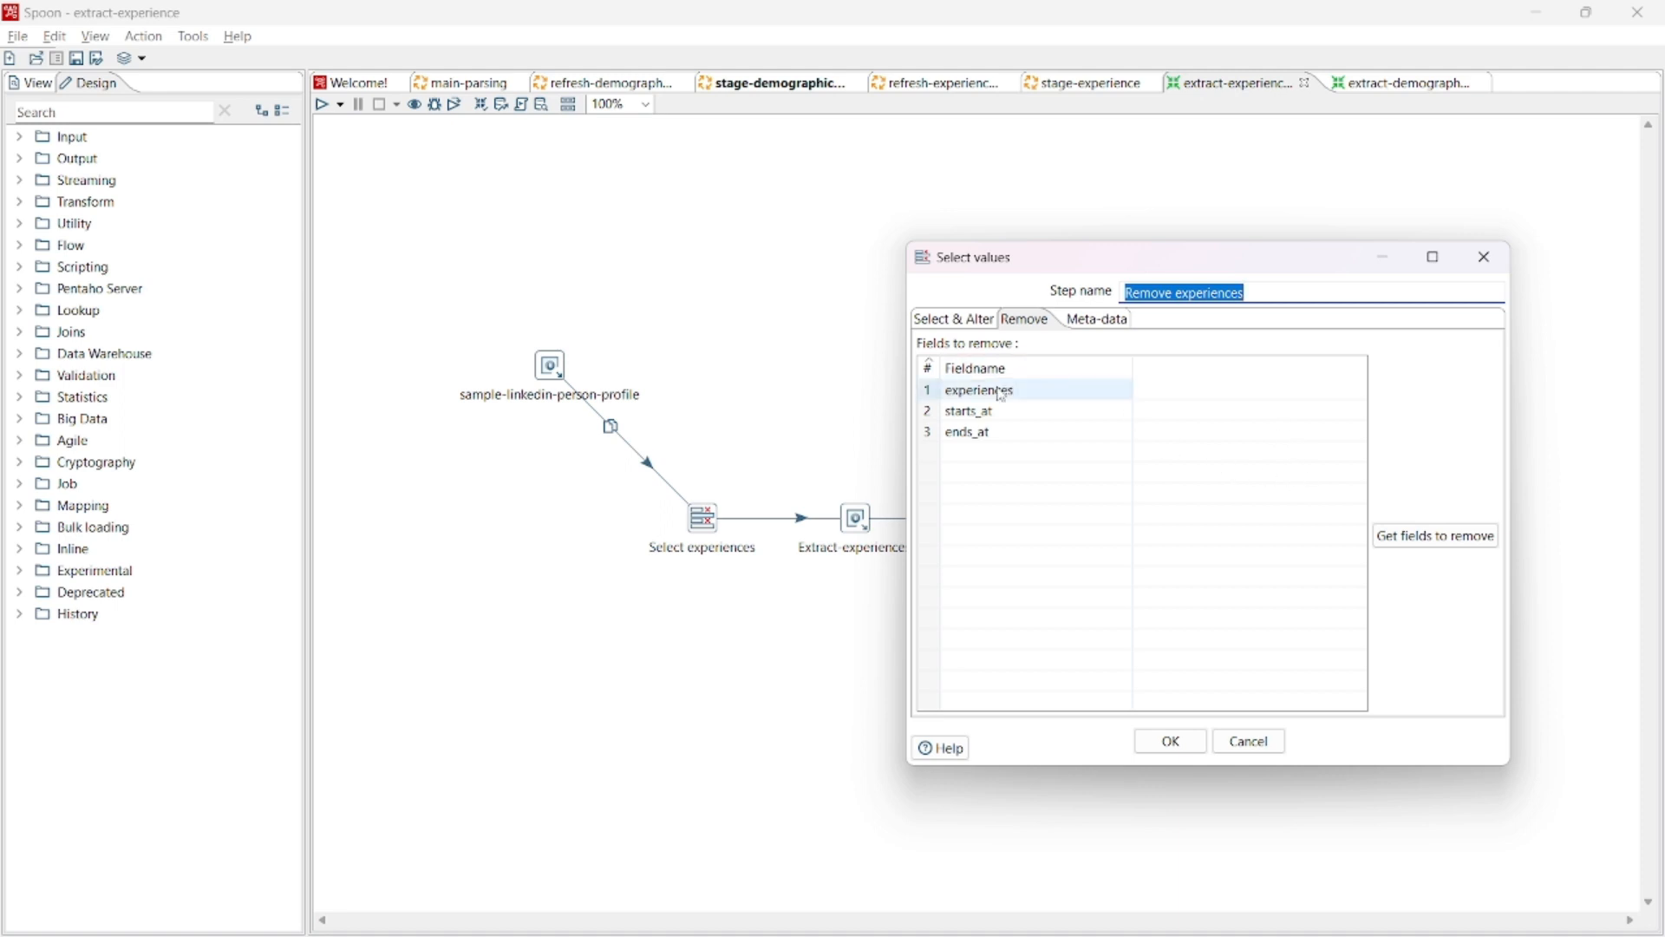
click(1484, 257)
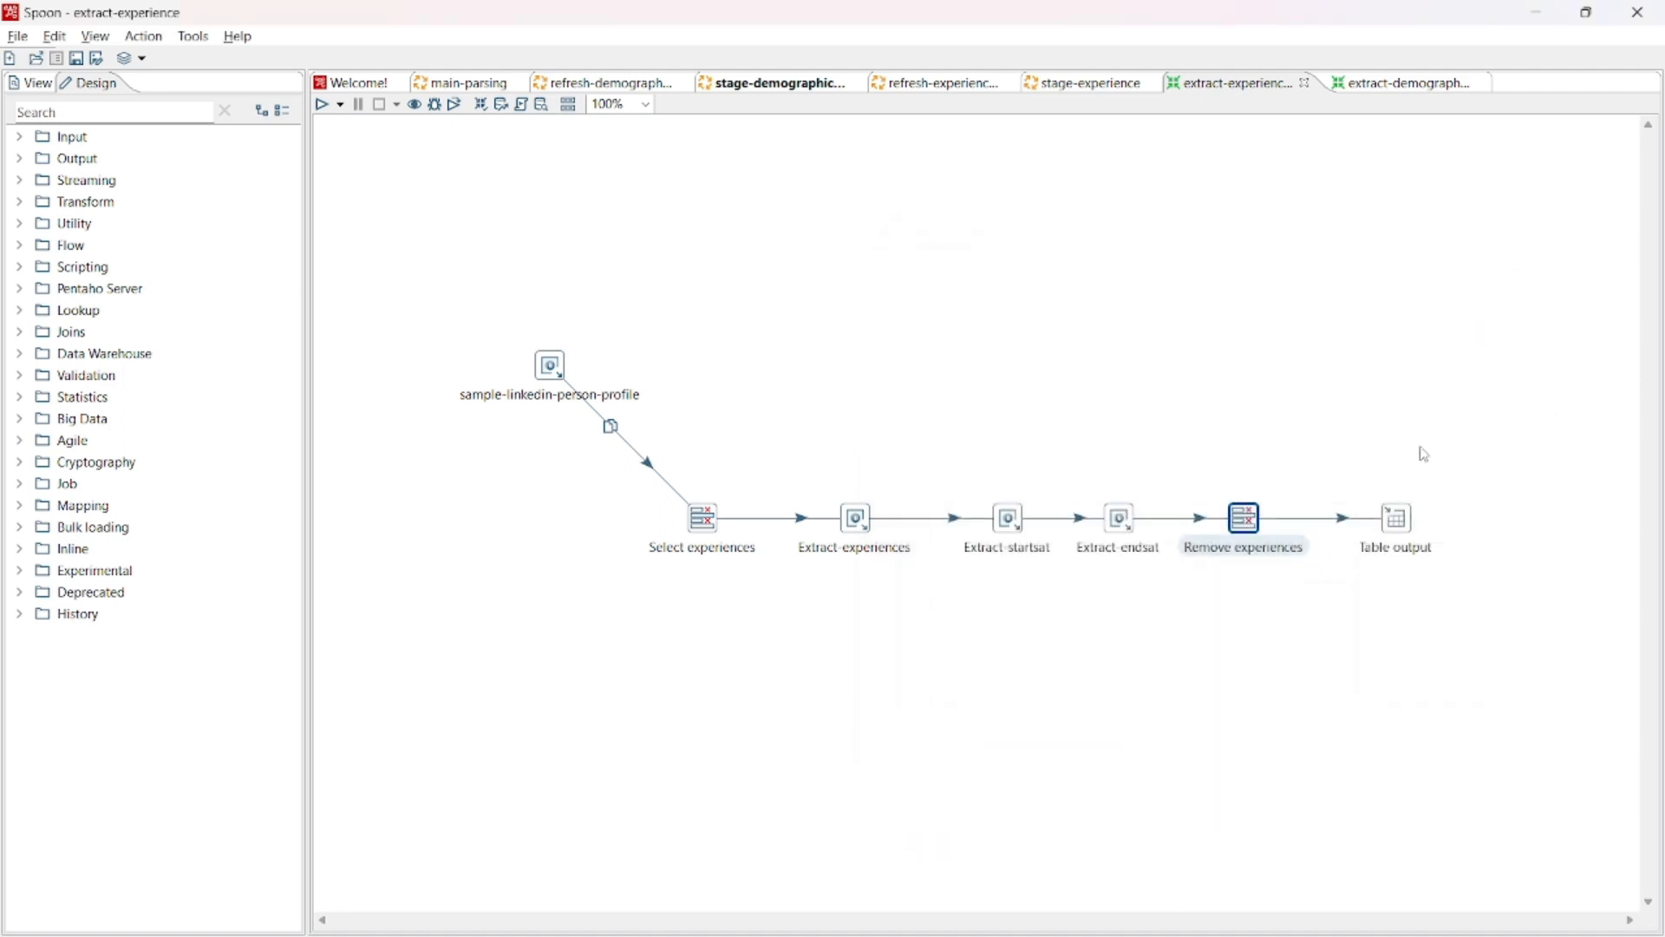
- Examine the connection and target table of the Table output step in extract-experience, and close its settings
right_click(1394, 523)
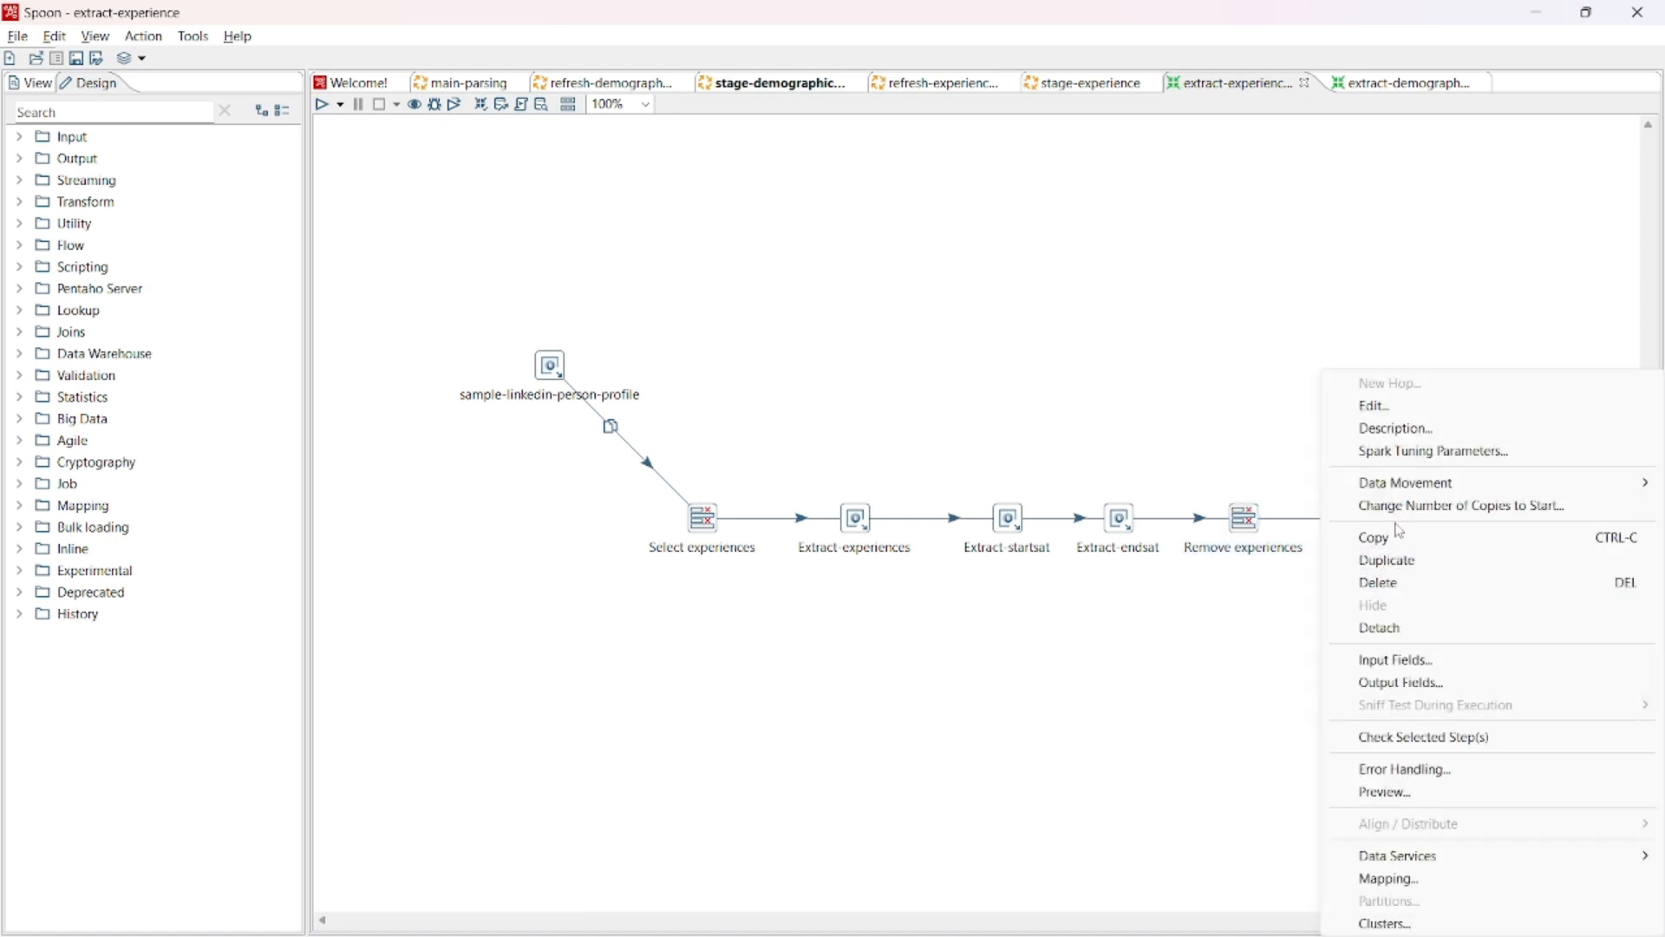
click(1405, 406)
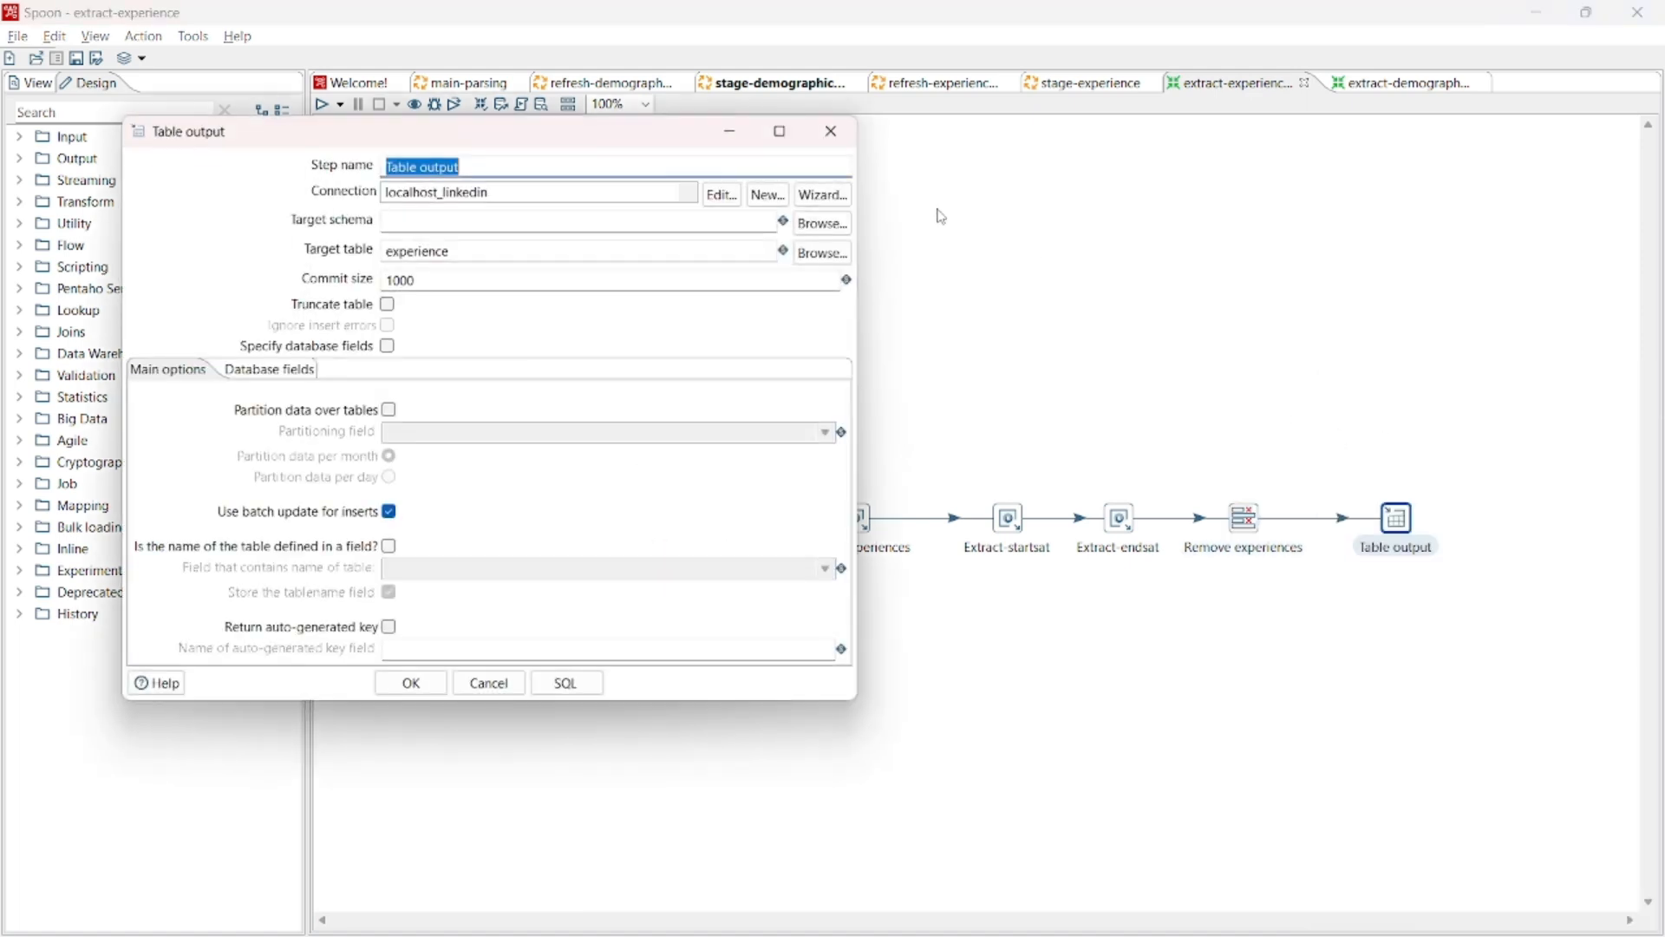
click(829, 132)
- Switch to SQLyog to examine the CREATE TABLE definition of the experience table, and return to Spoon
key(alt+Tab)
key(alt+Tab)
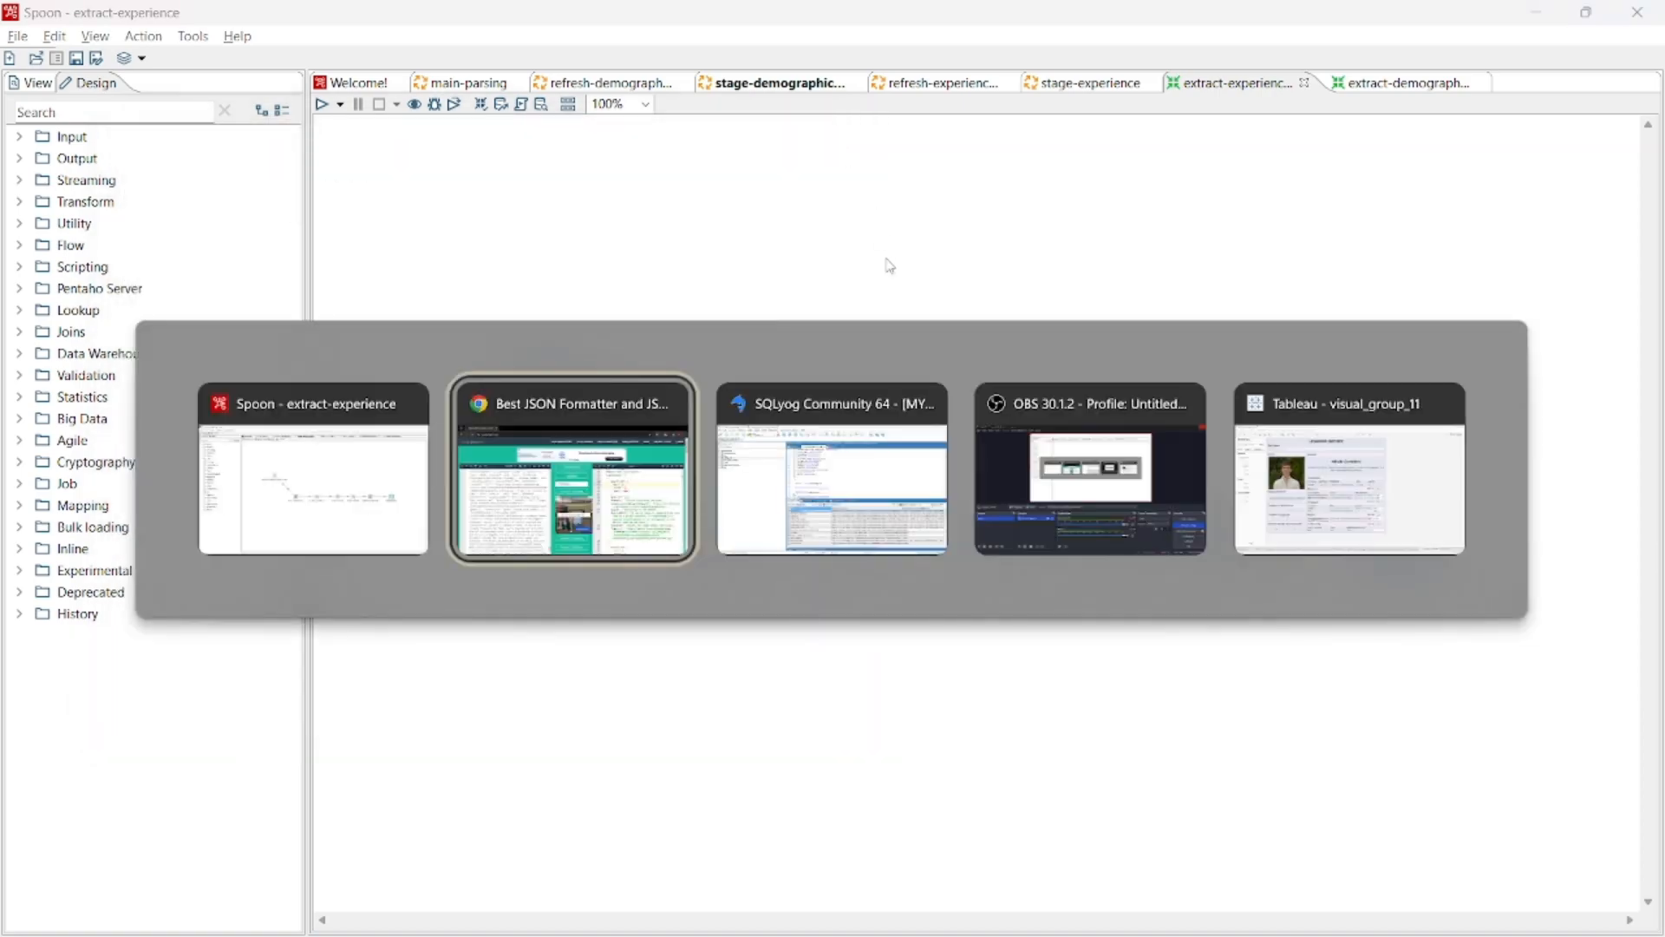
scroll(720, 431, down, 1)
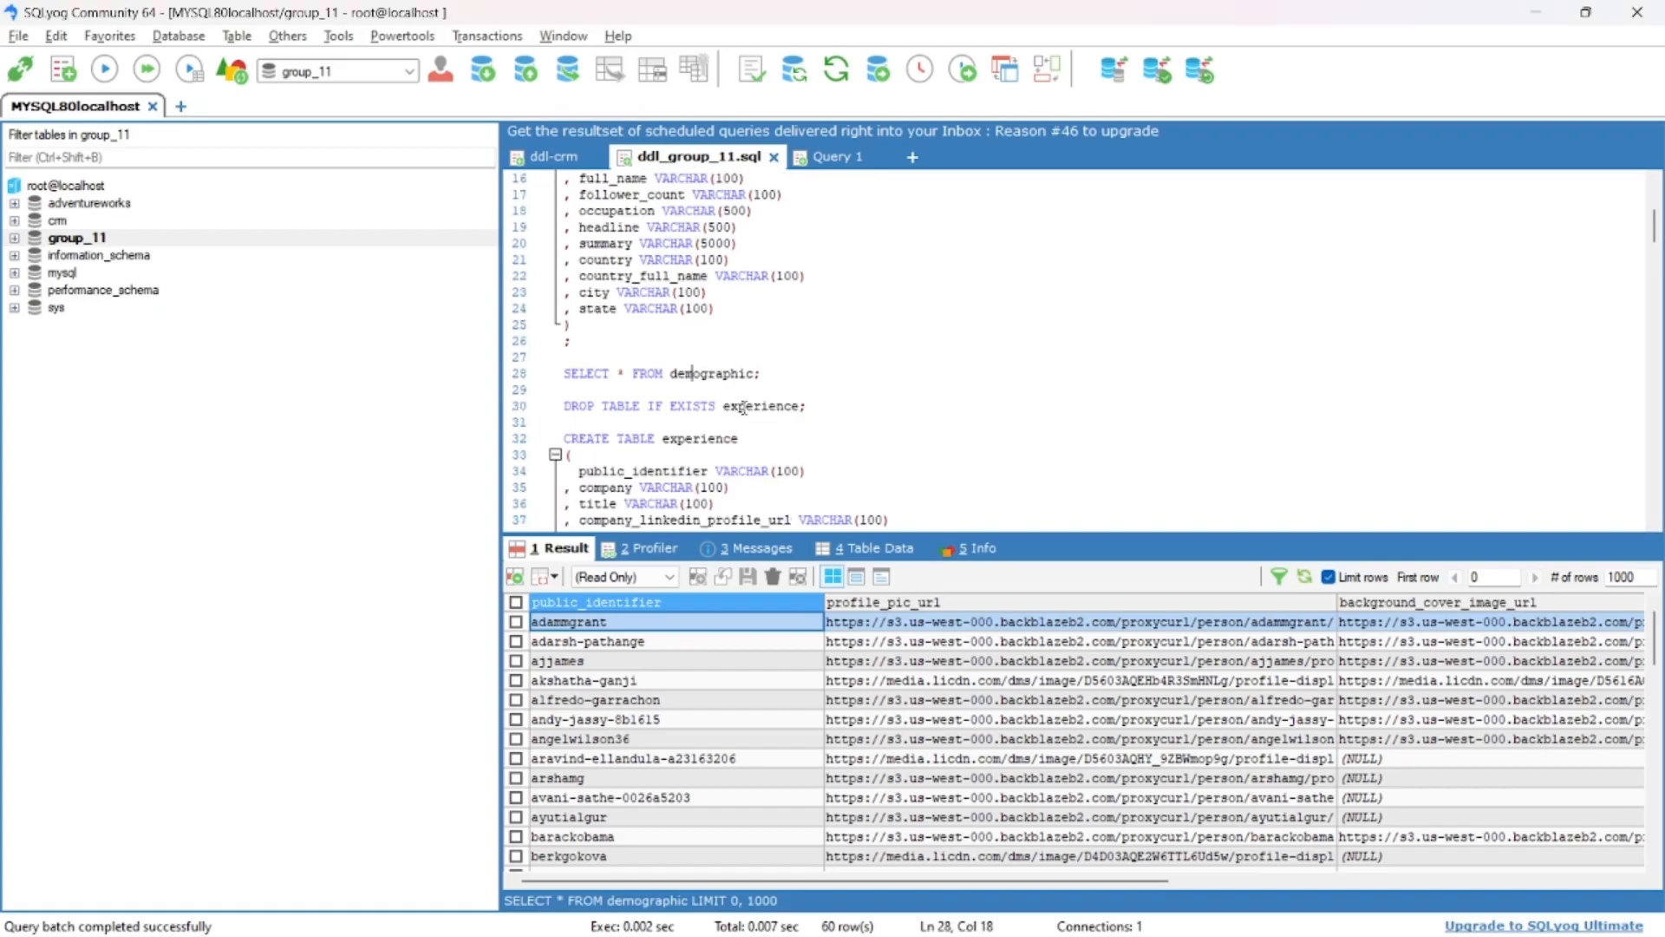
scroll(710, 469, down, 1)
key(alt+Tab)
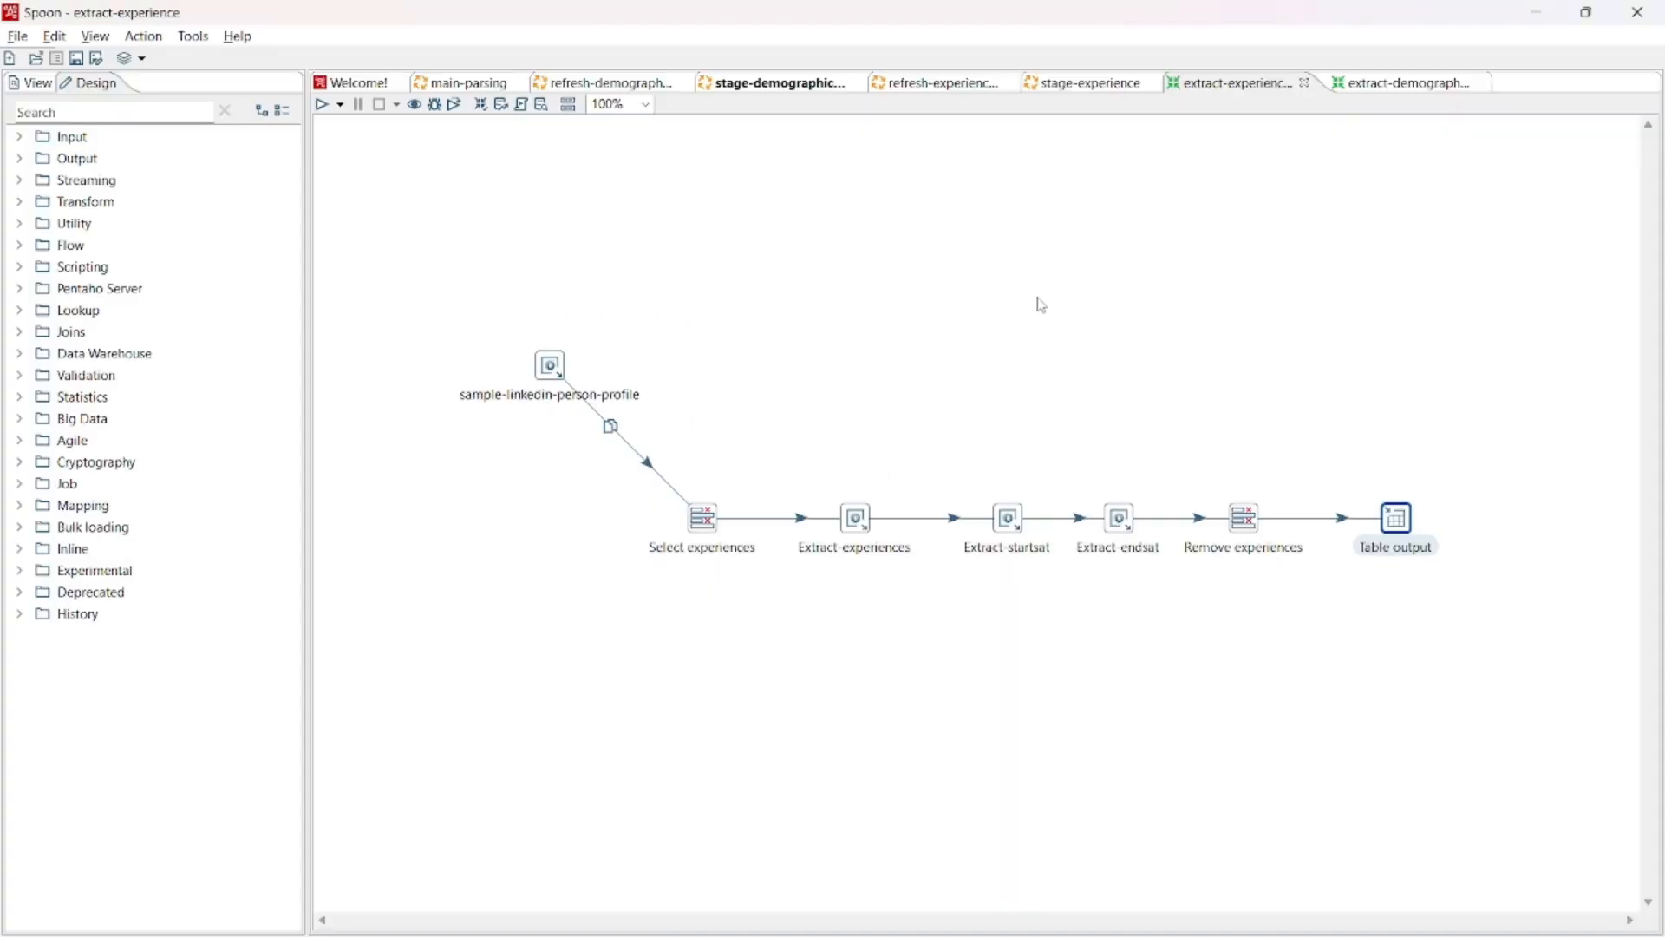
- Run the refresh-experience job with the Pentaho local run configuration
click(477, 84)
click(953, 82)
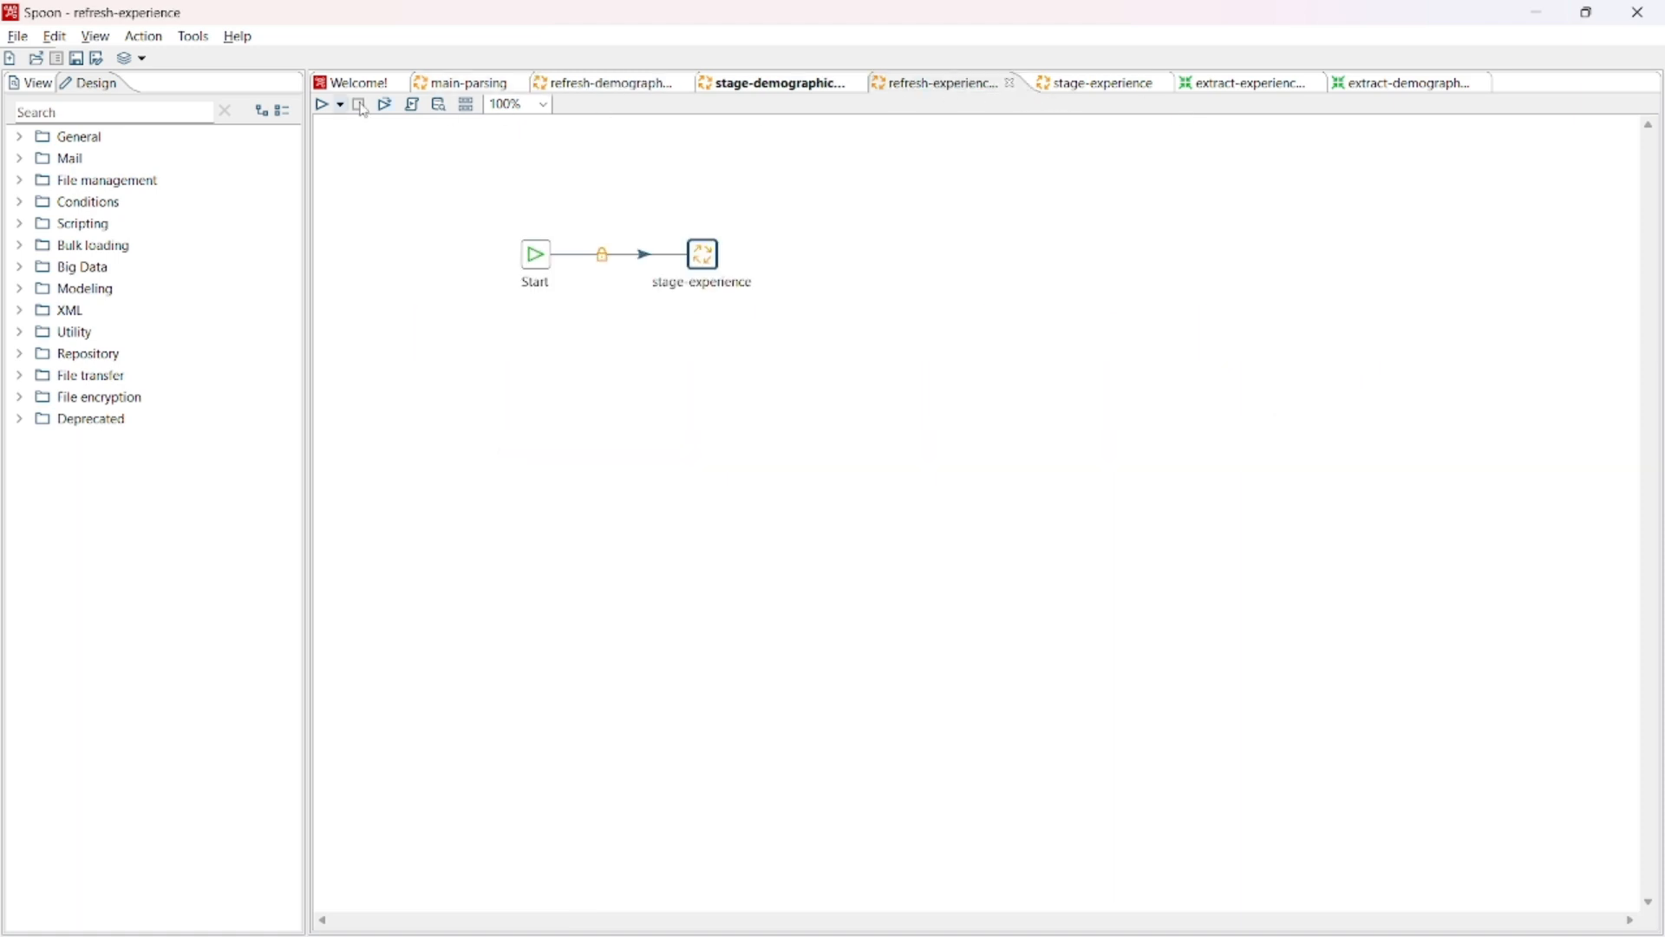
click(324, 105)
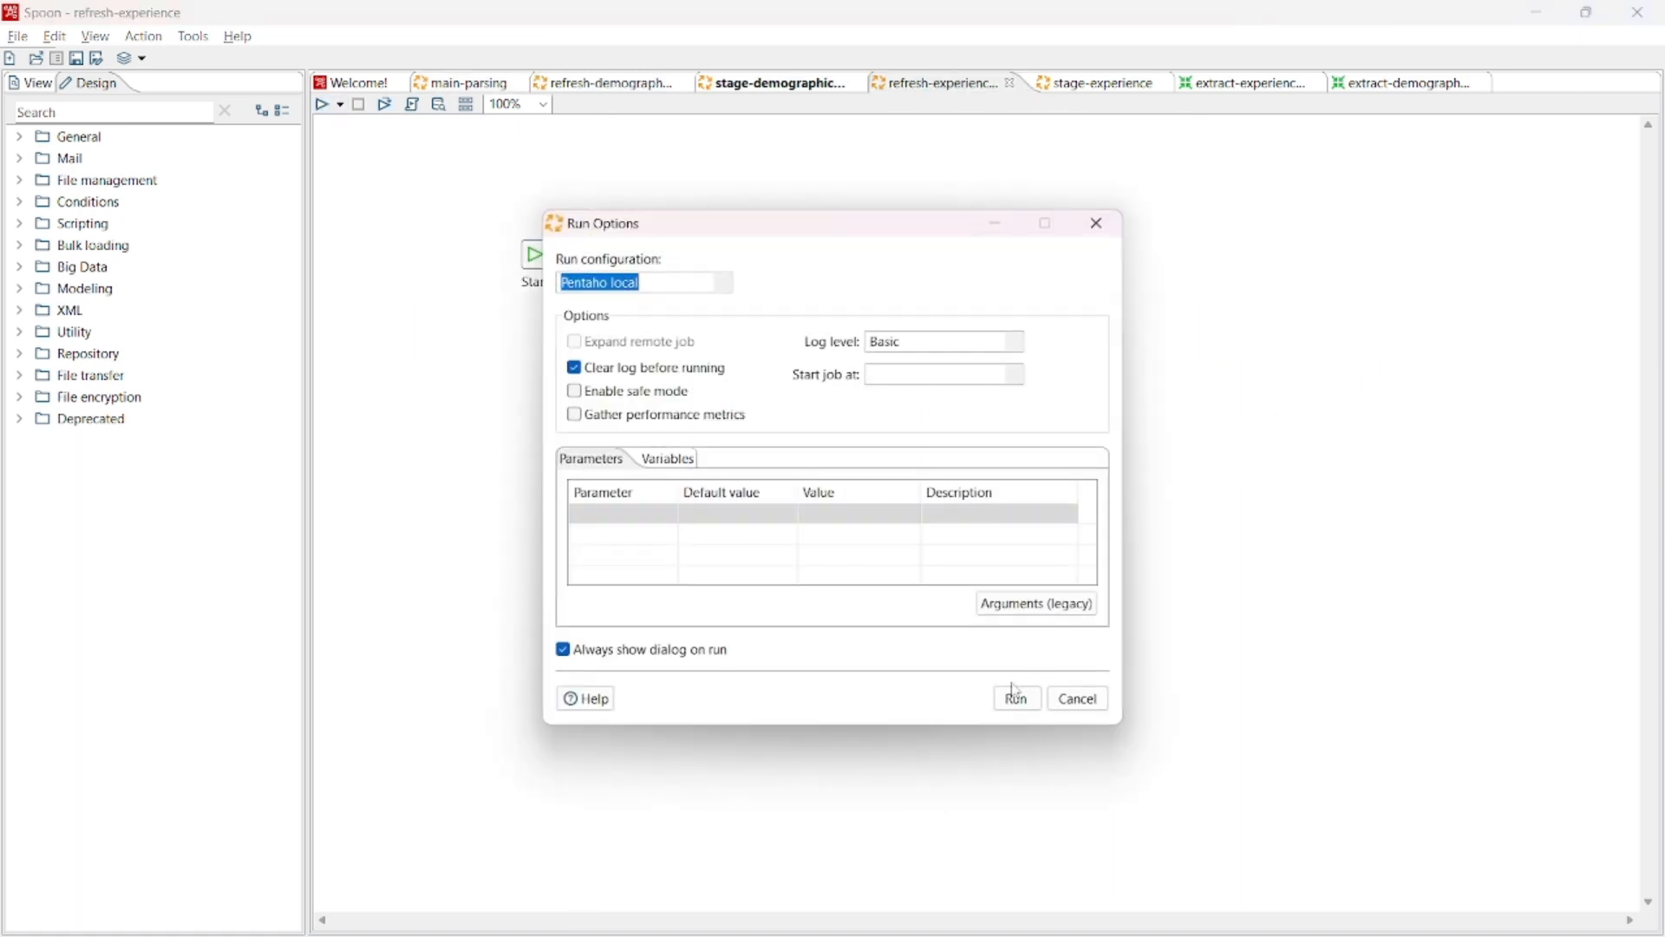
click(1016, 694)
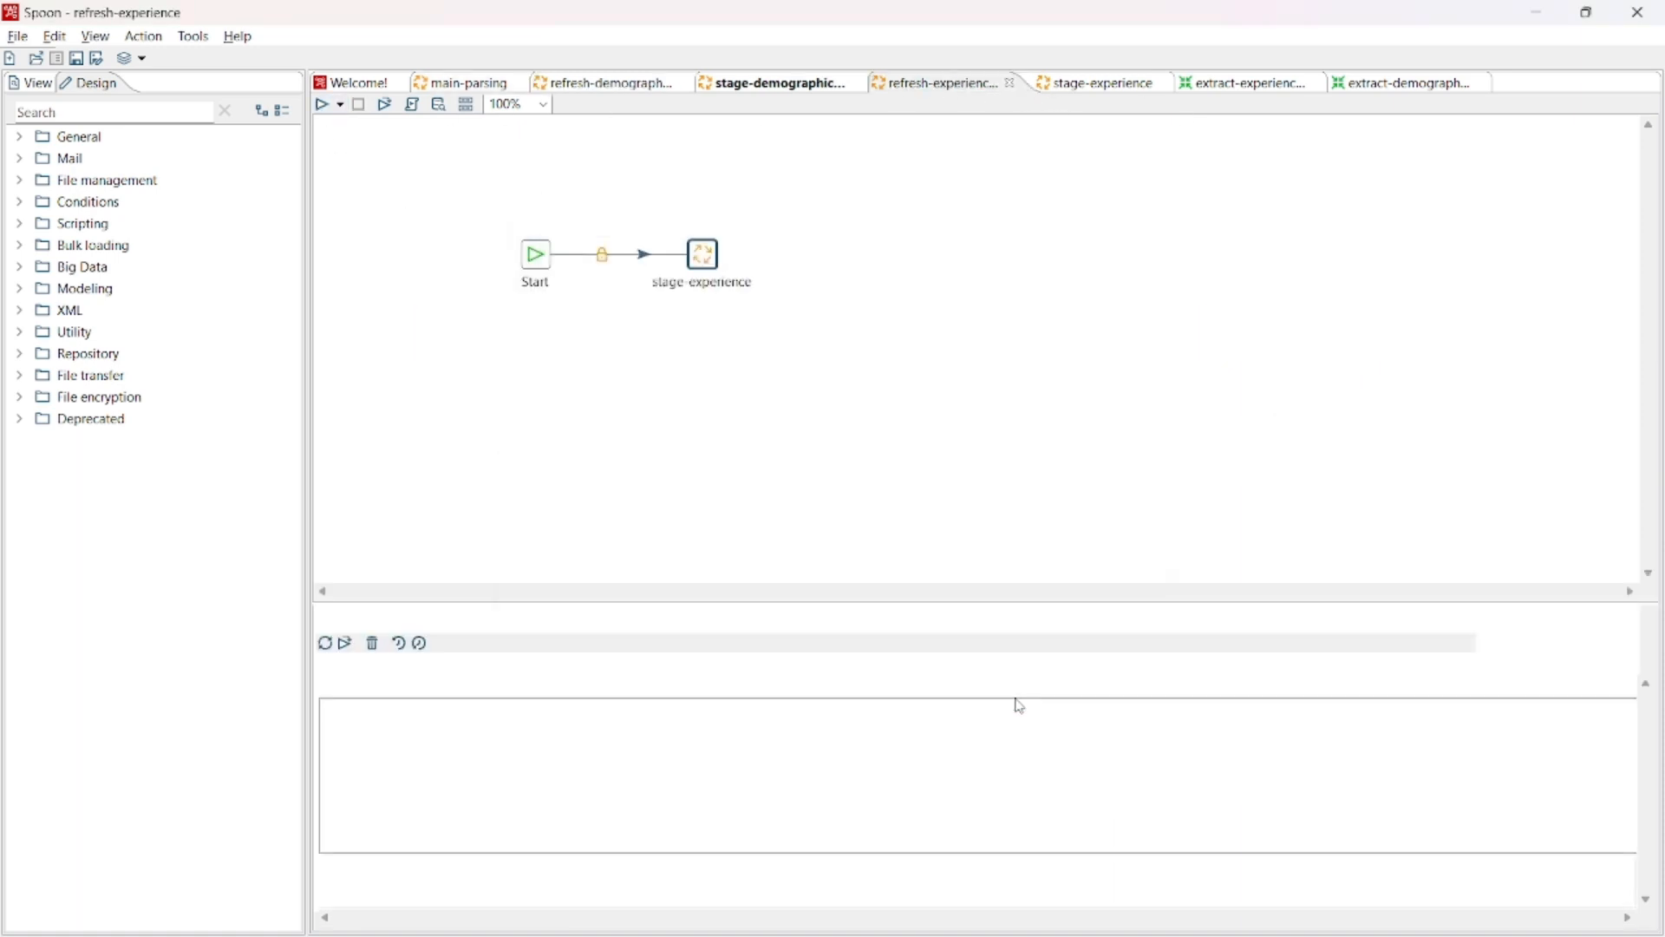
- Switch to SQLyog, query all rows of the experience table and inspect the start and end date columns
key(alt+Tab)
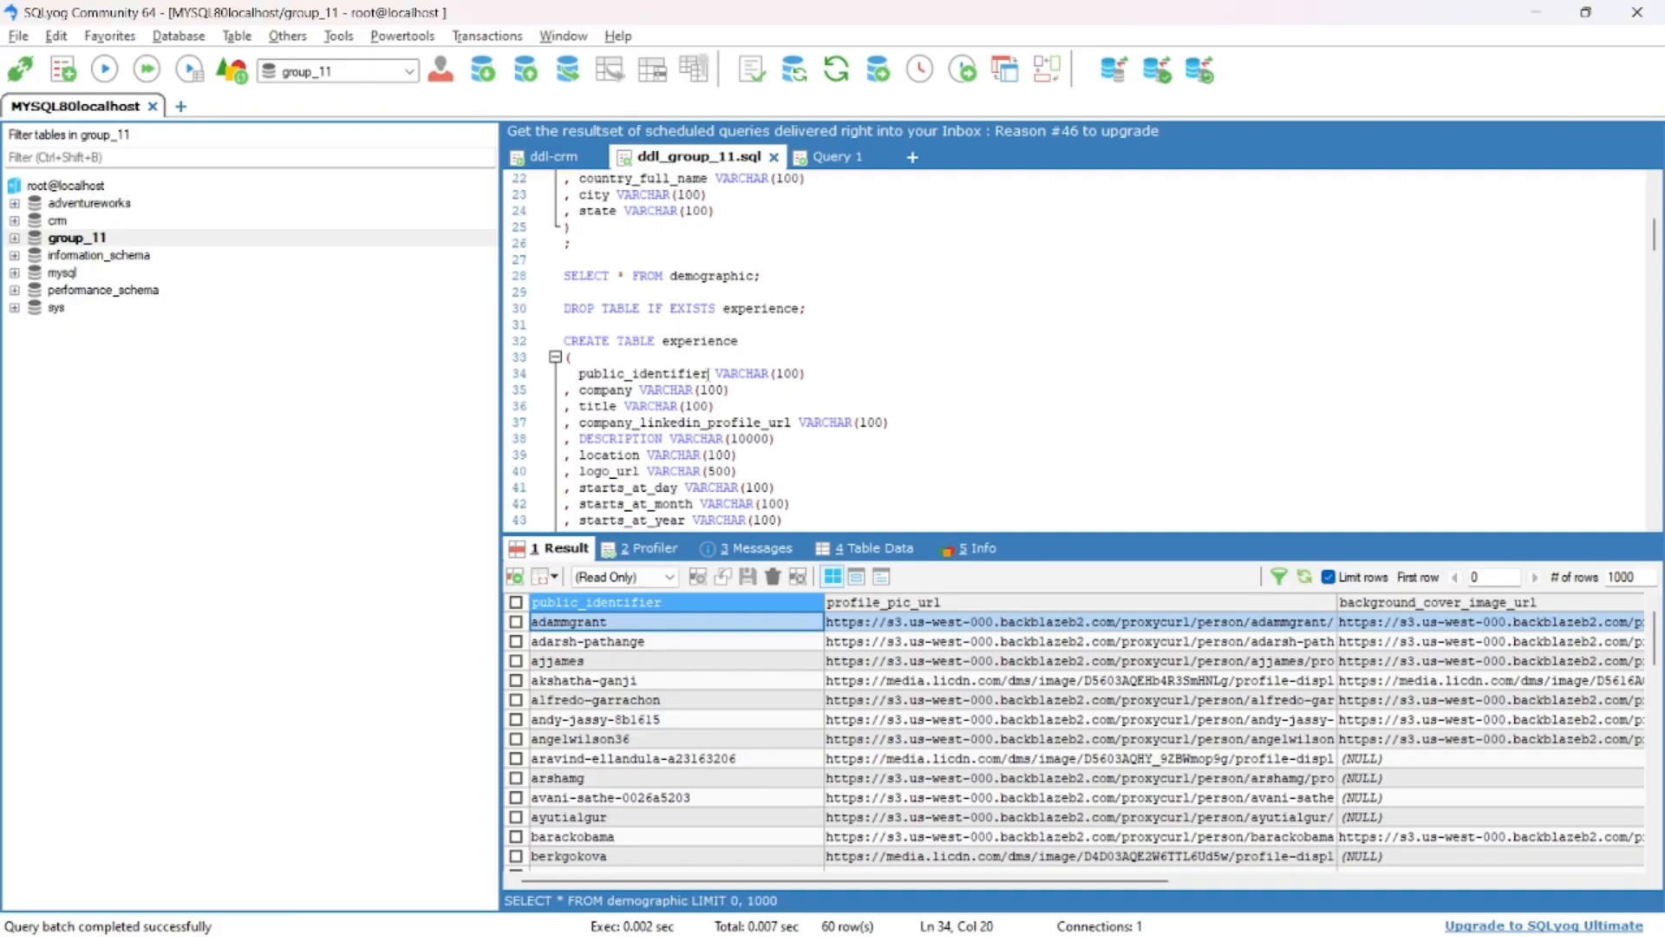
key(F9)
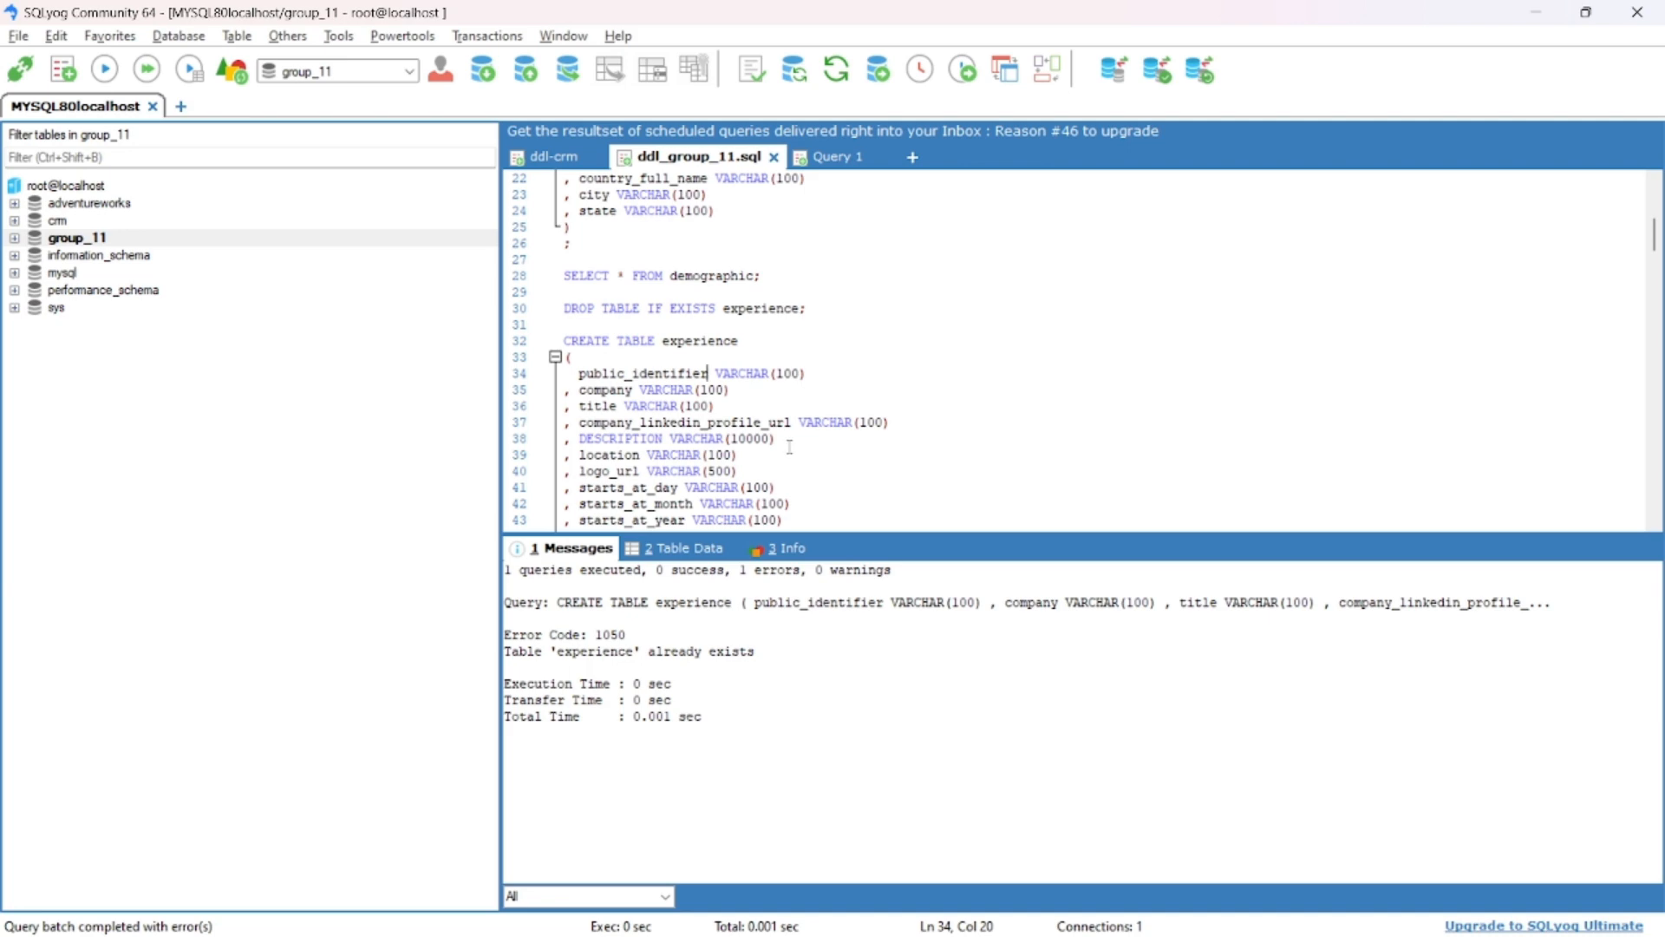
scroll(790, 446, down, 3)
click(694, 487)
key(F9)
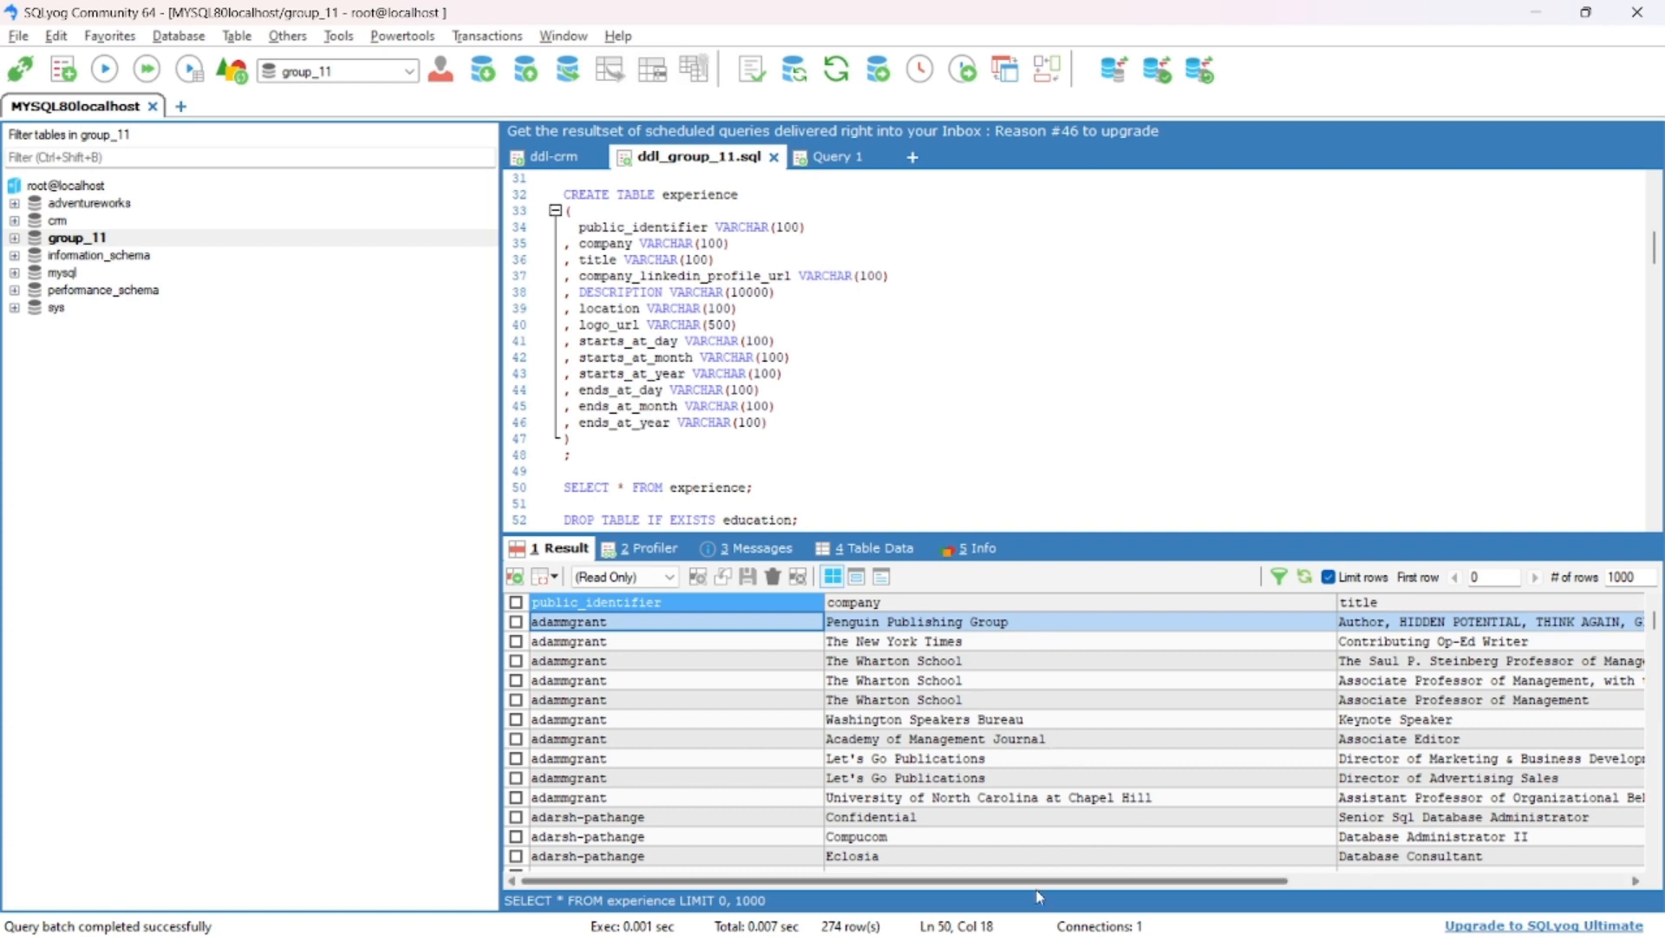
drag(1040, 893, 1435, 905)
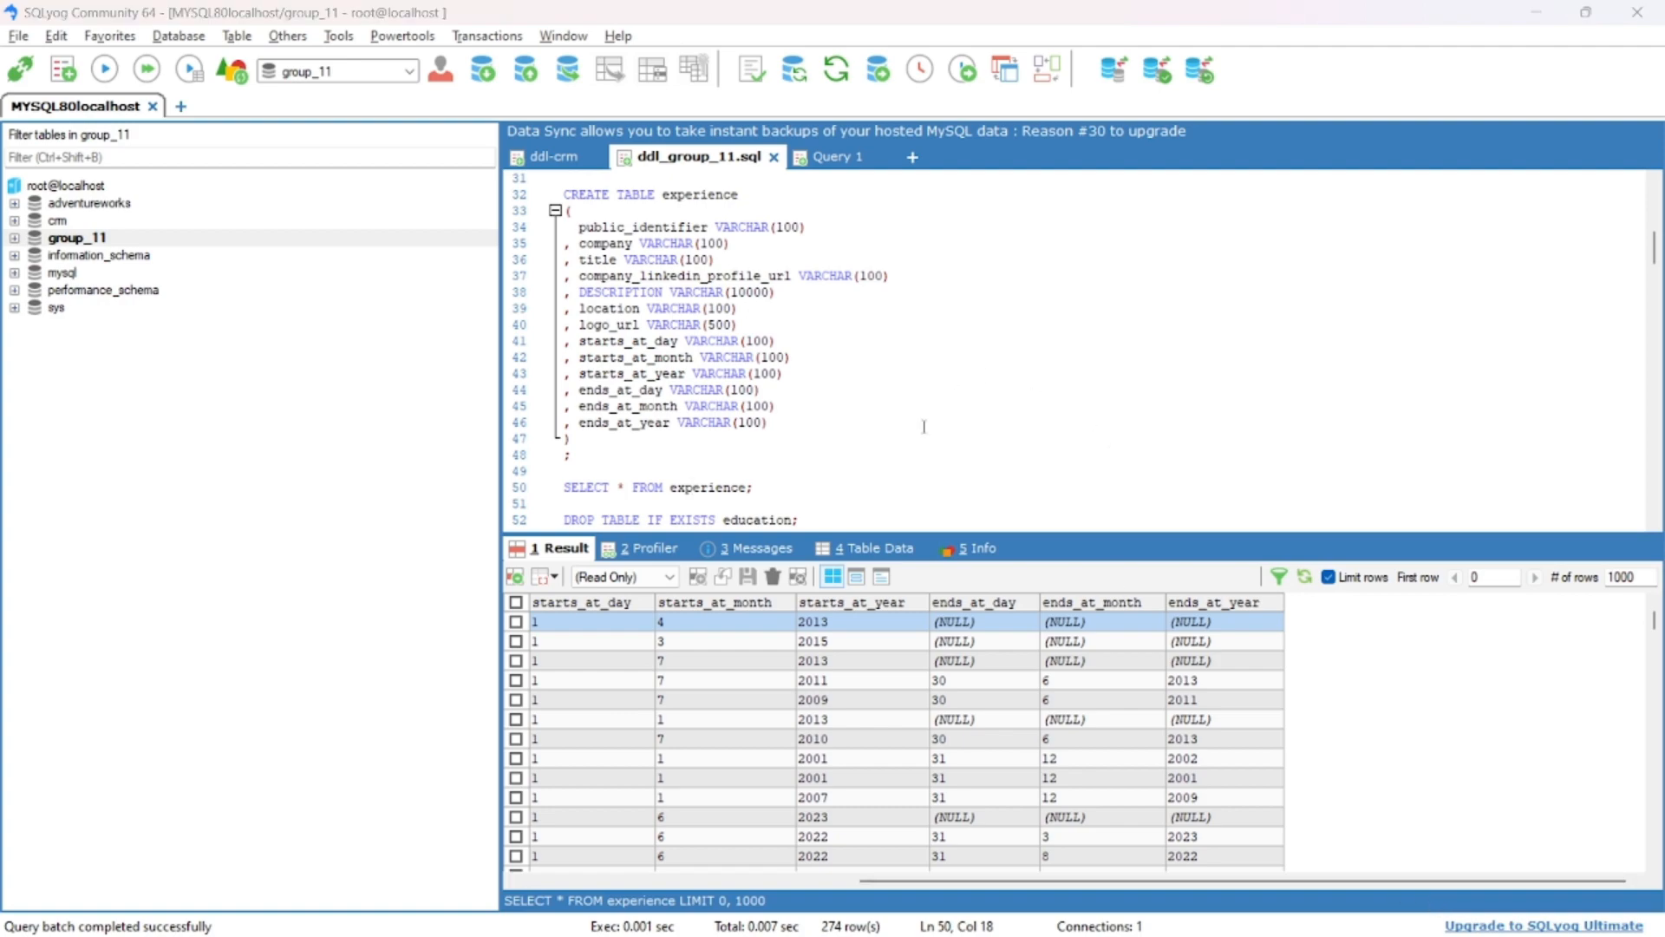
- Return to Spoon and close the stage-demographic job without saving its changes
key(alt+Tab)
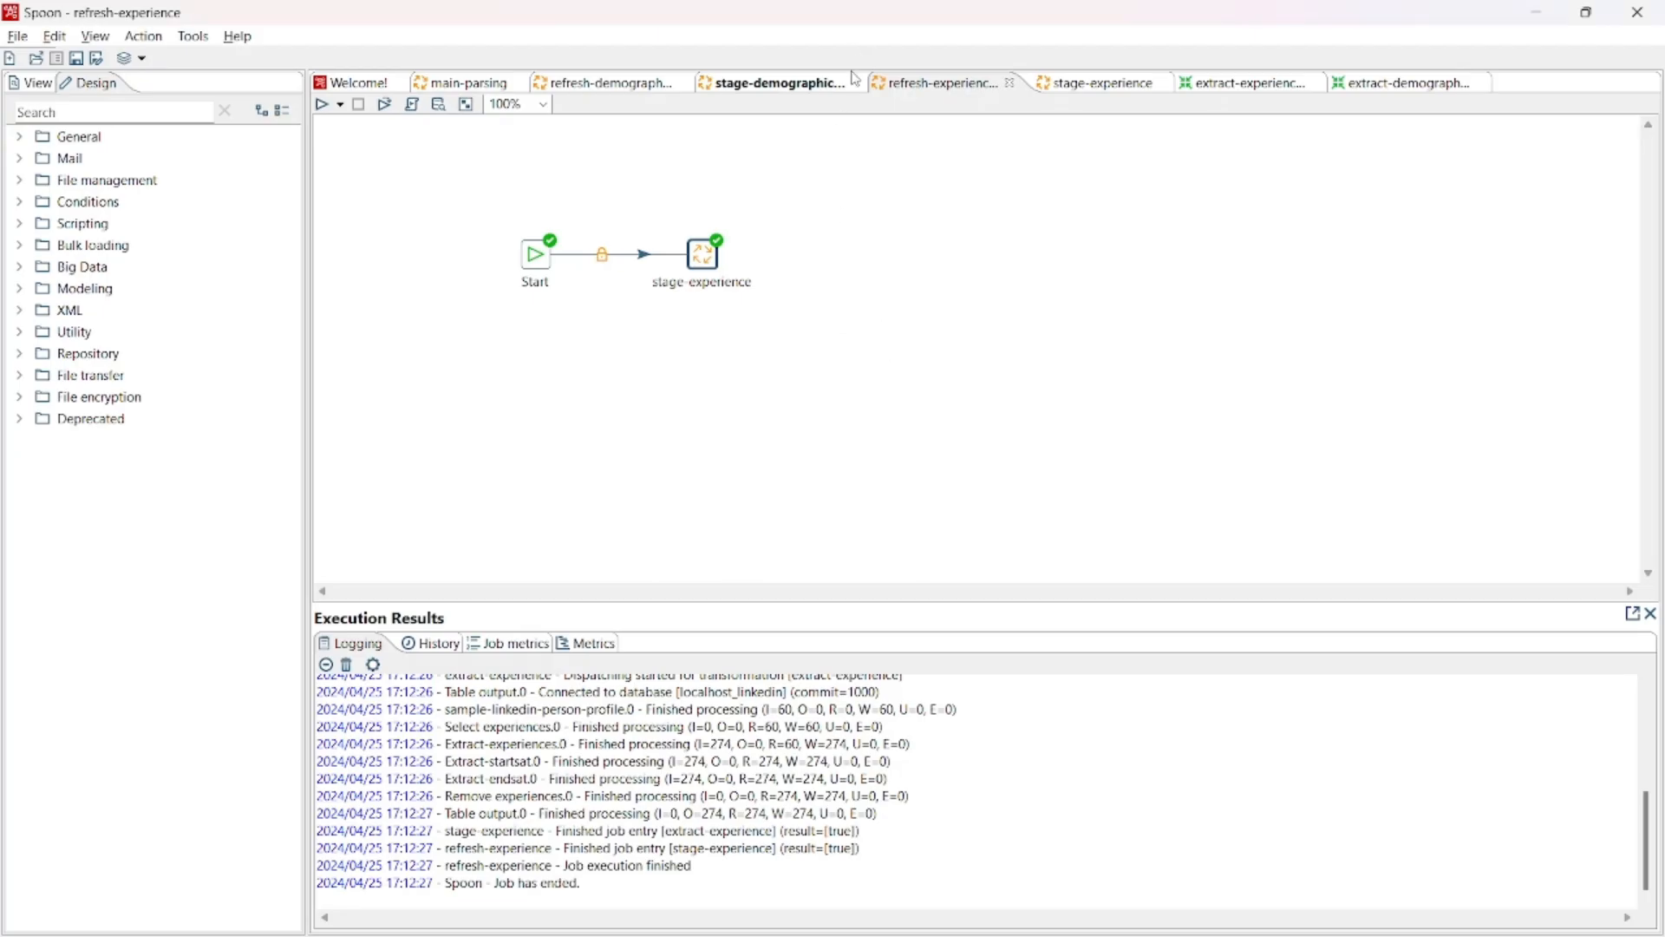
click(855, 82)
click(860, 84)
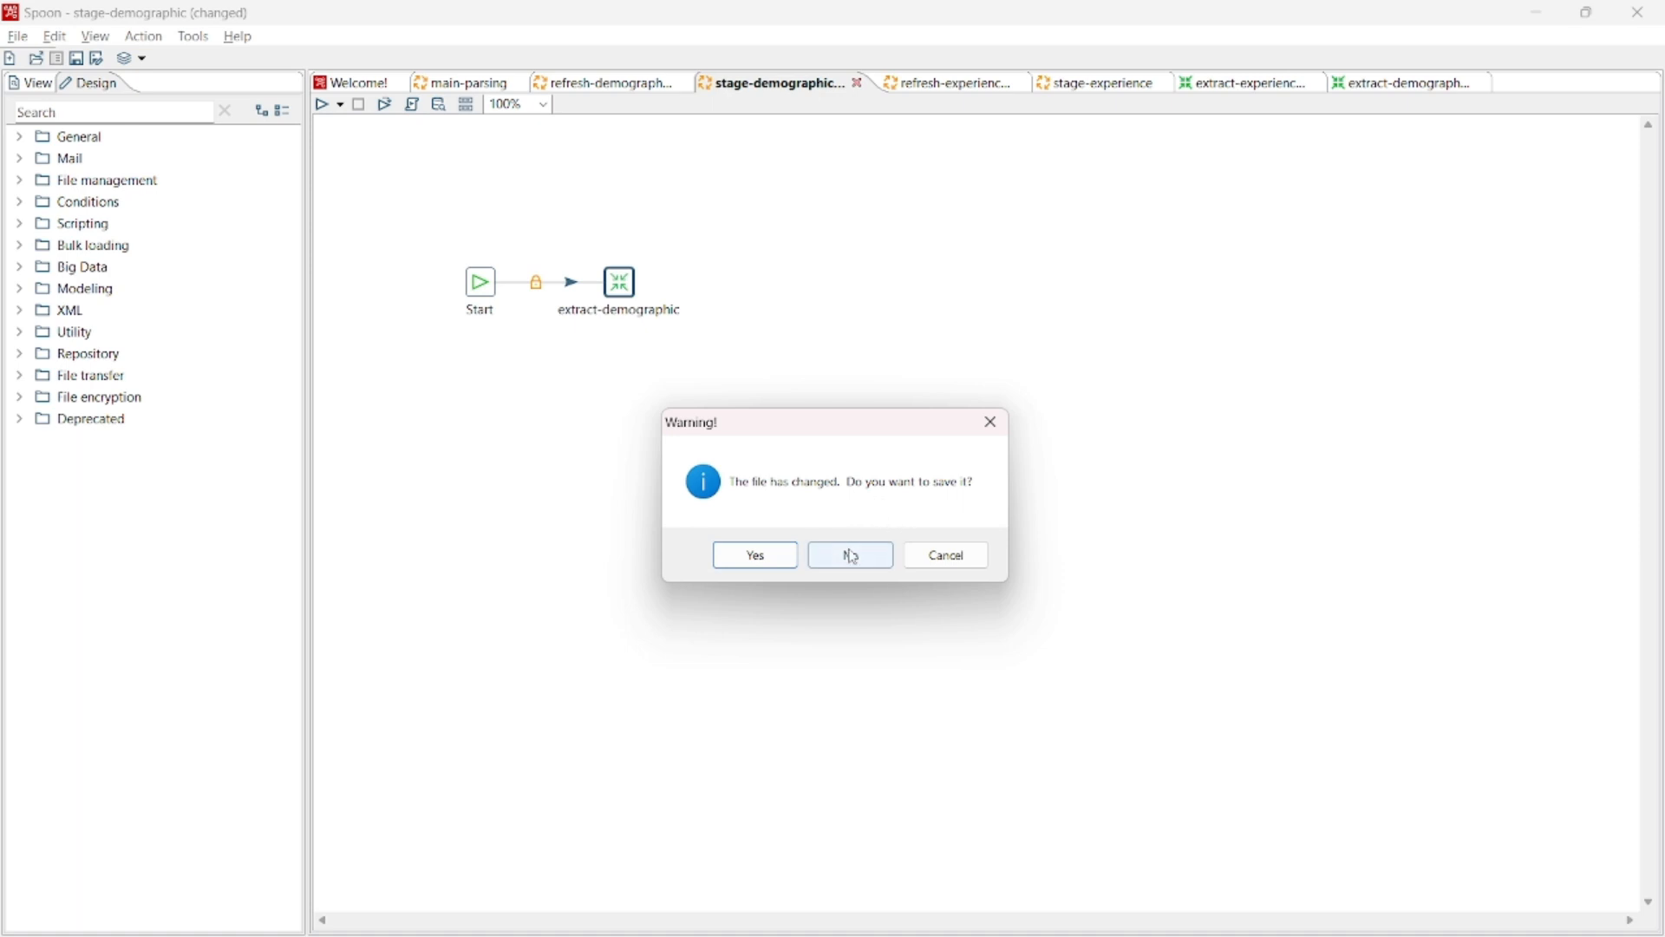
click(880, 560)
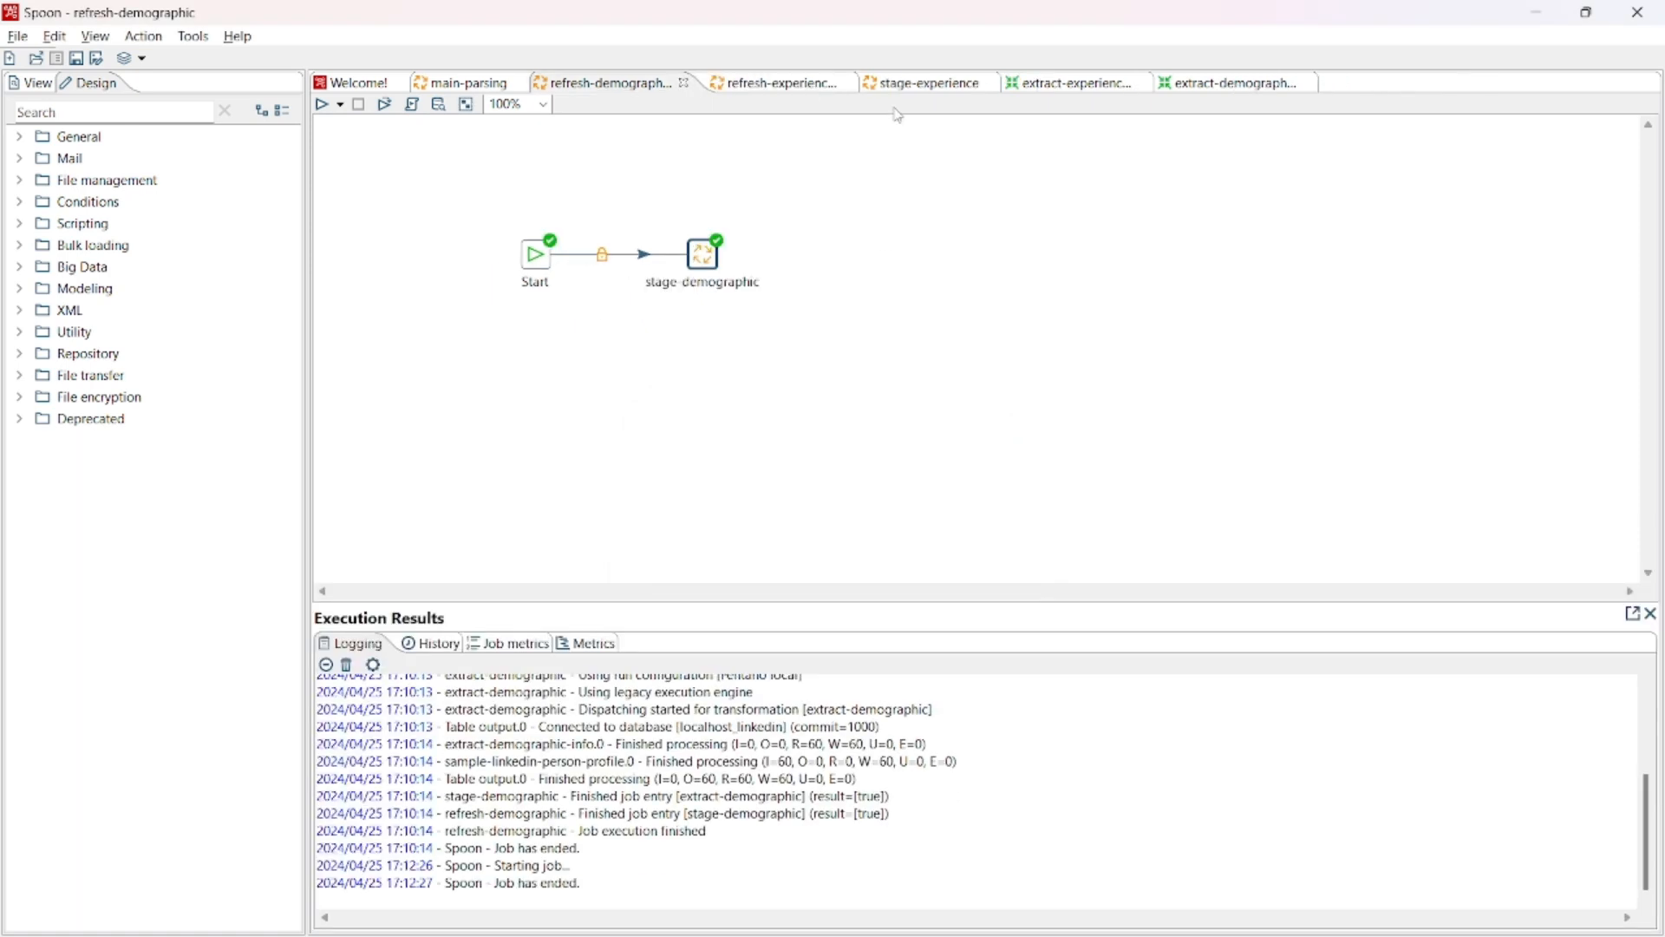
- Run the main-parsing job with the Pentaho local run configuration
click(454, 83)
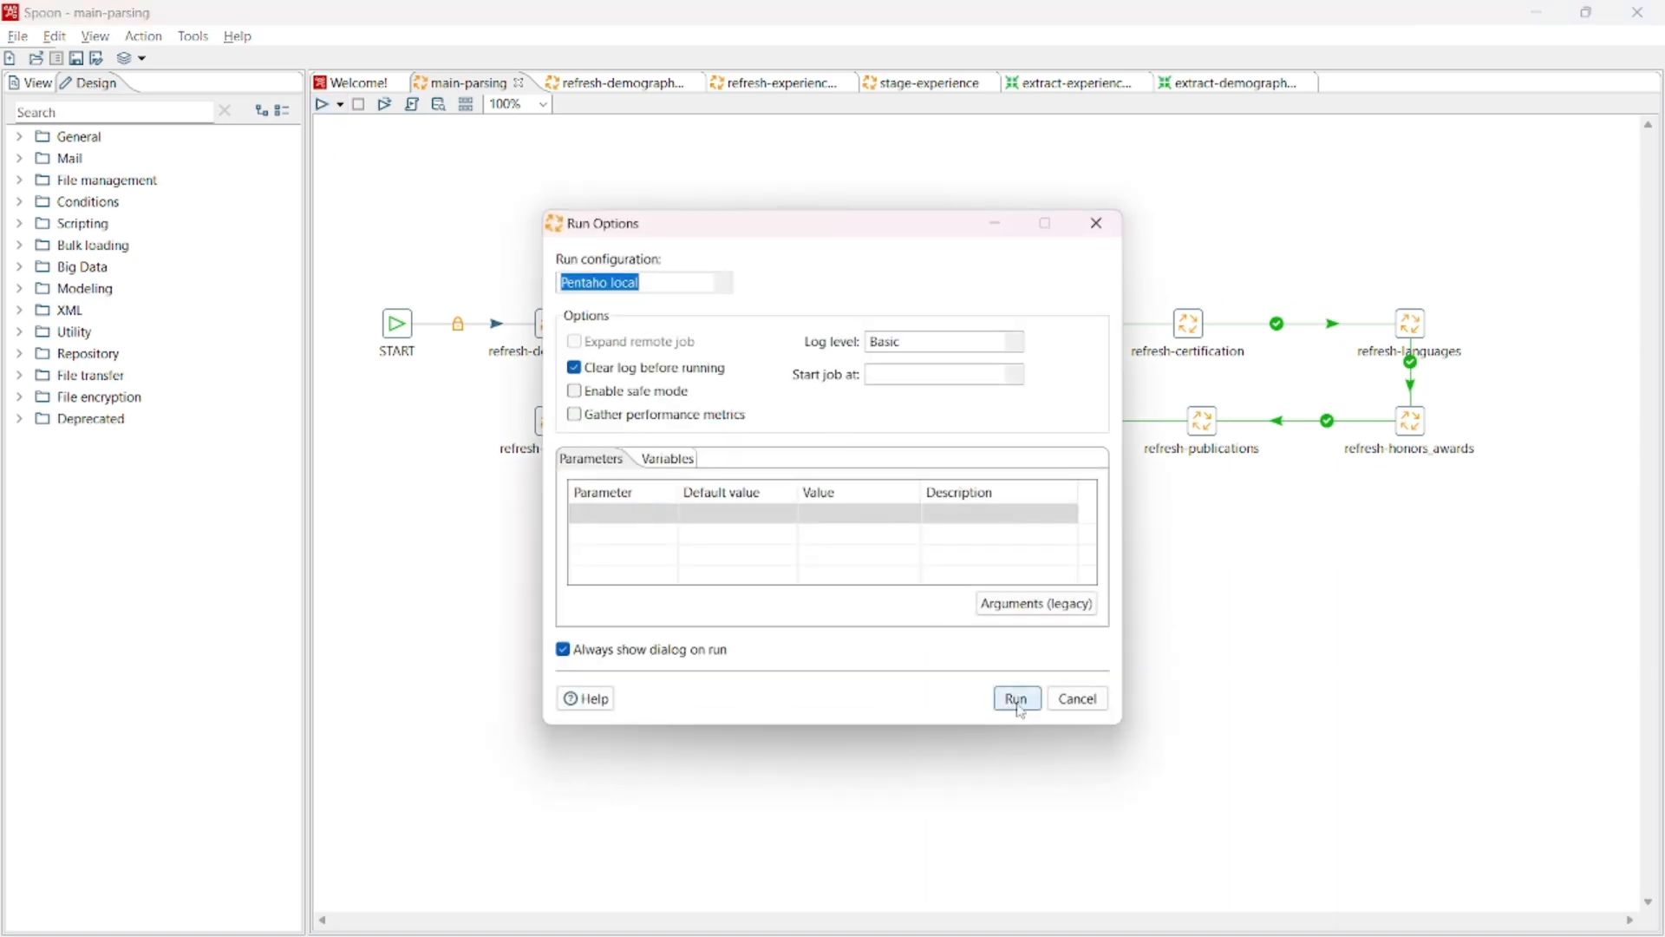
click(1016, 699)
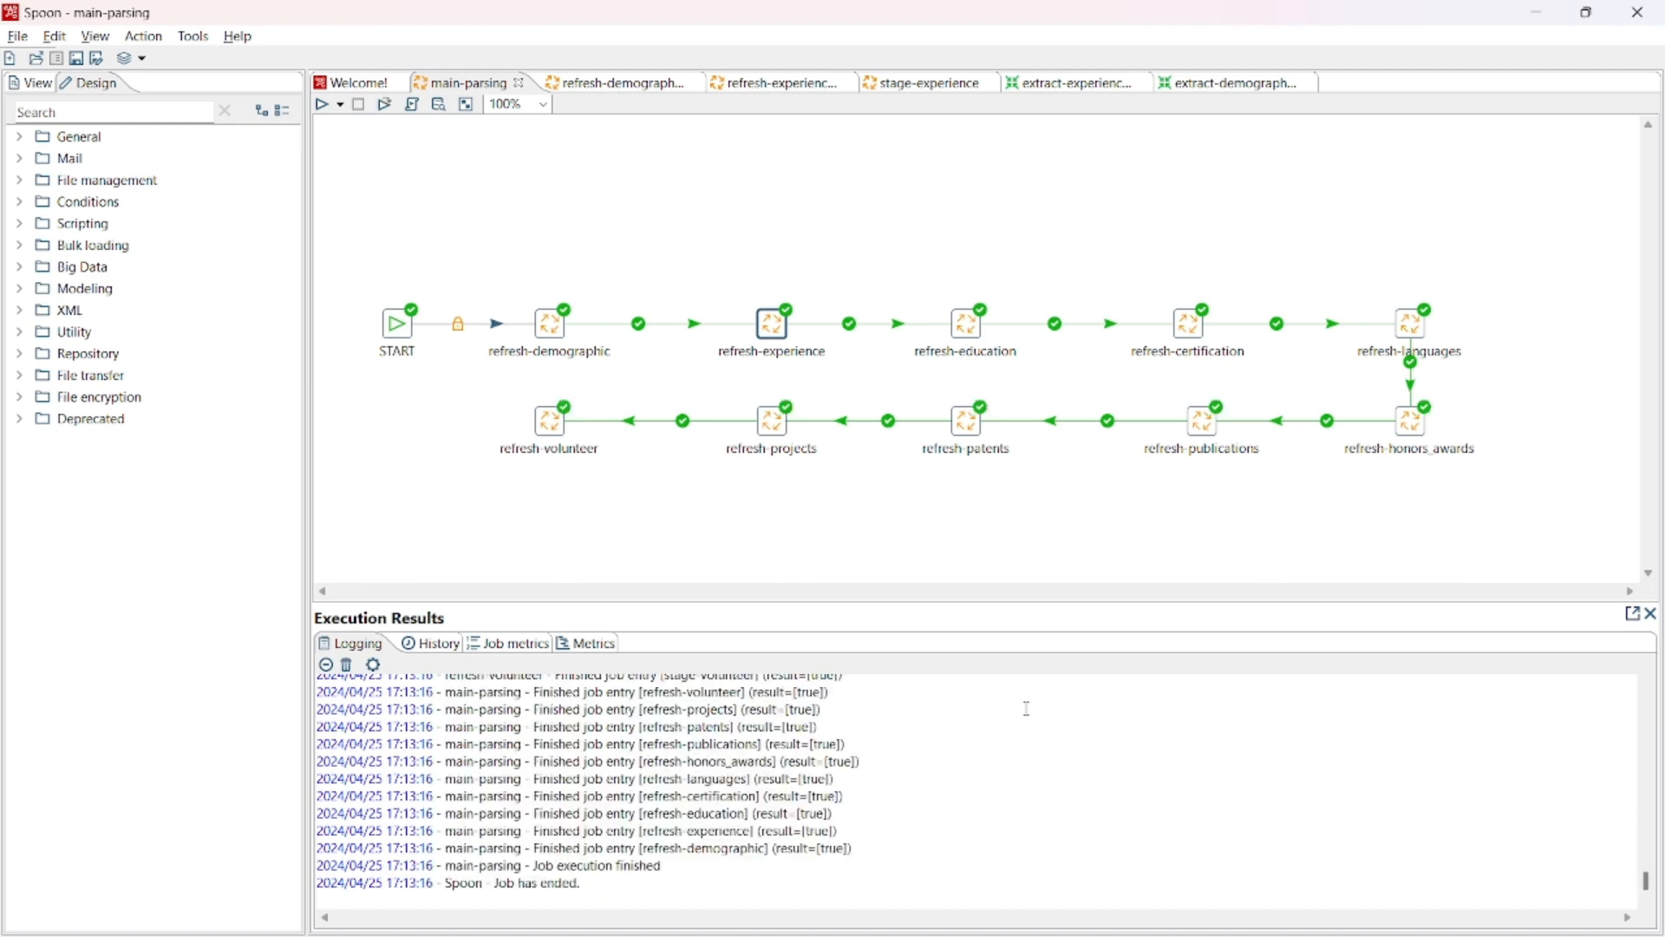
- Switch to SQLyog and query all rows of the demographic table and the experience table
key(alt+Tab)
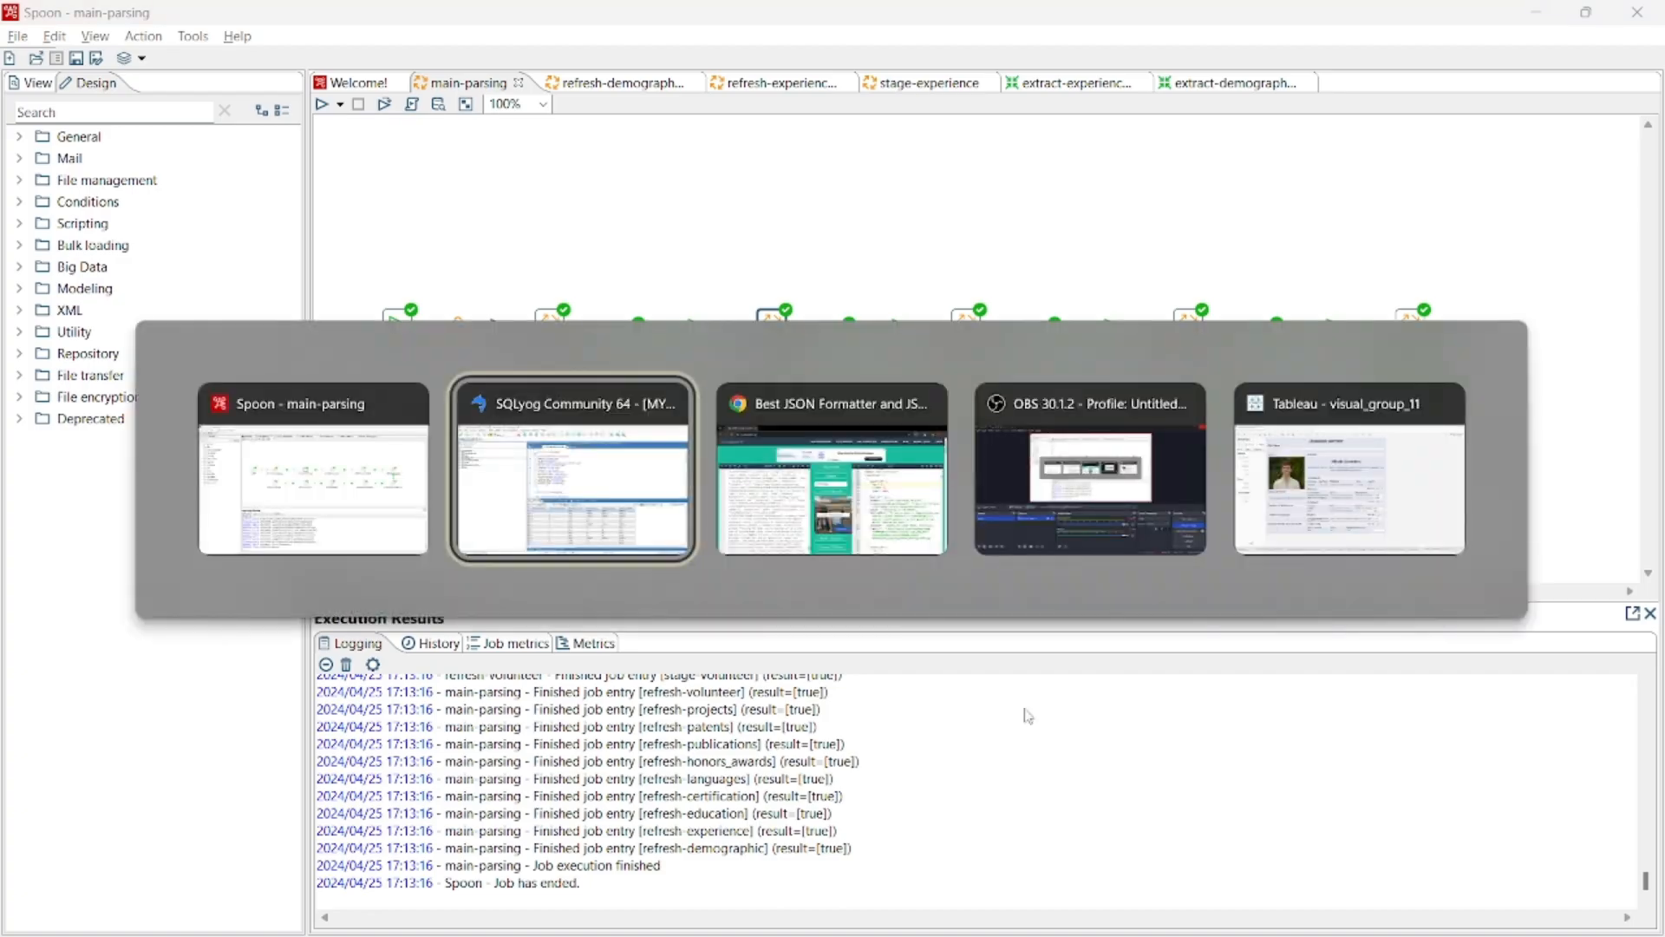
scroll(773, 275, up, 12)
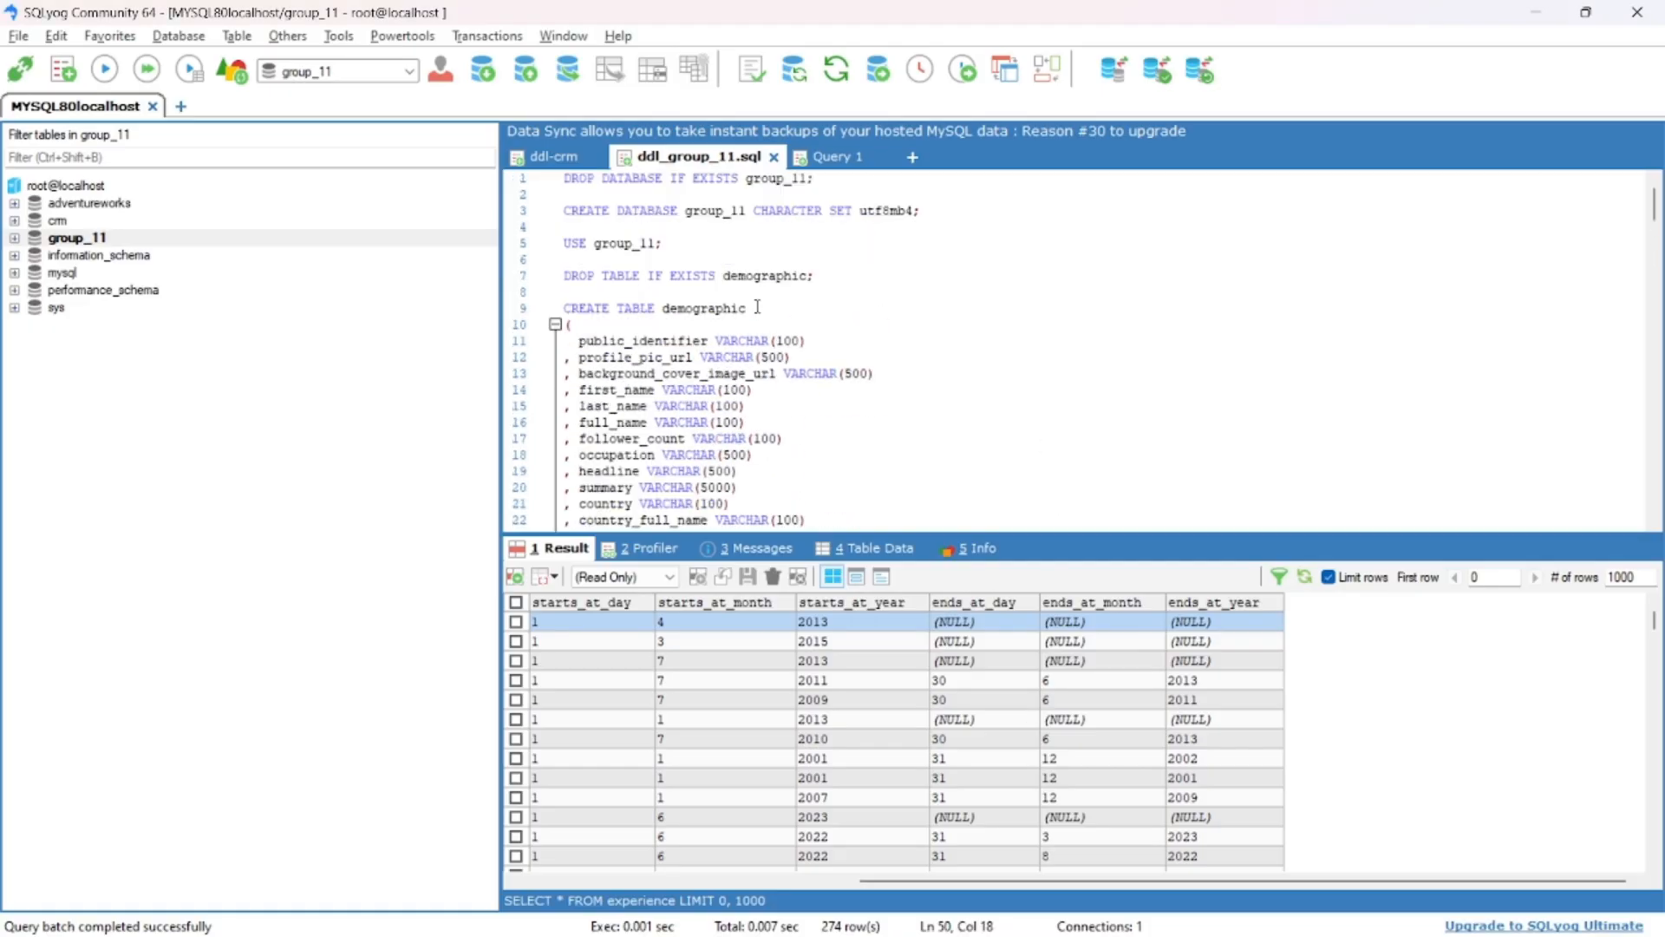
scroll(761, 301, down, 4)
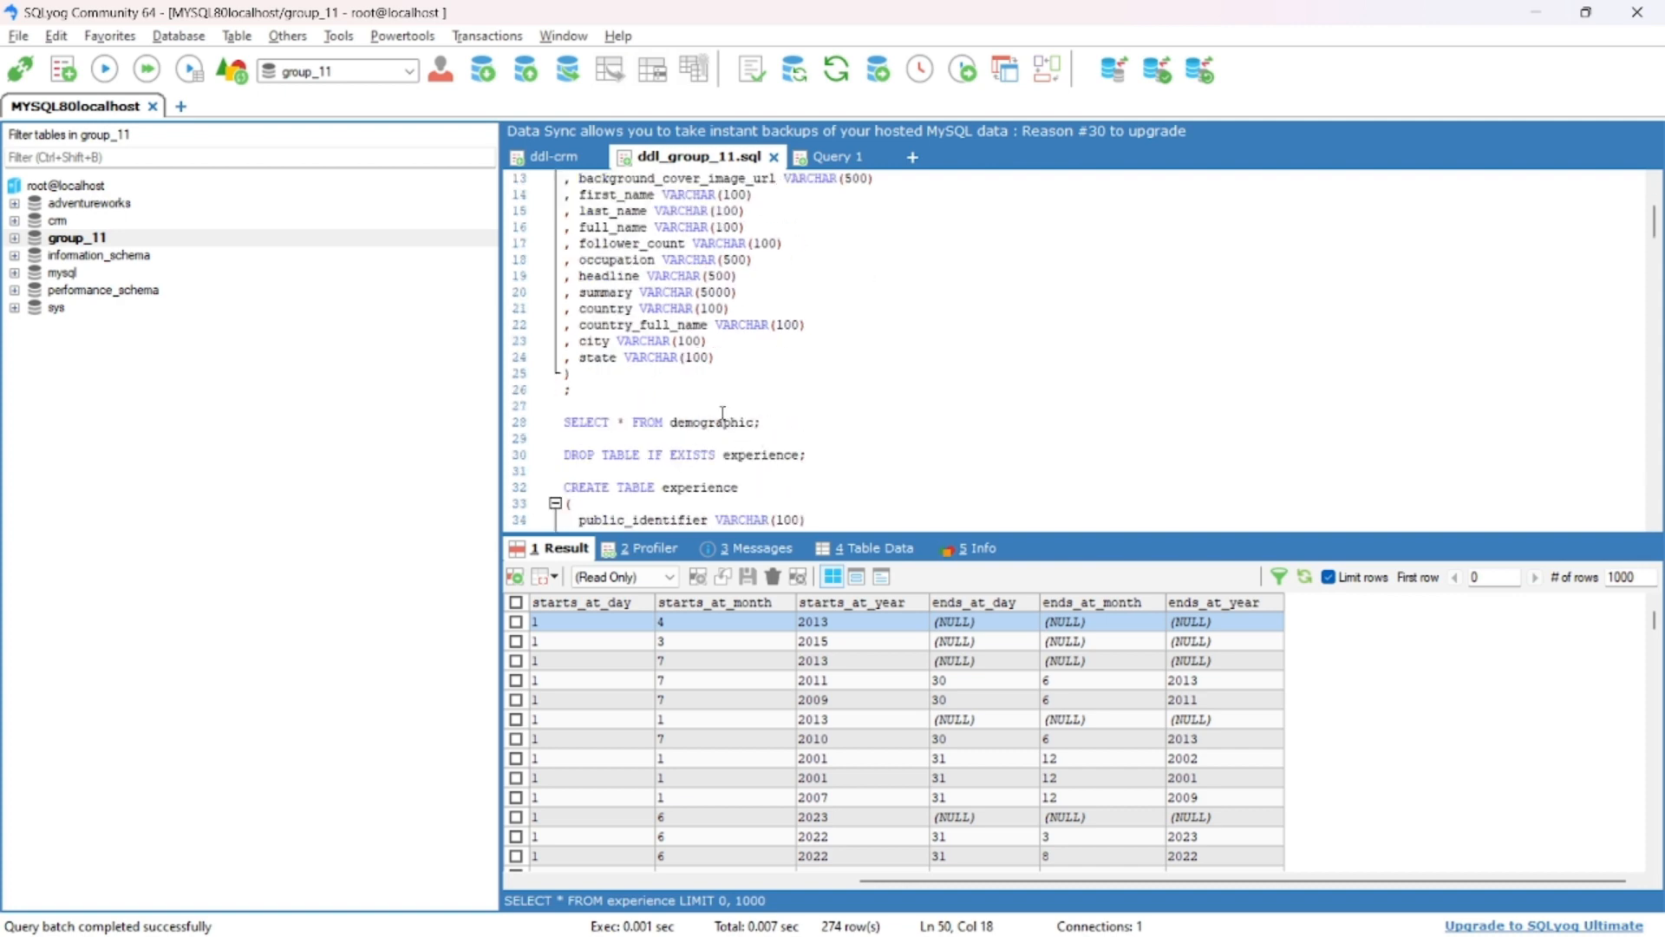
key(F9)
scroll(724, 422, down, 8)
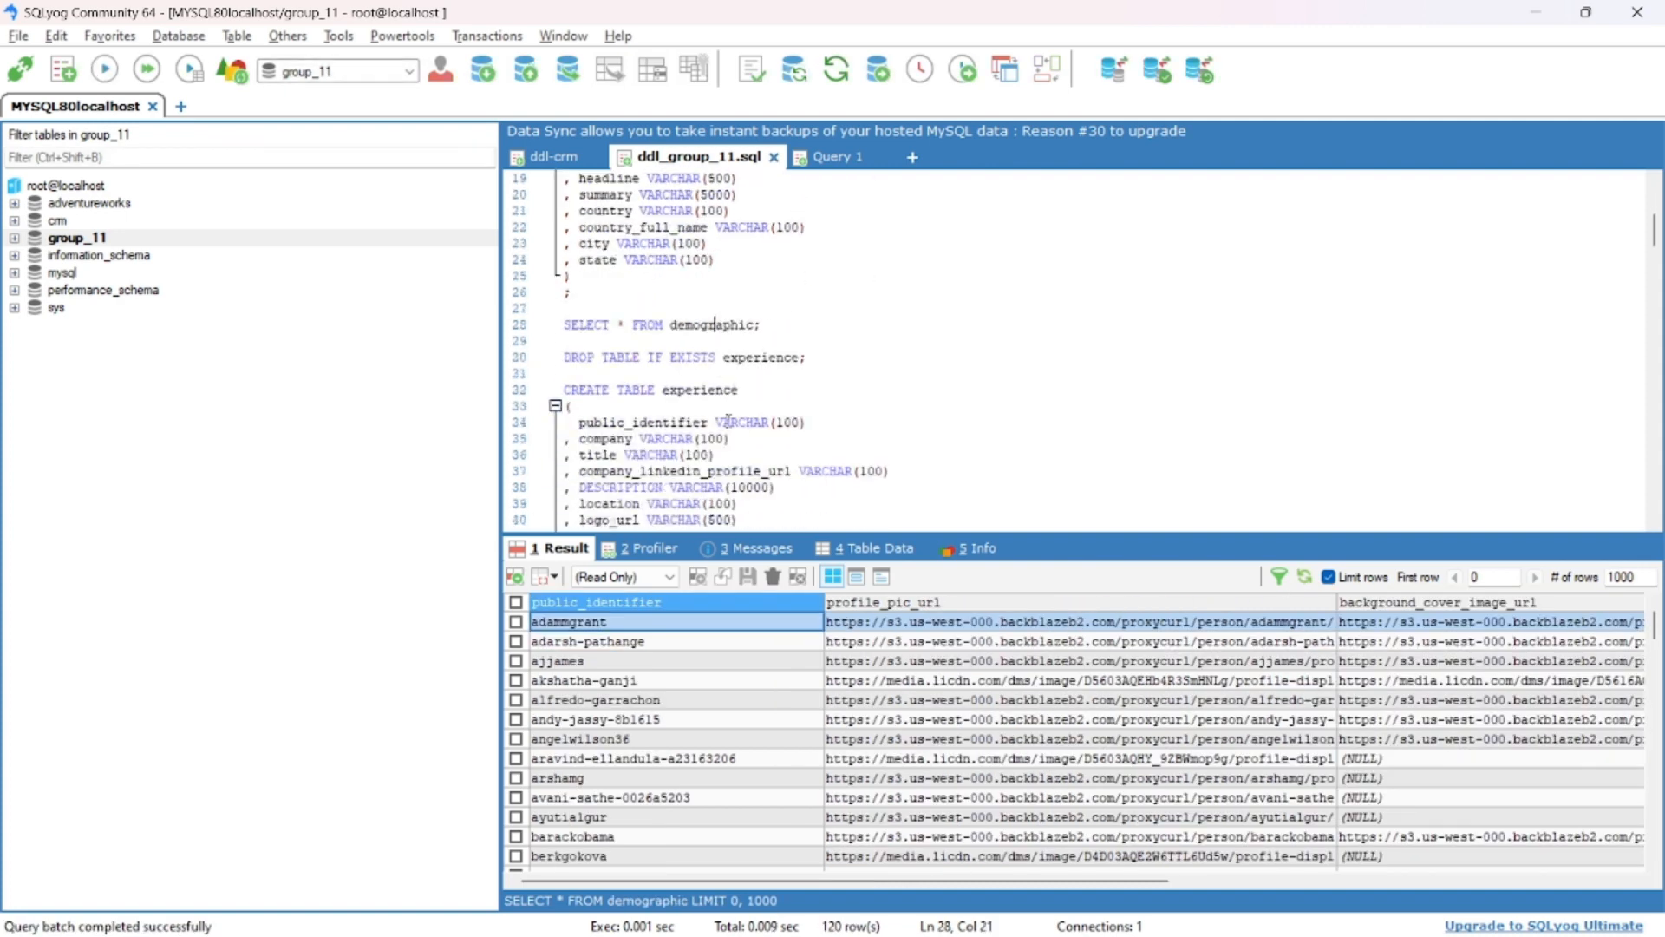
click(724, 392)
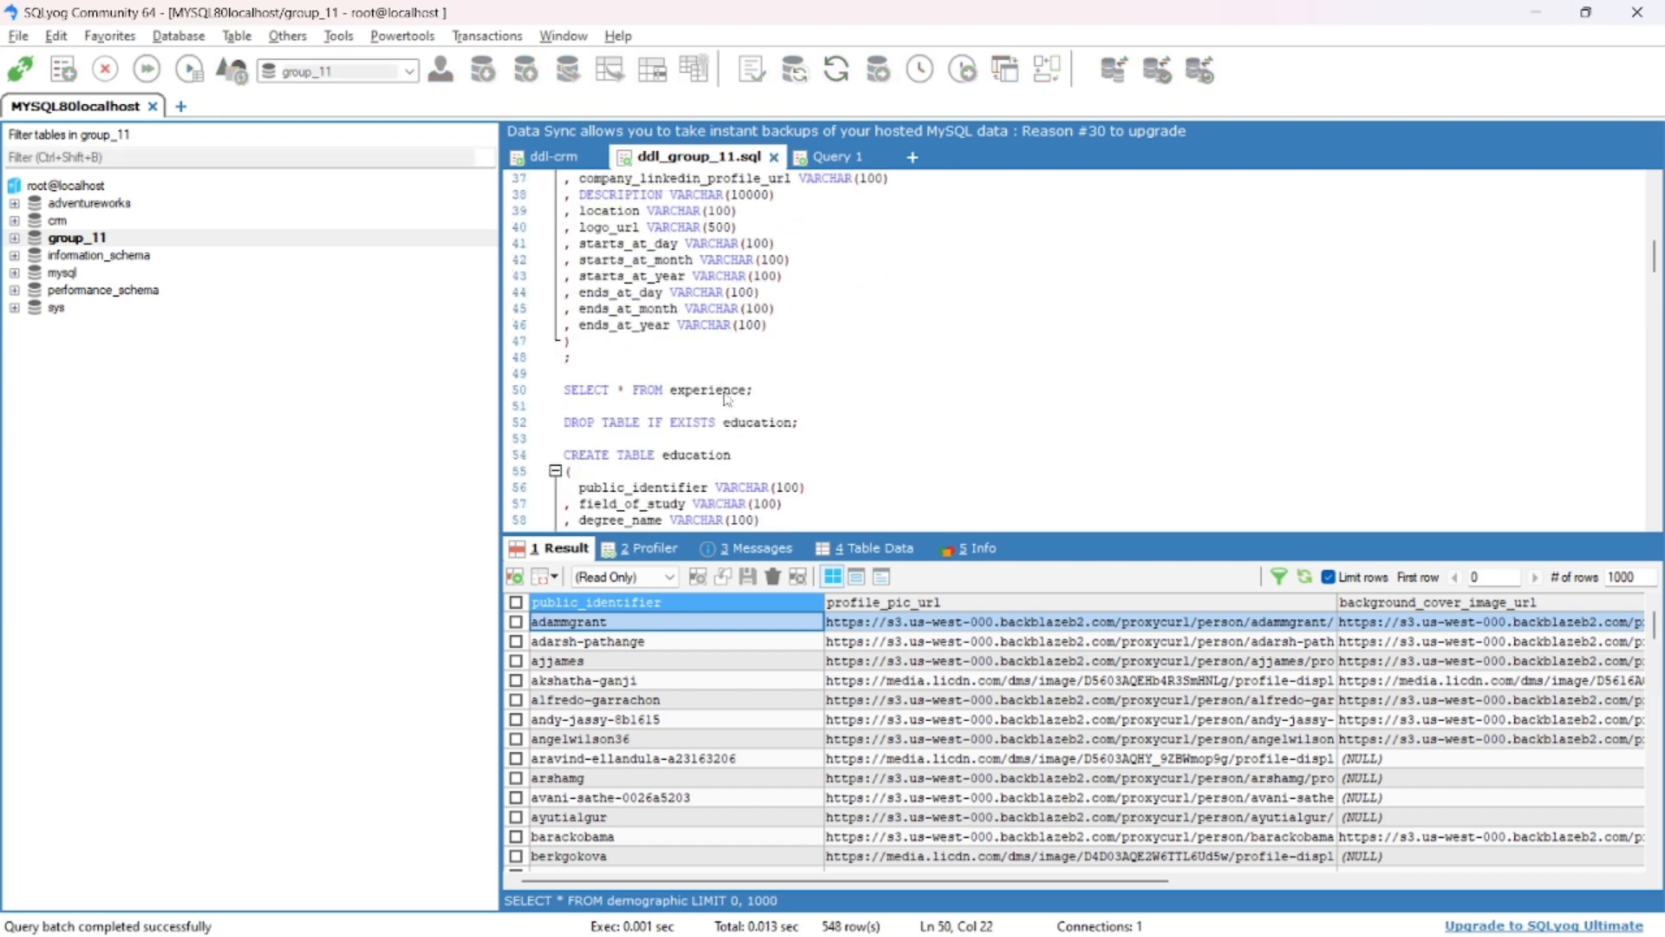
key(F9)
- Query all rows of the education table and the certification table
scroll(722, 395, down, 8)
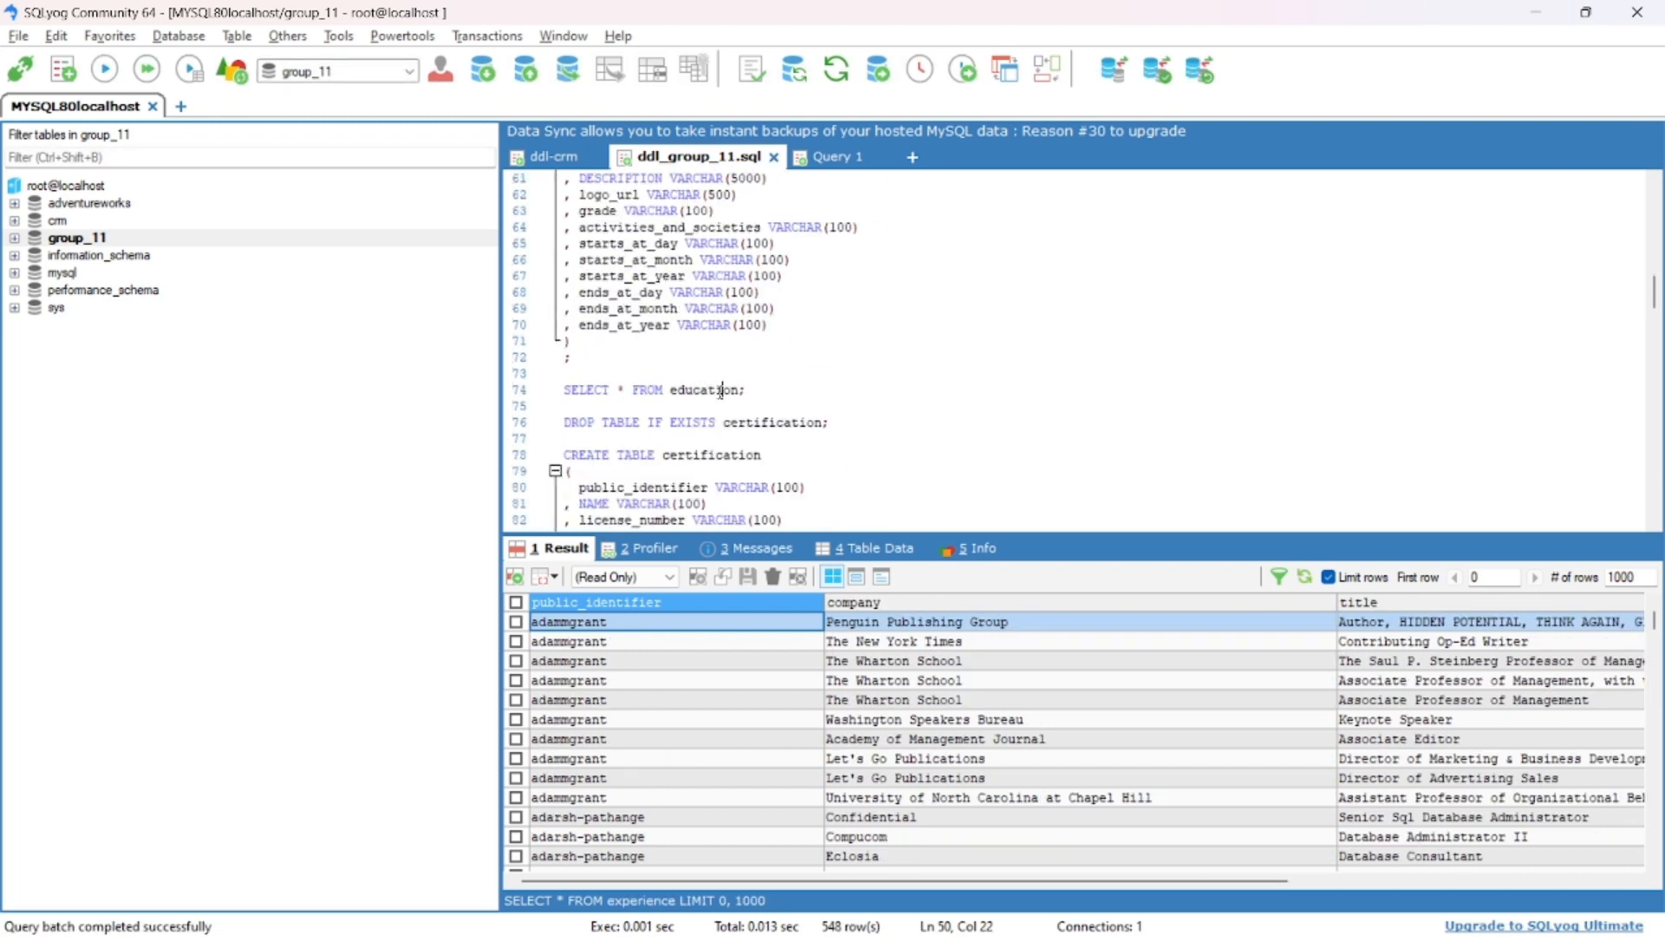
click(720, 390)
key(F9)
scroll(785, 386, down, 3)
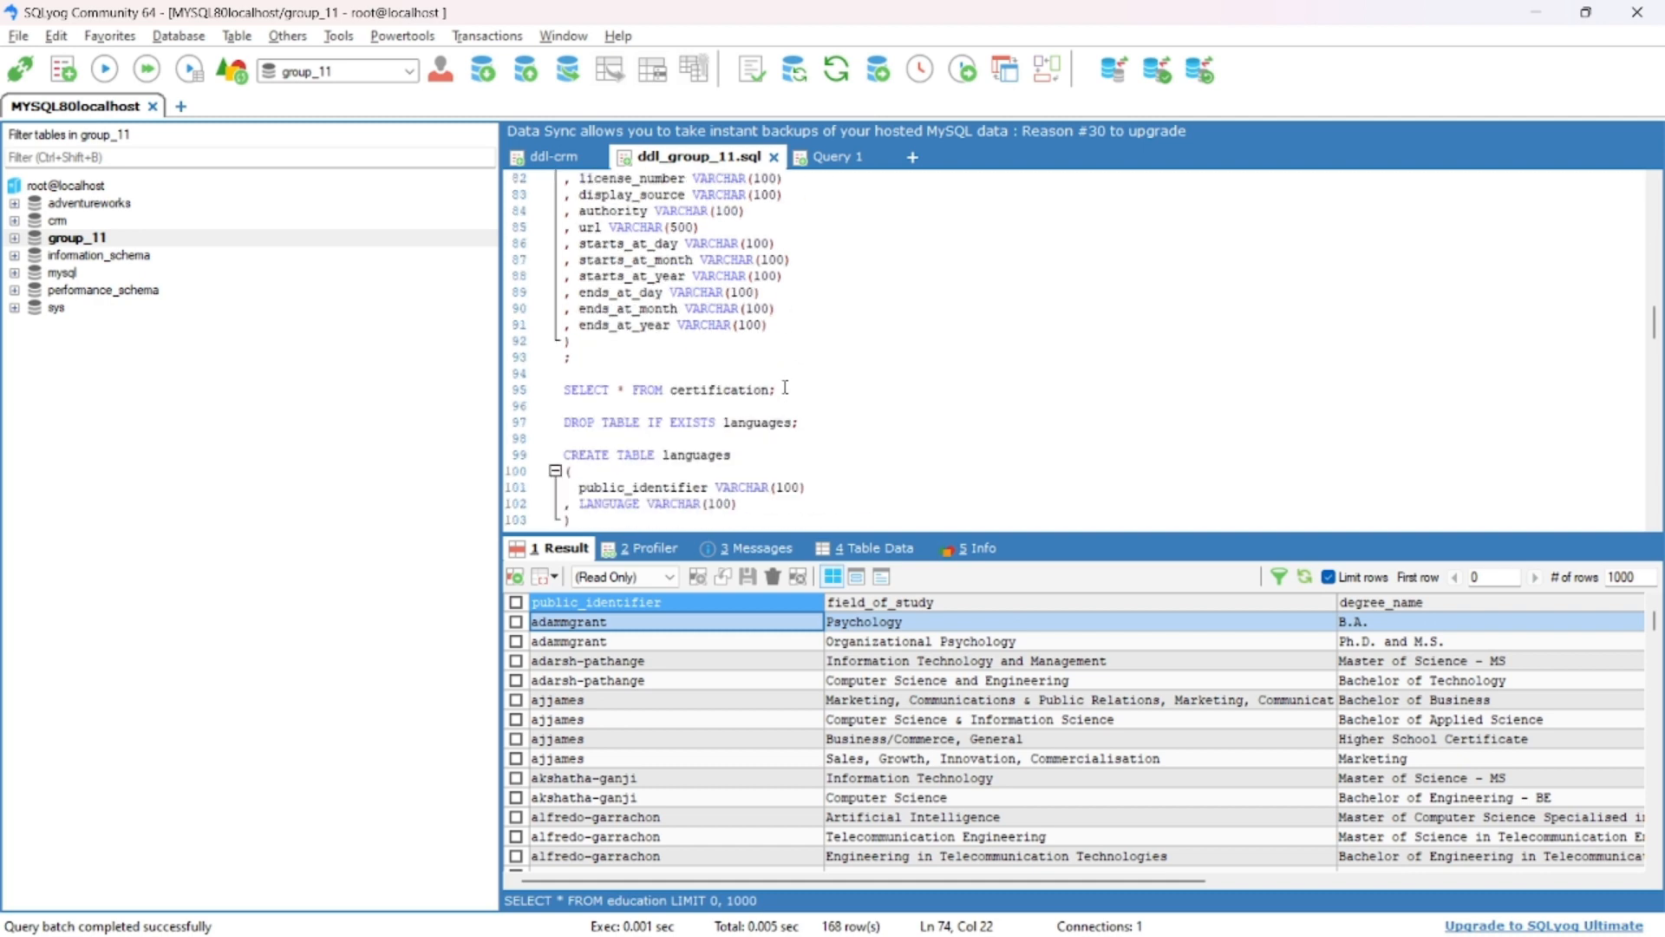
click(729, 387)
key(F9)
- Query all rows of the languages table and the honors_awards table
scroll(724, 377, down, 4)
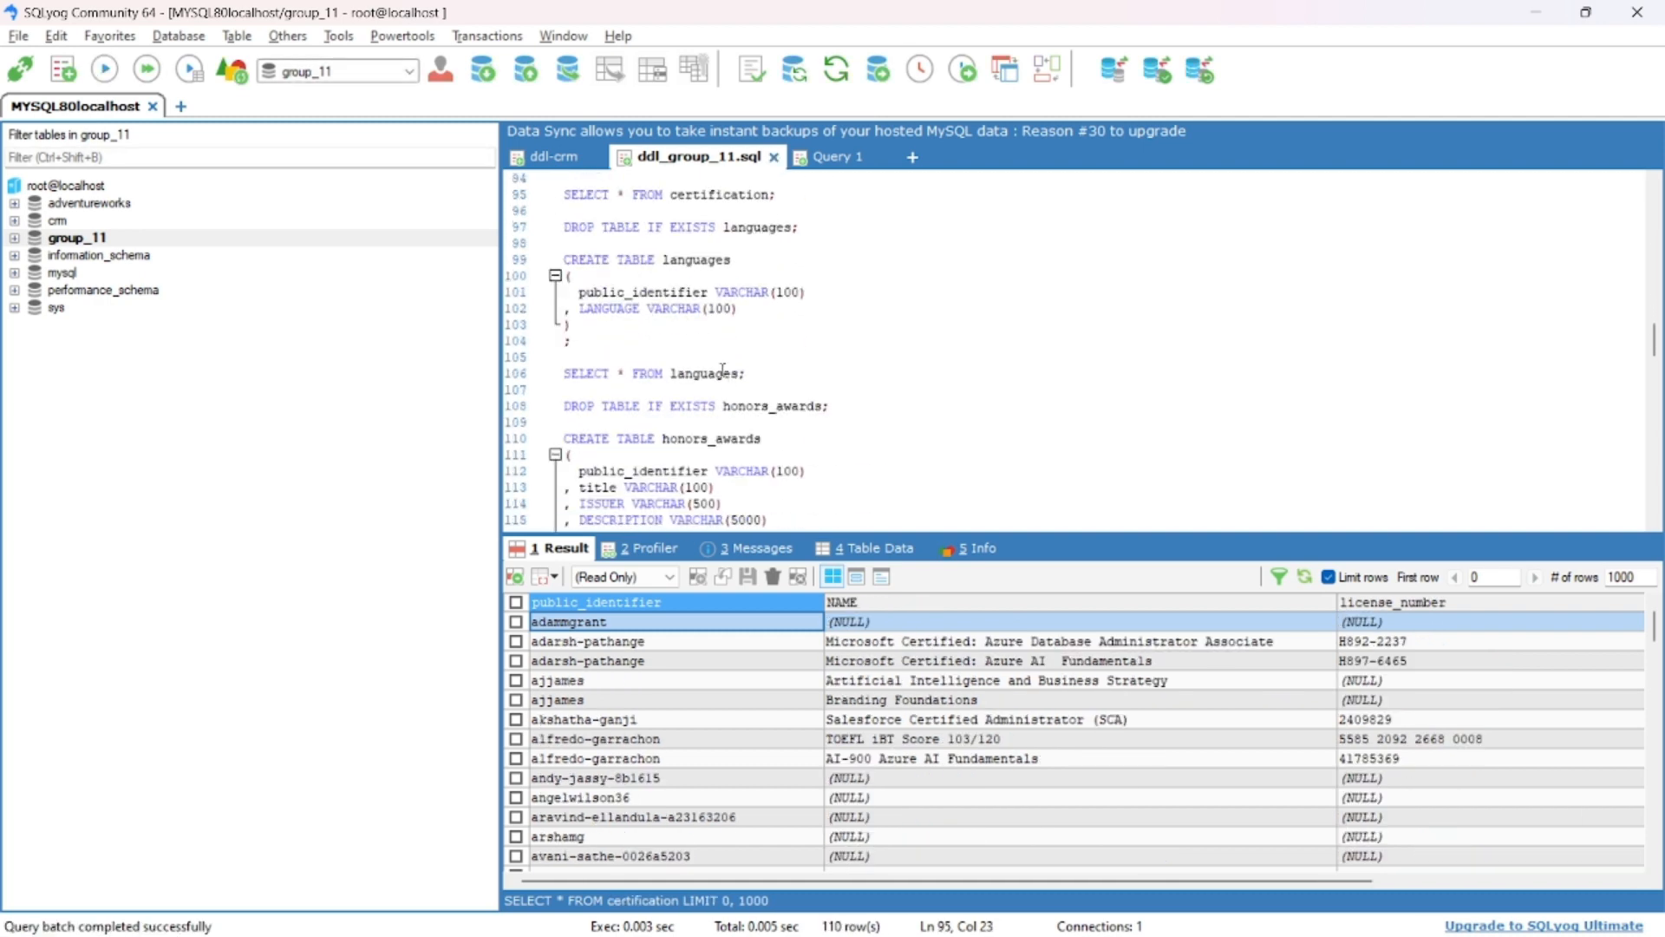
click(718, 371)
key(F9)
scroll(720, 374, down, 3)
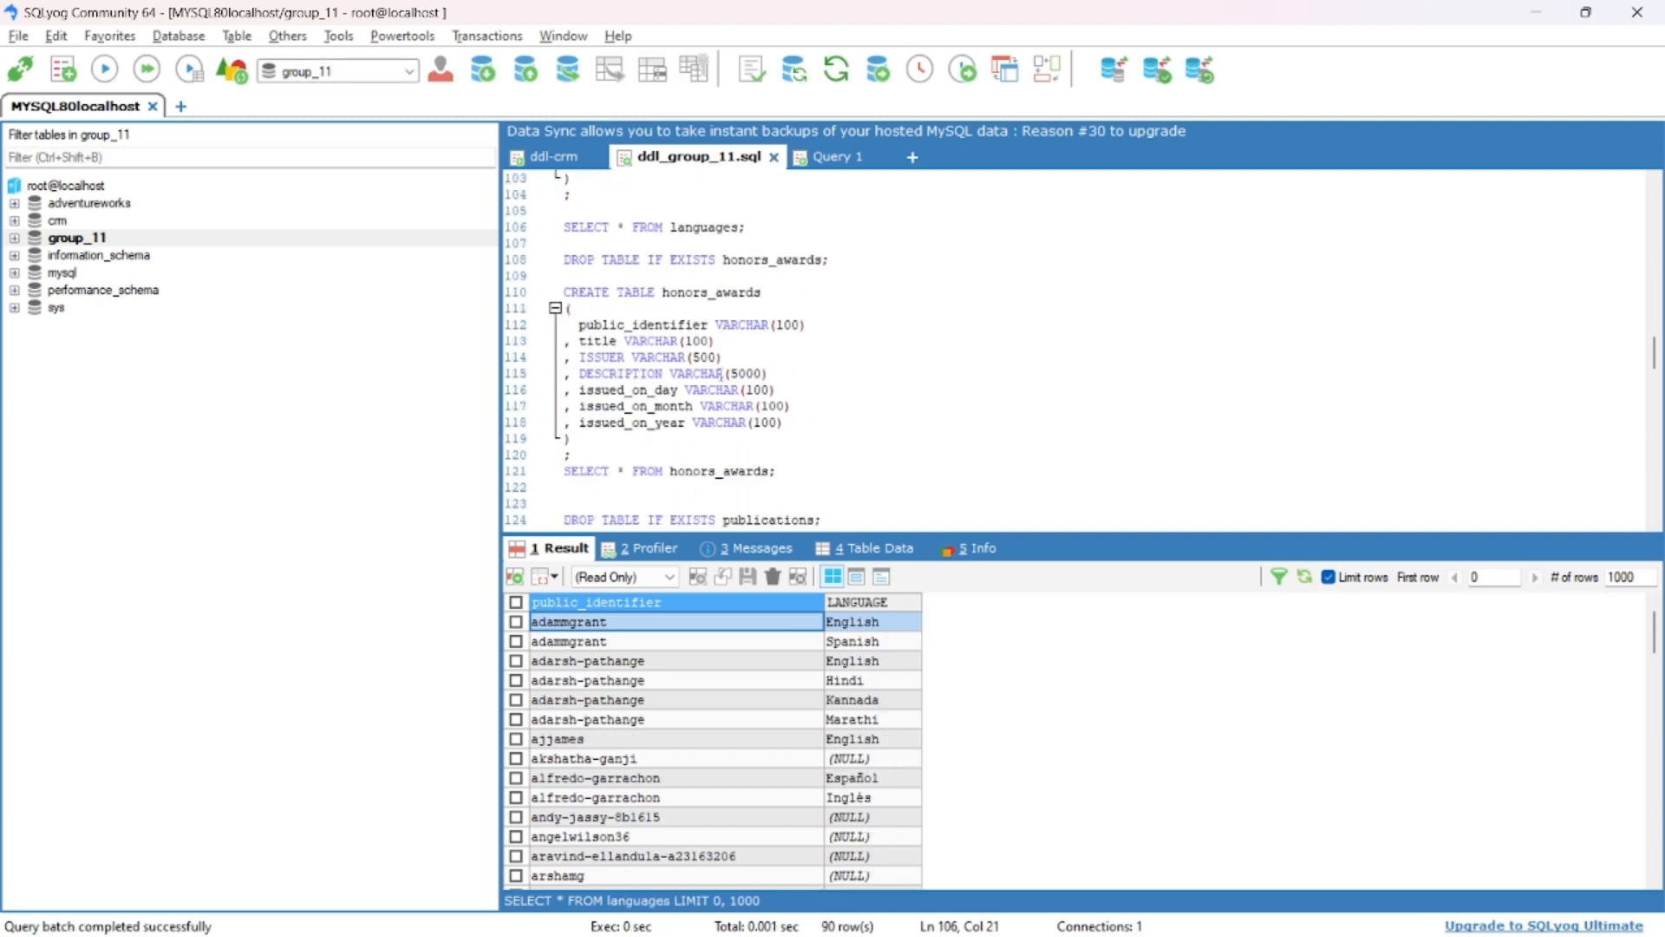
click(700, 468)
key(F9)
- Query all rows of the publications table and the patents table
scroll(742, 396, down, 4)
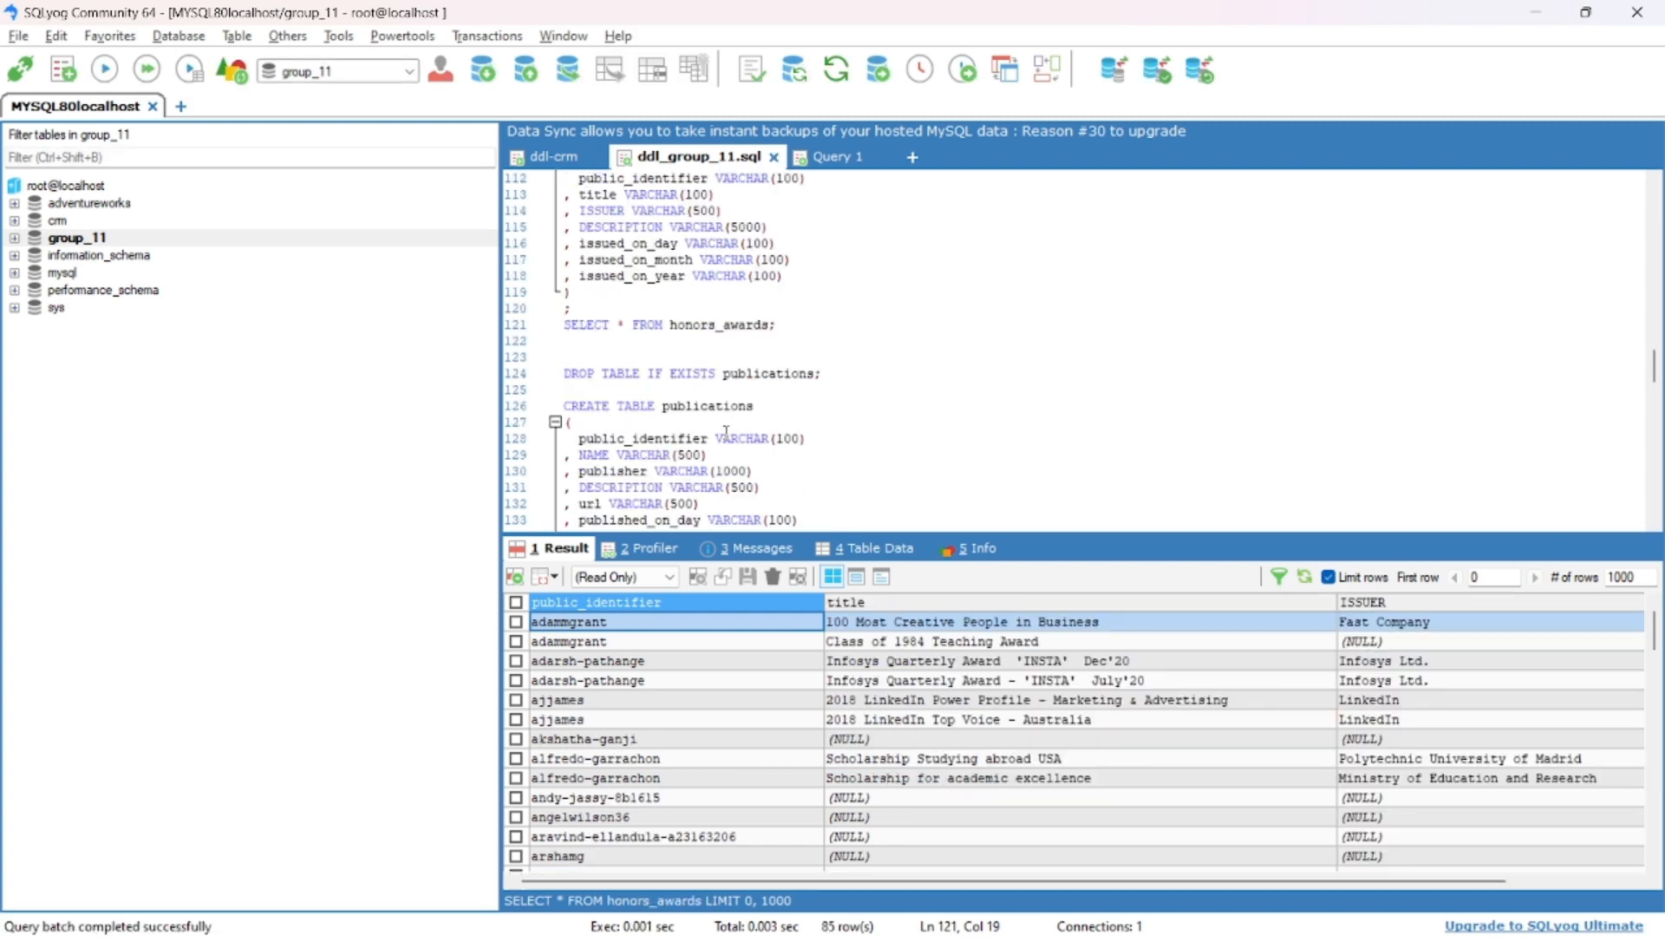
scroll(742, 397, down, 2)
click(738, 471)
key(F9)
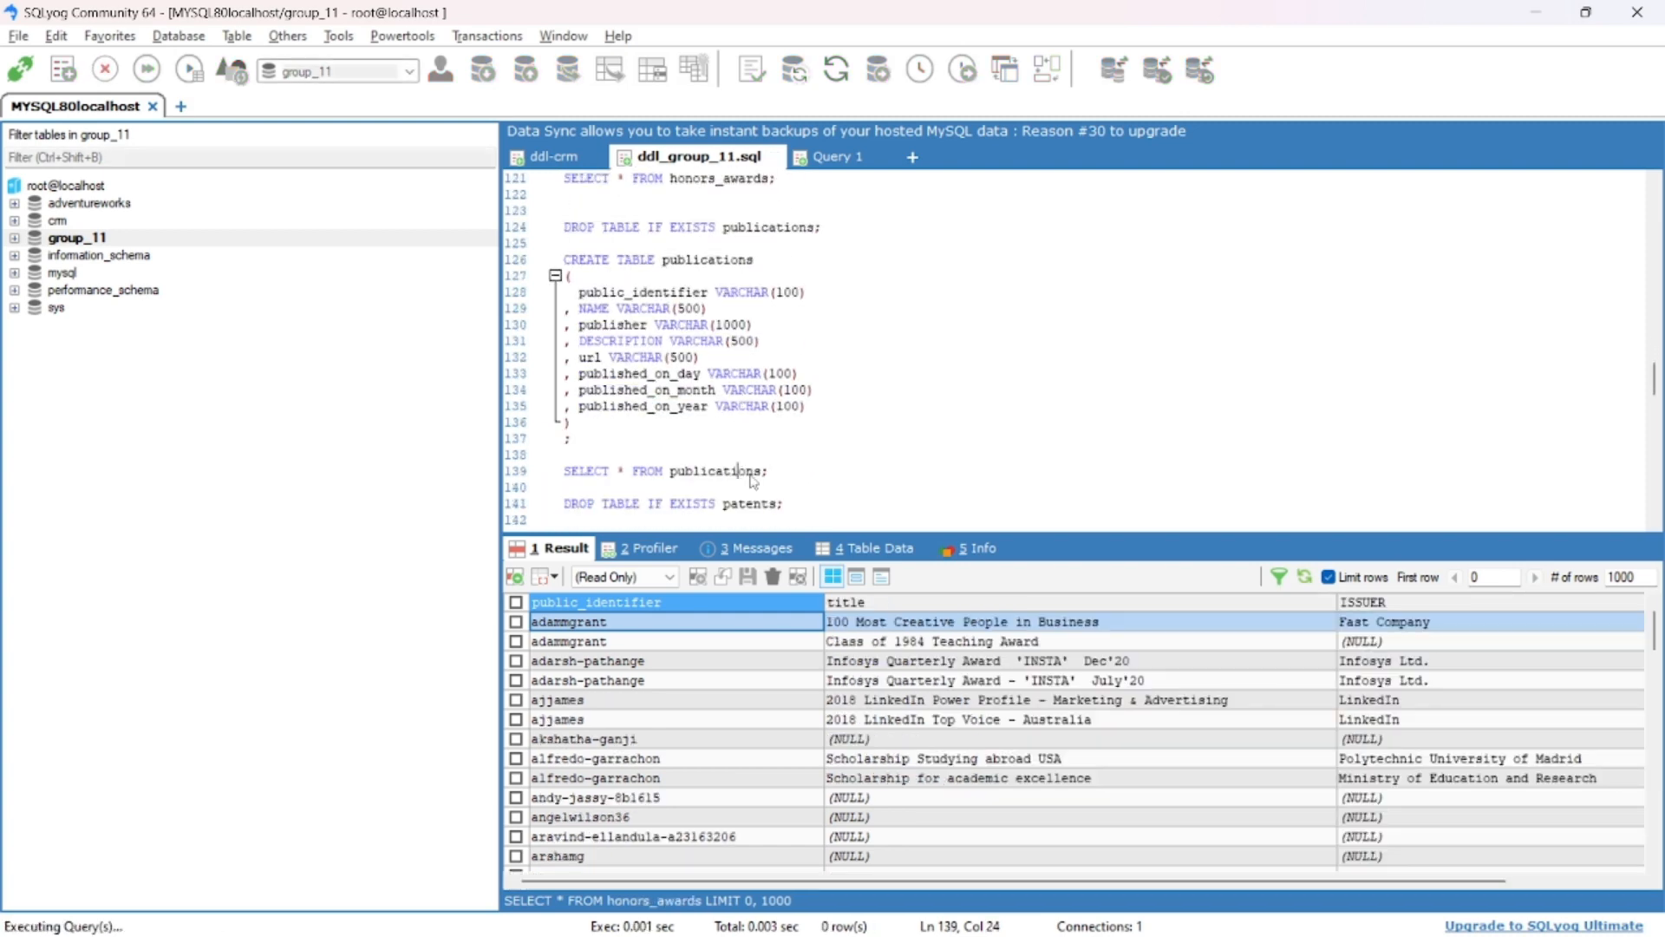
scroll(797, 419, down, 2)
scroll(796, 418, down, 4)
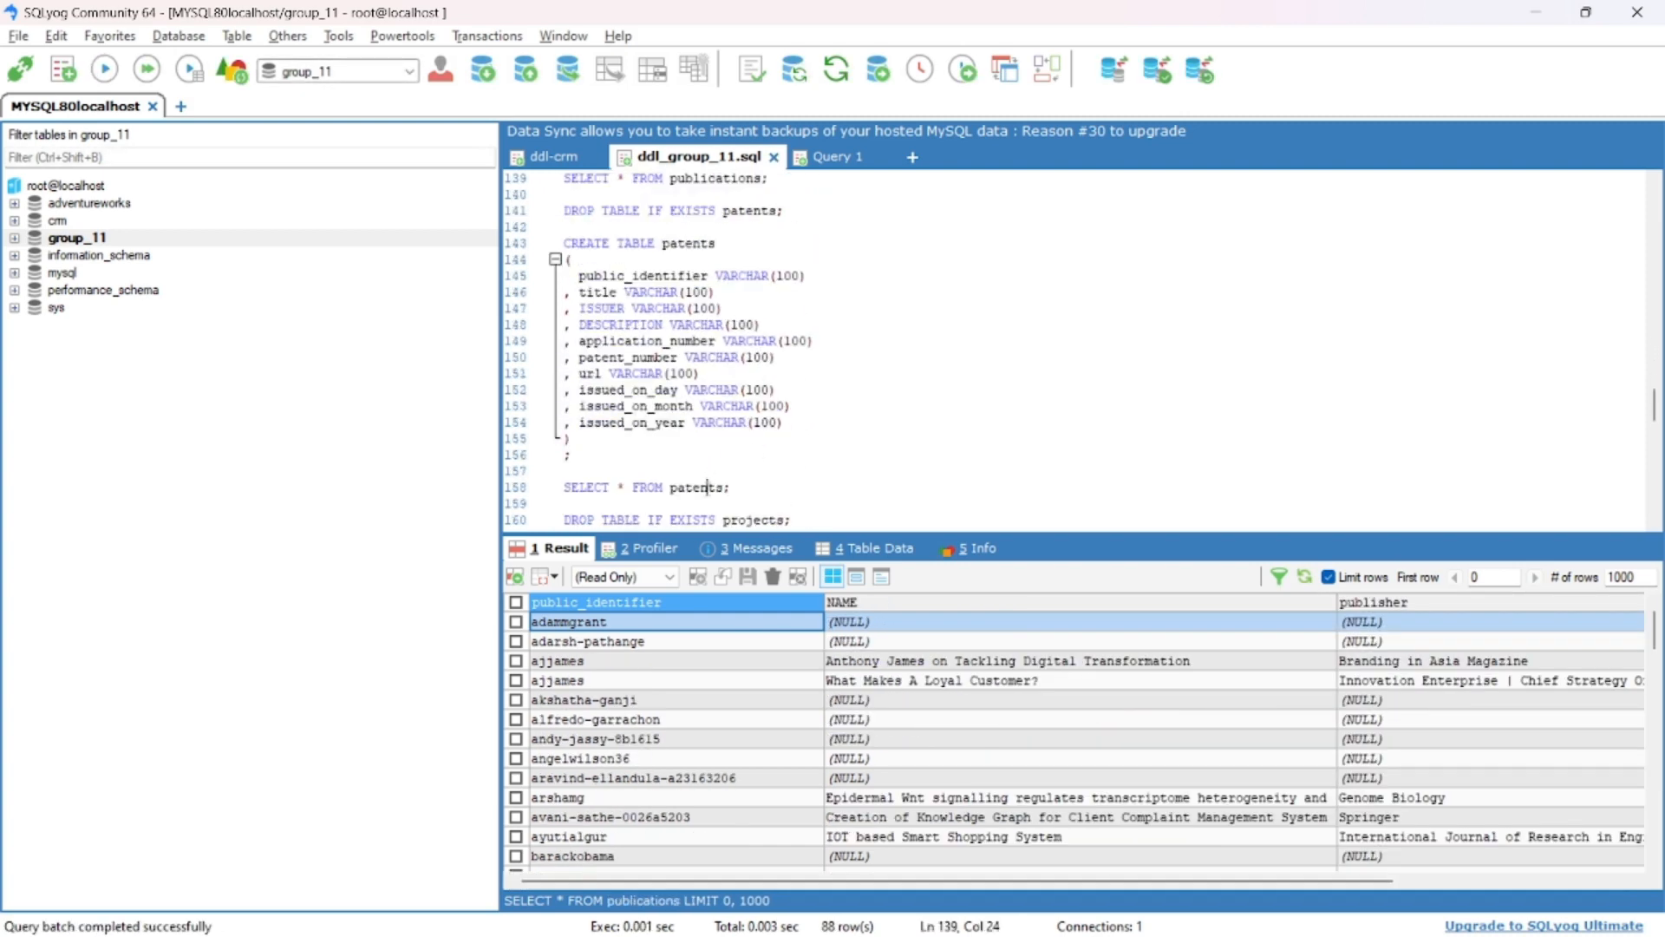
click(707, 487)
key(F9)
- Query all rows of the projects table and the volunteer table
scroll(783, 411, down, 6)
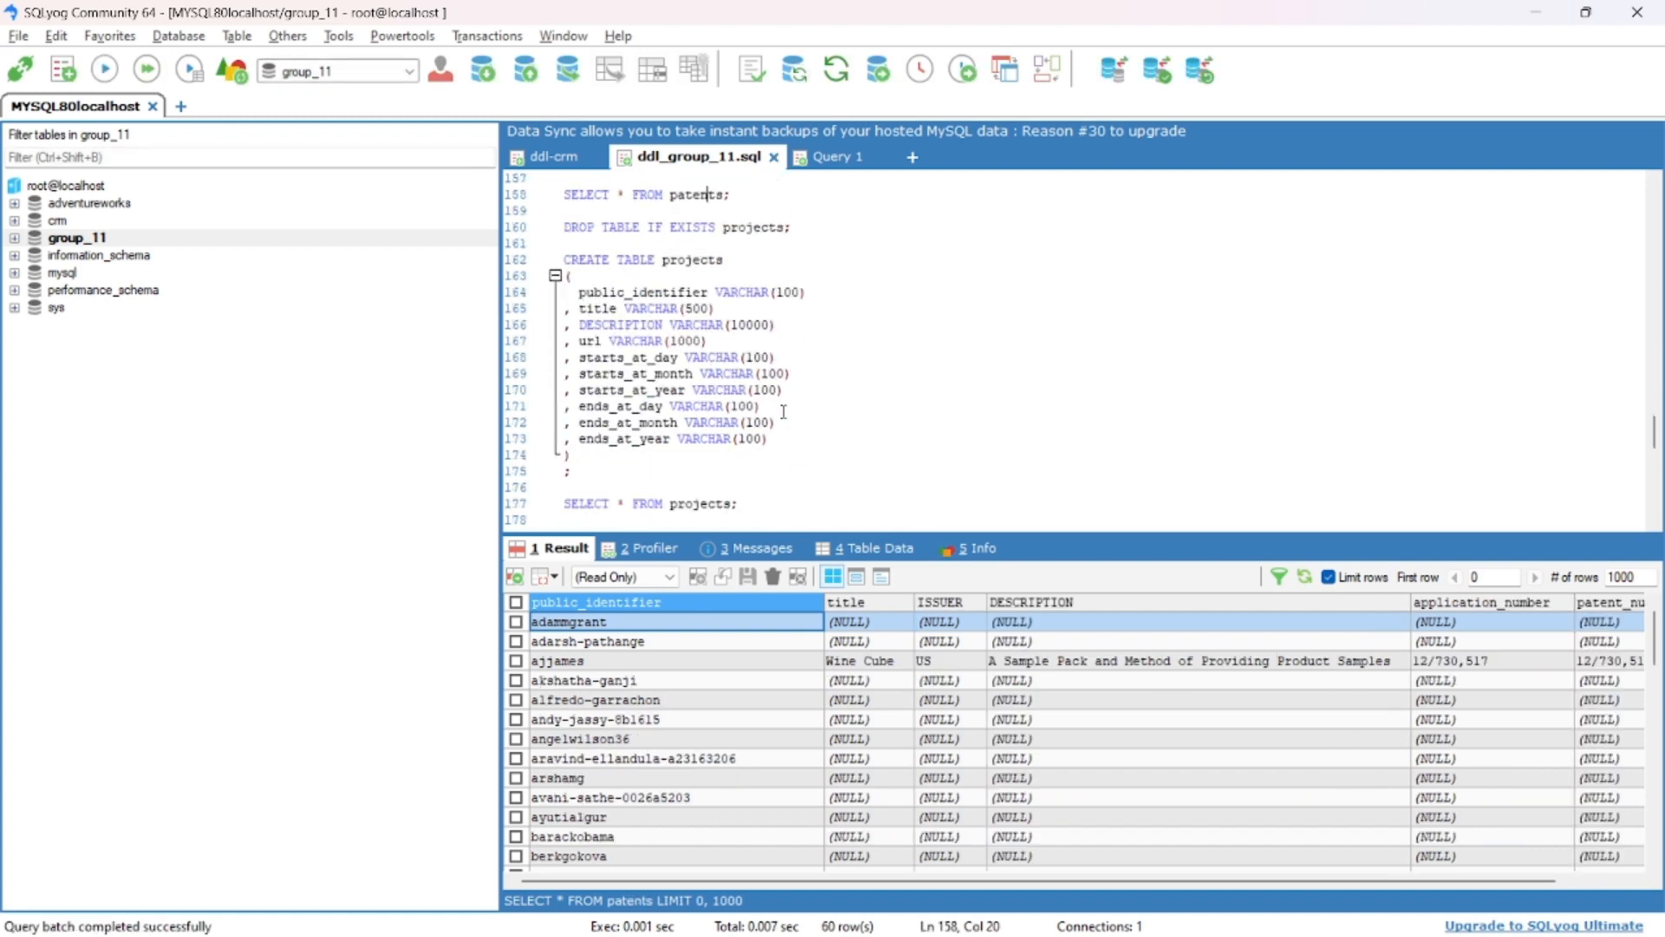
scroll(783, 411, down, 1)
click(713, 455)
key(F9)
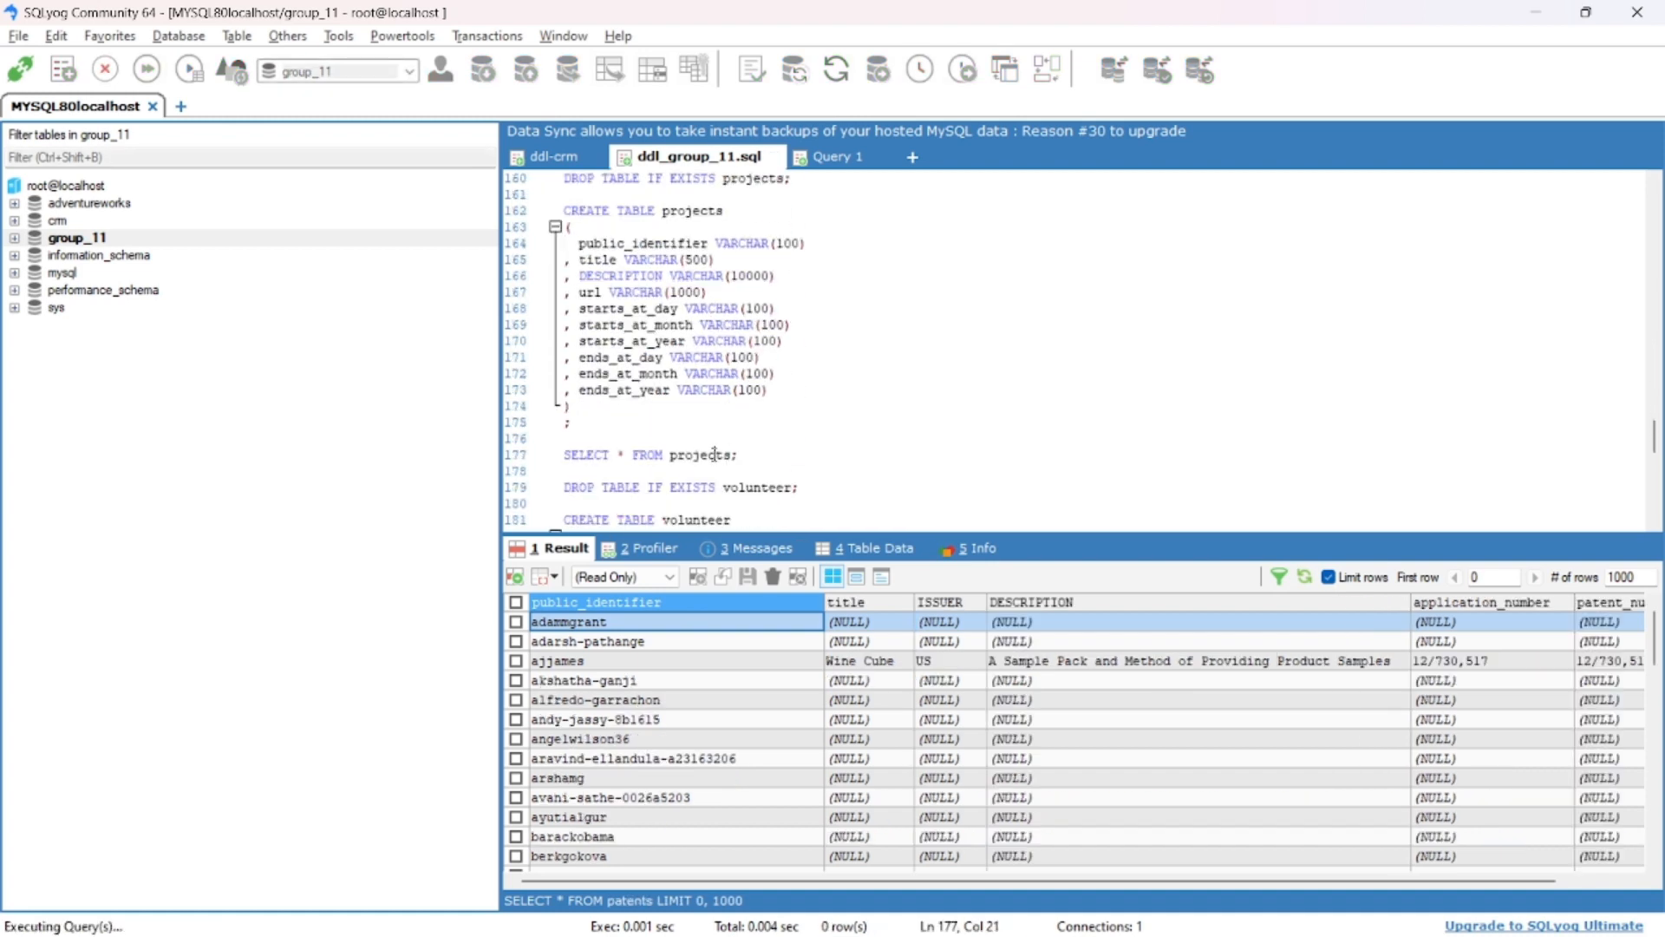
scroll(762, 402, down, 5)
scroll(761, 403, down, 2)
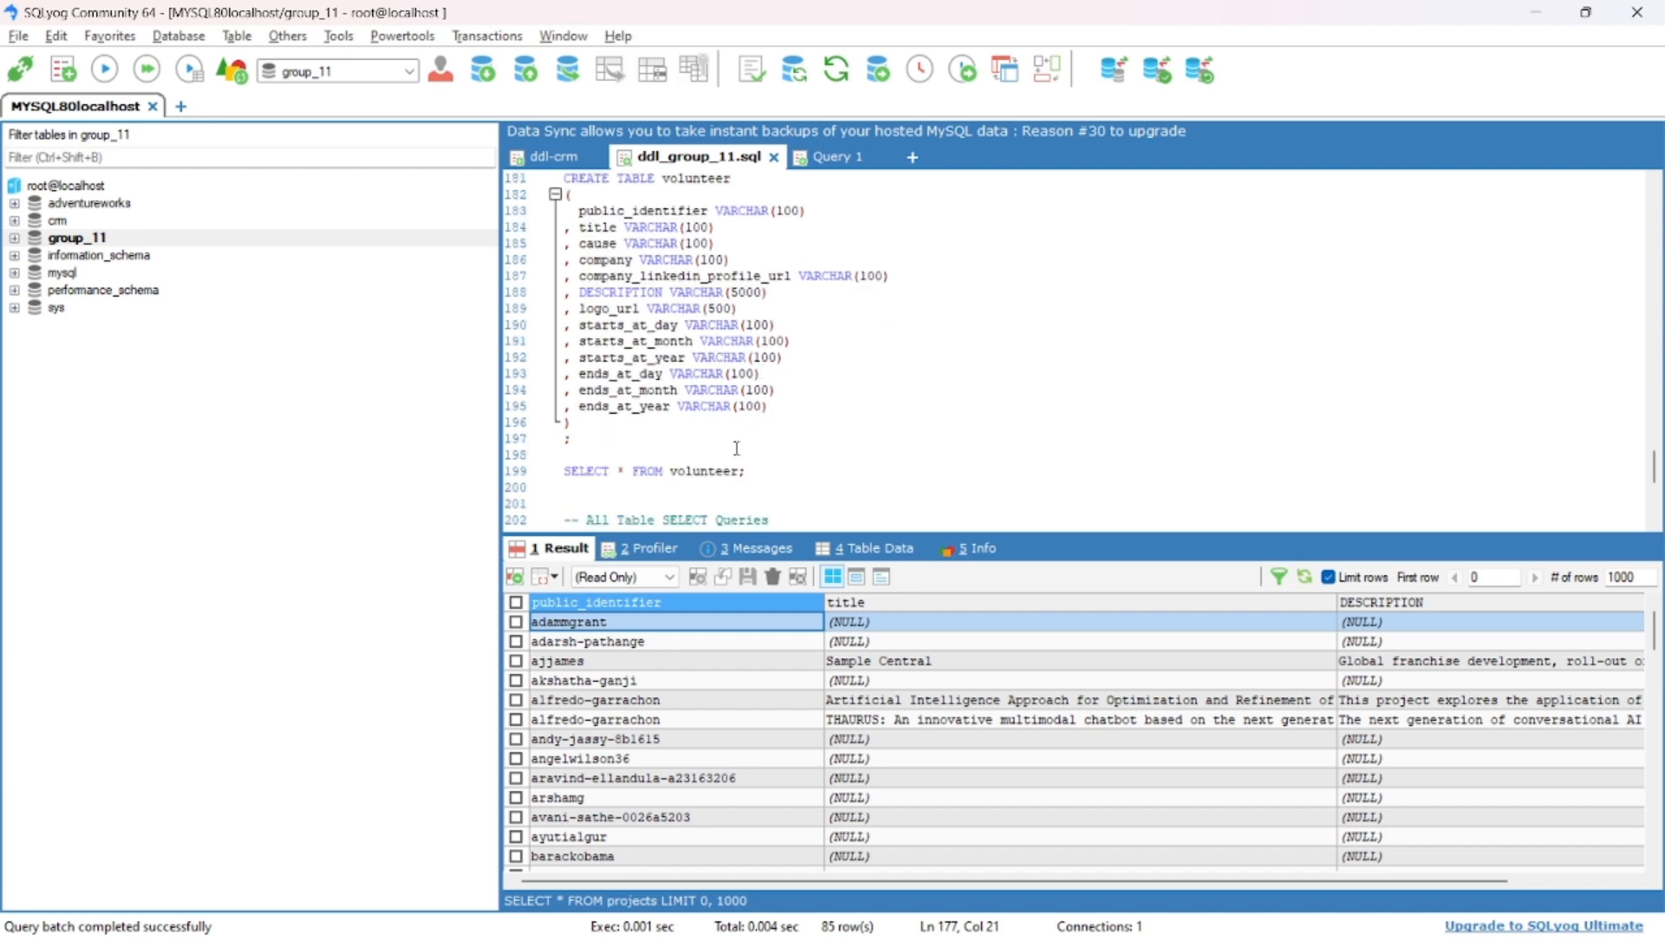
key(F9)
scroll(756, 415, down, 3)
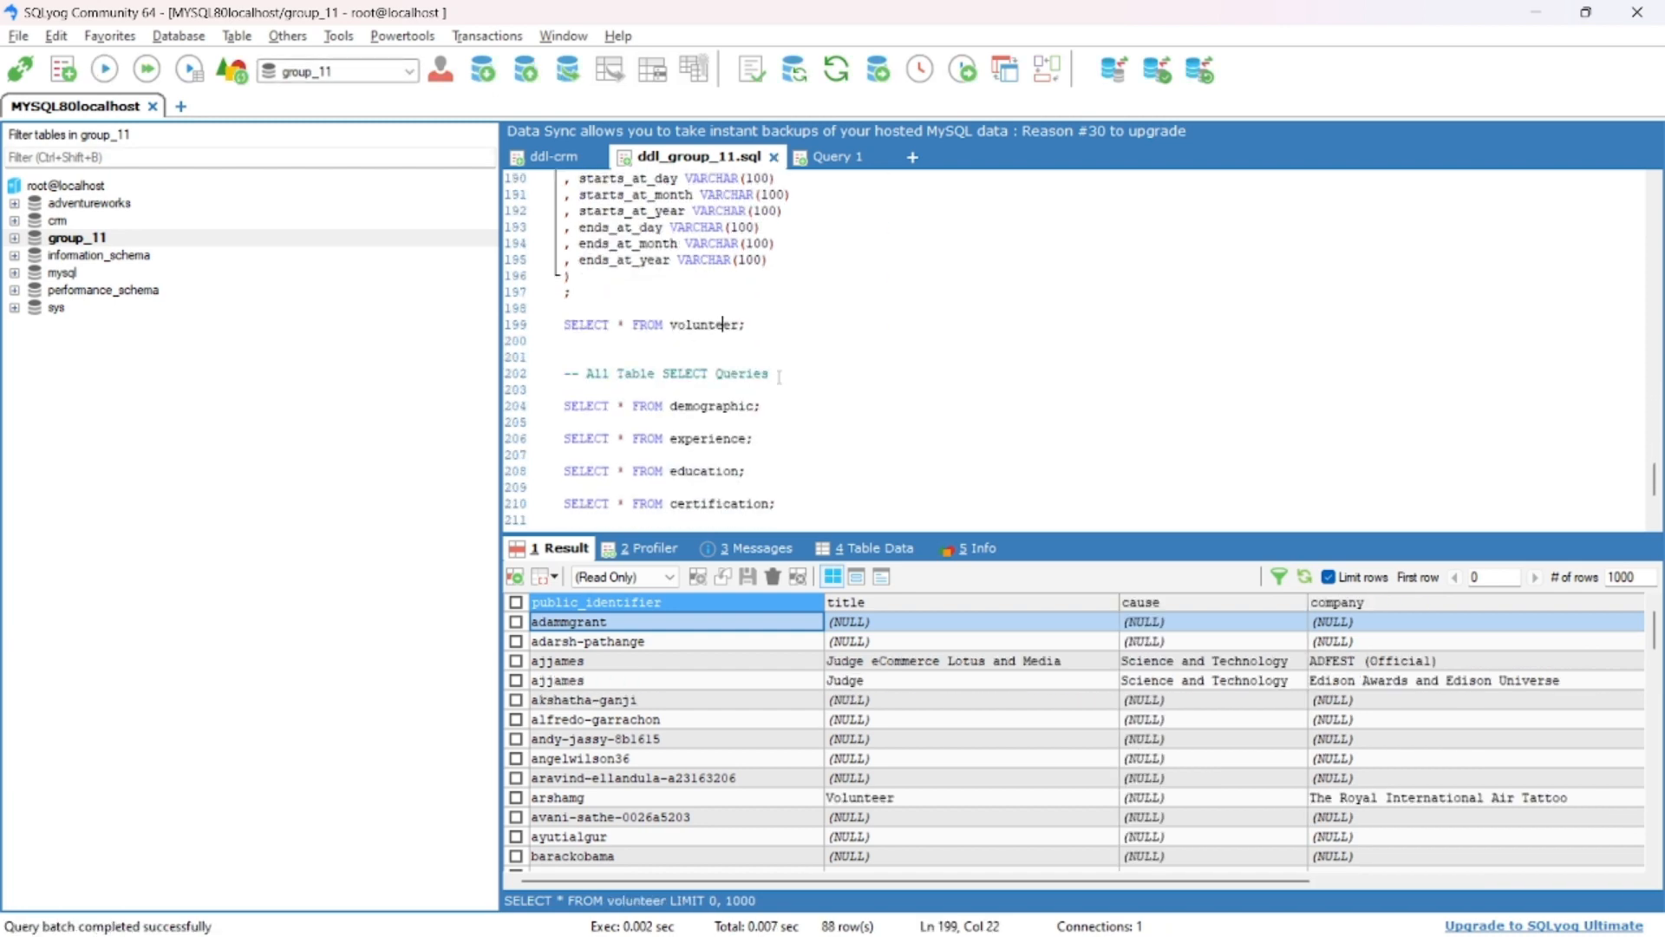
- Switch to the Tableau workbook visual_group_11 and check the MySQL server connection settings for the group_11 database without signing in
key(alt+Tab)
key(alt+Tab)
key(alt+Tab)
key(alt+Tab)
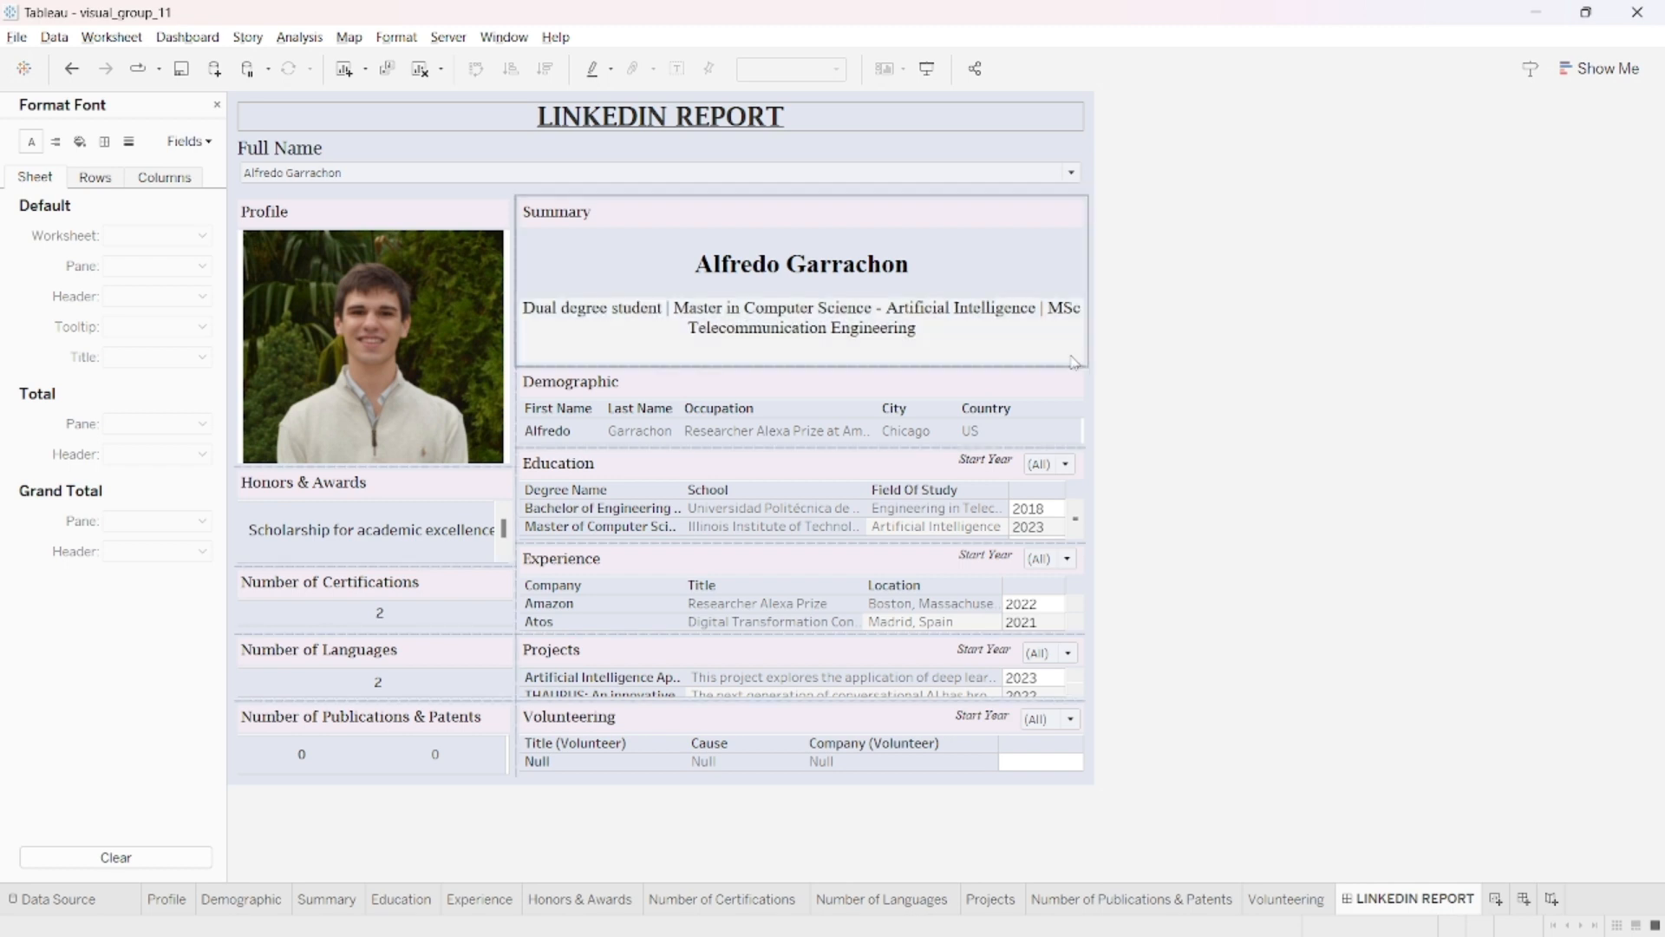
click(55, 38)
click(63, 61)
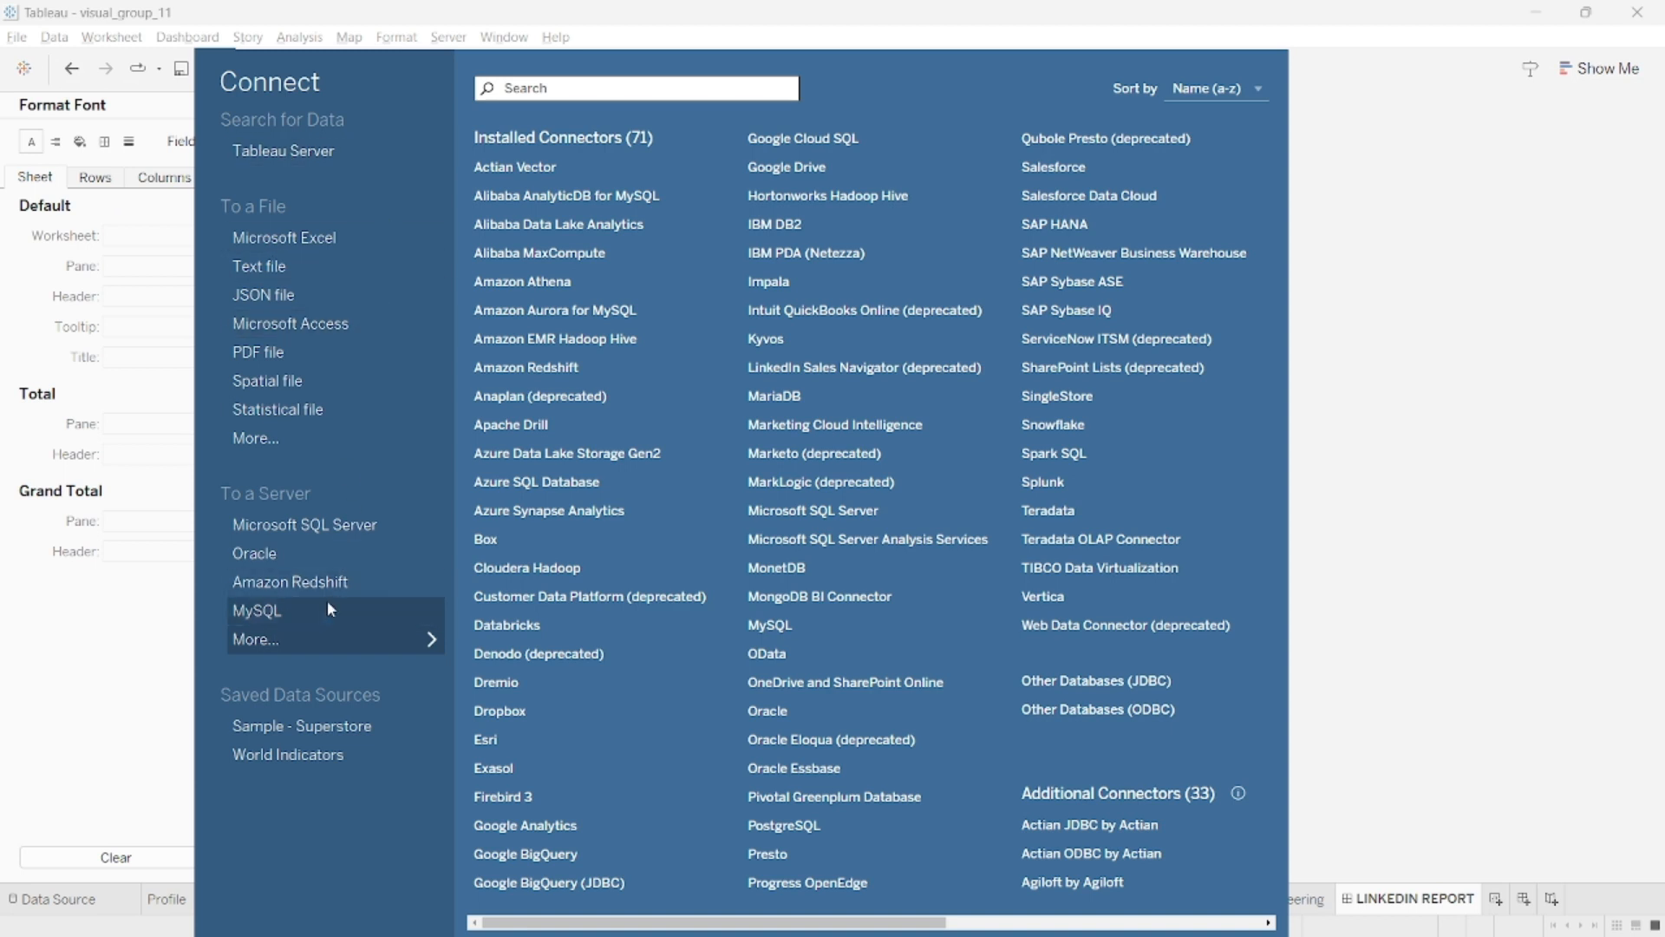
click(323, 609)
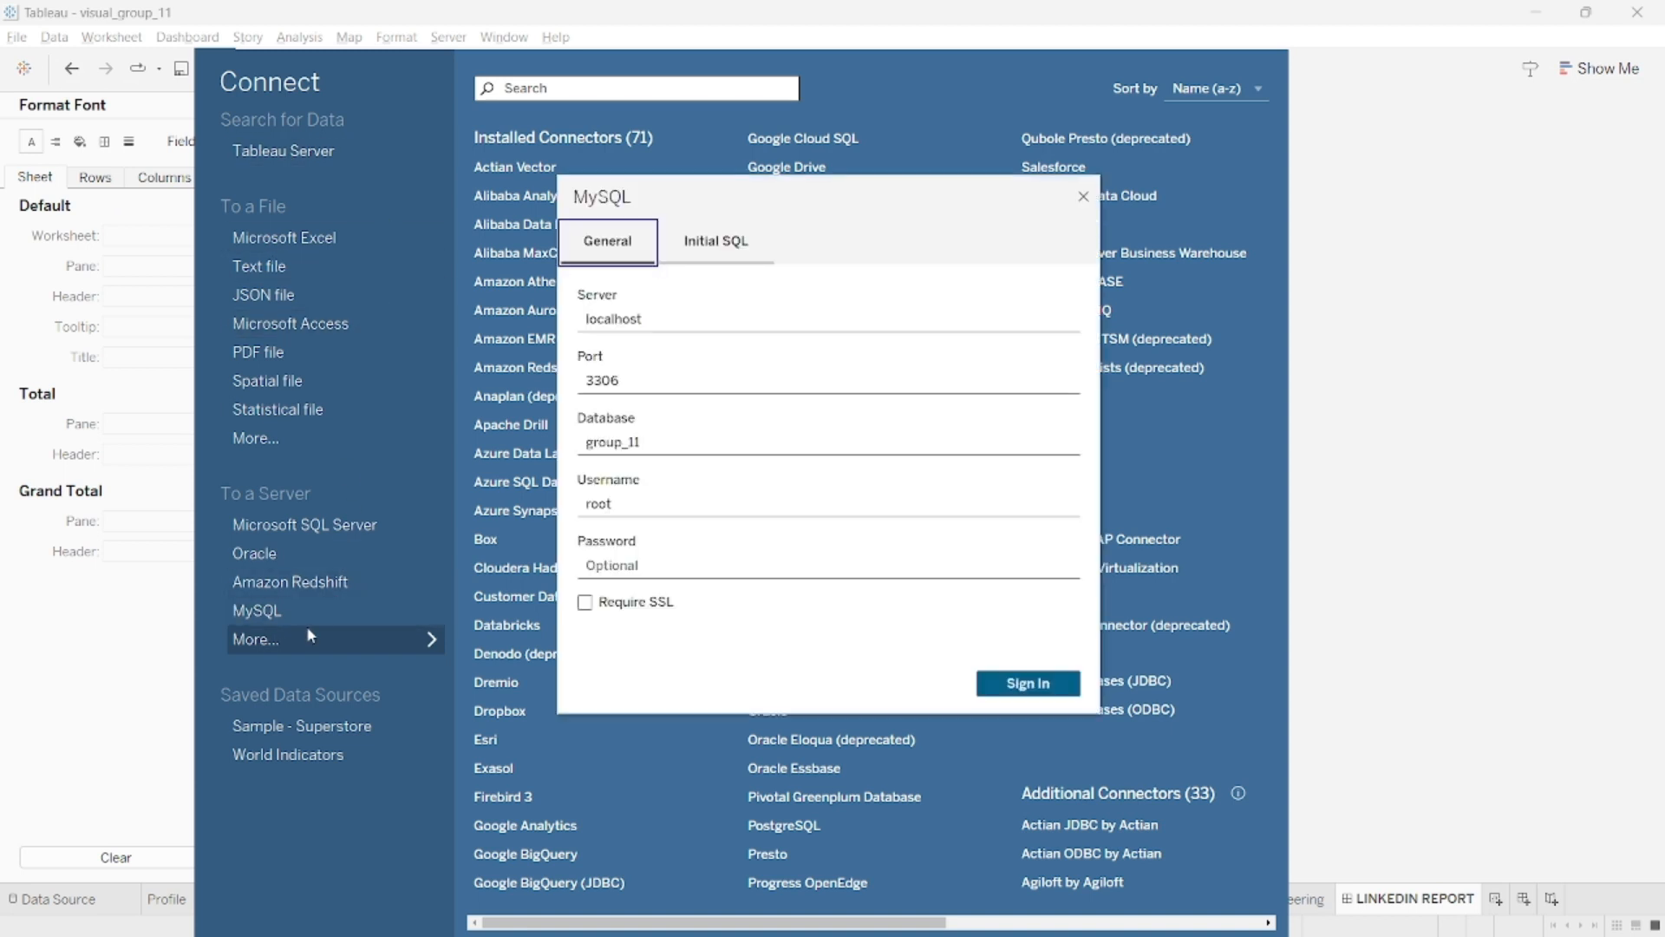
click(1083, 197)
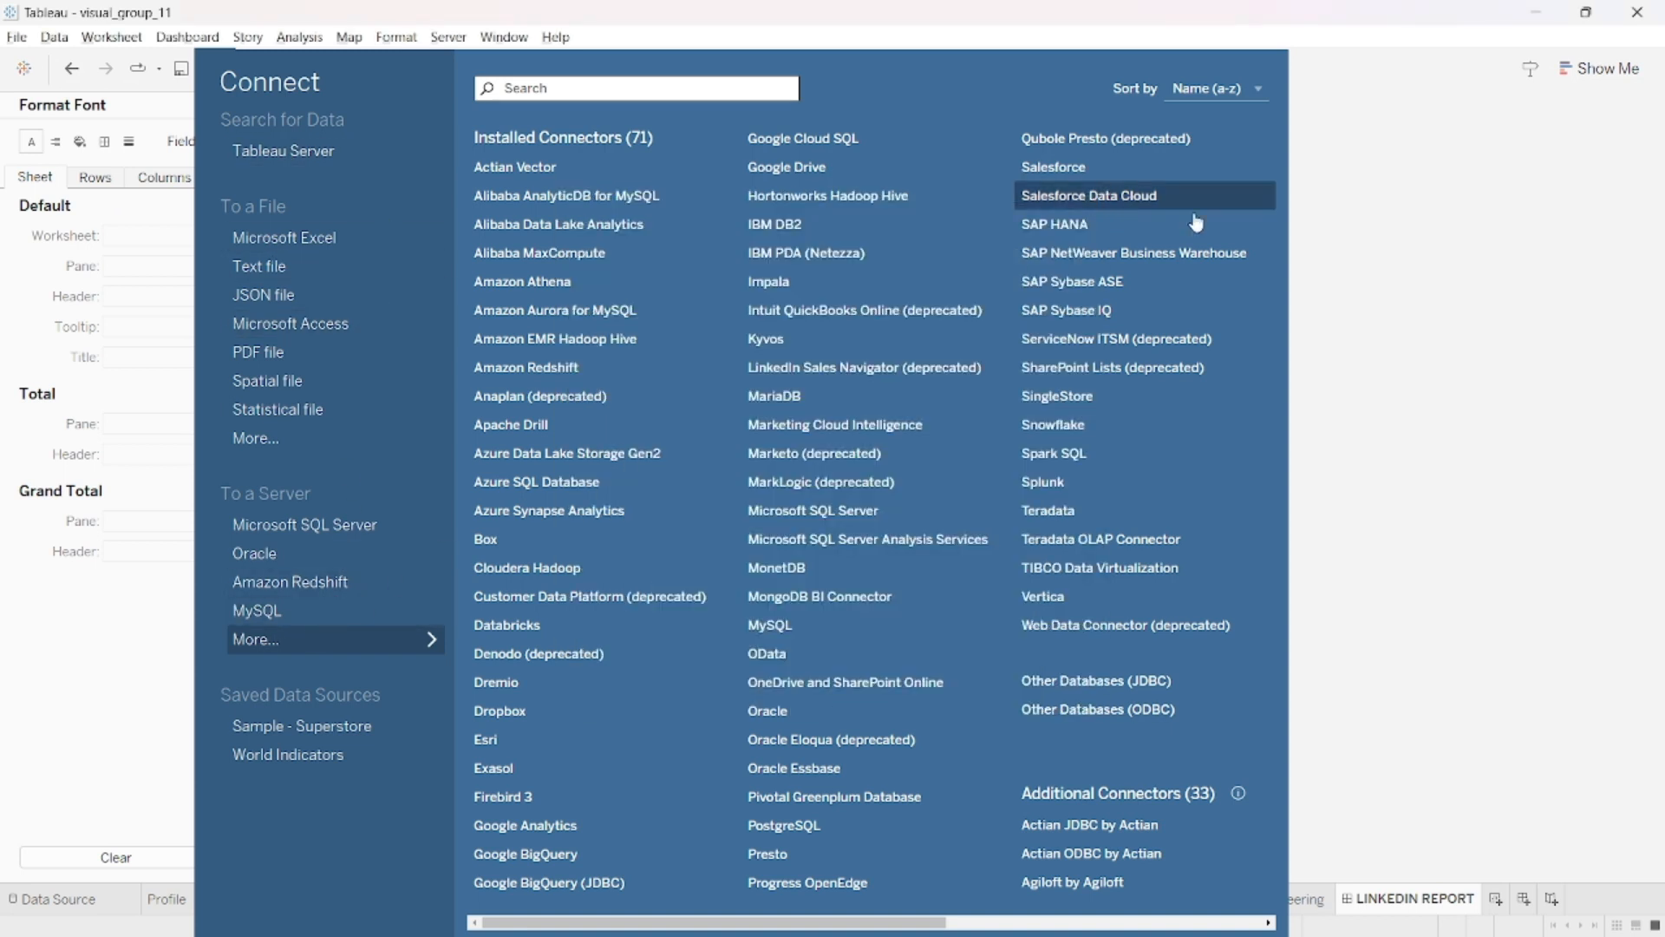
click(1403, 154)
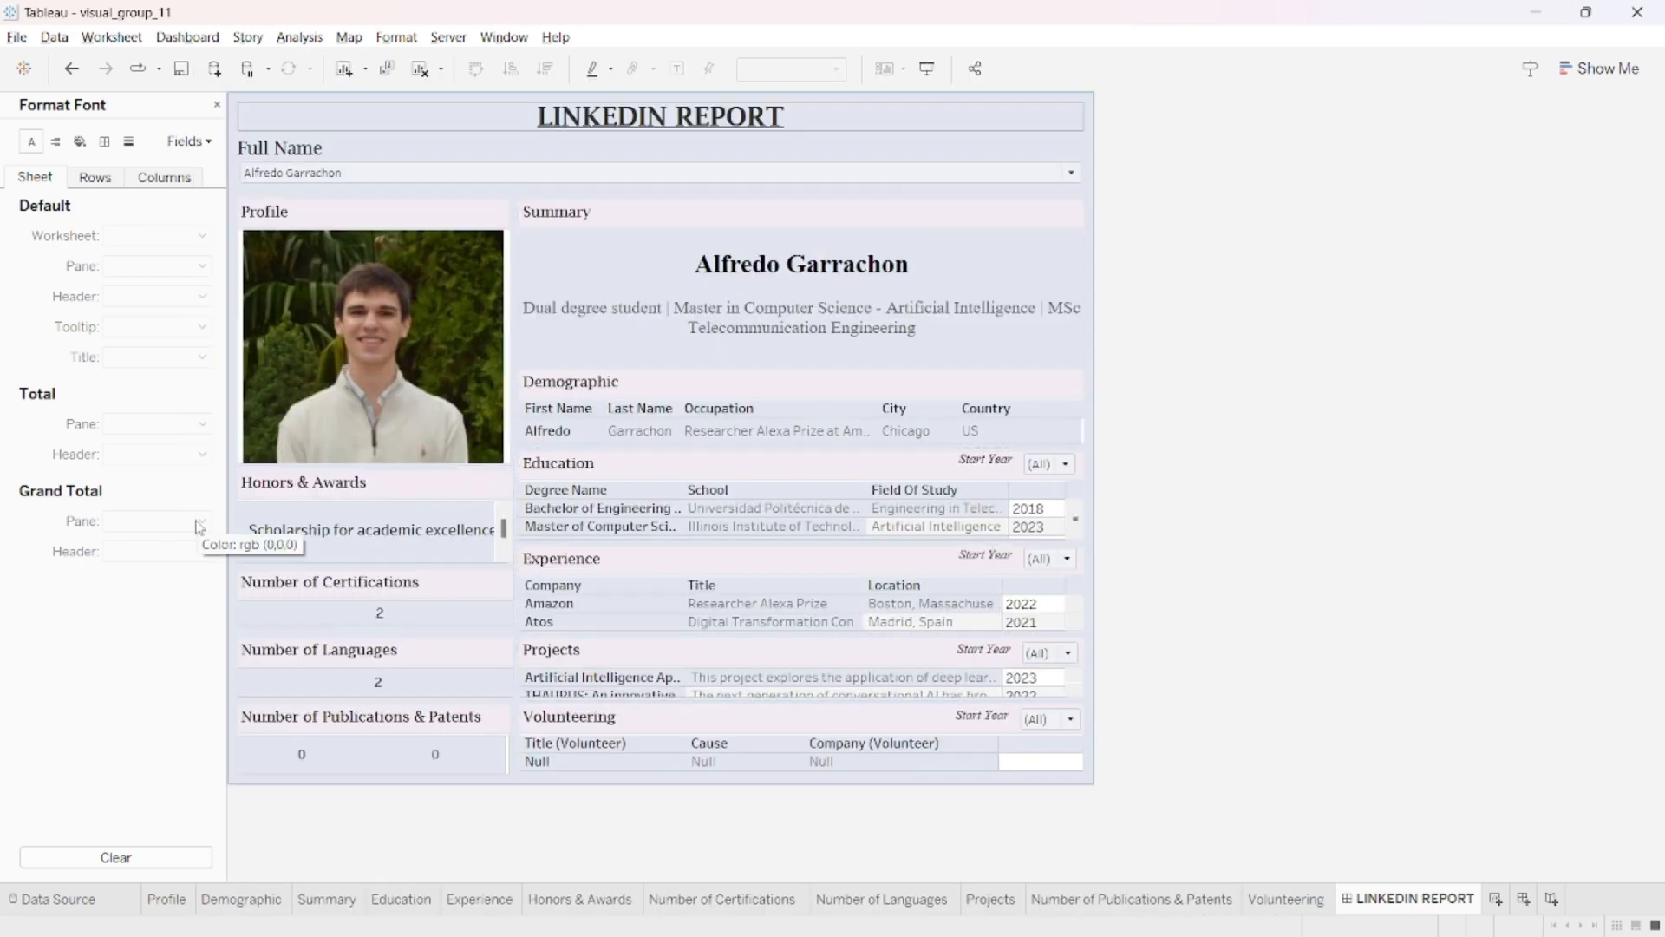
- Examine the group_11 data source and the relationships between the demographic table and its related tables
click(80, 900)
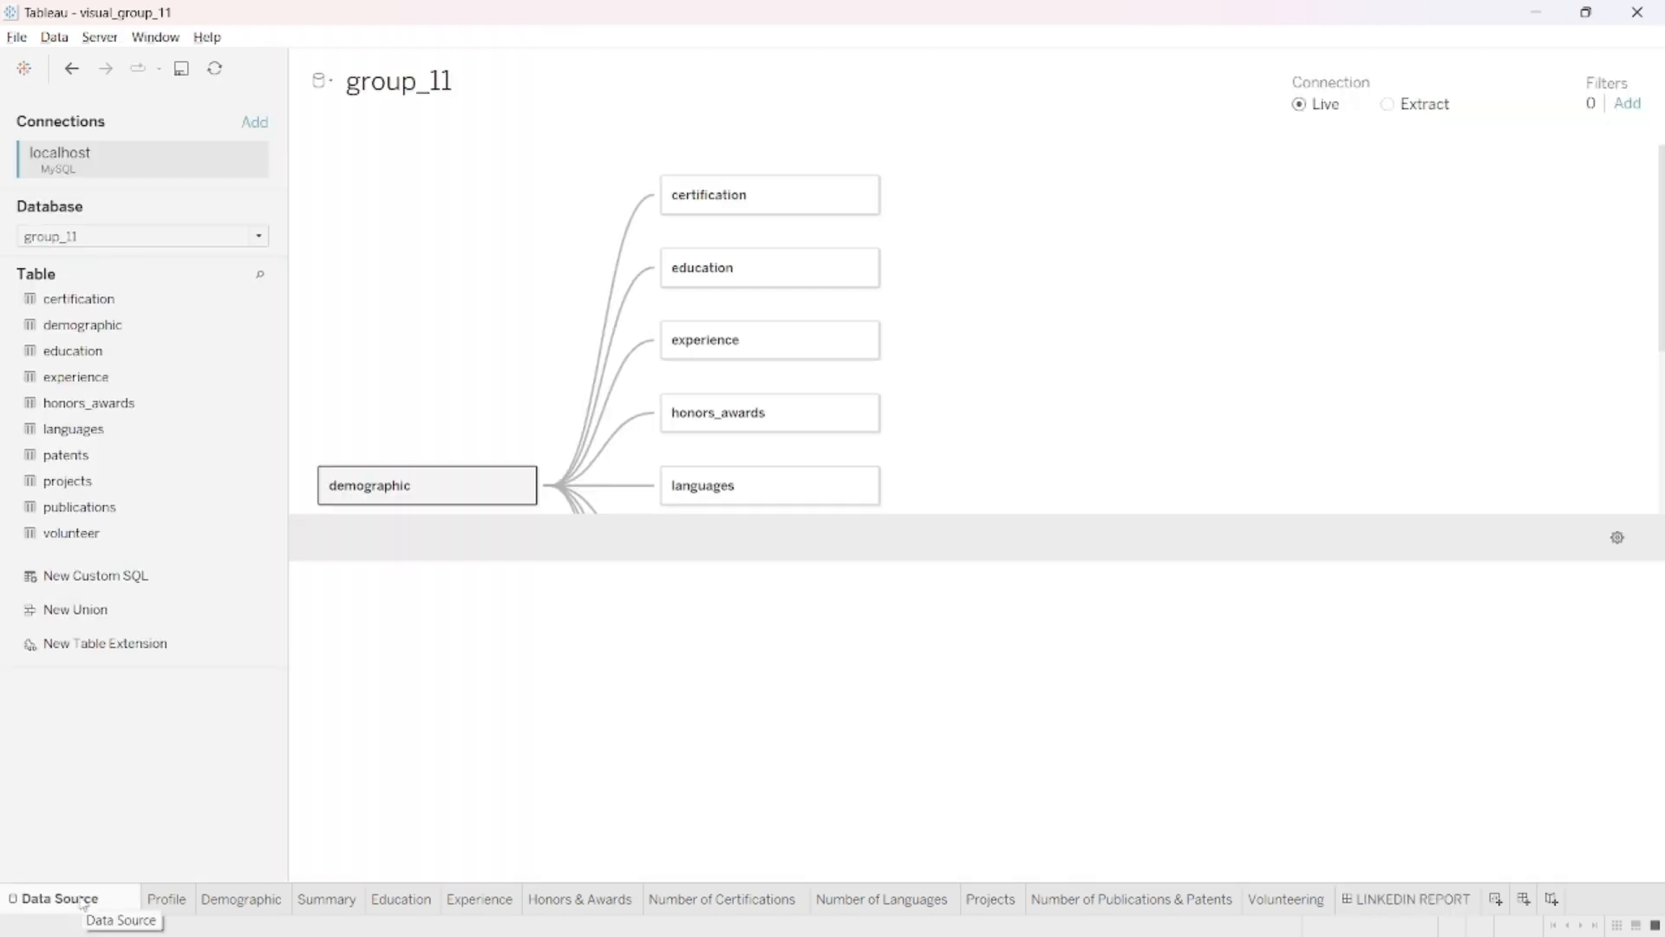
mouse_move(611, 398)
scroll(612, 402, down, 1)
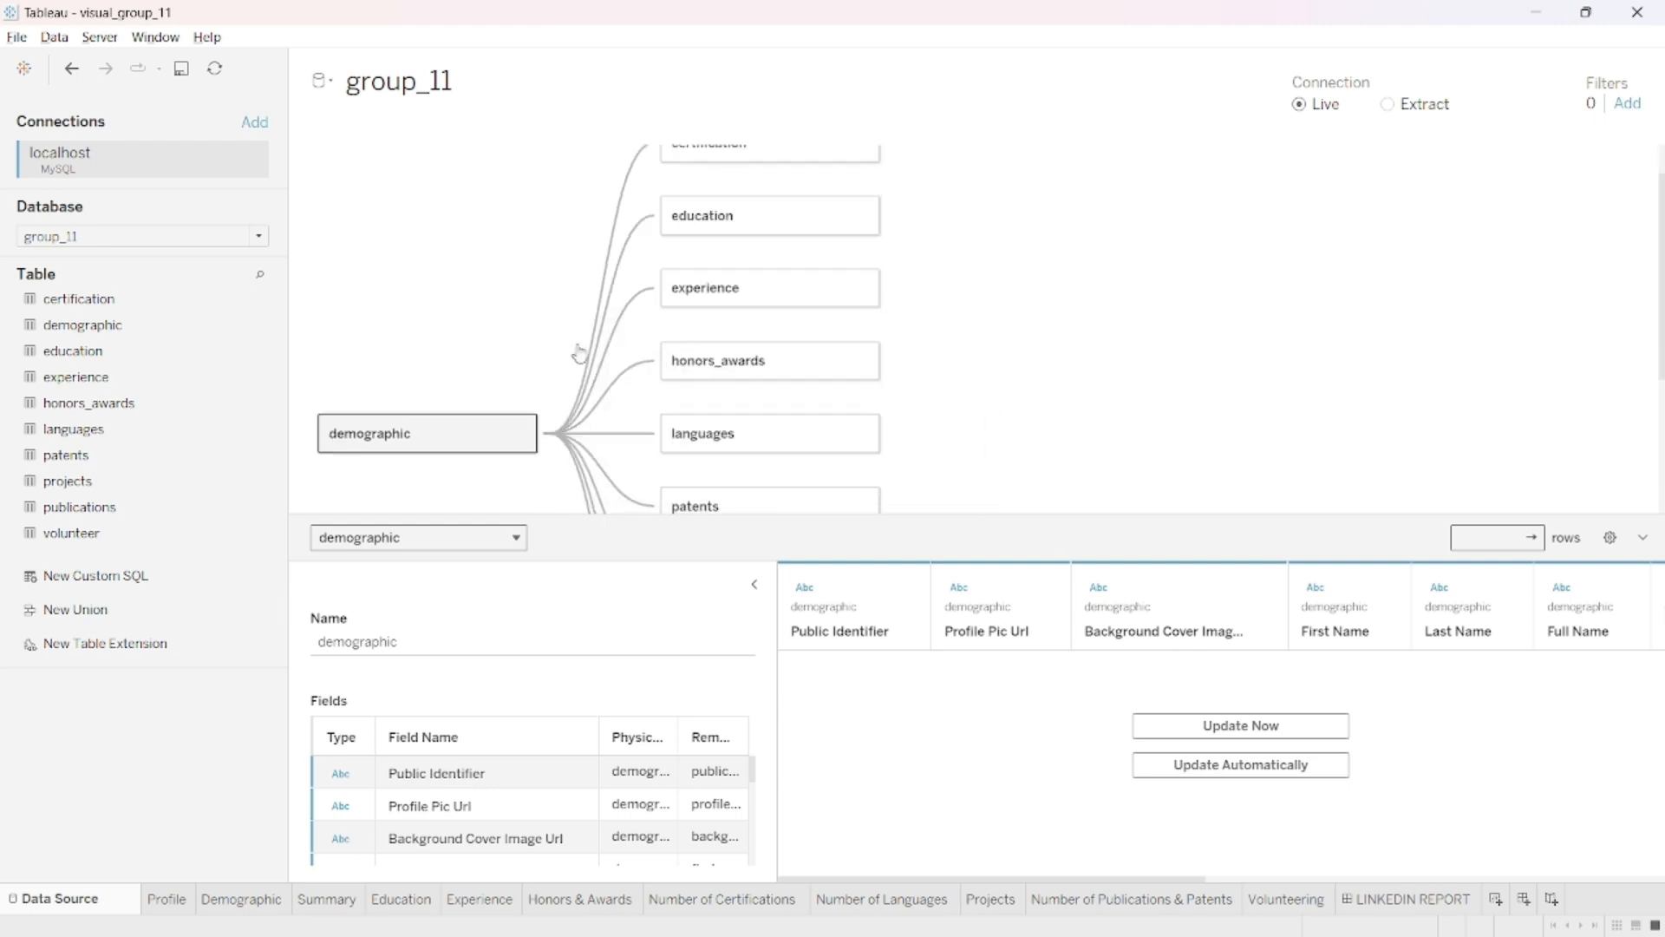
scroll(545, 332, down, 1)
scroll(545, 332, down, 1)
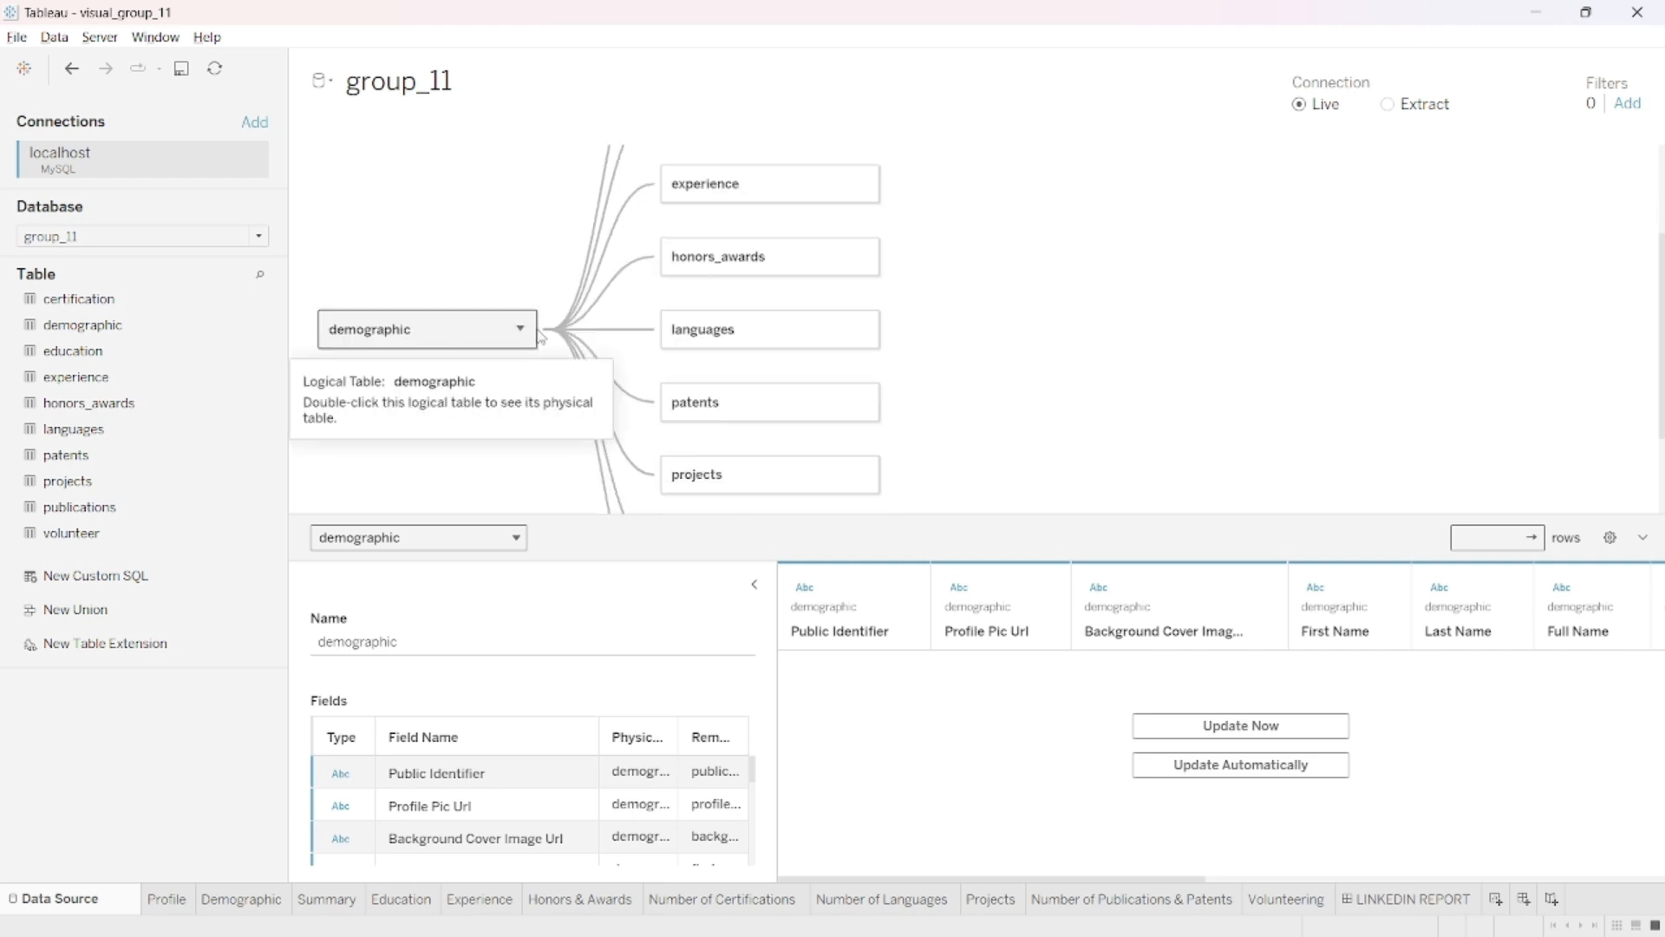
- Review the Profile, Demographic, Summary, Education, Experience and Honors & Awards worksheets one after another
click(168, 901)
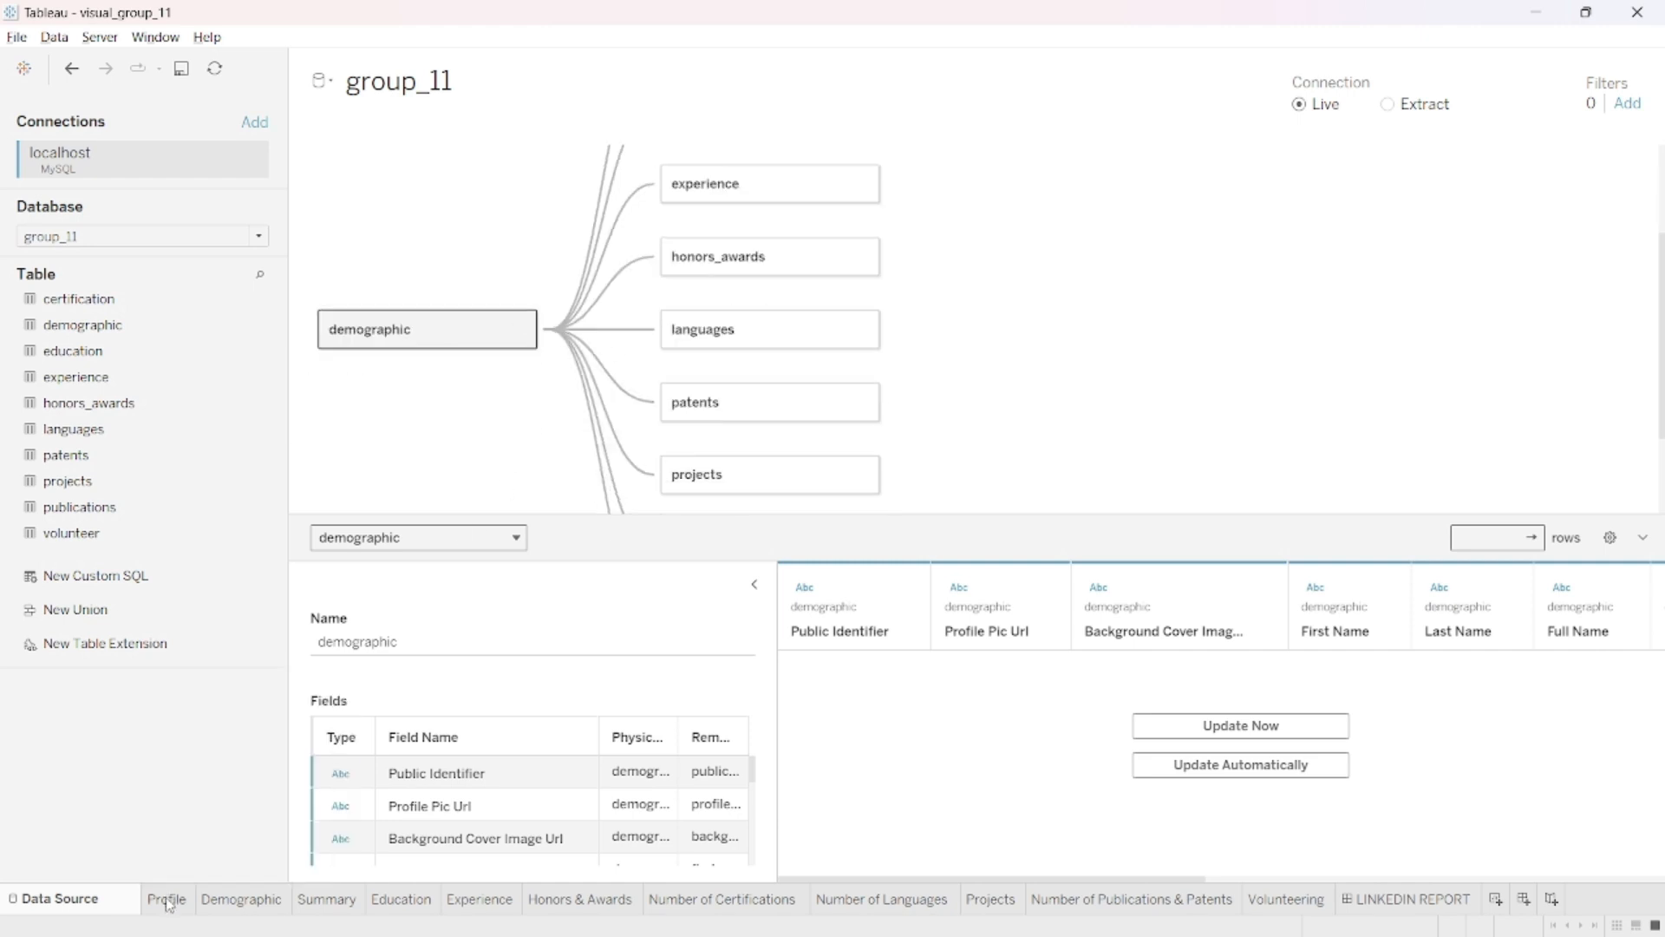
click(238, 902)
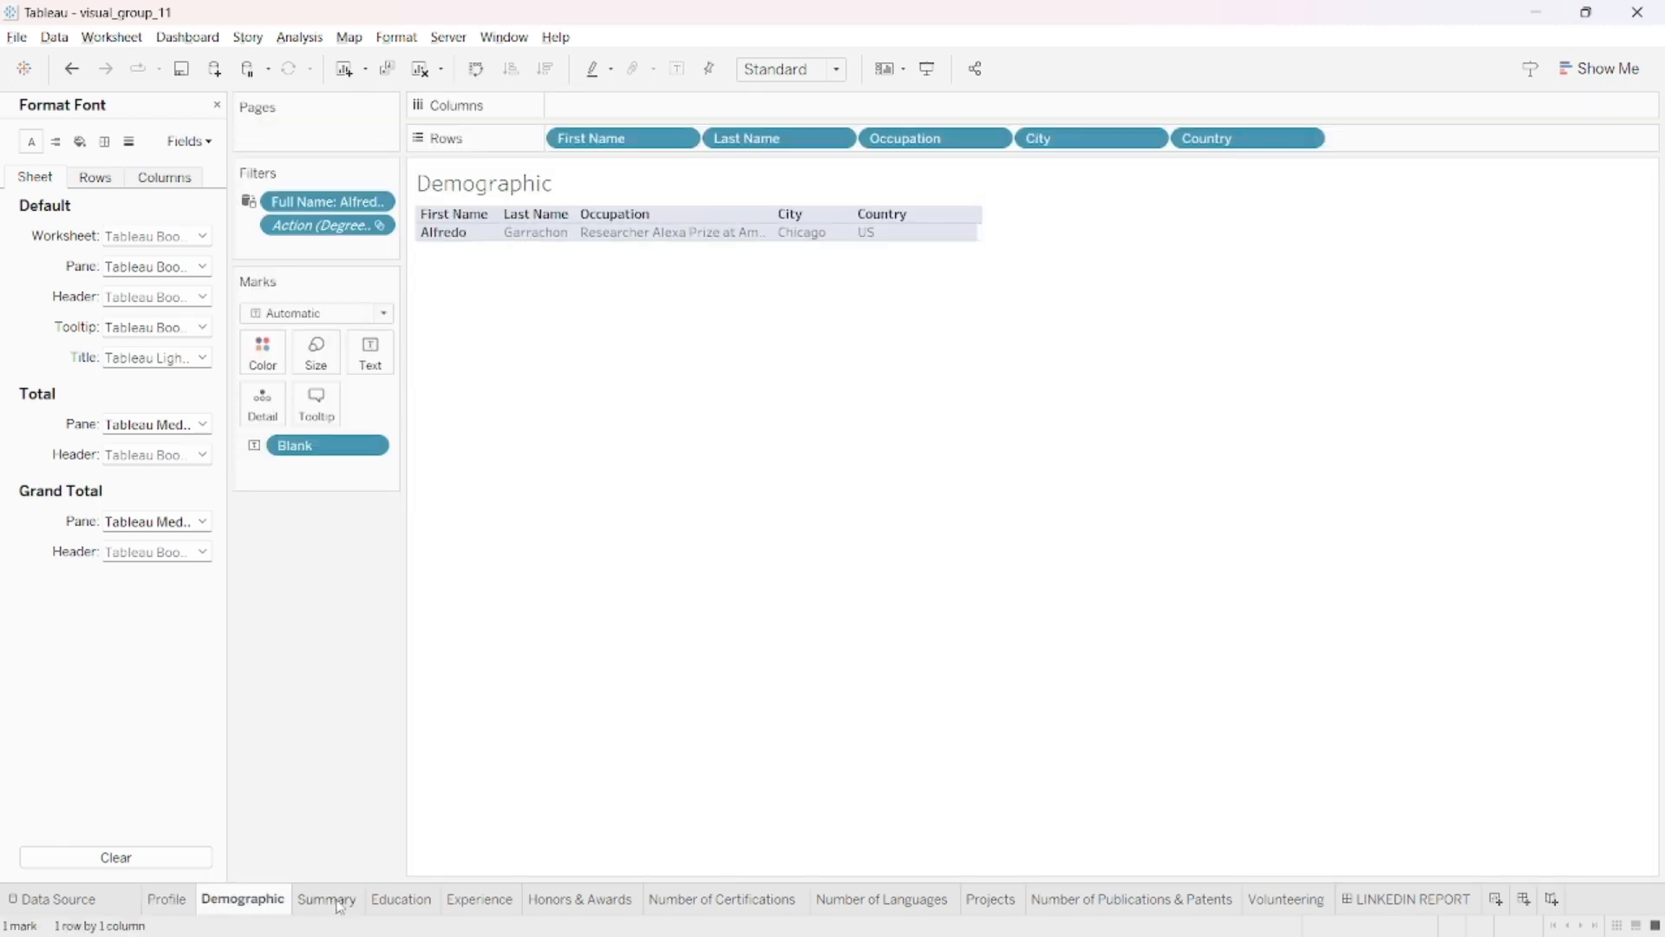
click(353, 907)
click(401, 906)
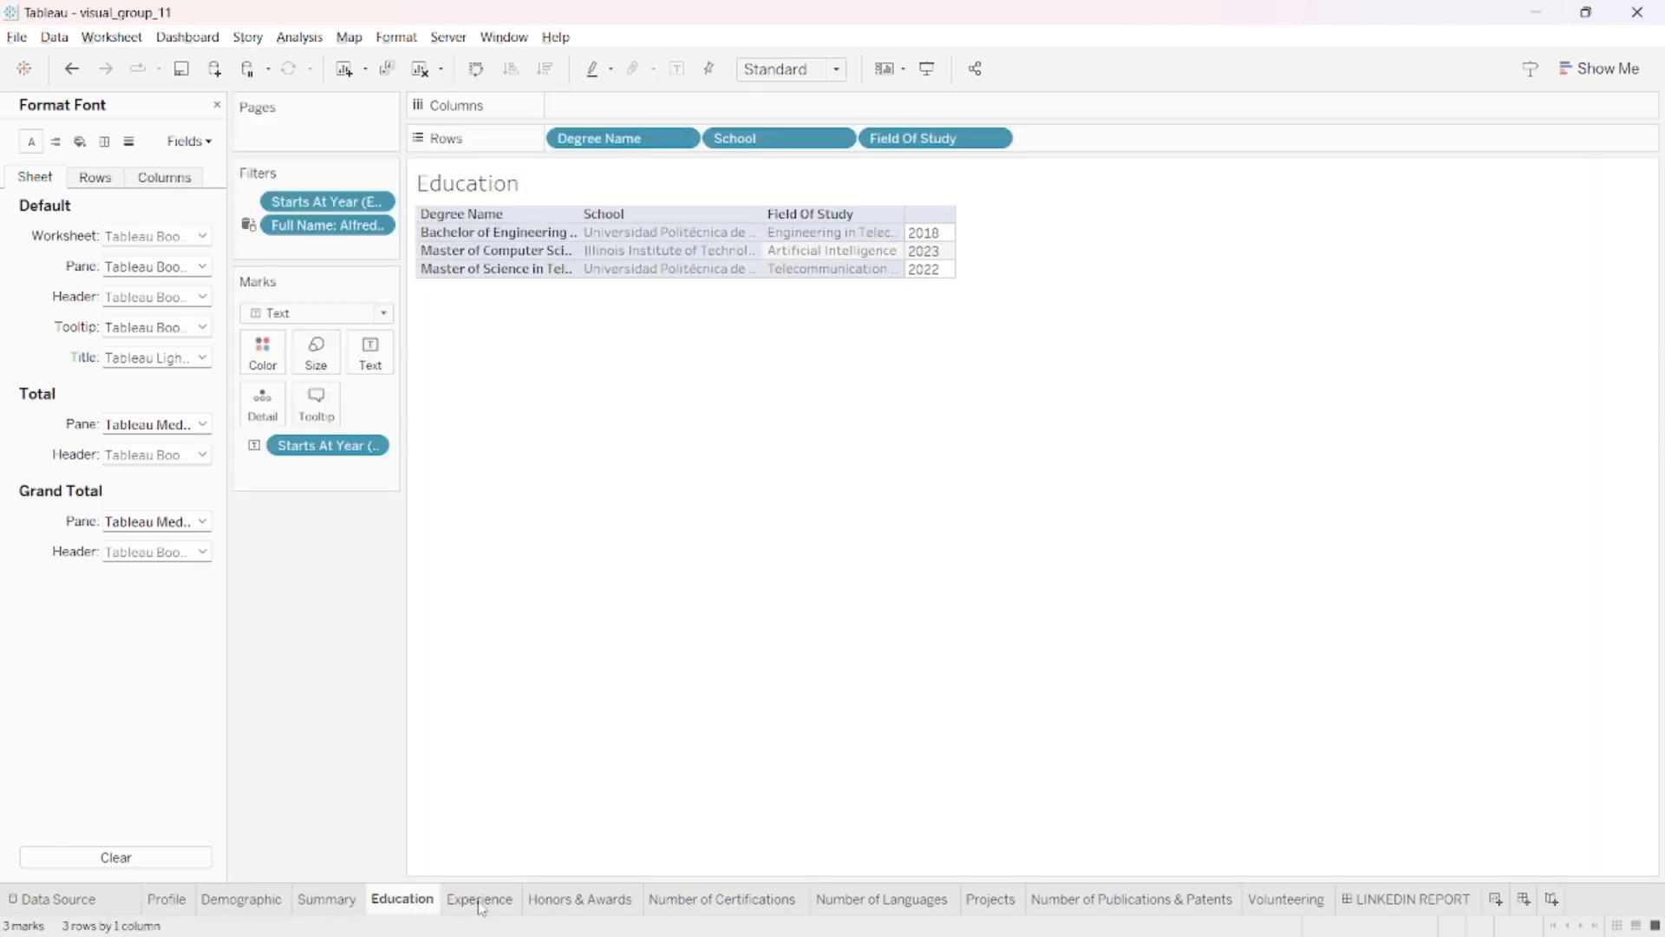
click(503, 906)
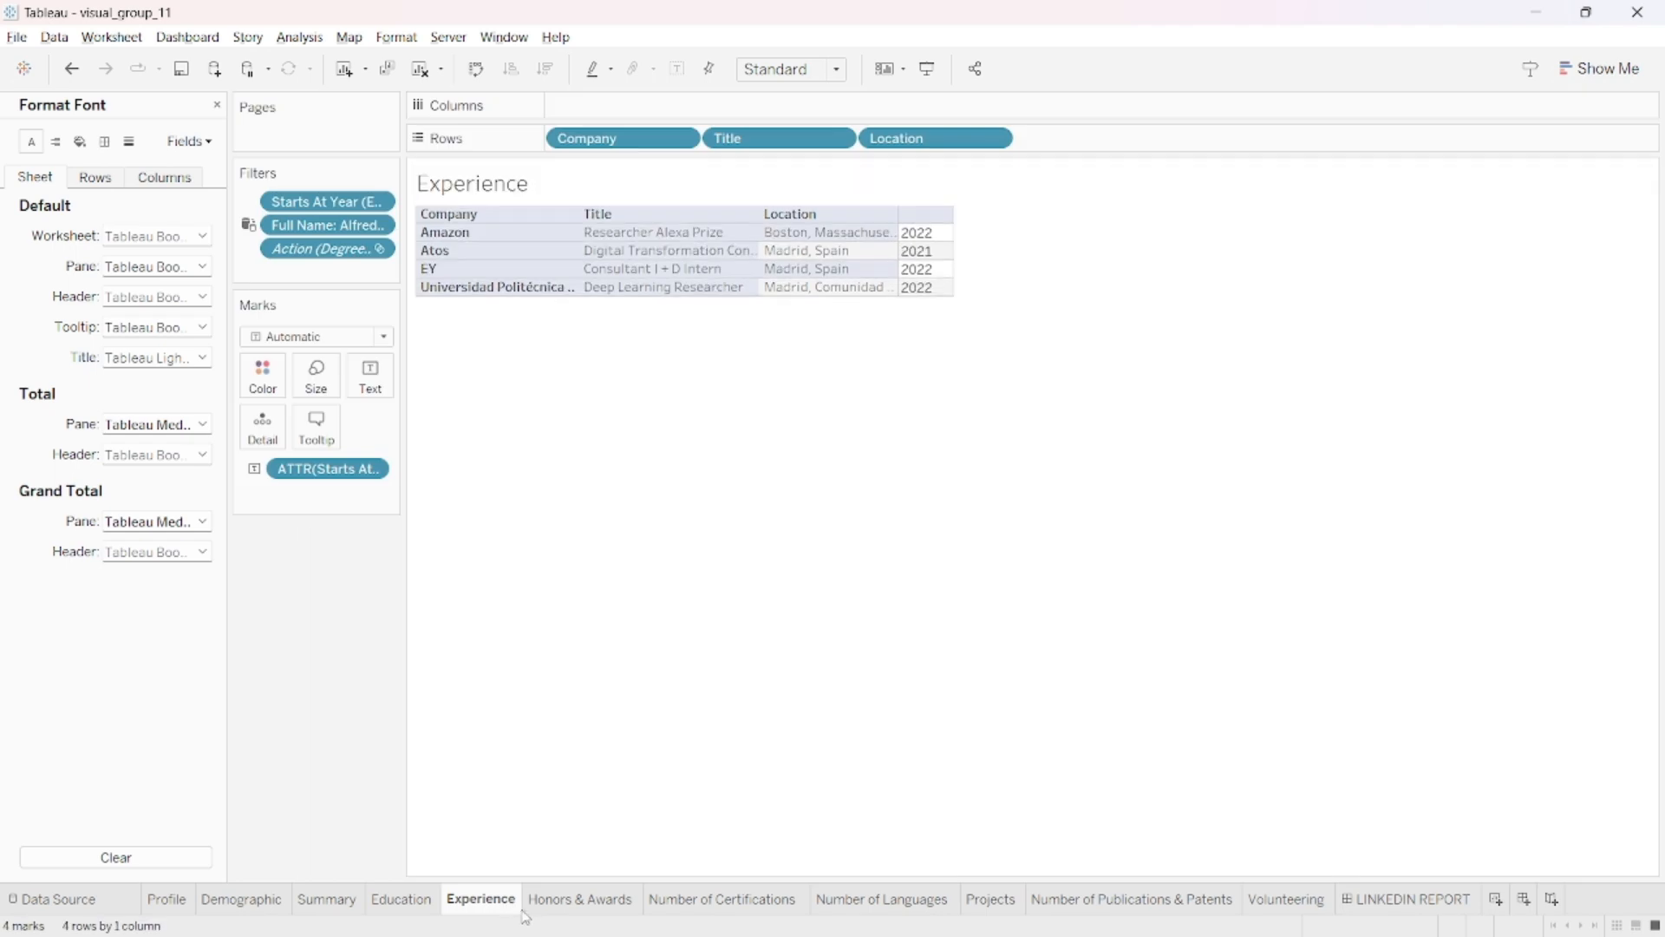
click(589, 906)
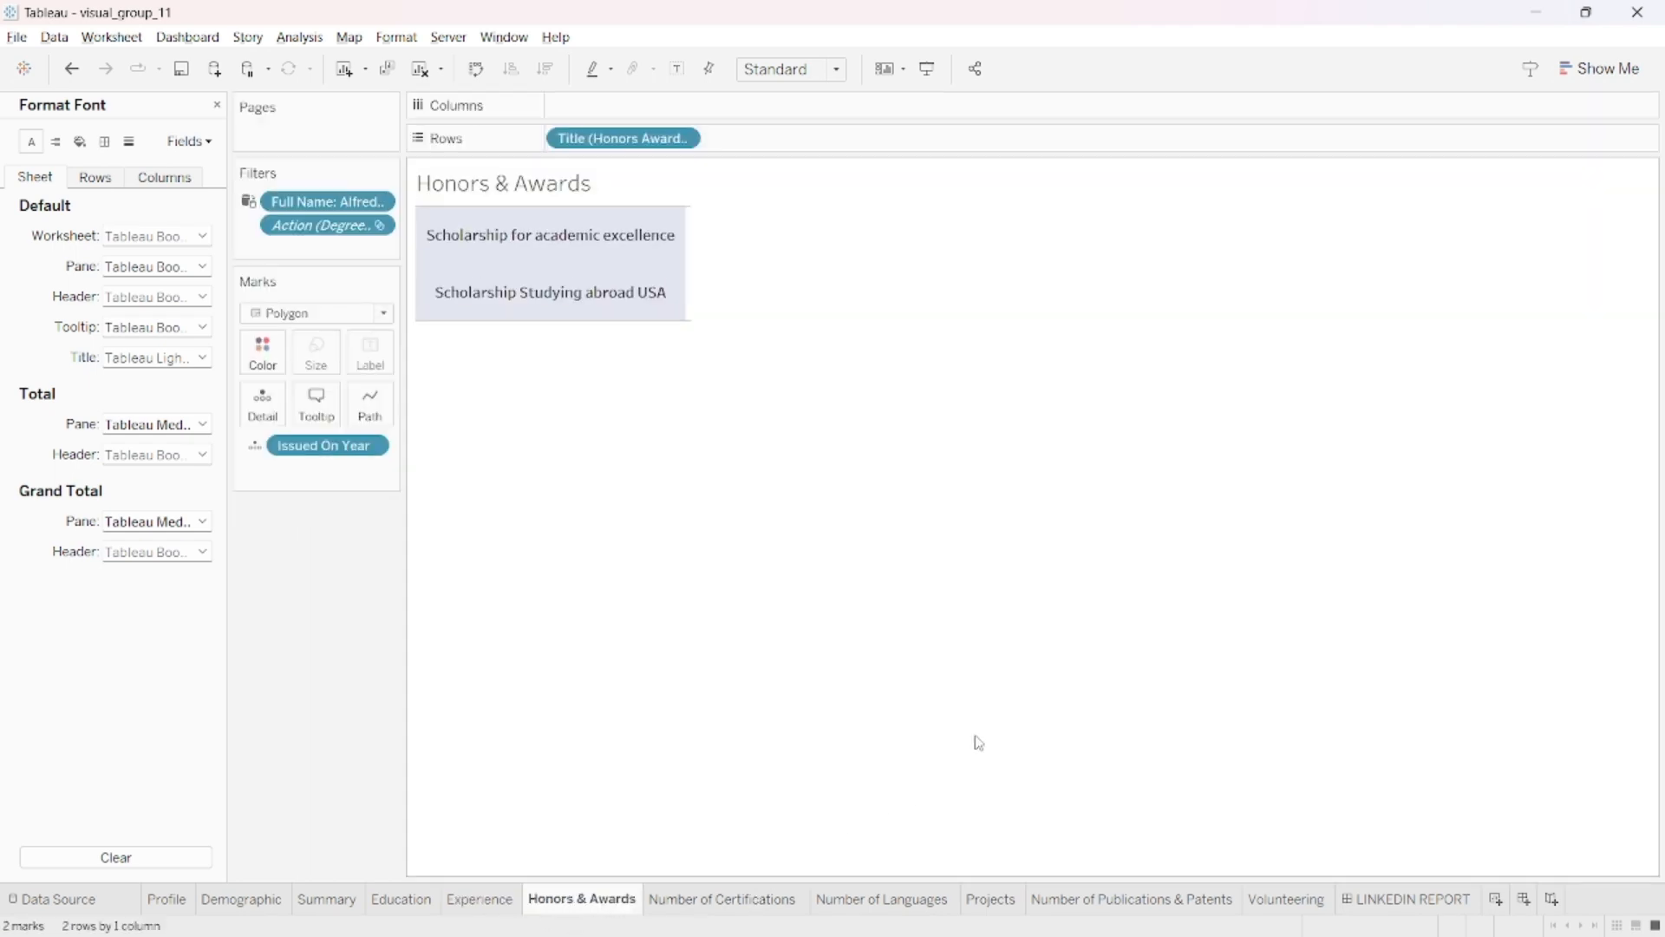
- Return to the LINKEDIN REPORT dashboard and look up the filters available for analysing the Summary sheet
click(1408, 902)
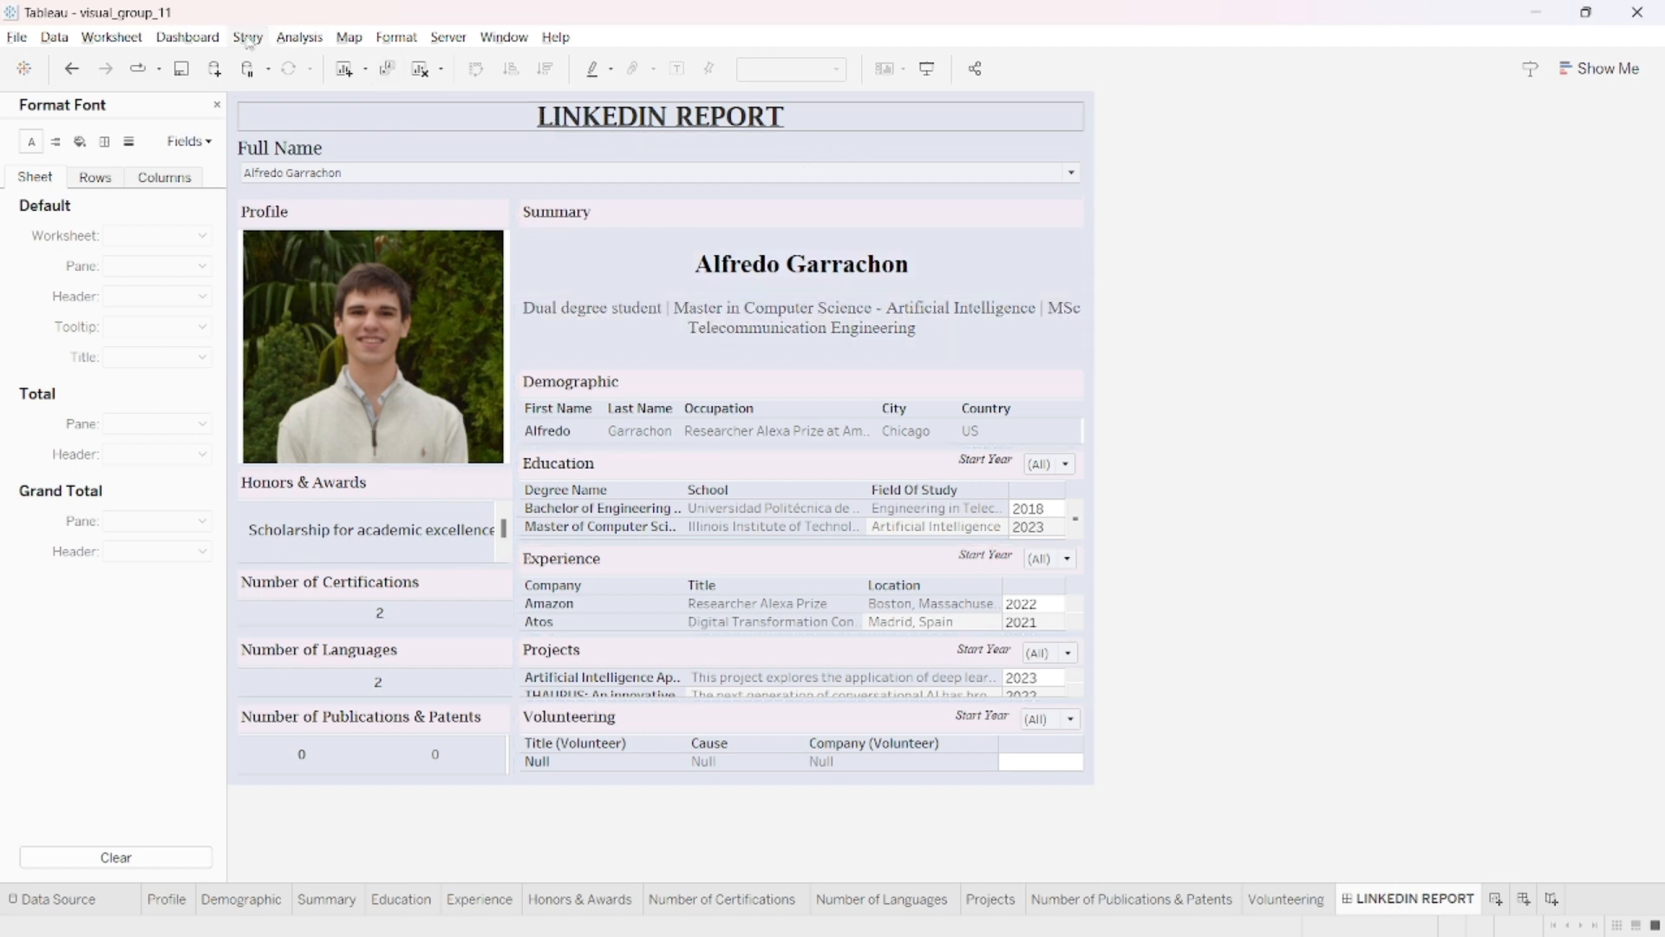
click(189, 37)
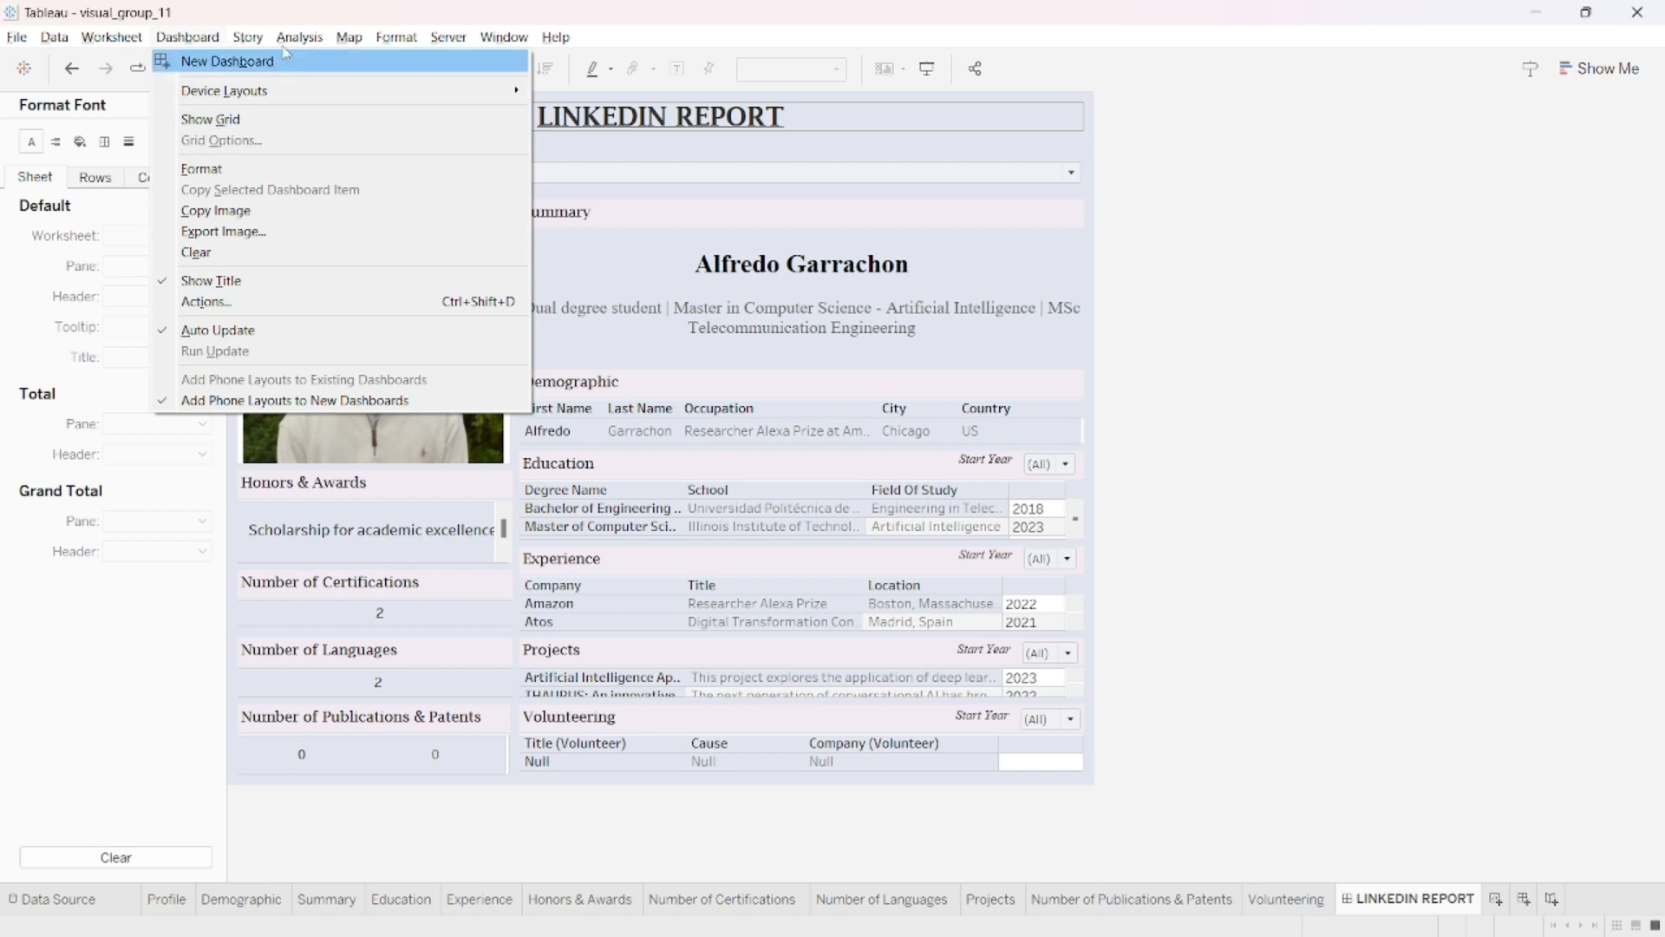
mouse_move(284, 43)
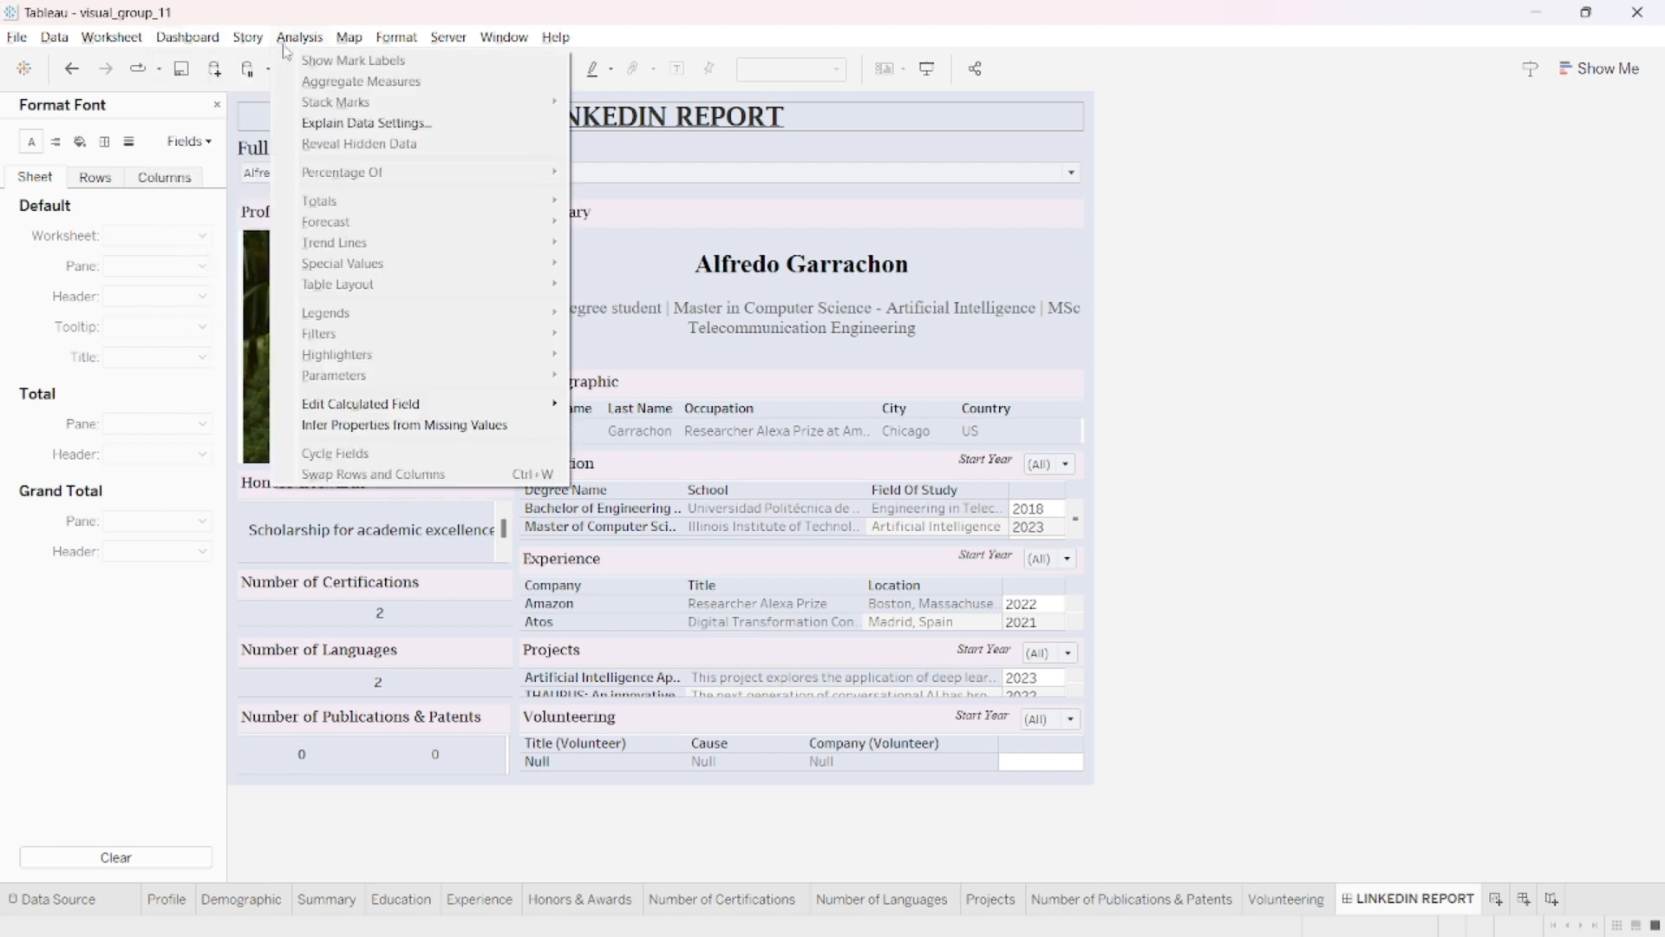
click(1045, 407)
click(824, 299)
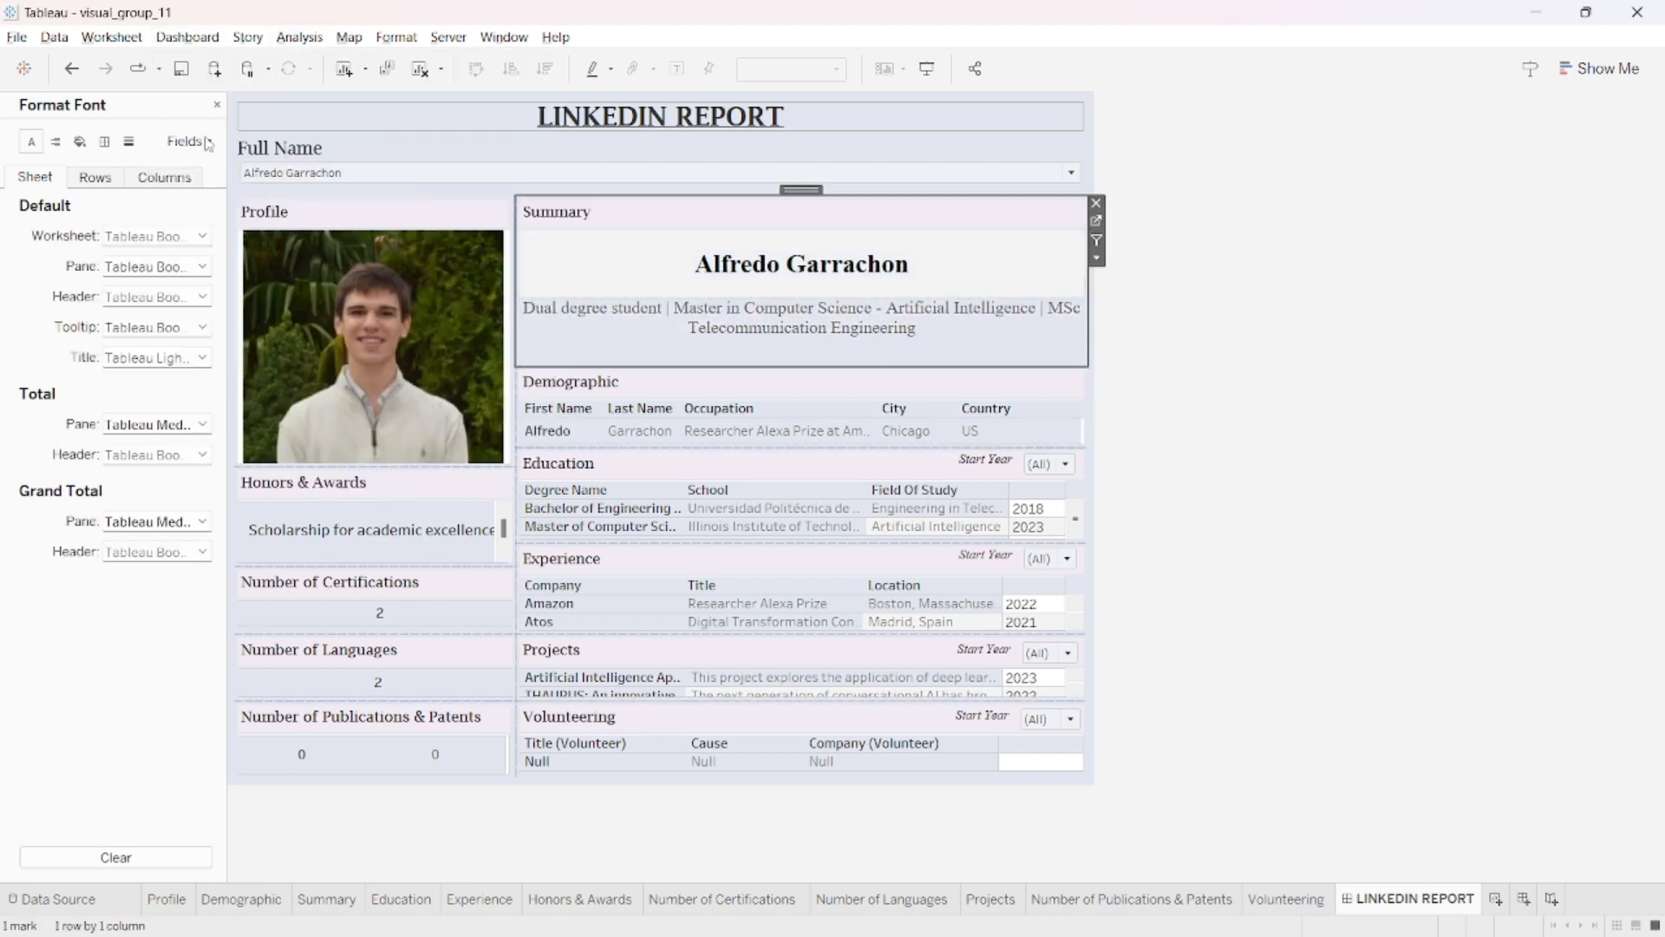
click(194, 40)
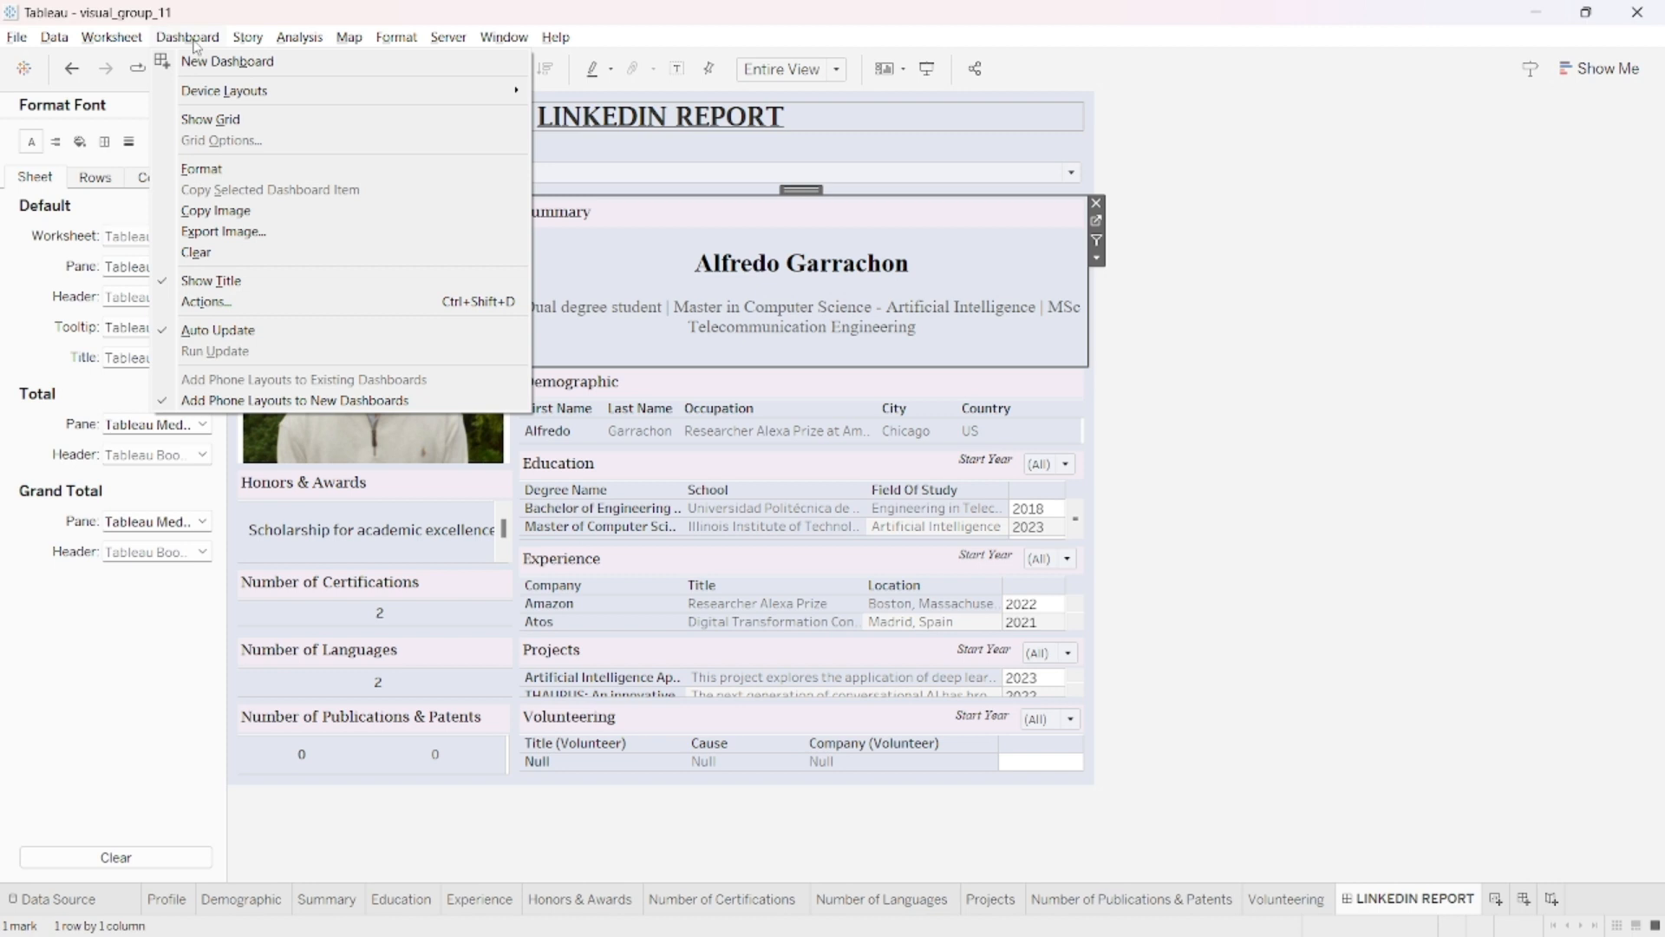
mouse_move(295, 39)
mouse_move(327, 358)
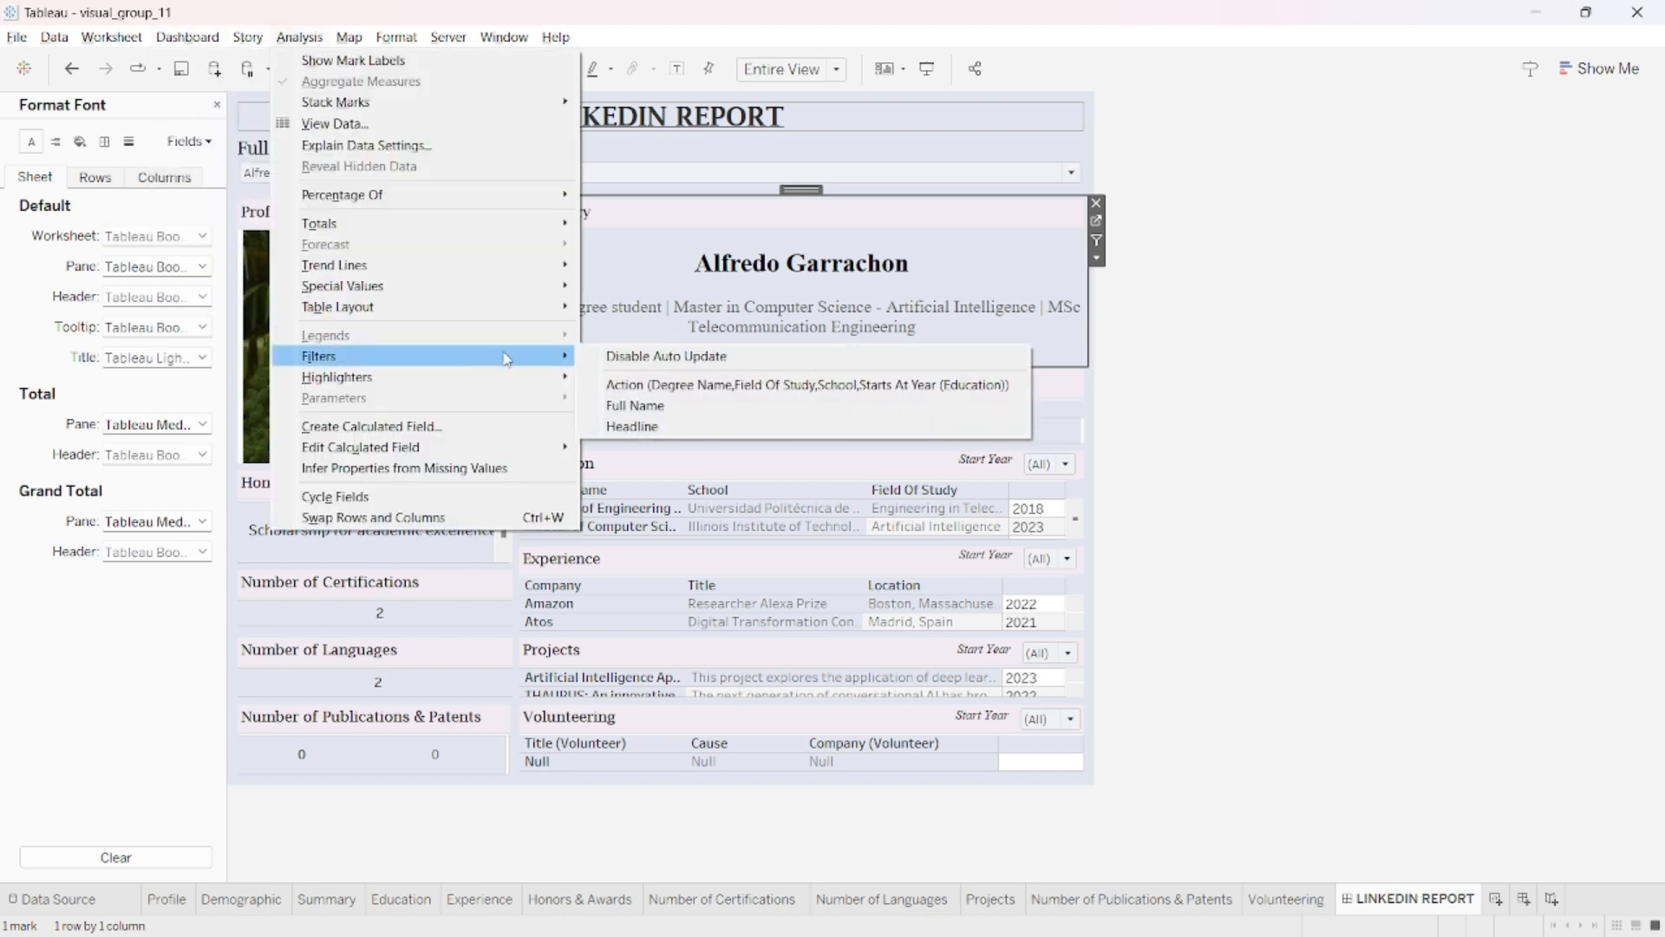
click(822, 168)
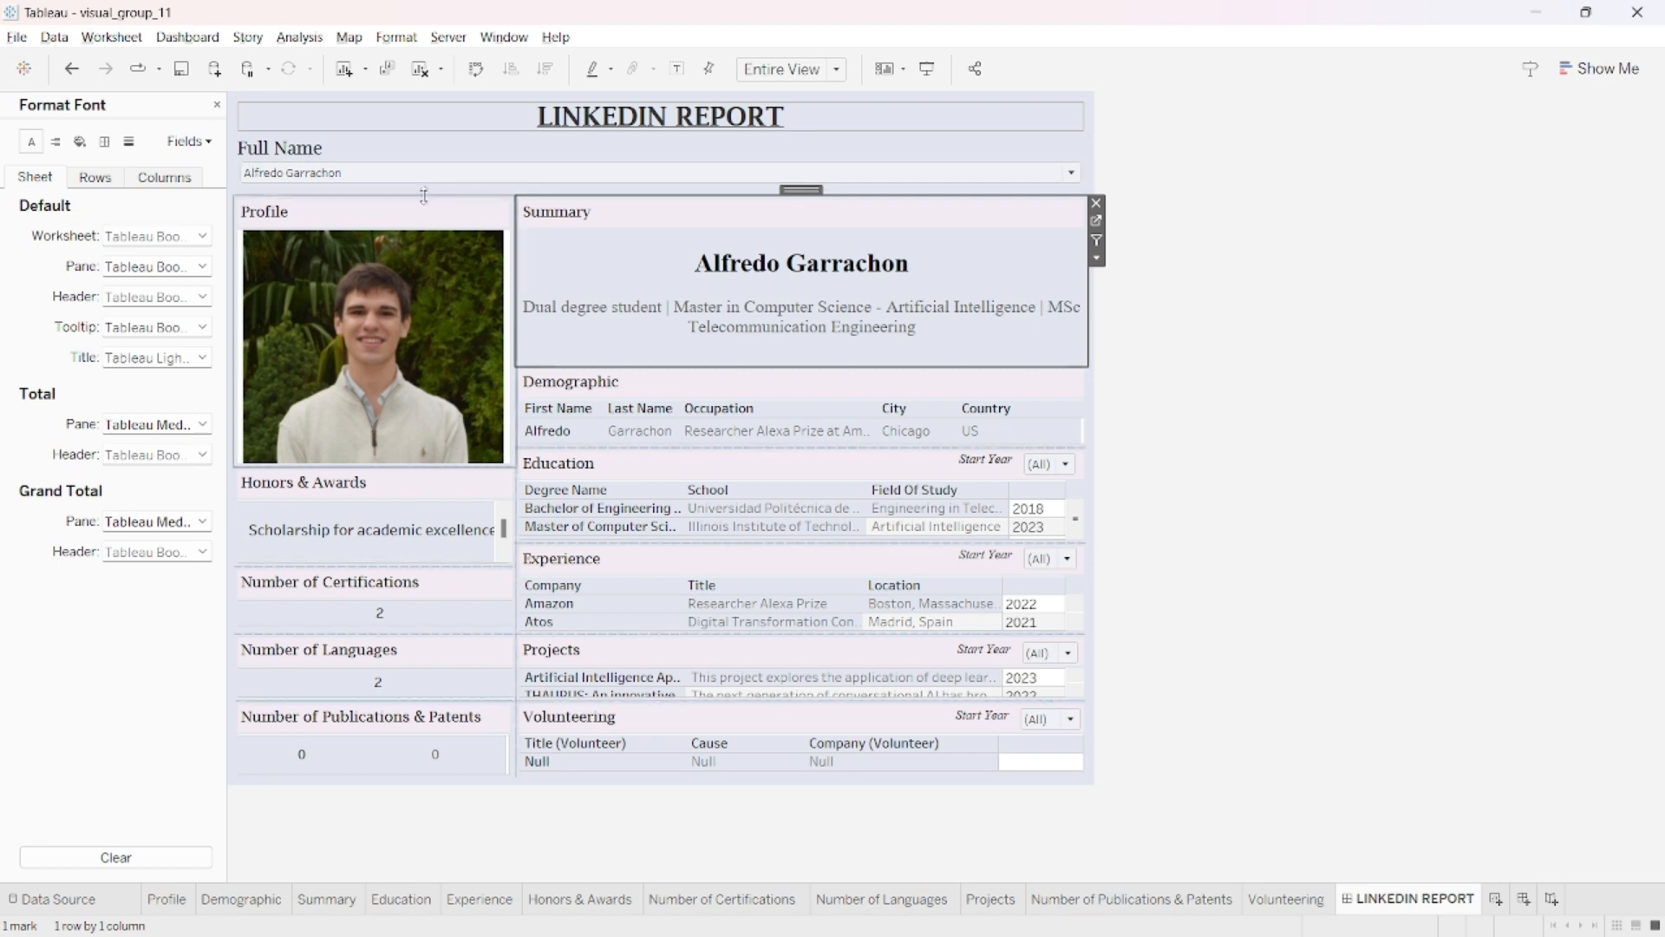
- Check which worksheets the dashboard's Full Name filter applies to, leaving its settings as they are
click(457, 171)
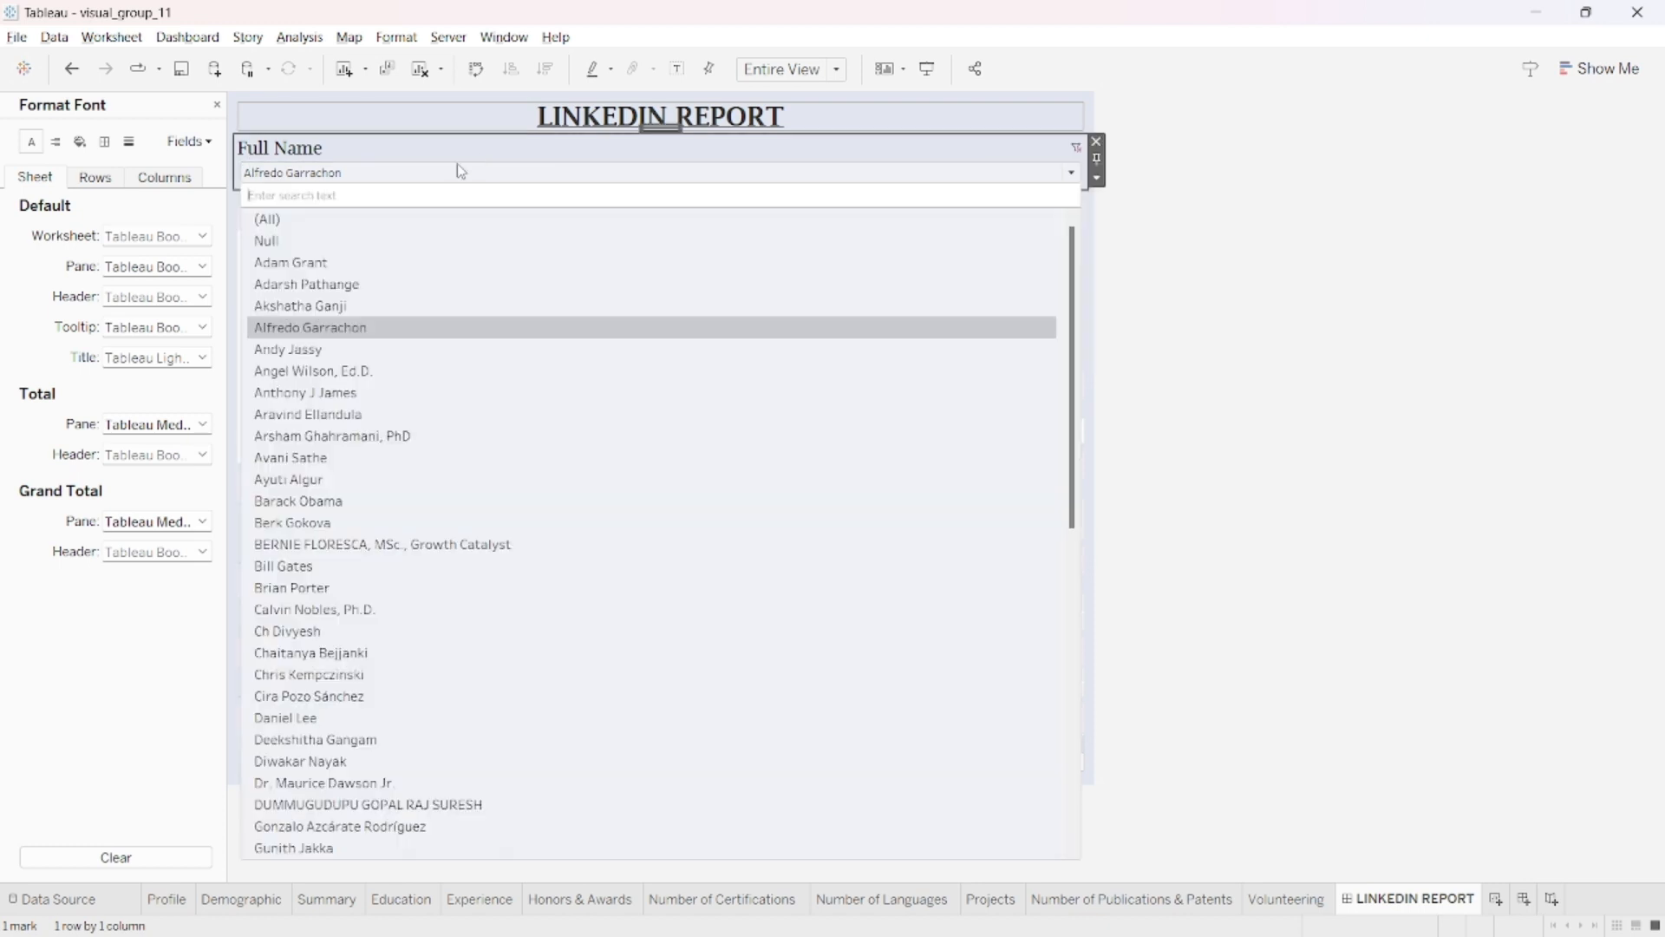
click(1098, 180)
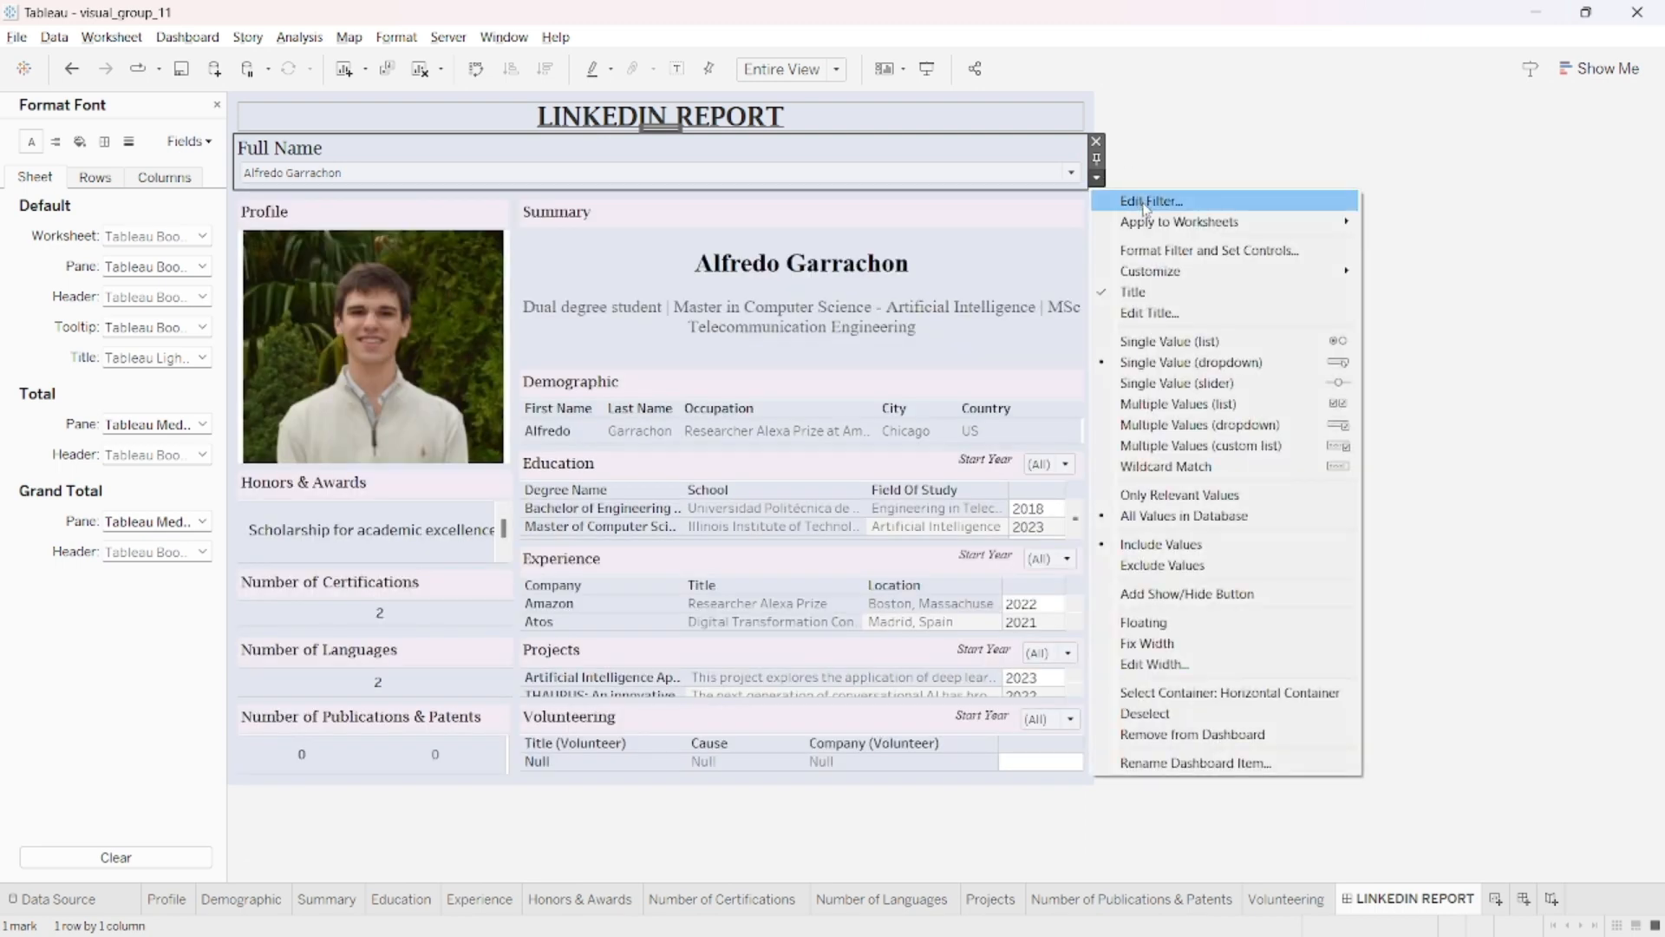
mouse_move(1149, 222)
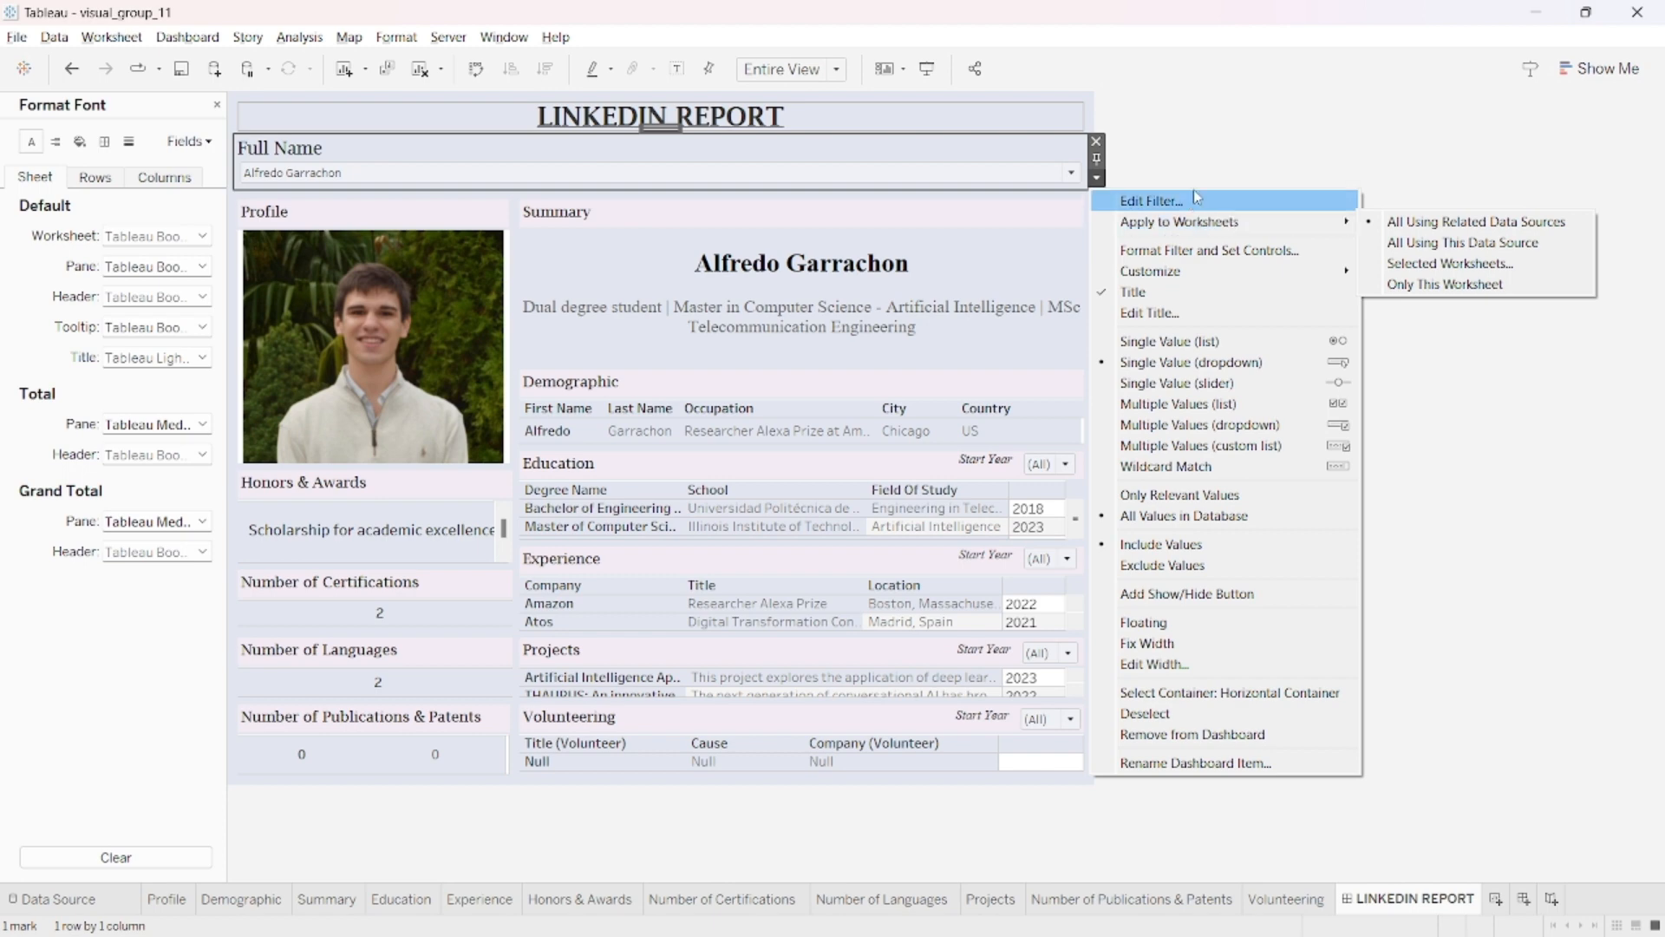
click(1227, 141)
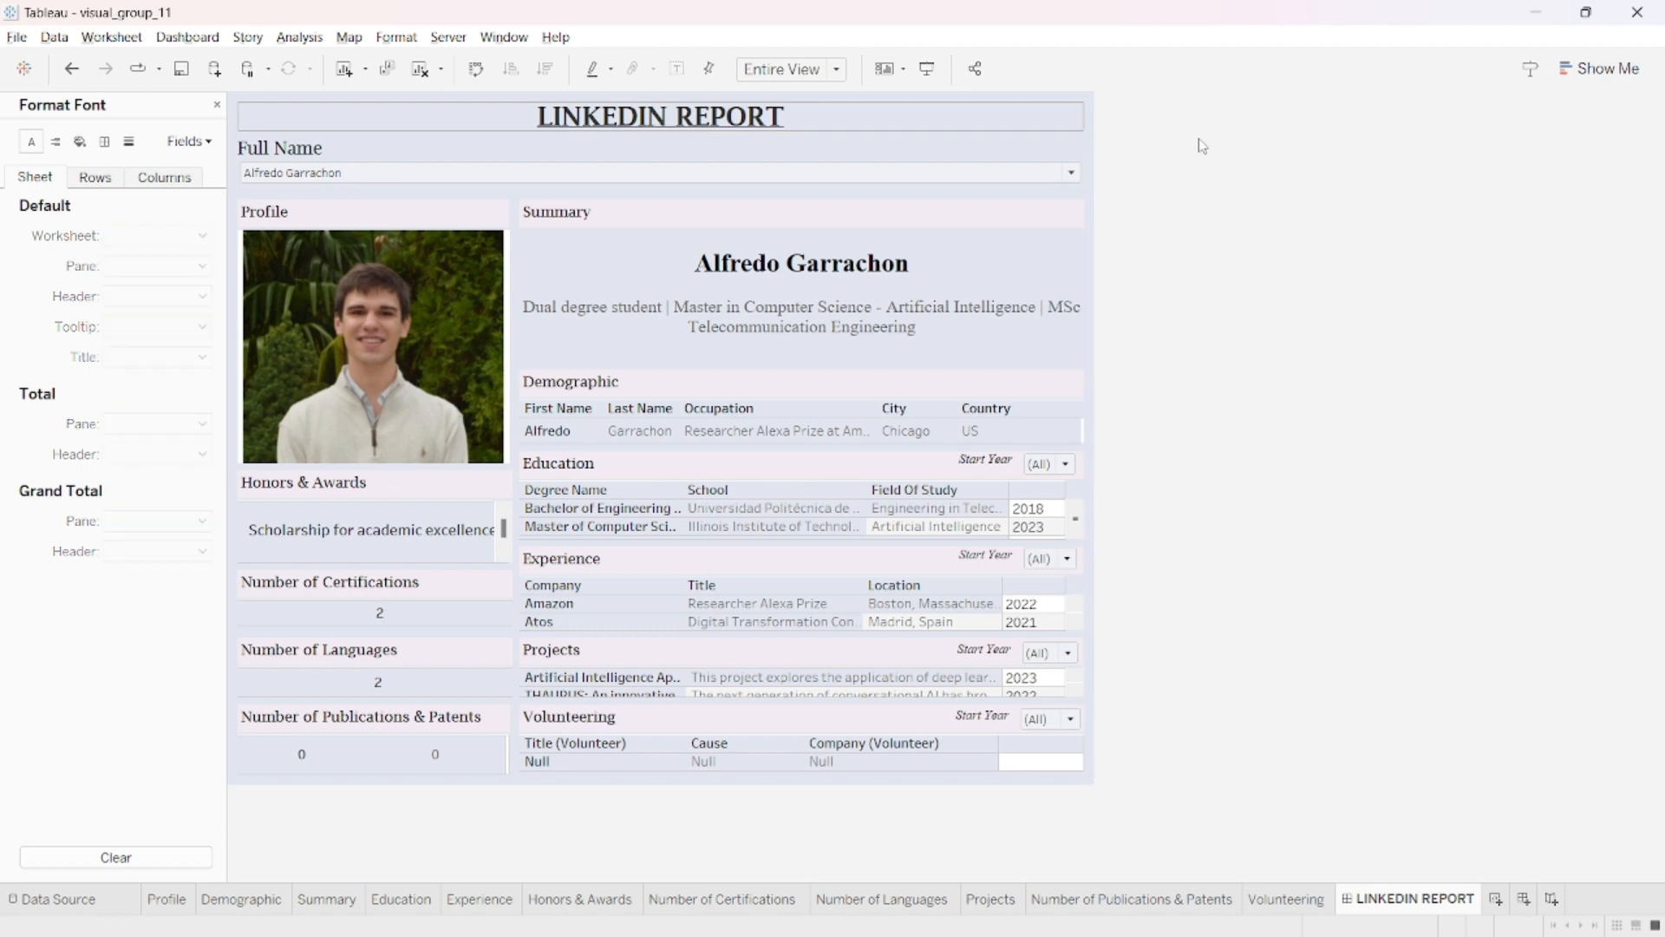
- Show the report for Bill Gates and for Barack Obama in turn using the Full Name filter
click(989, 173)
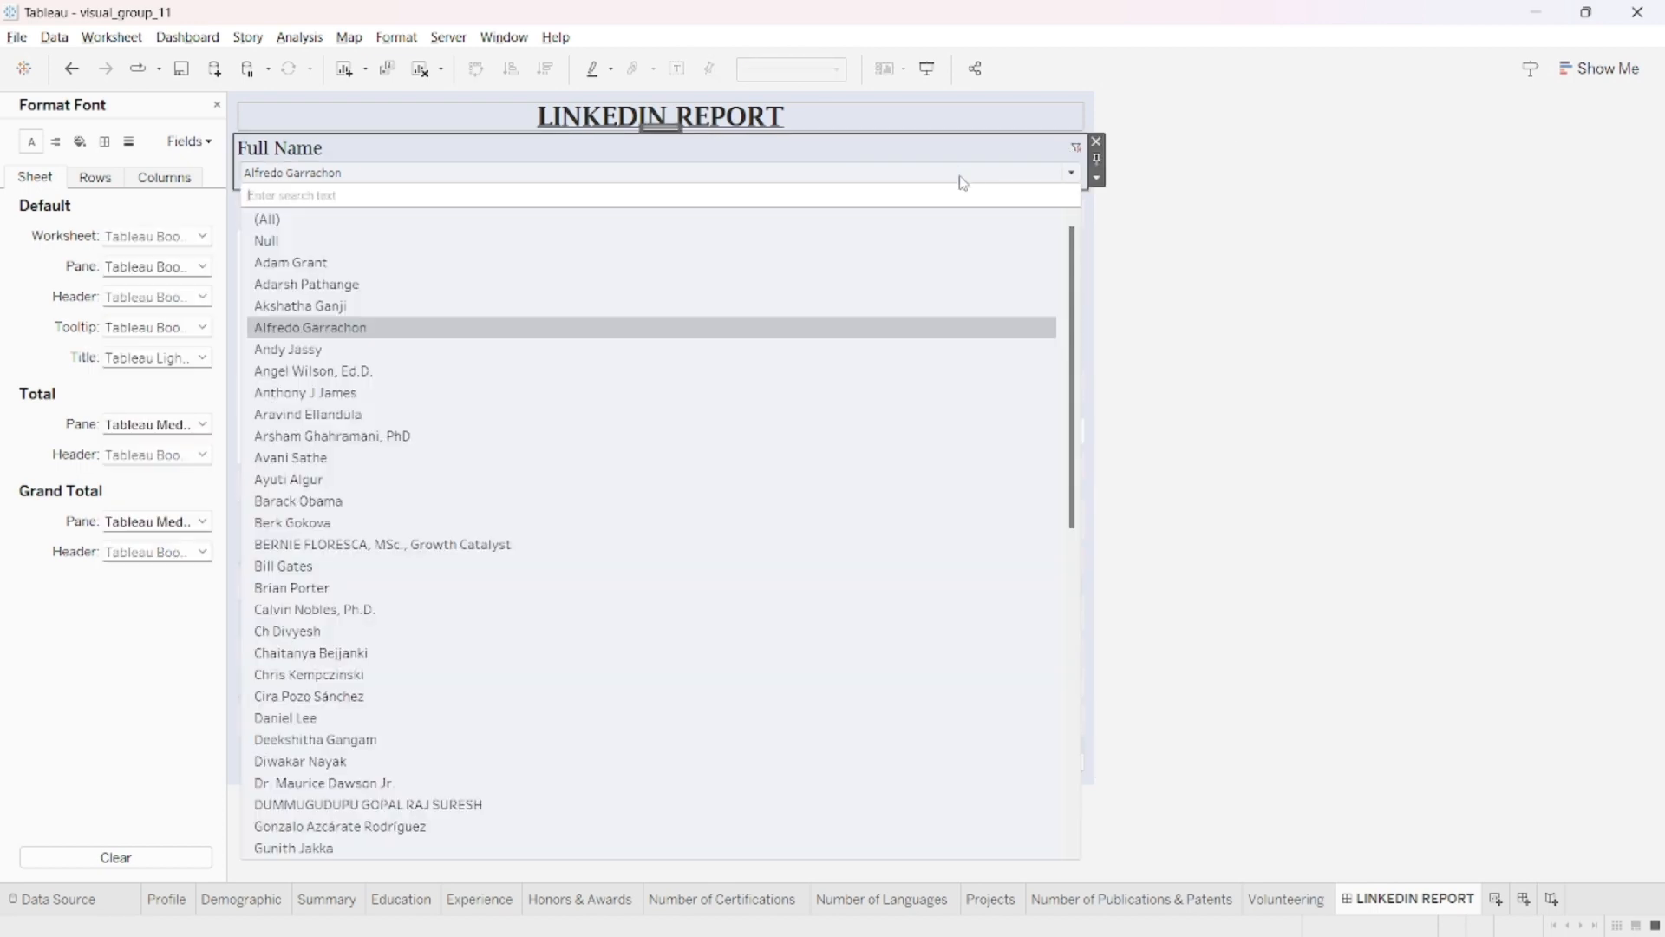
scroll(434, 407, down, 1)
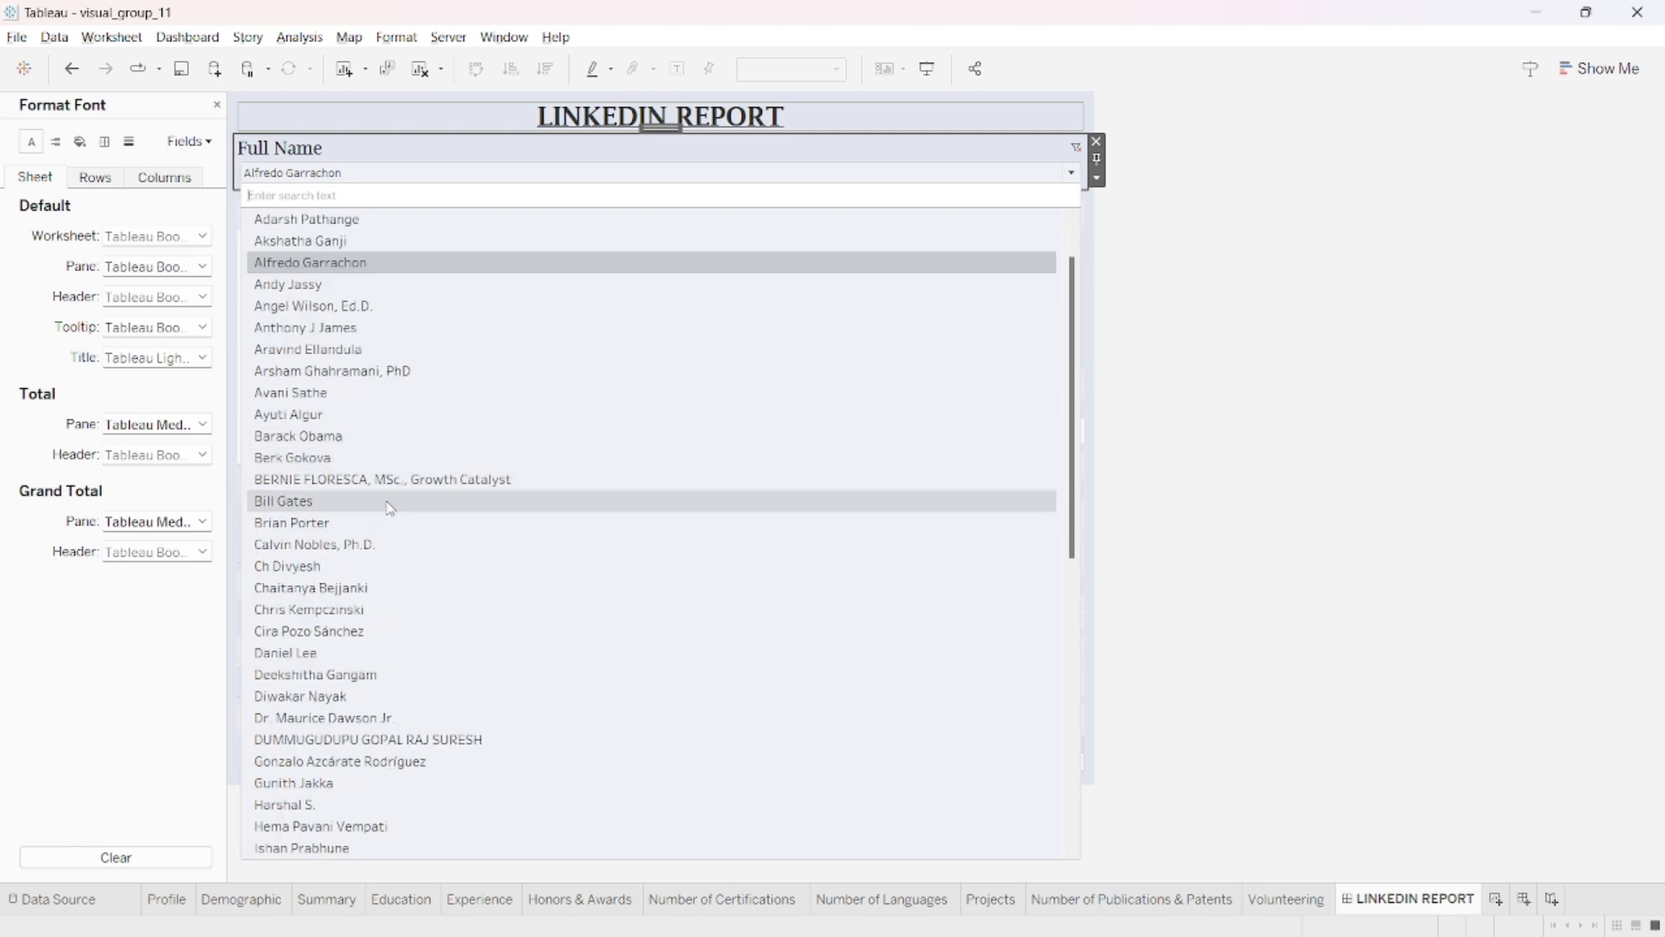
click(390, 503)
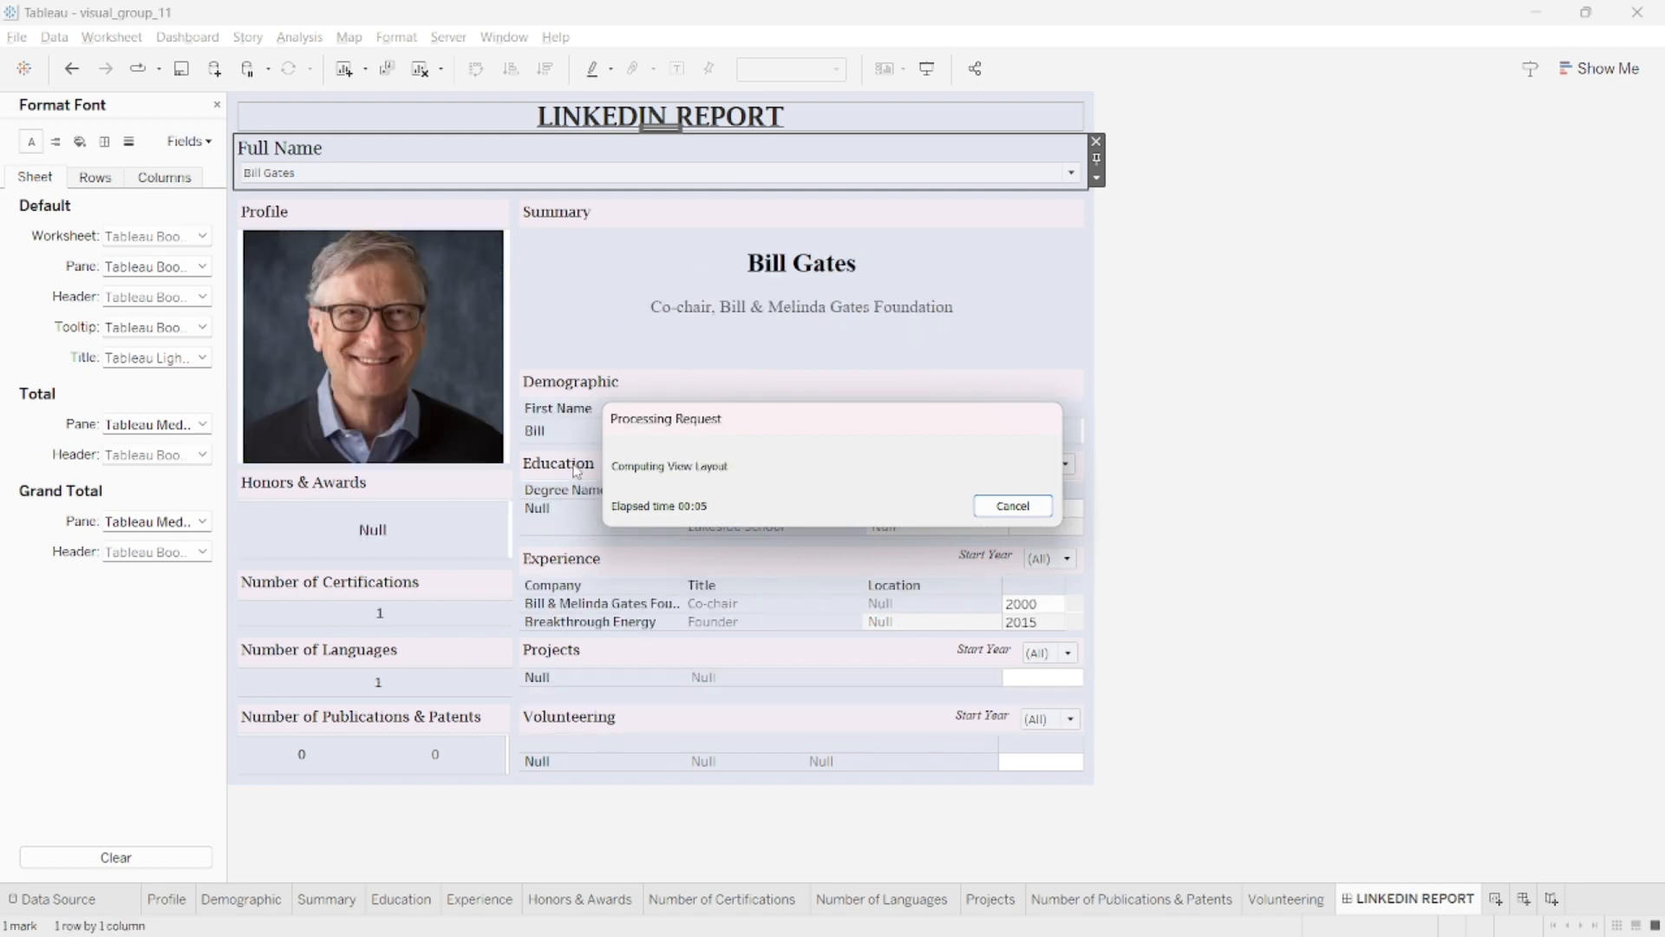
click(833, 177)
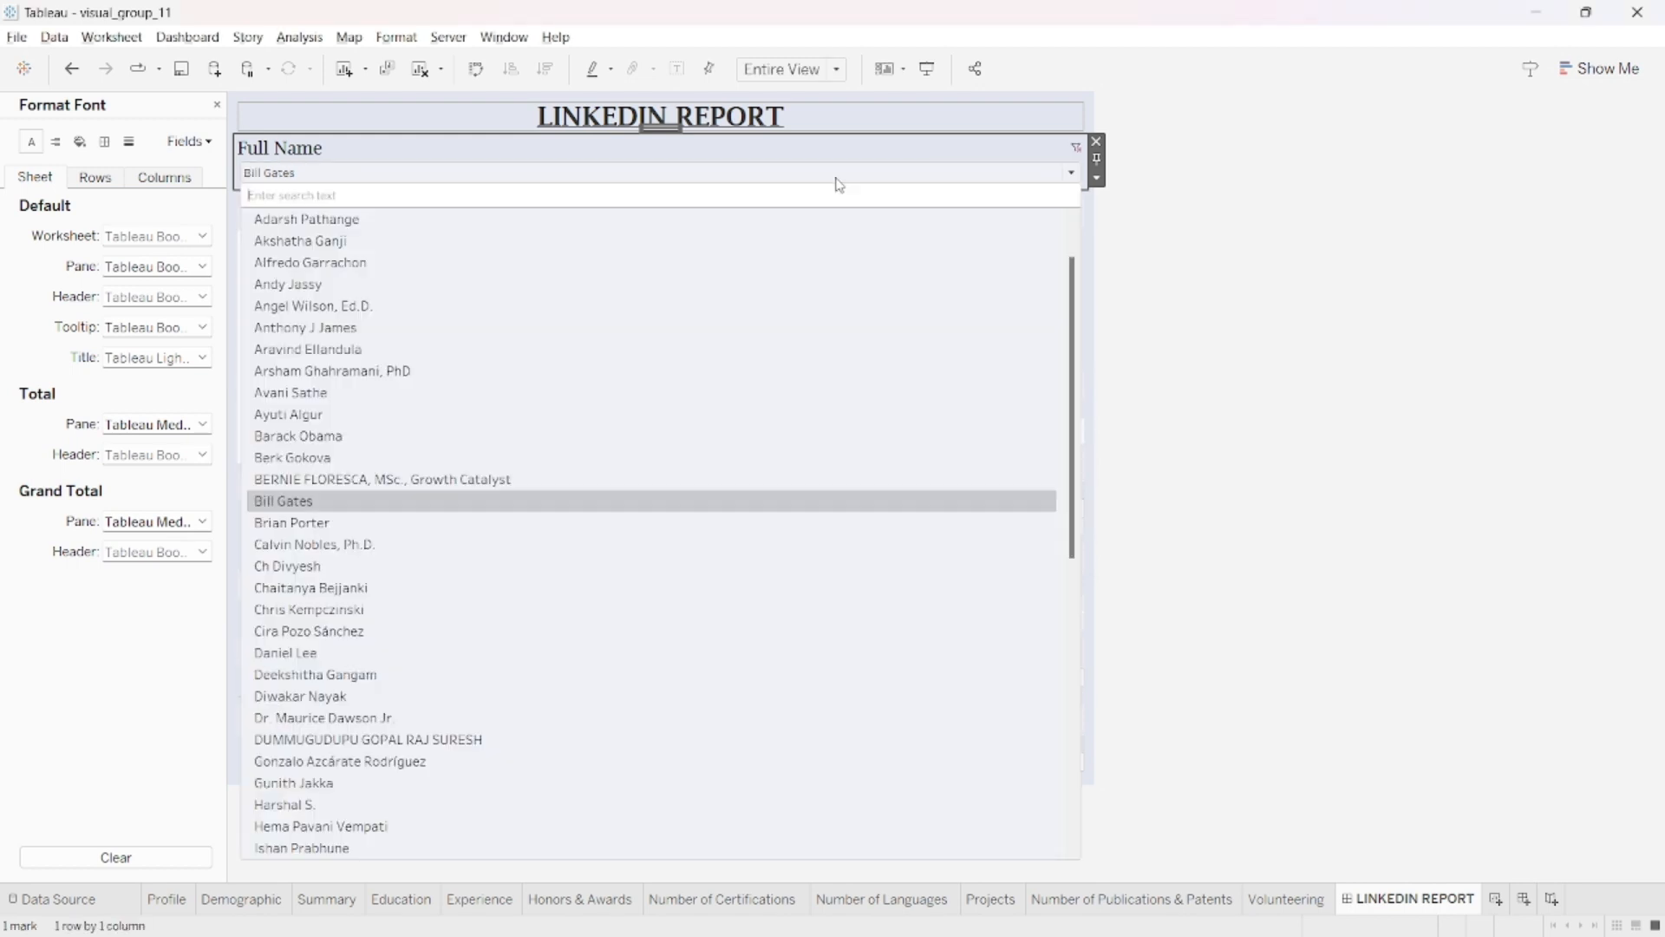
click(653, 435)
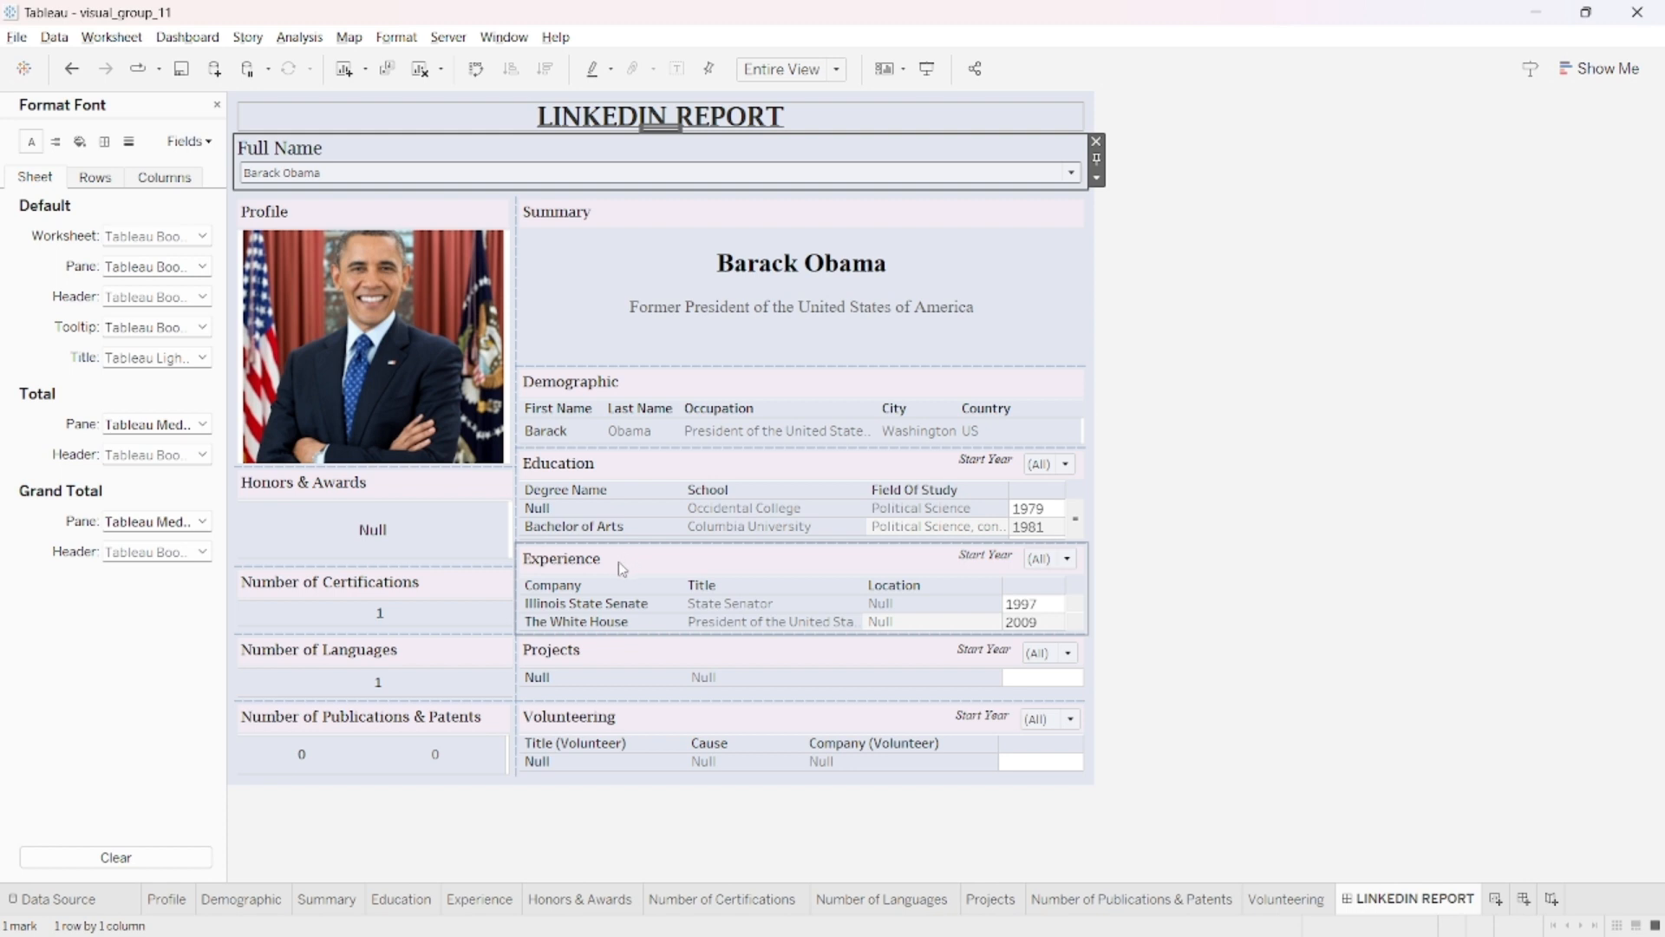
mouse_move(488, 276)
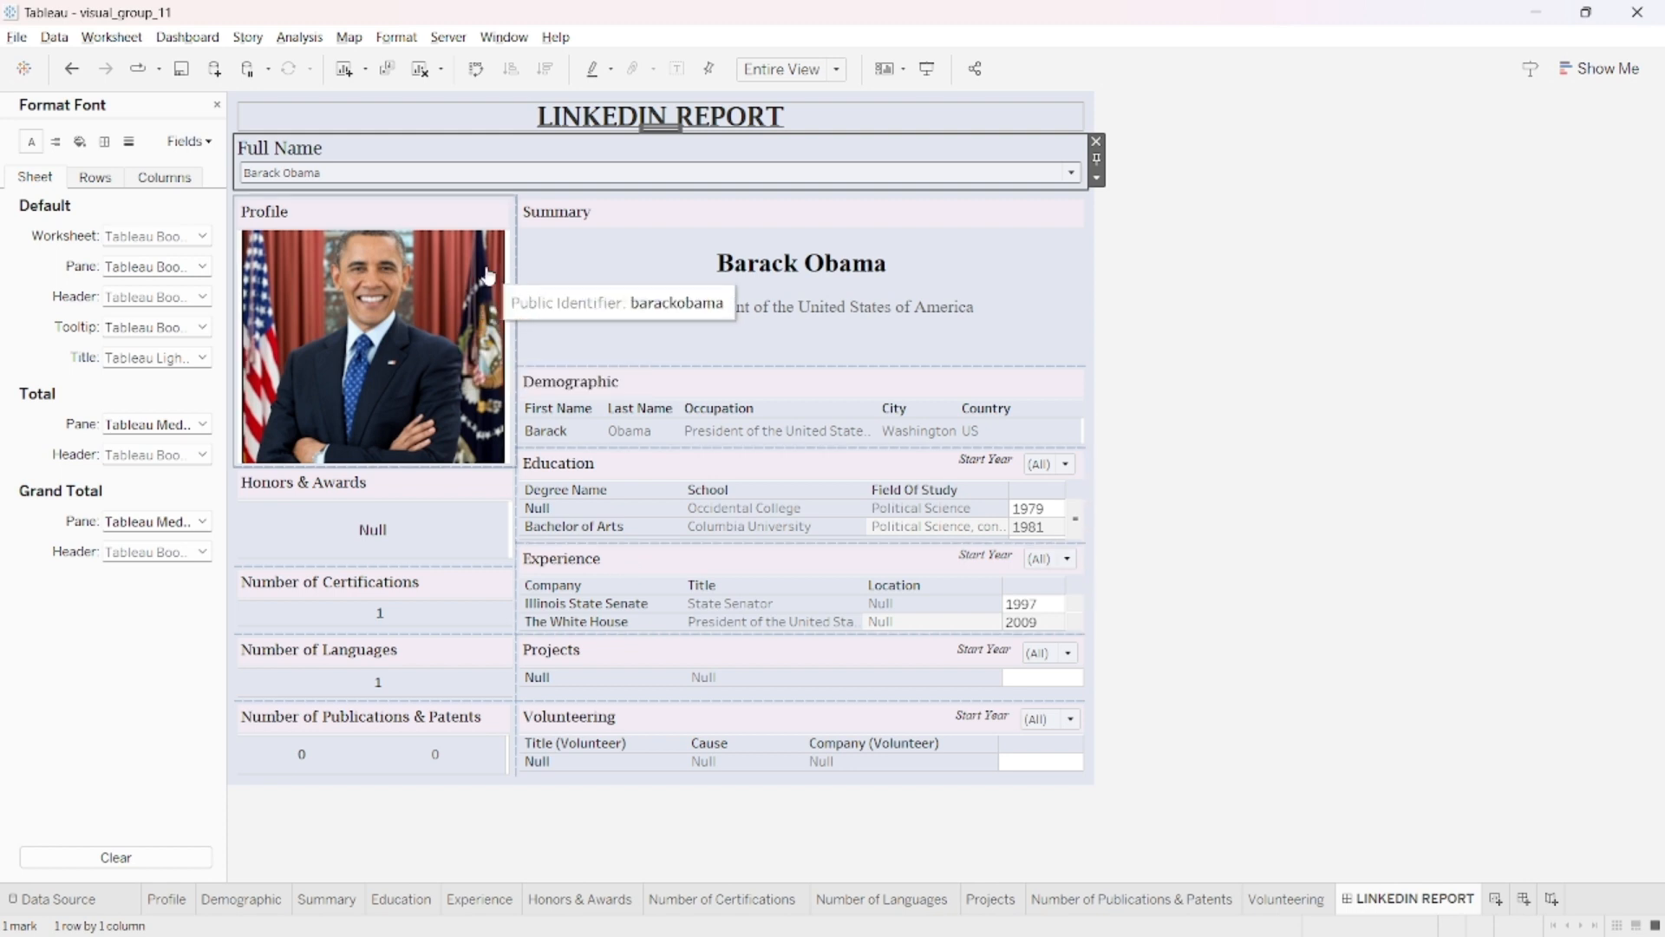
- Search the Full Name filter for the Illinois Institute of Technology department chair and show that person's report
click(319, 177)
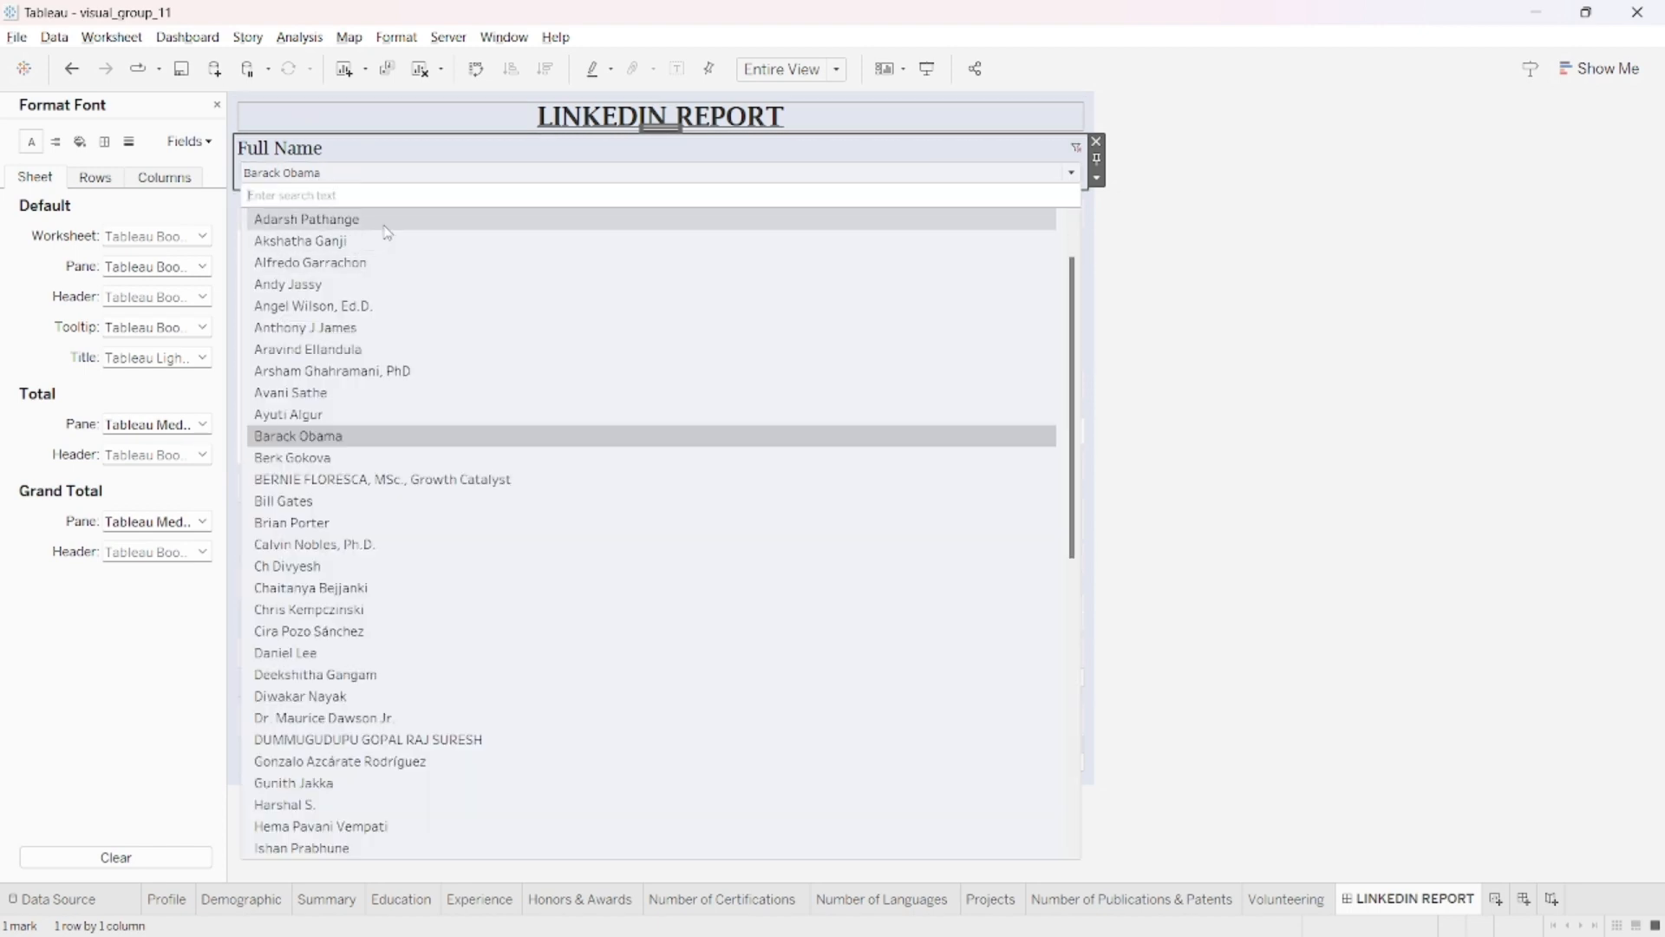
text(Calv)
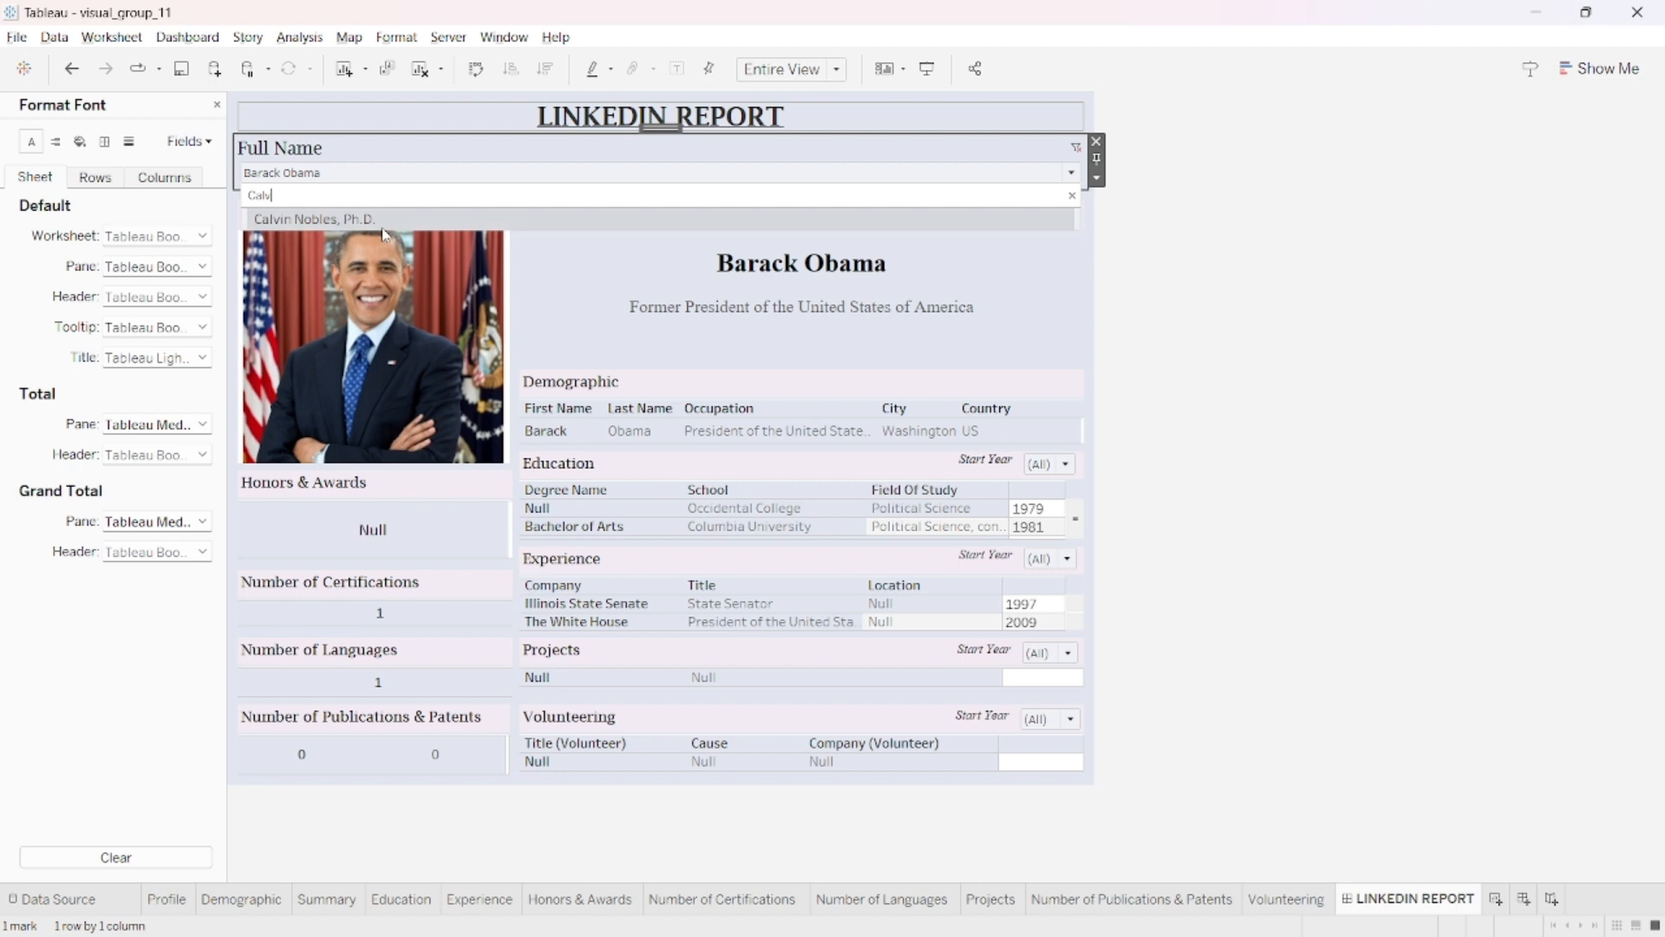
click(424, 221)
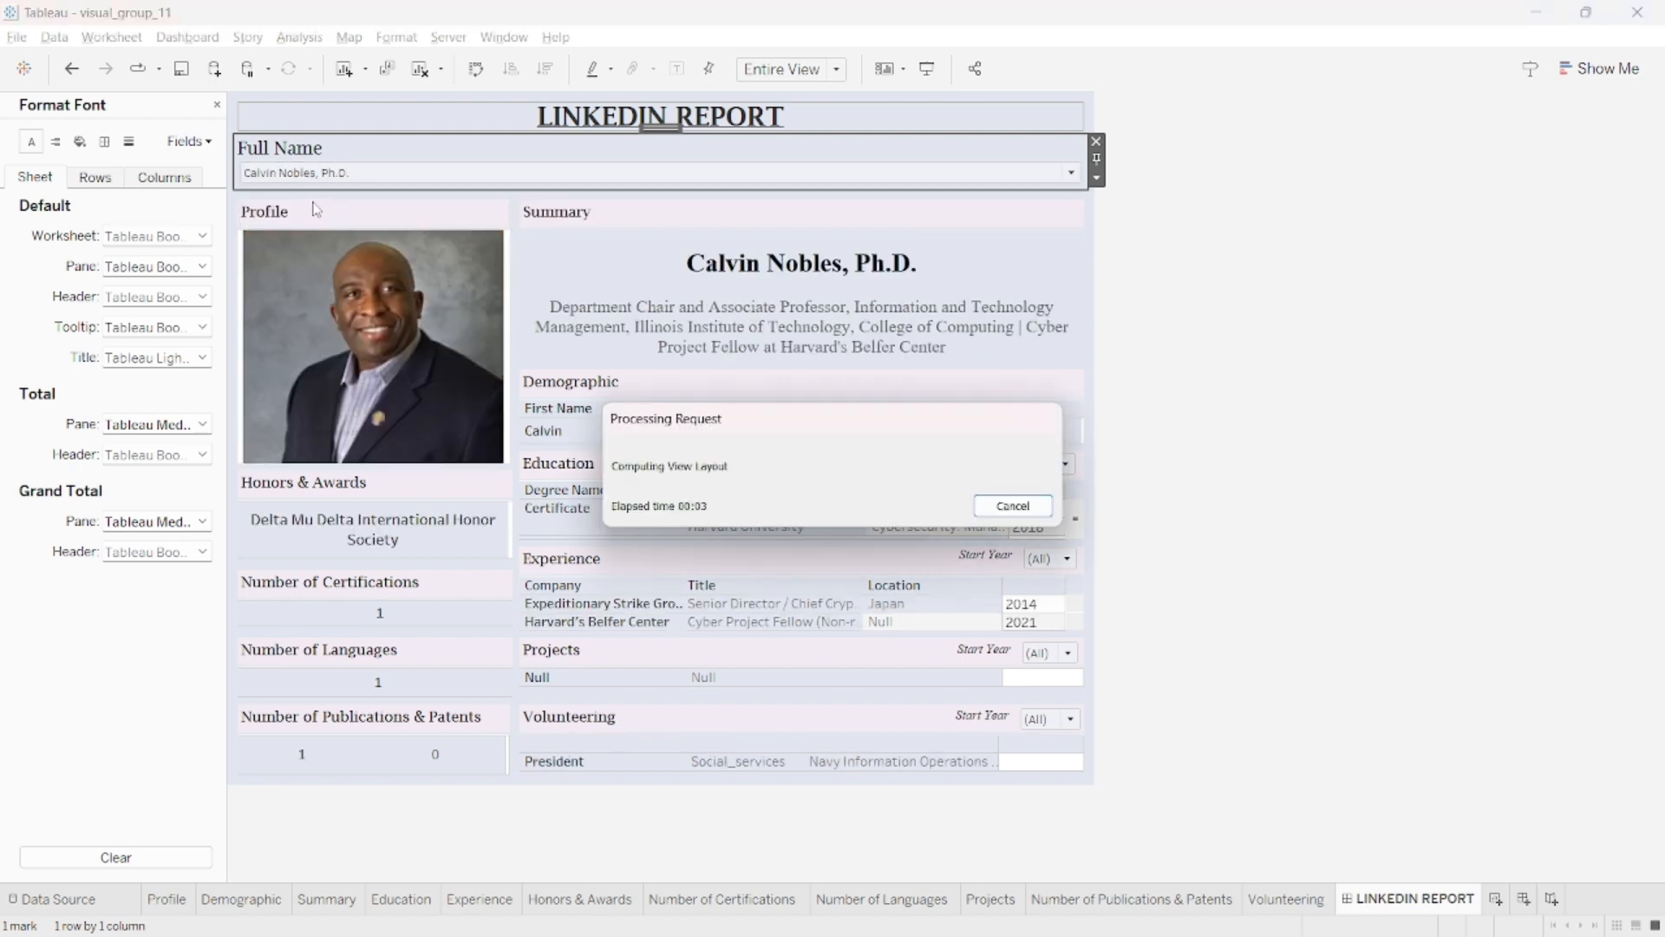
click(1461, 704)
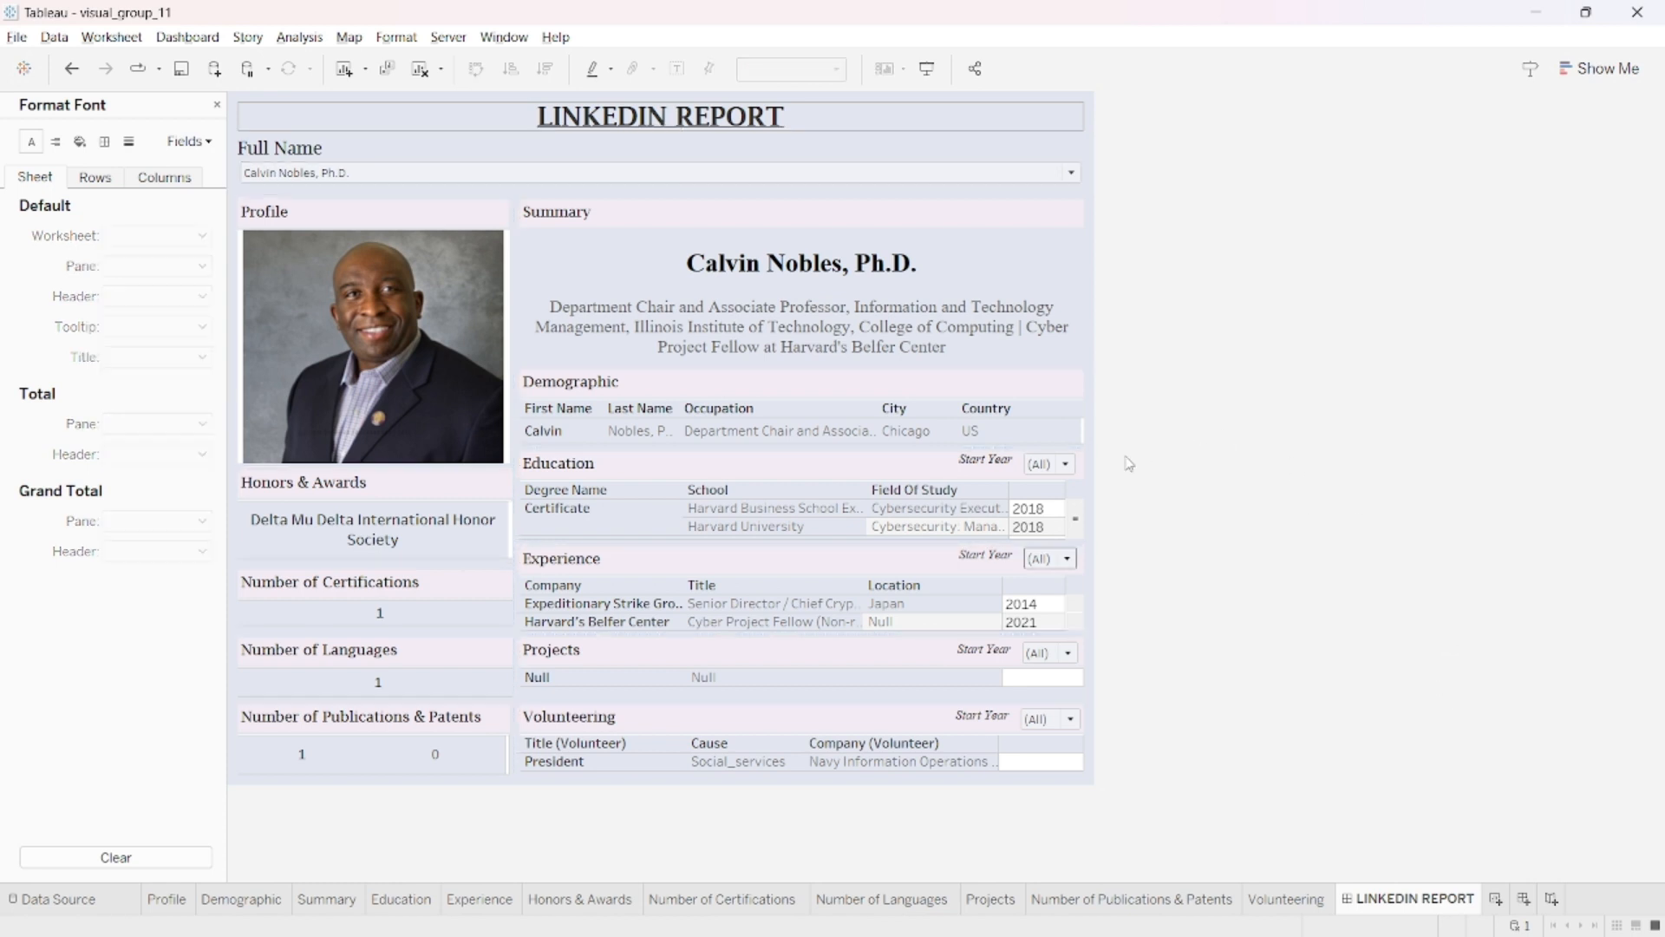
- Filter the Education section to start year 2009 and the Experience section to start year 2016
click(1066, 465)
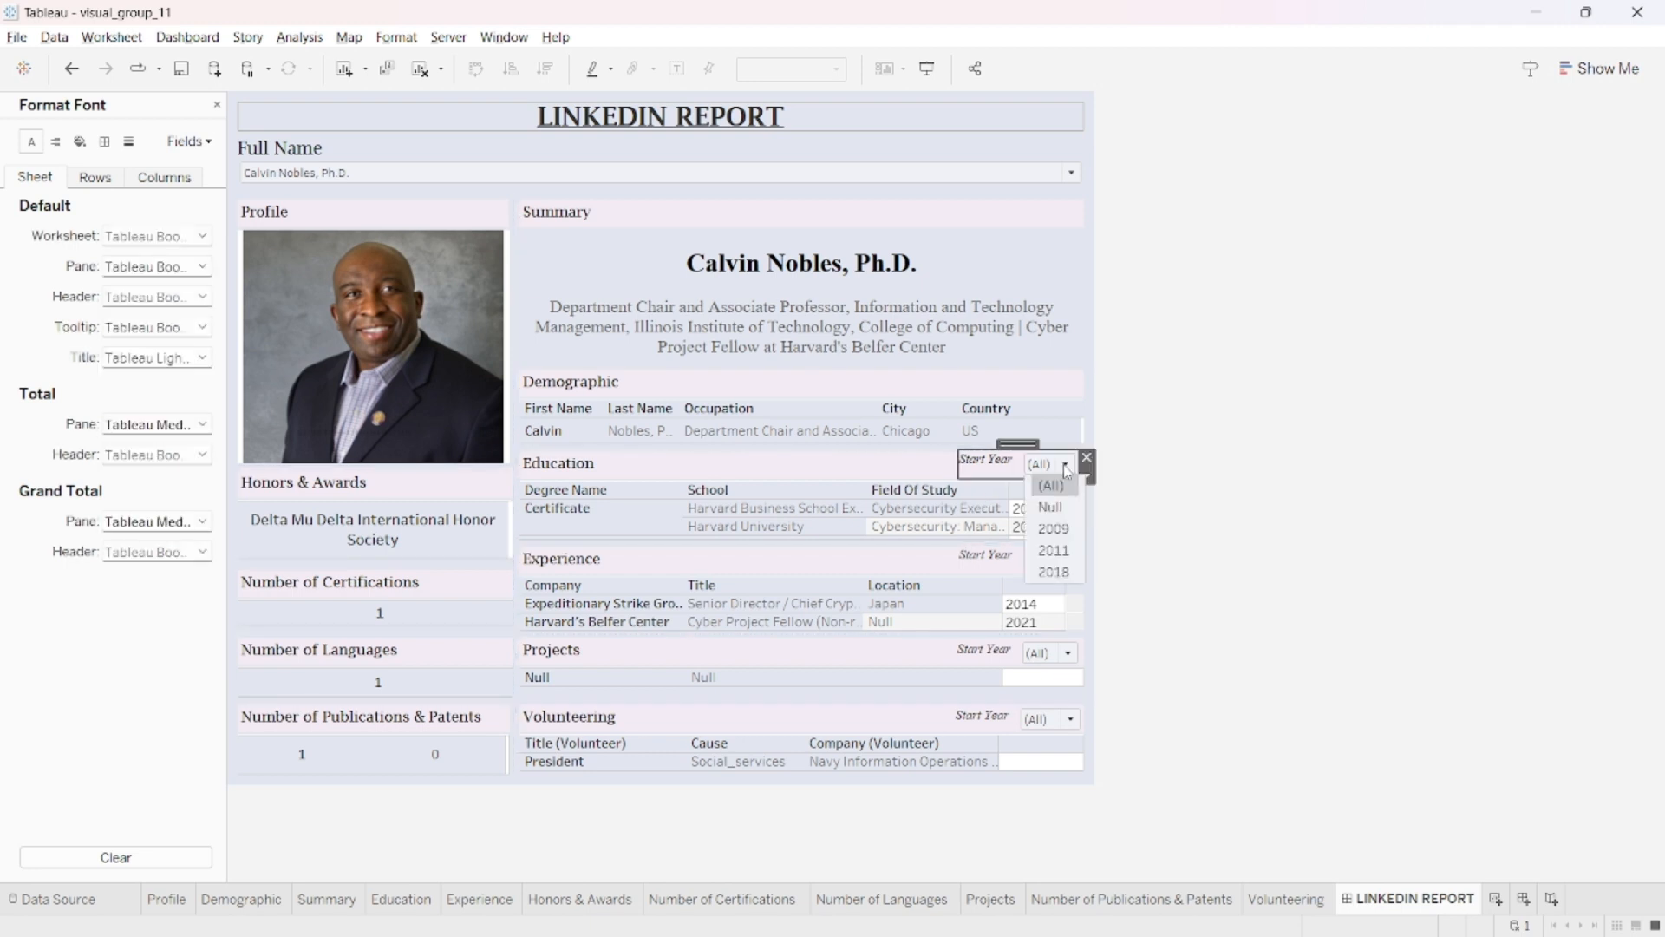
click(1054, 529)
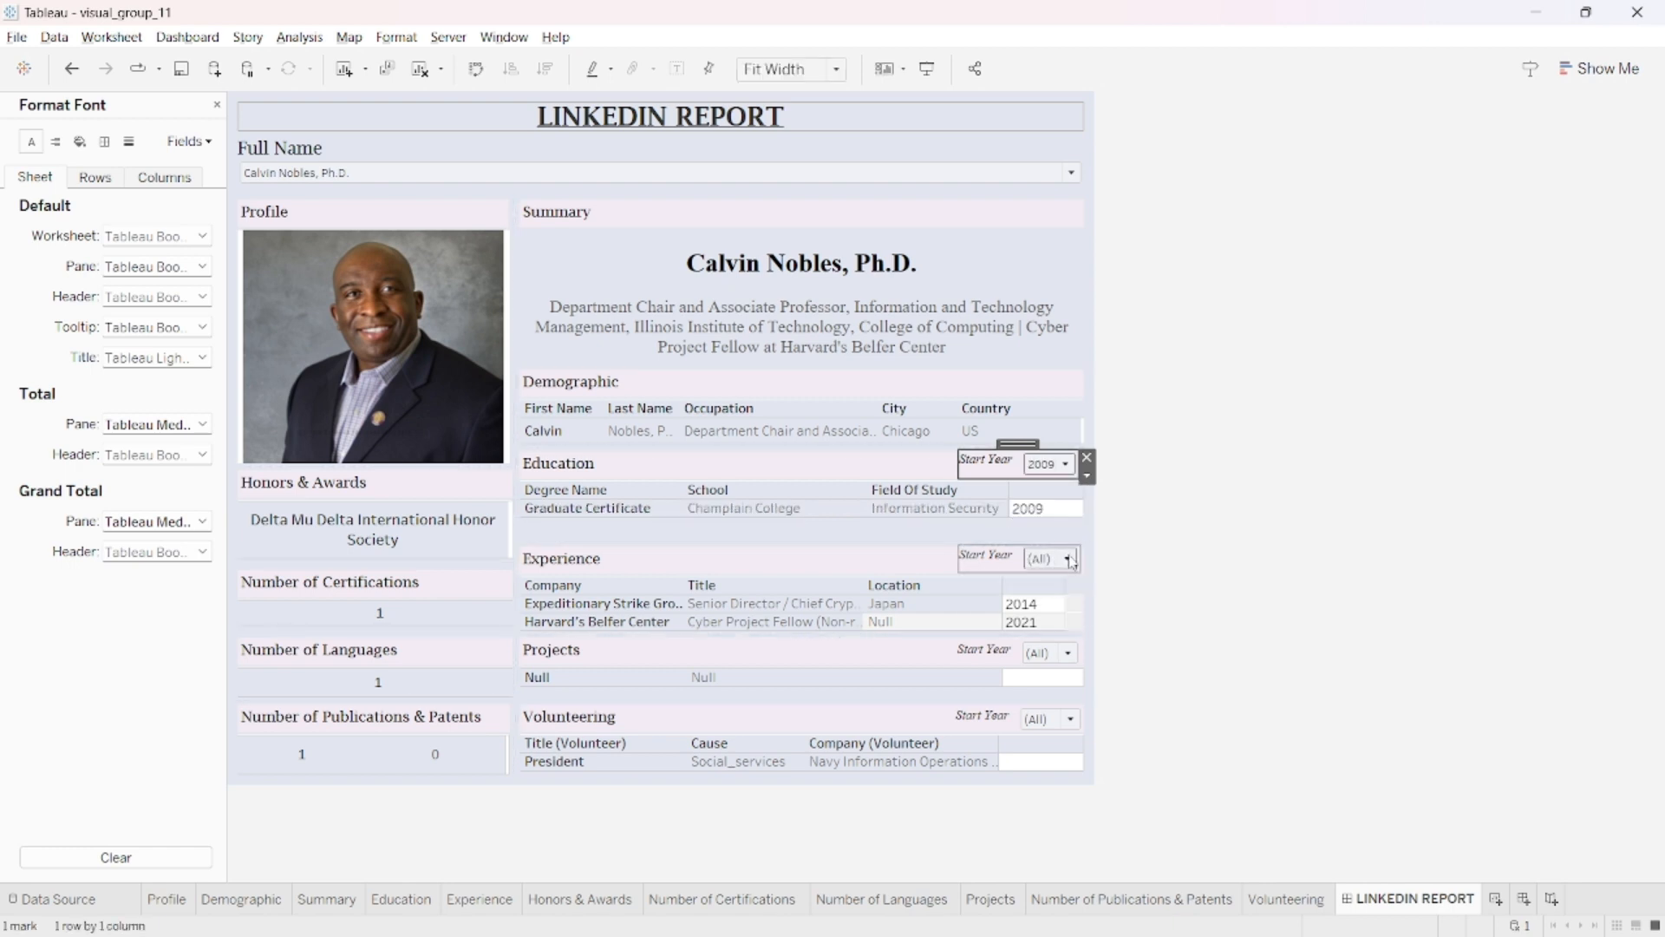
click(1071, 561)
click(1058, 665)
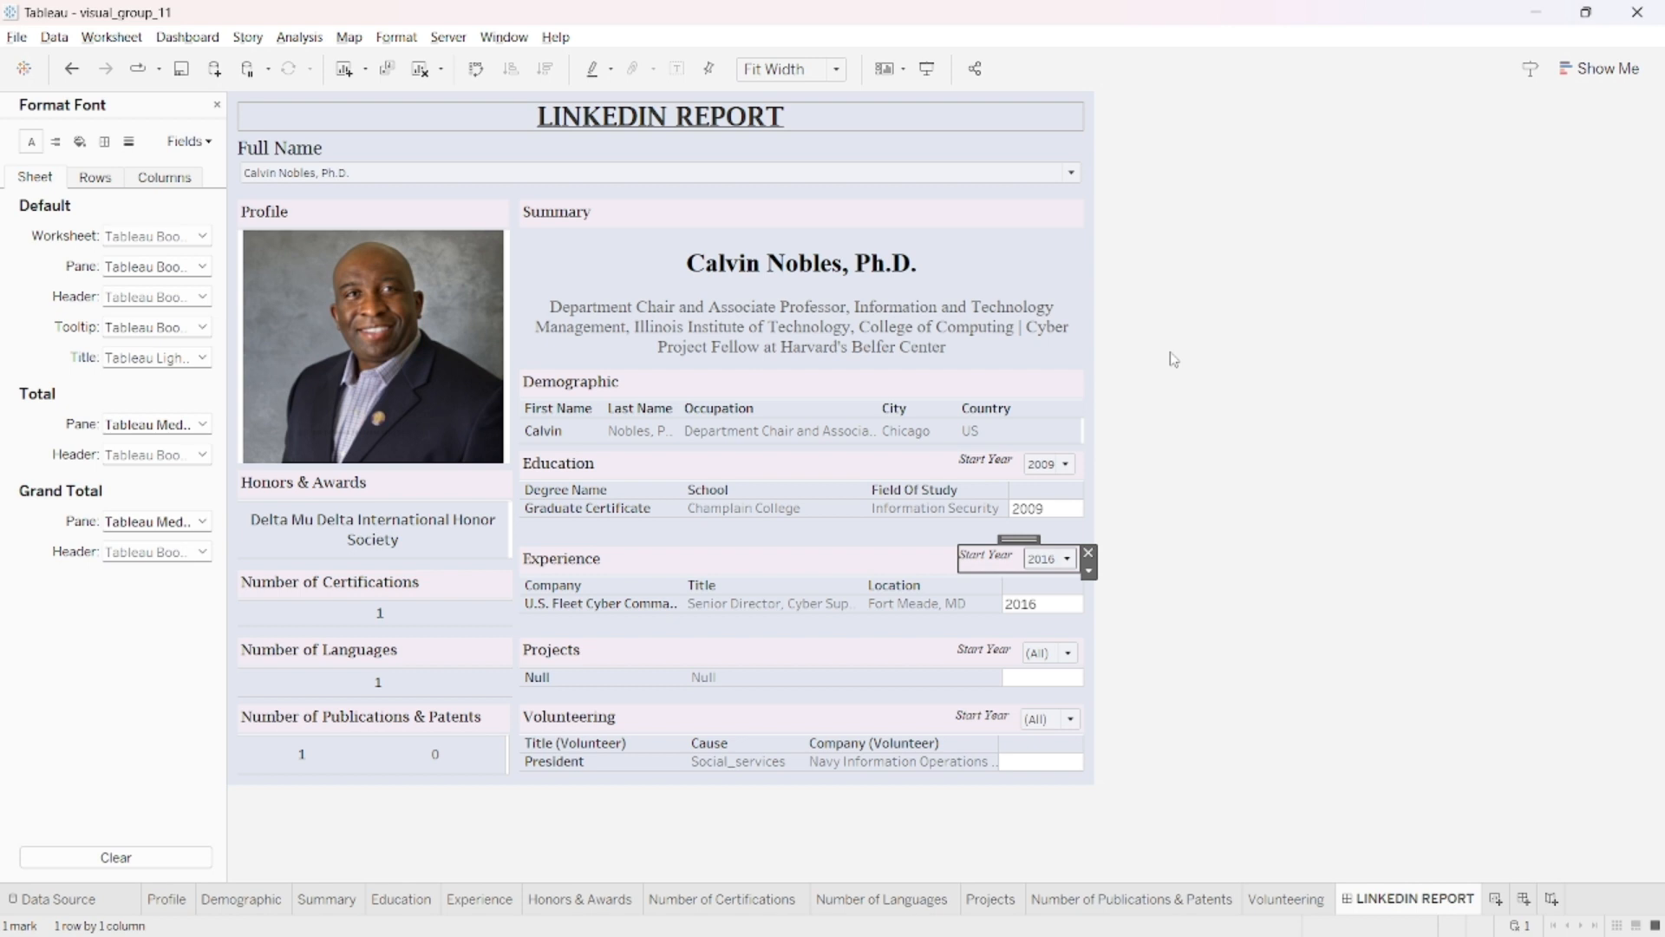
- Switch to the JSON formatter in Chrome and examine the languages array in the formatted profile data
key(alt+Tab)
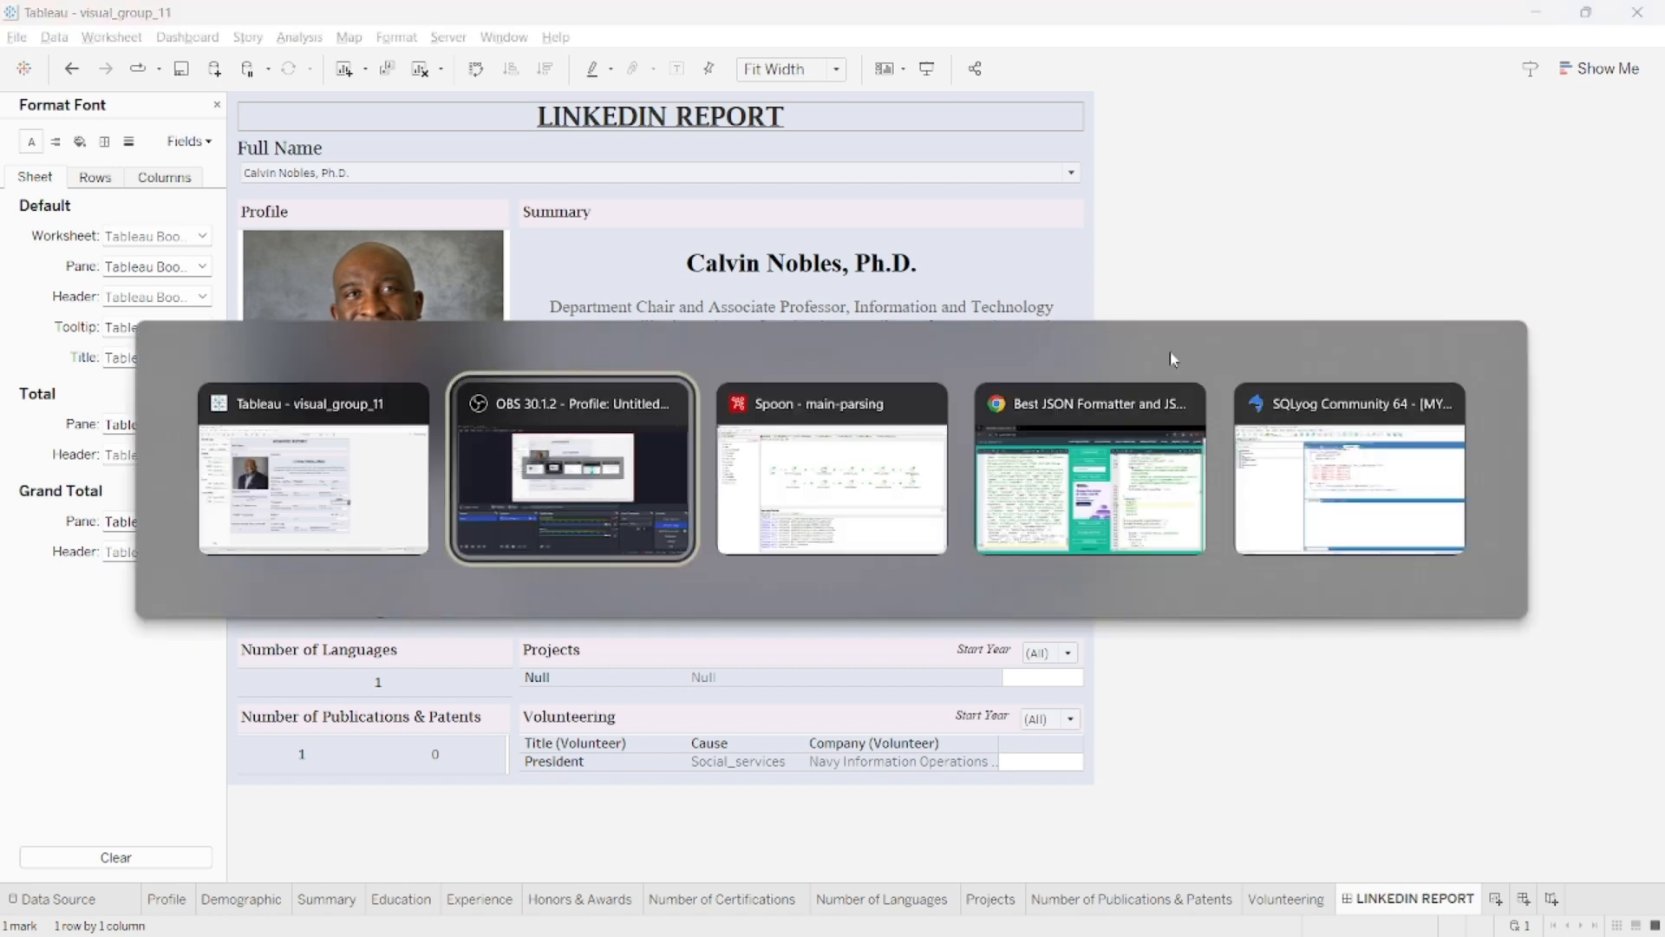
key(alt+Tab)
key(alt+Tab)
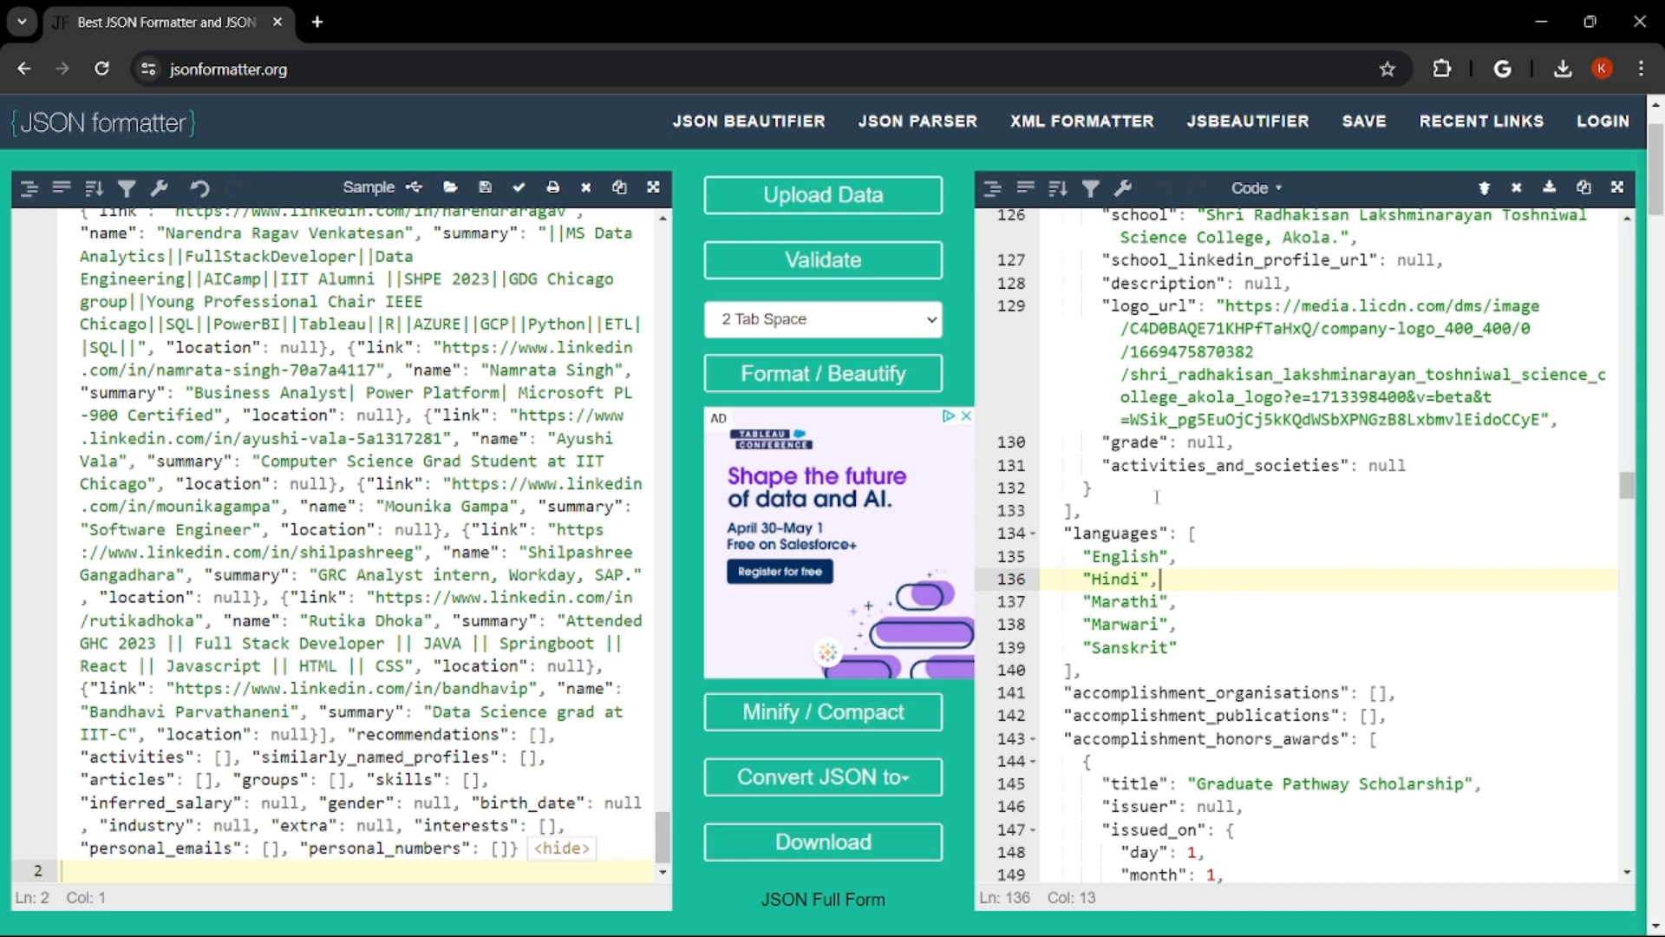
- Switch to Spoon and open the refresh-languages job from main-parsing, followed by its stage-languages job
key(alt+Tab)
key(alt+Tab)
key(alt+Tab)
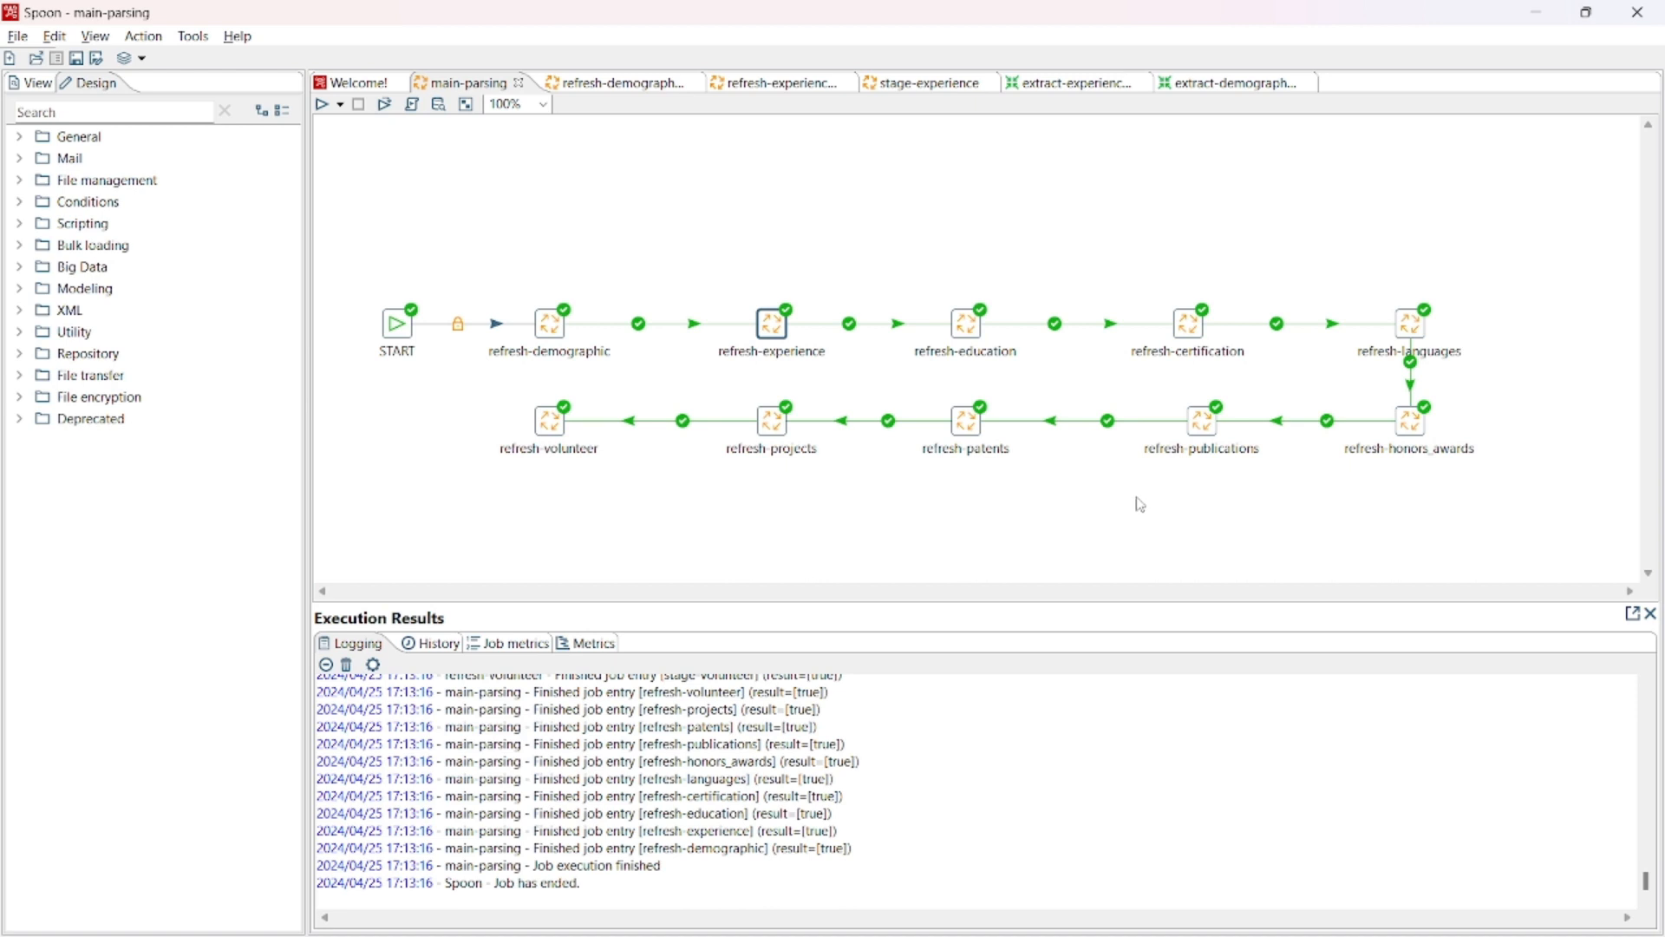
right_click(1406, 337)
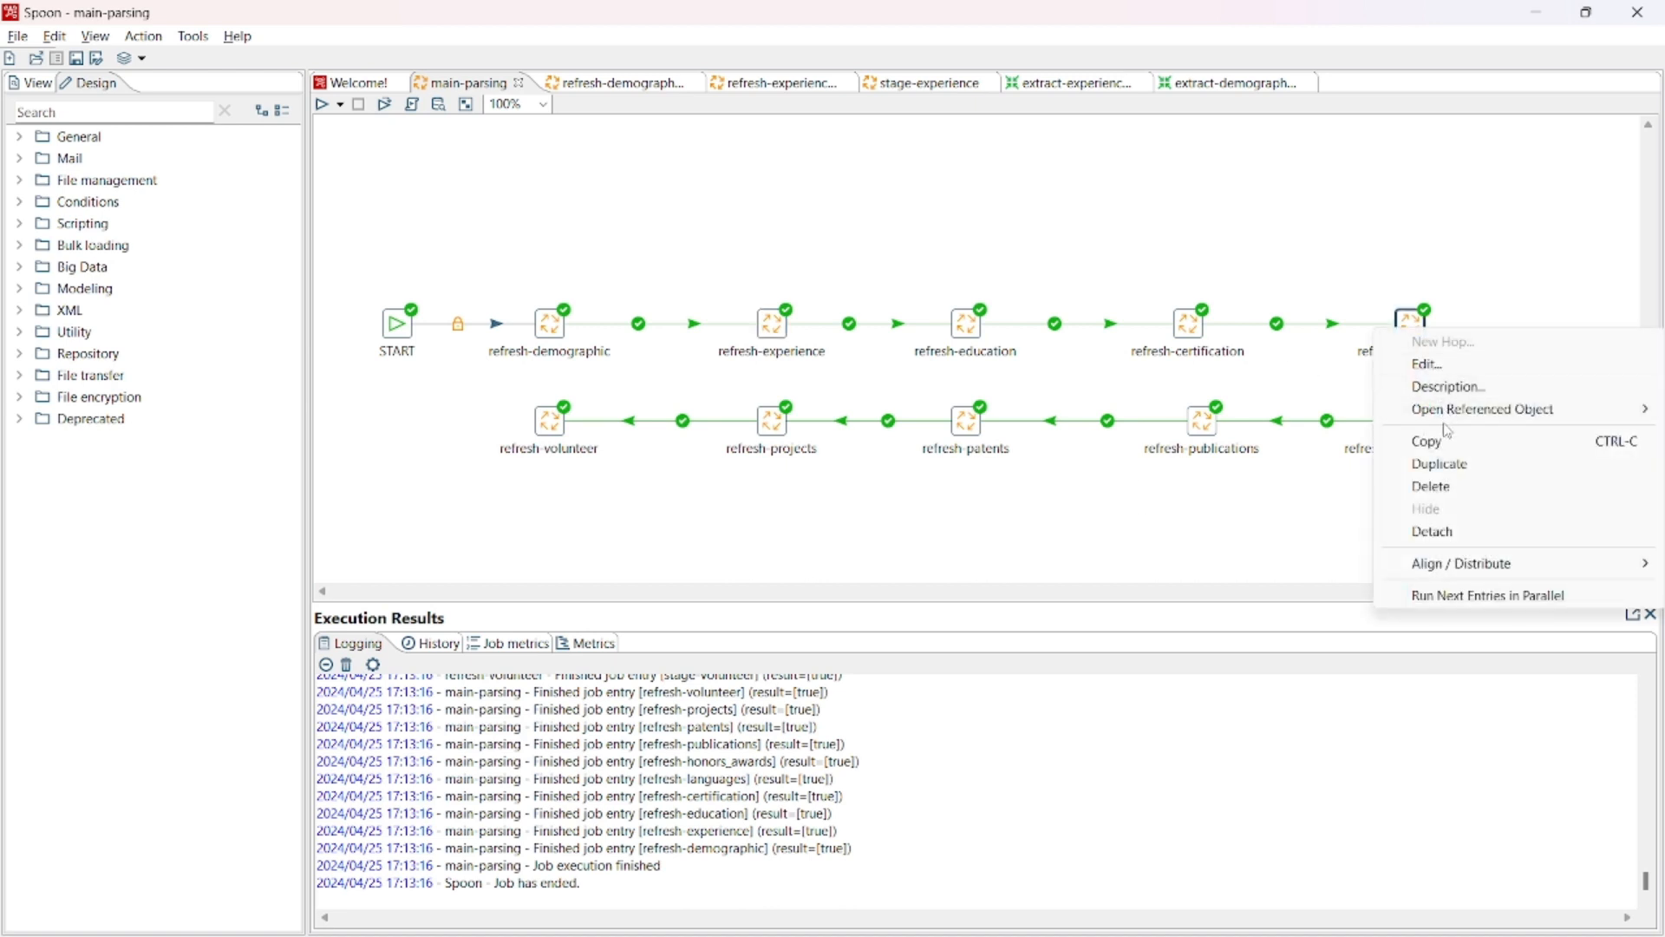
click(1340, 419)
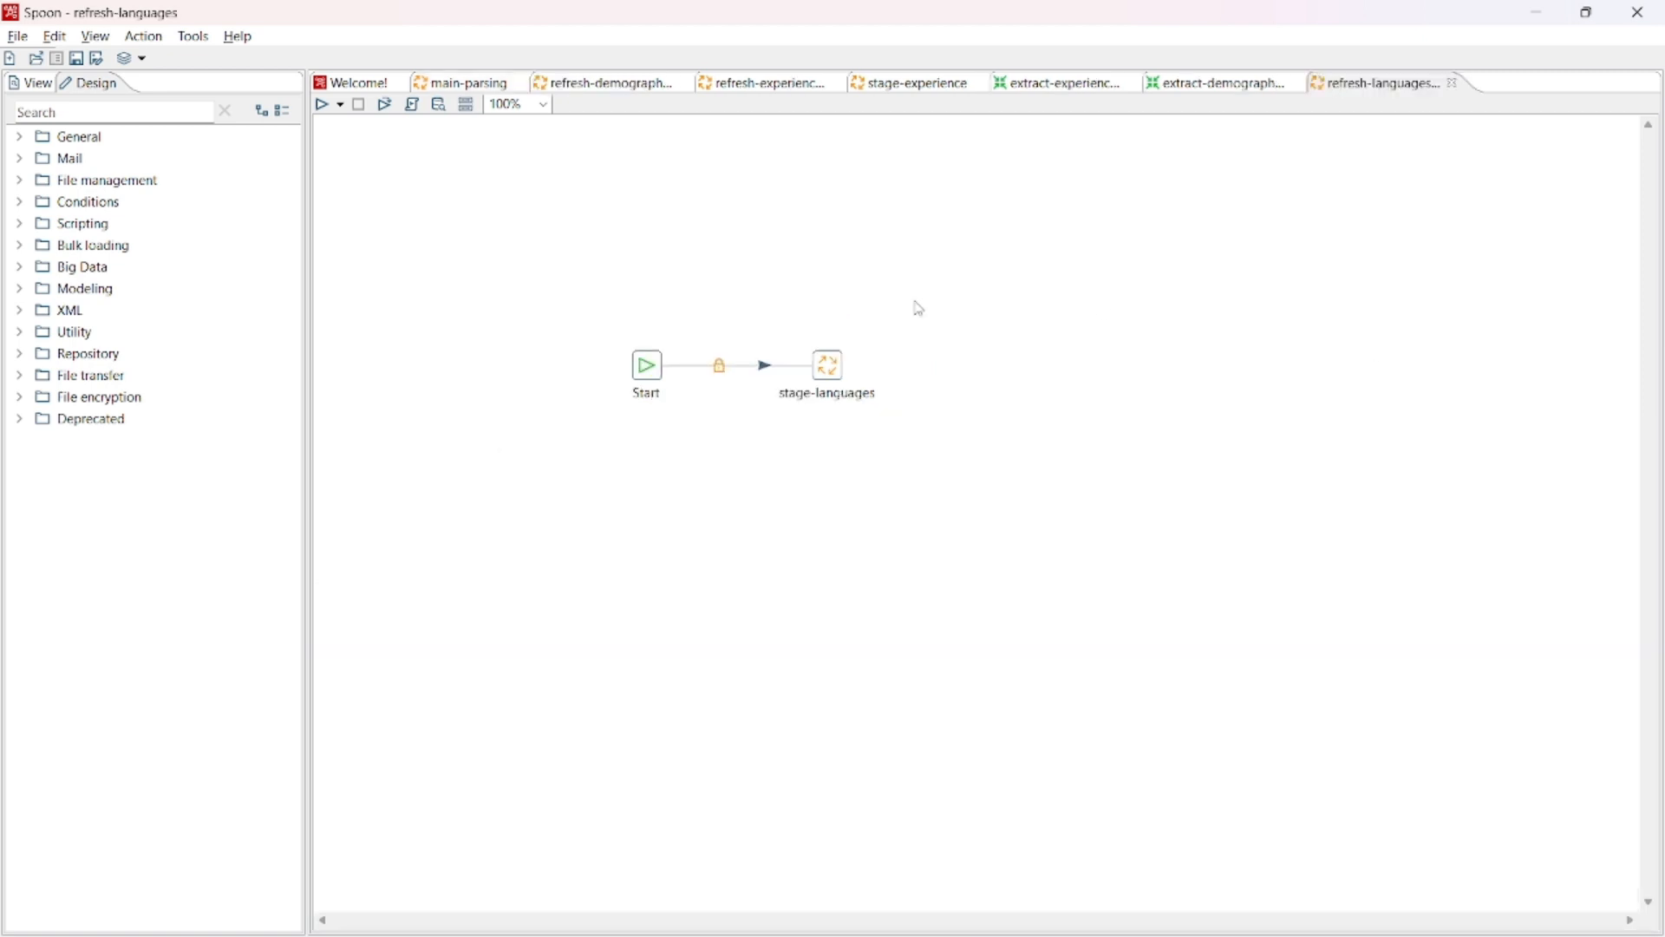
right_click(835, 366)
mouse_move(886, 453)
click(1181, 448)
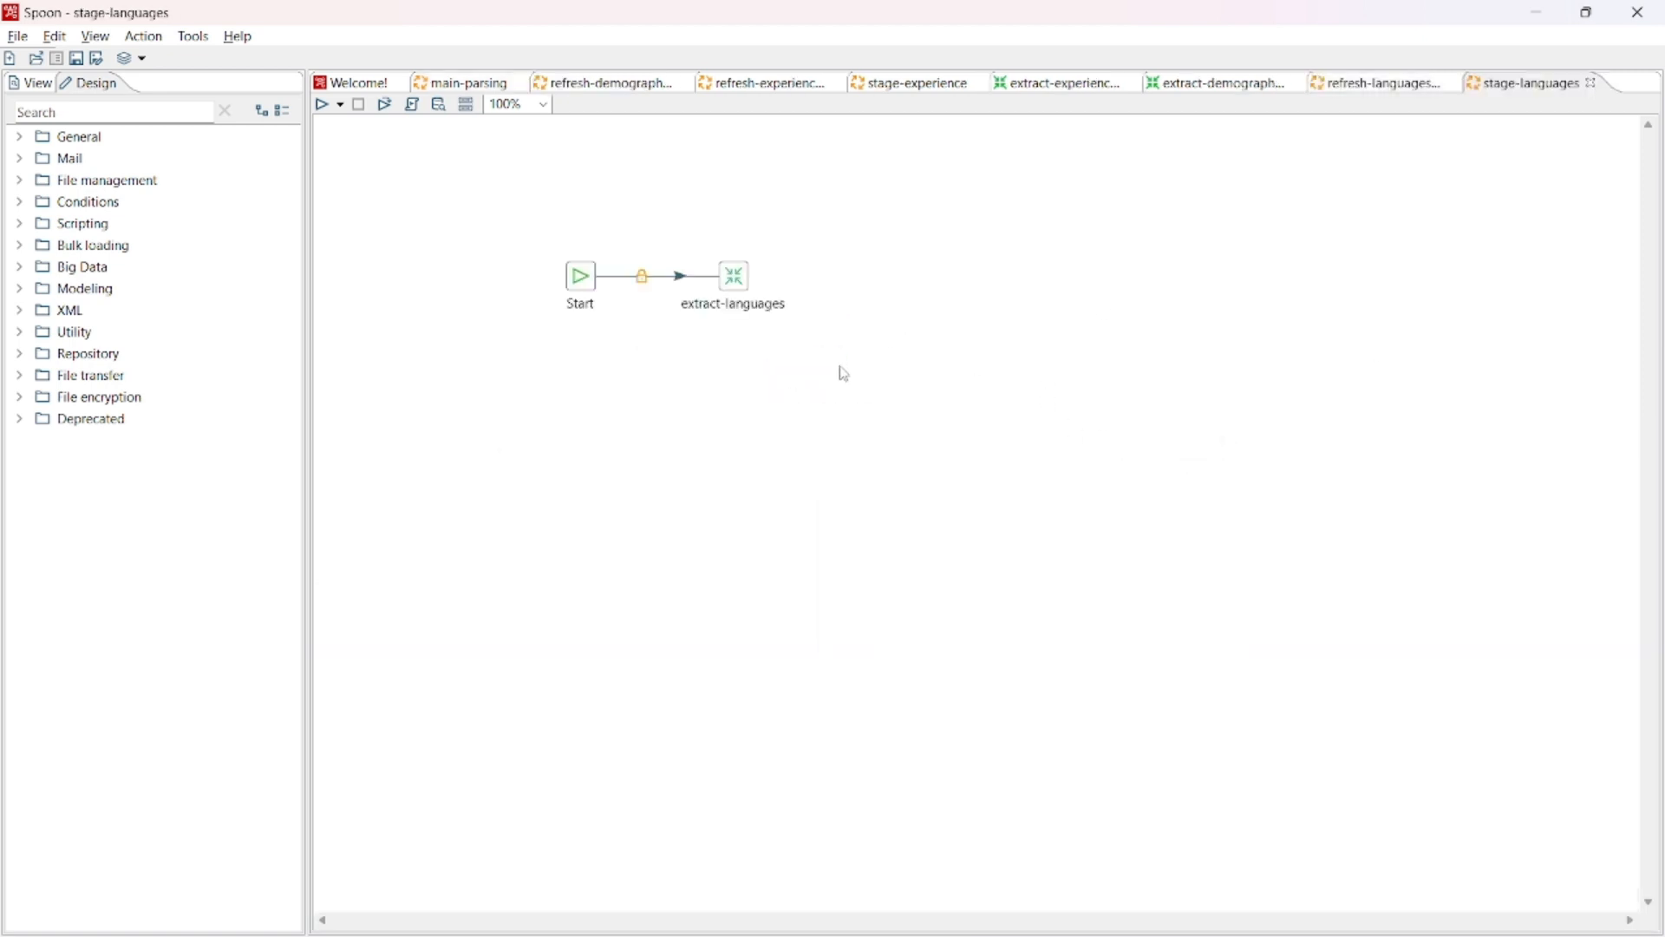
- Open the extract-languages transformation referenced in the stage-languages job to examine its flow
right_click(718, 260)
click(685, 337)
right_click(734, 286)
mouse_move(953, 369)
click(1081, 372)
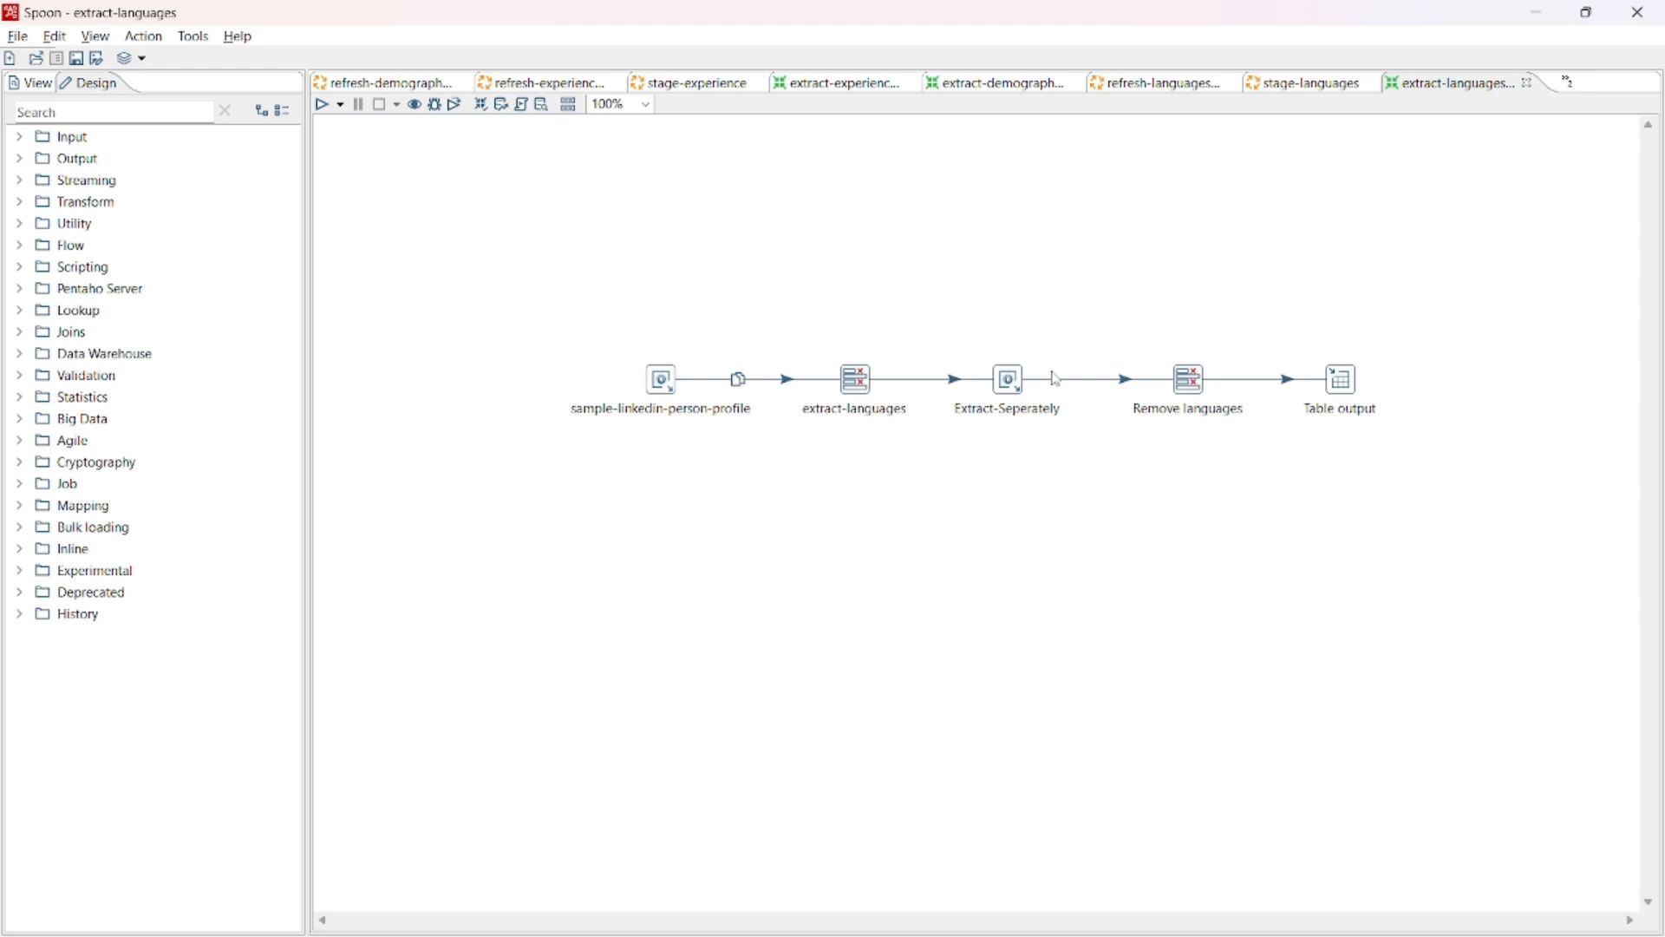
- Switch to SQLyog, run SELECT * FROM languages in ddl_group_11.sql, and look through the returned rows
key(alt+Tab)
key(alt+Tab)
key(alt+Tab)
key(alt+Tab)
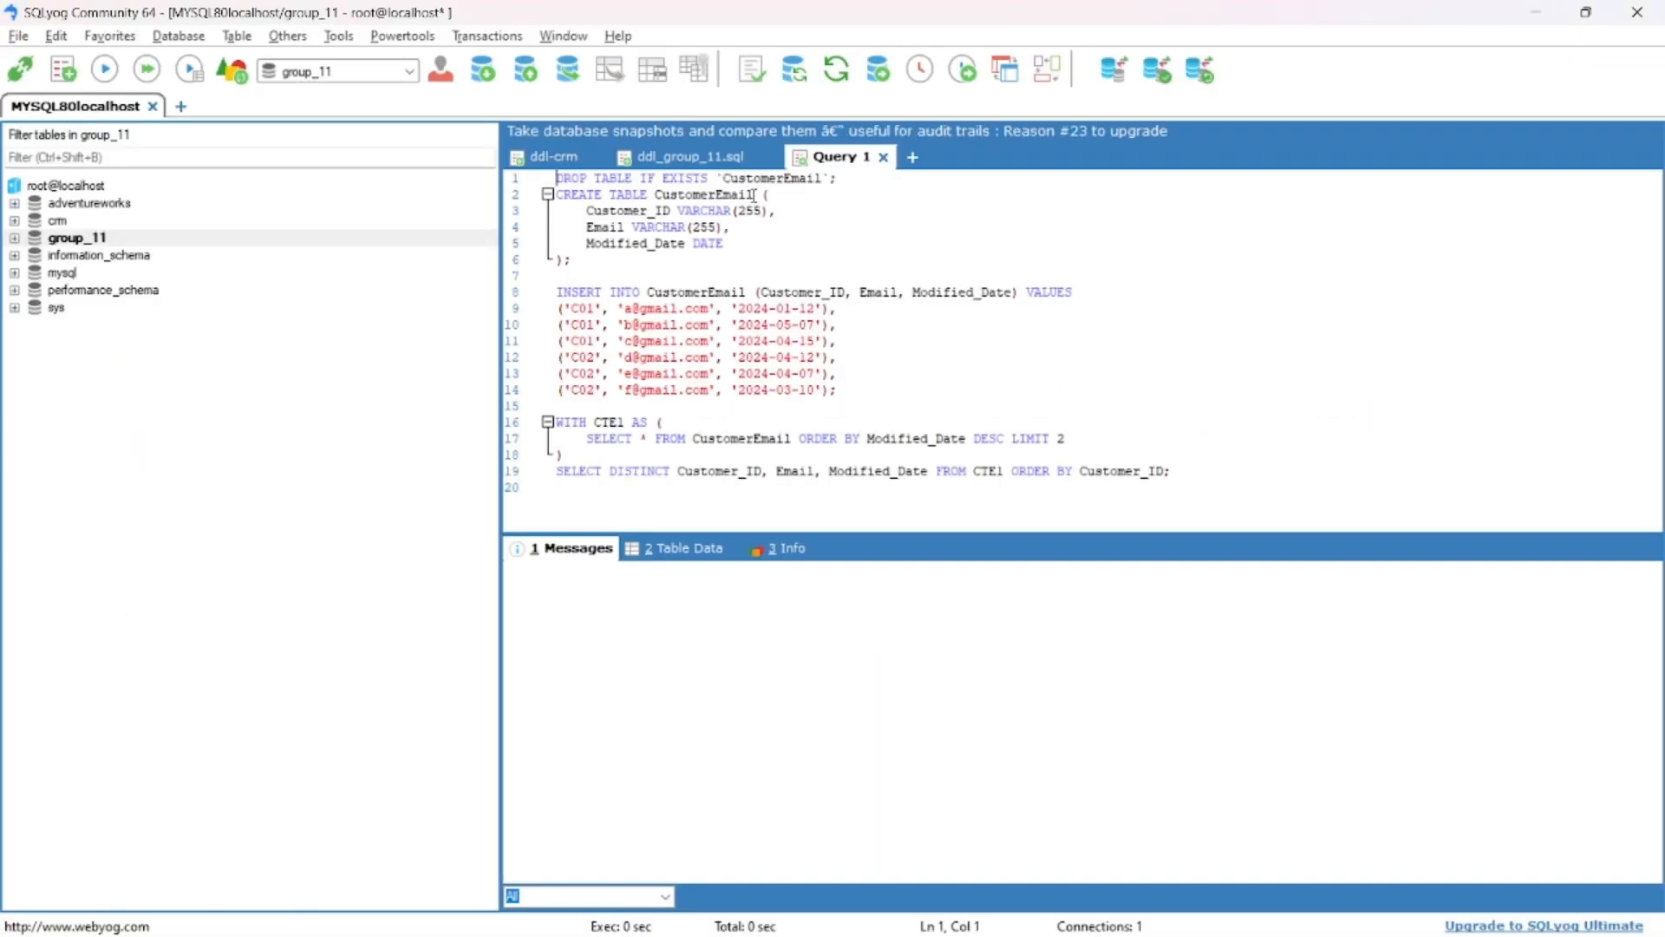
click(690, 156)
scroll(771, 318, down, 3)
scroll(771, 317, up, 3)
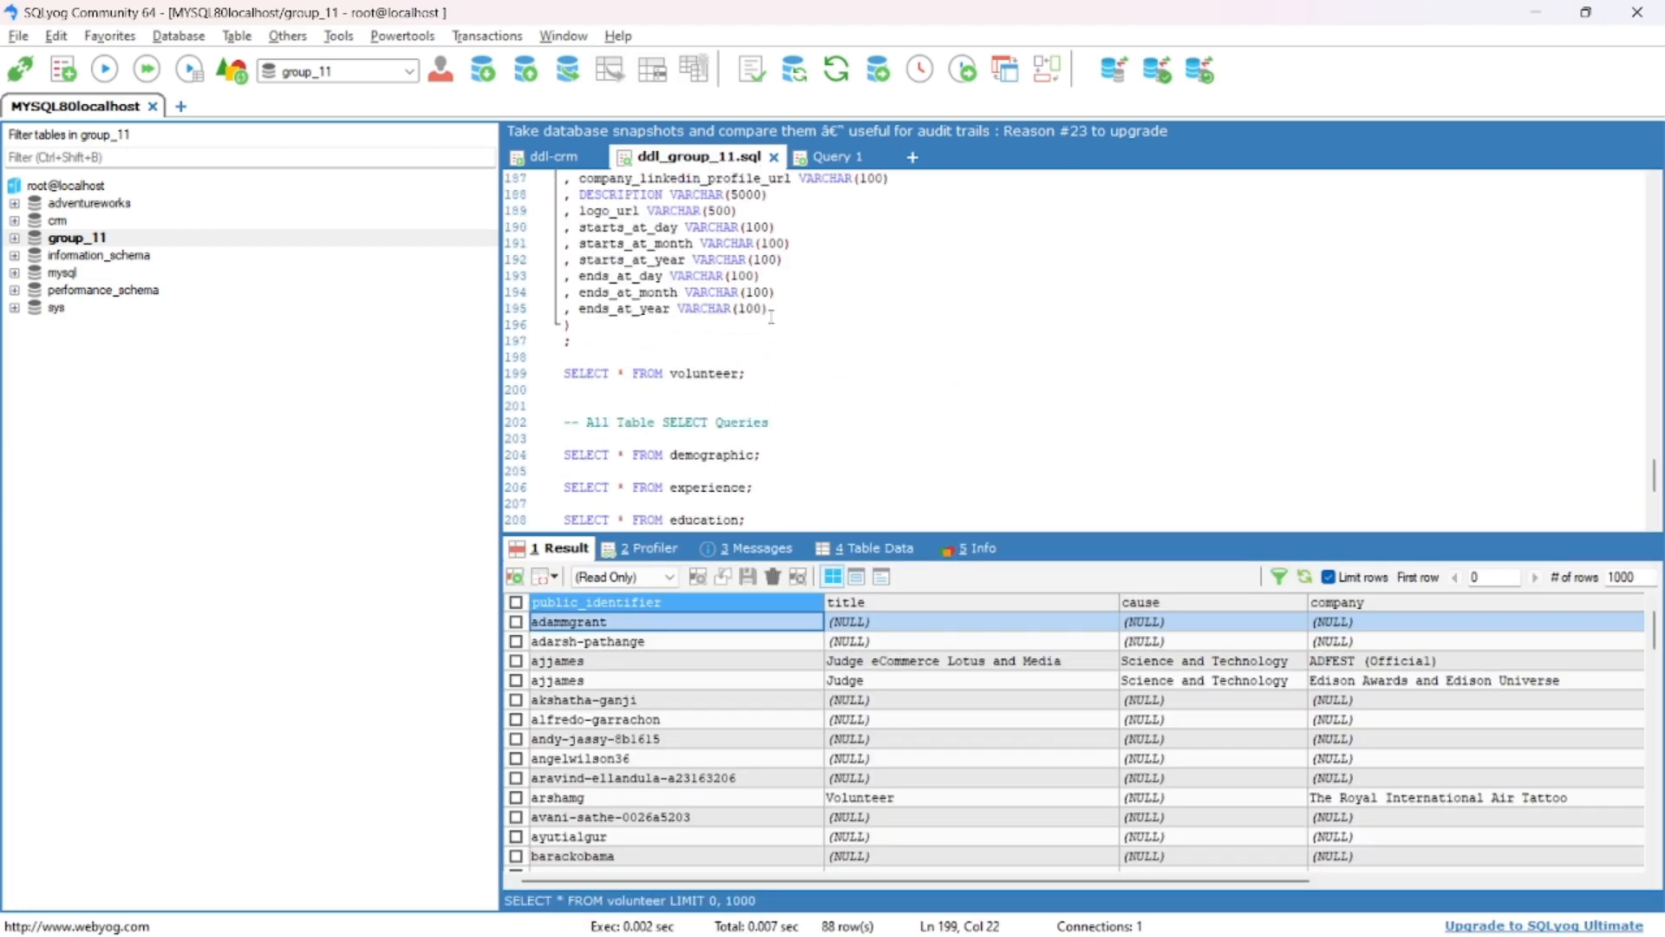
scroll(771, 317, down, 5)
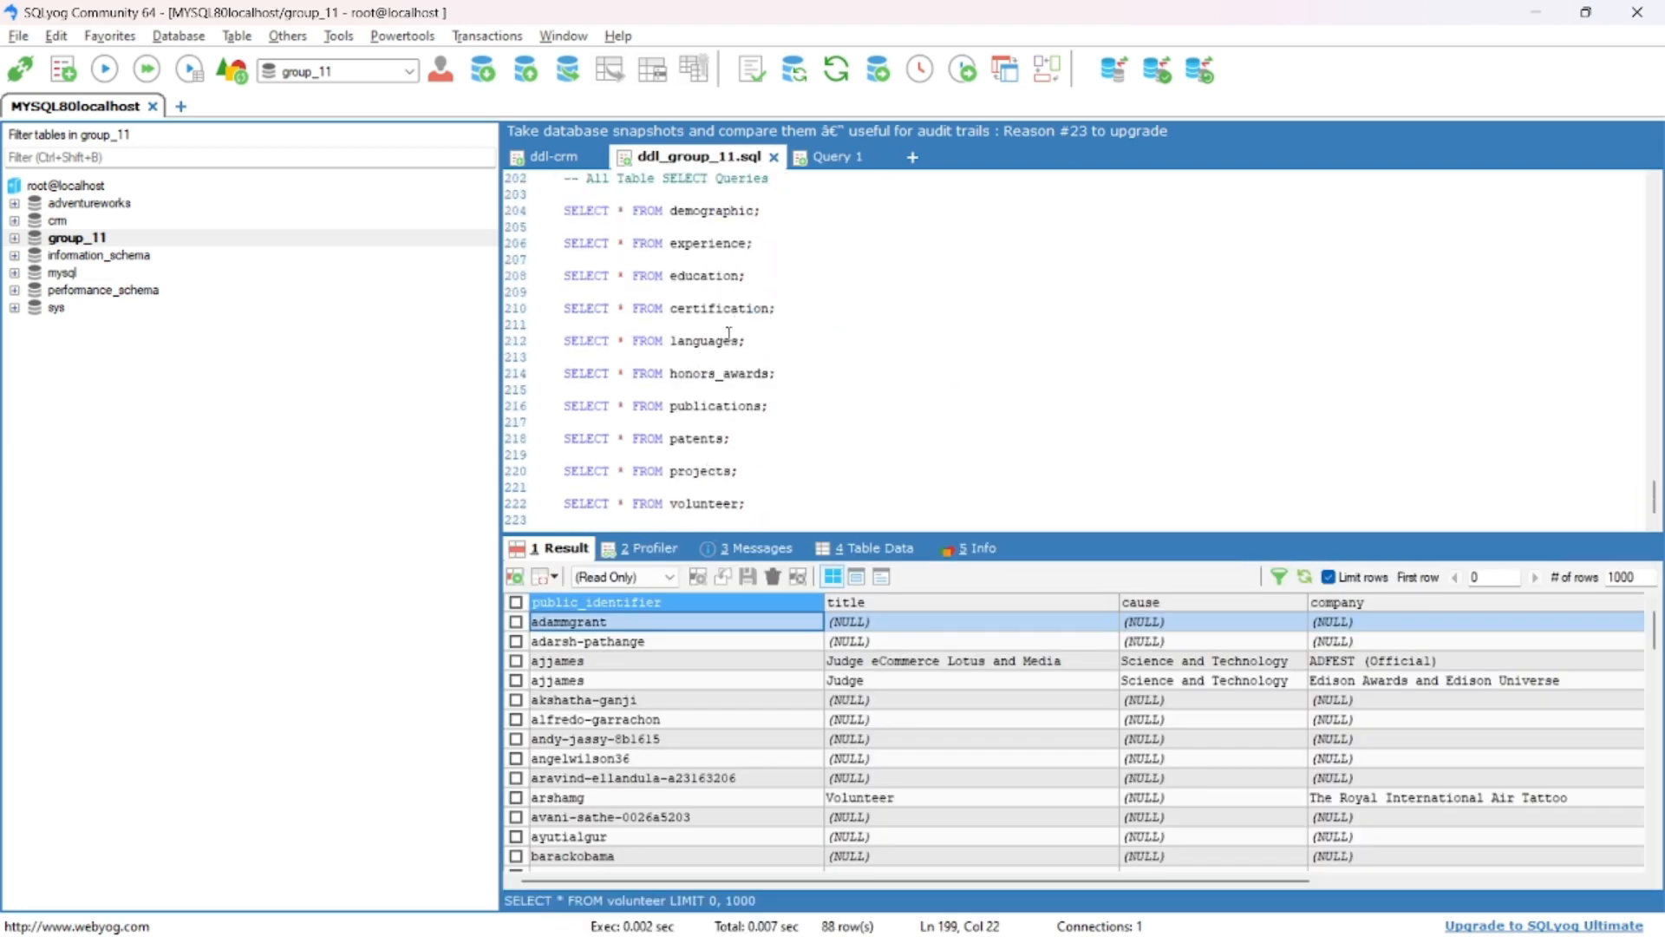
click(724, 340)
key(F9)
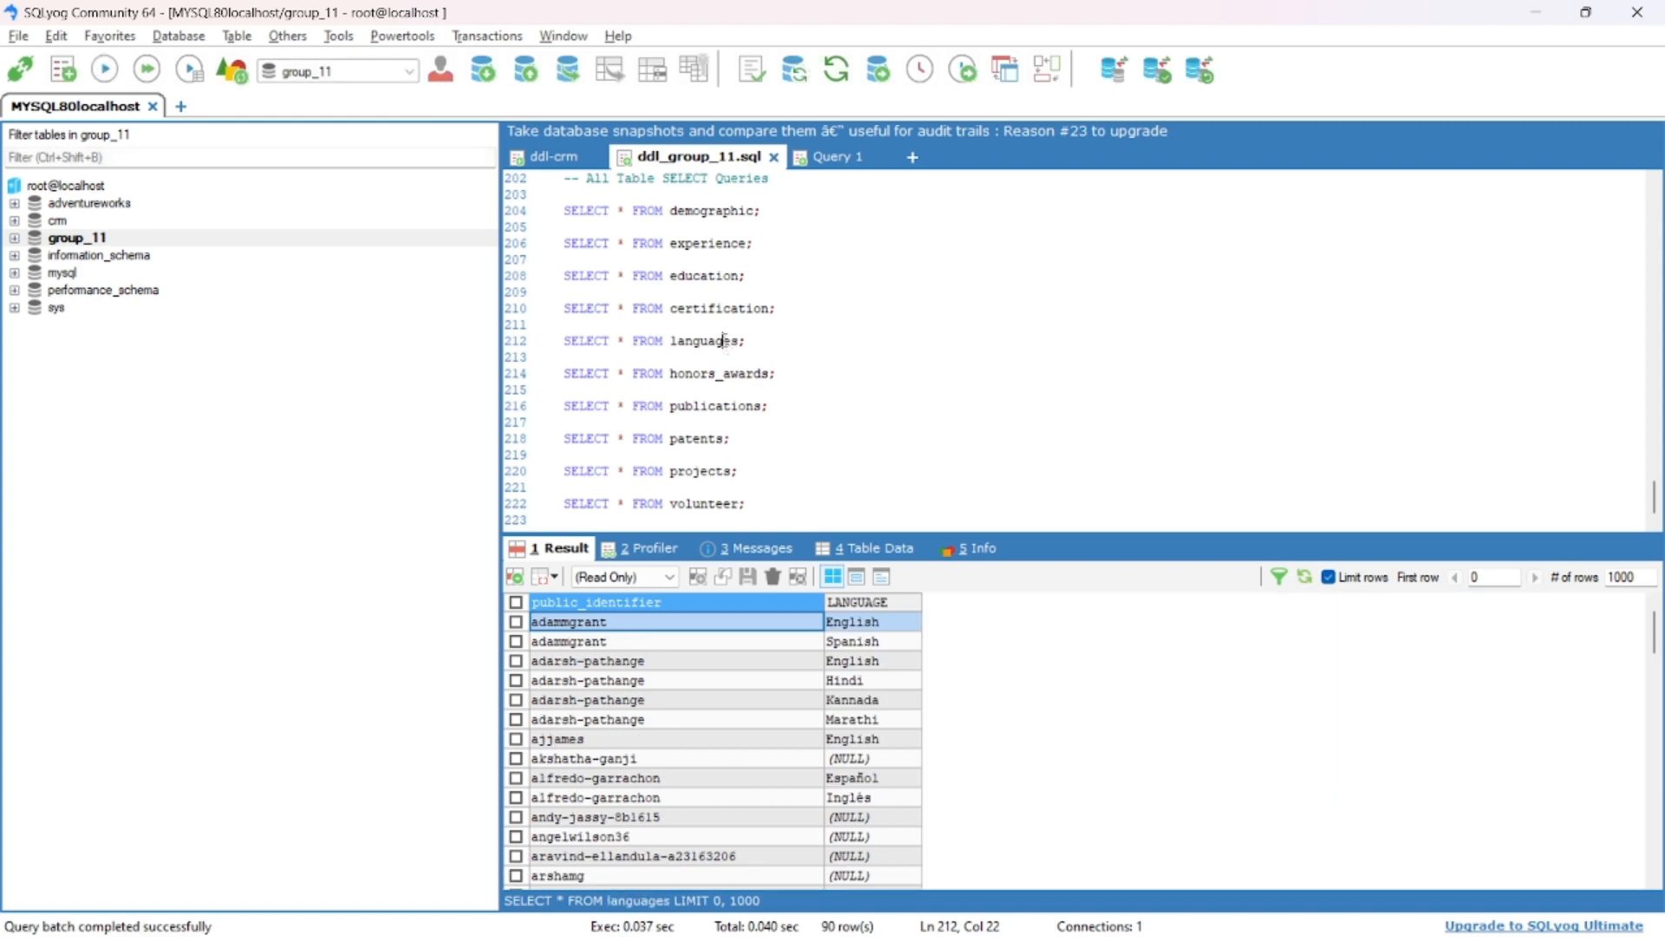
scroll(918, 742, down, 2)
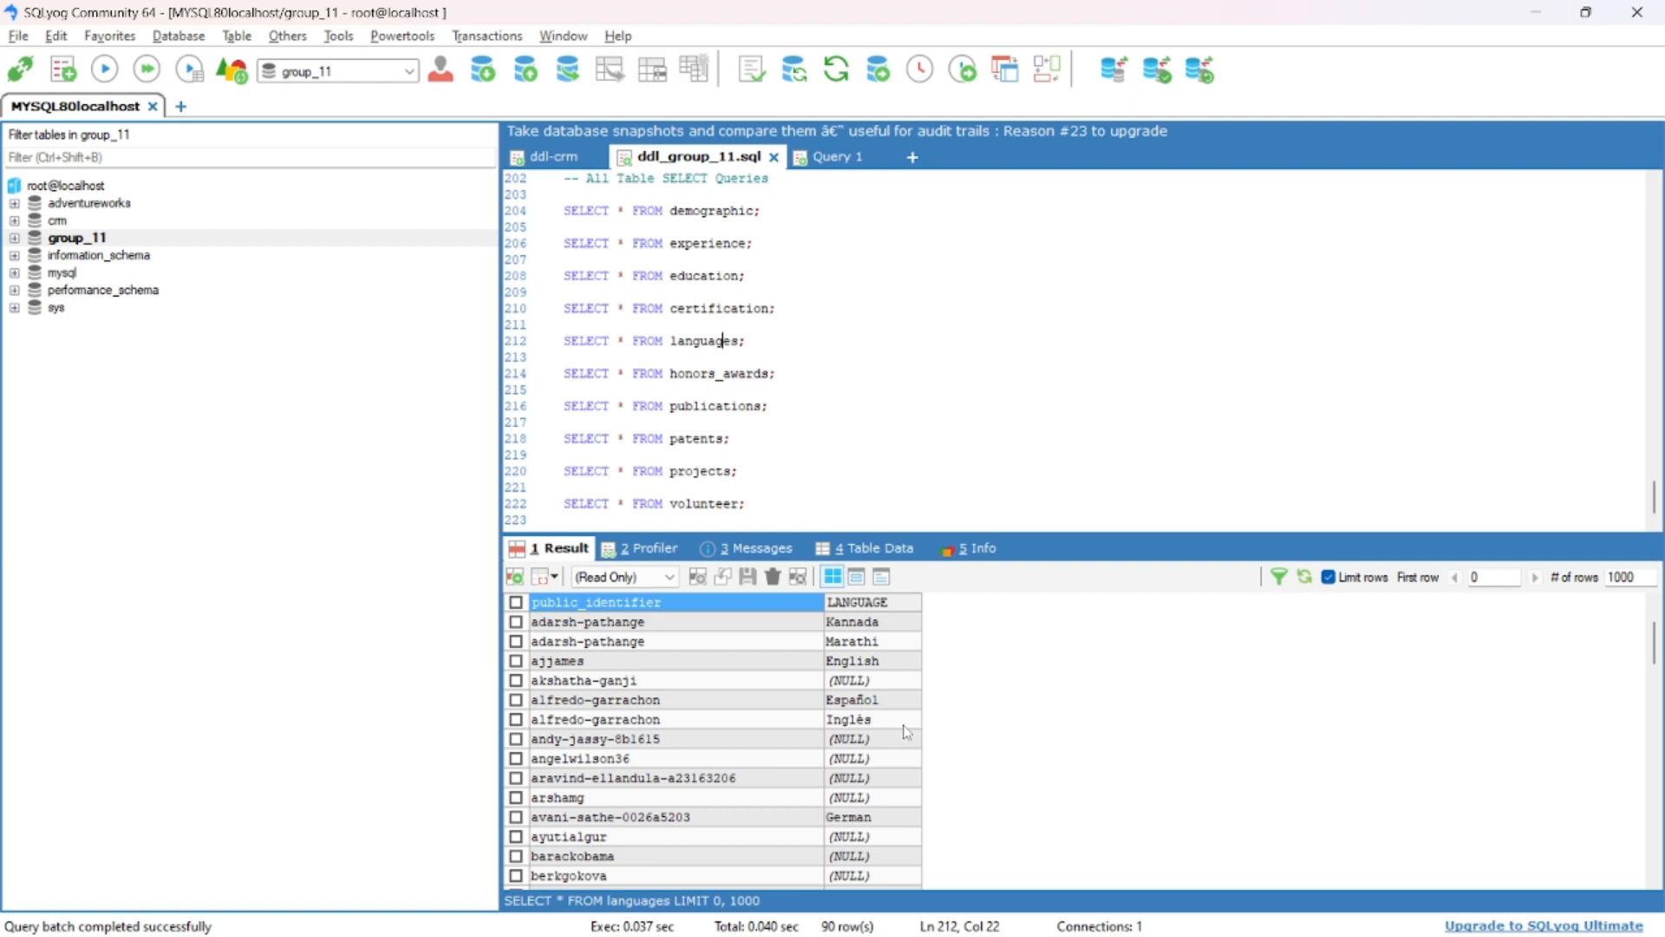
- Switch from SQLyog back to the extract-languages transformation in Spoon
key(alt+Tab)
key(alt+Tab)
key(alt+Tab)
key(alt+Tab)
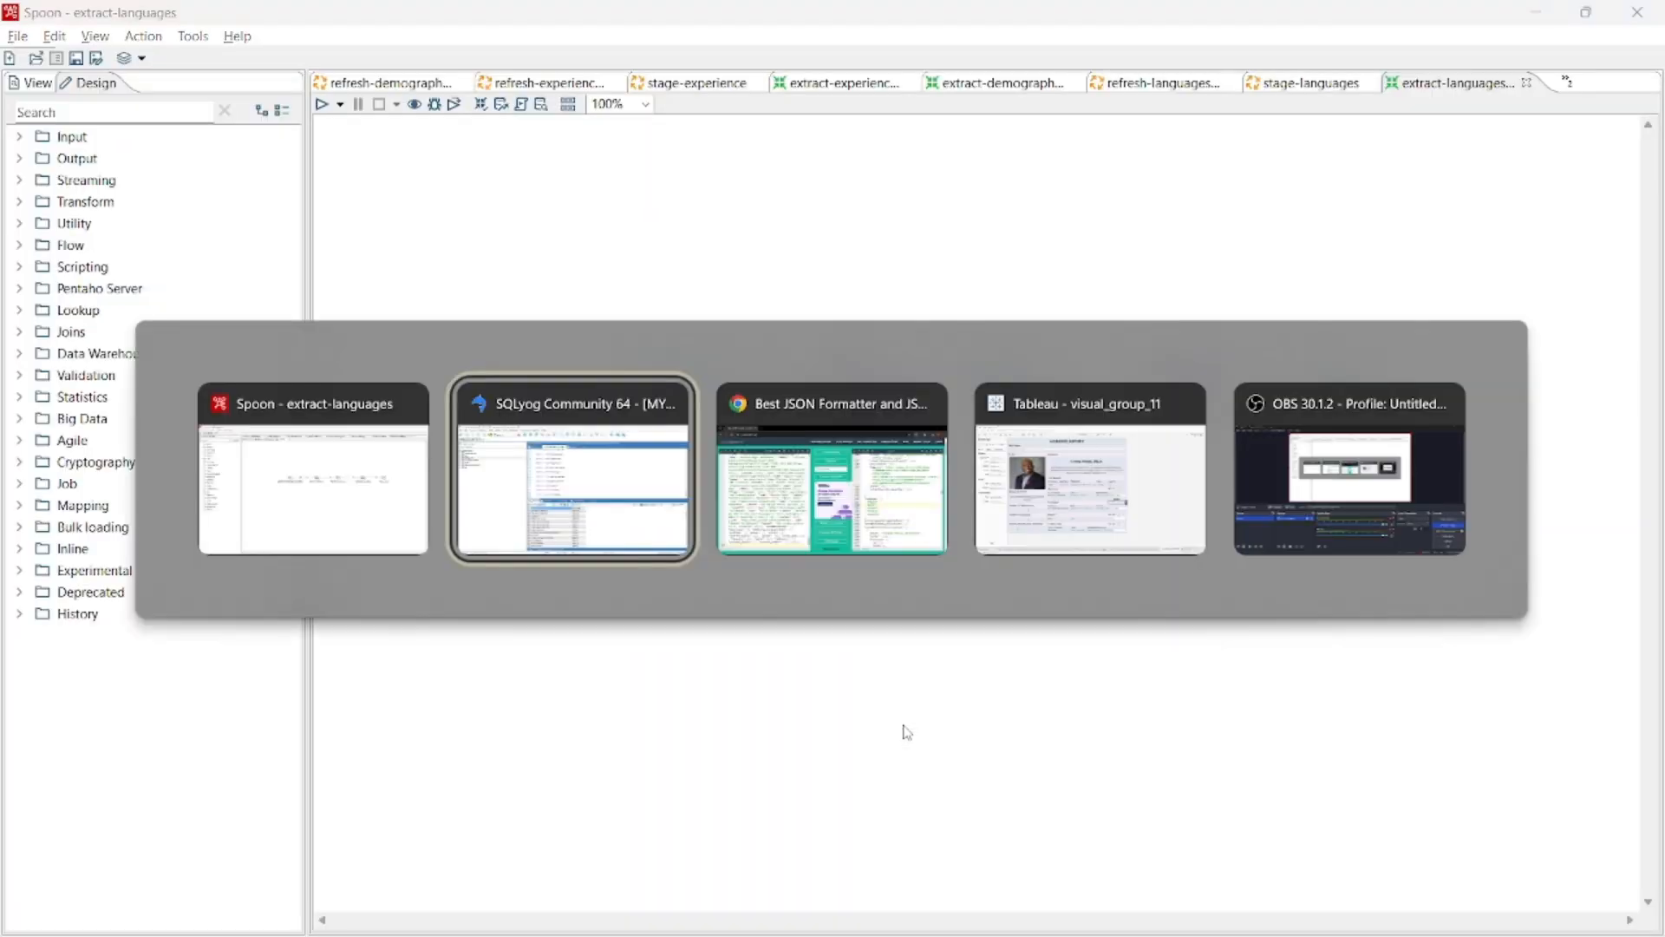